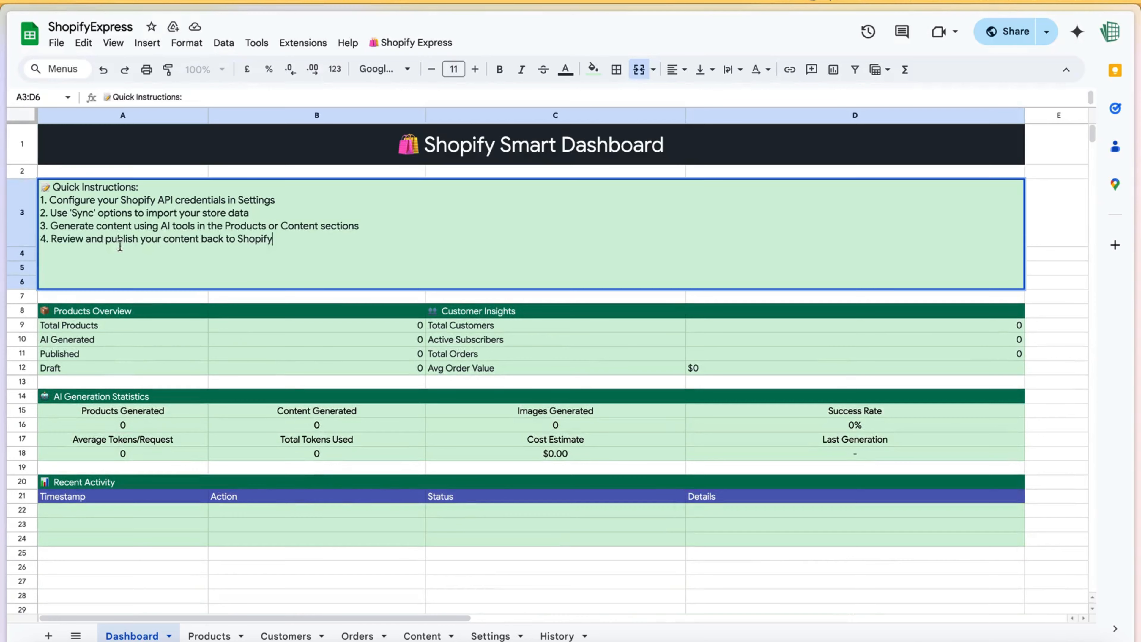
Switch to the Shopify admin and open the app development page under the store's apps and sales channels settings.
{"action": "left_click_drag", "start_coordinate": [134, 203], "coordinate": [171, 203]}
{"action": "left_click", "coordinate": [175, 257]}
{"action": "mouse_move", "coordinate": [3, 270]}
{"action": "left_click", "coordinate": [67, 179]}
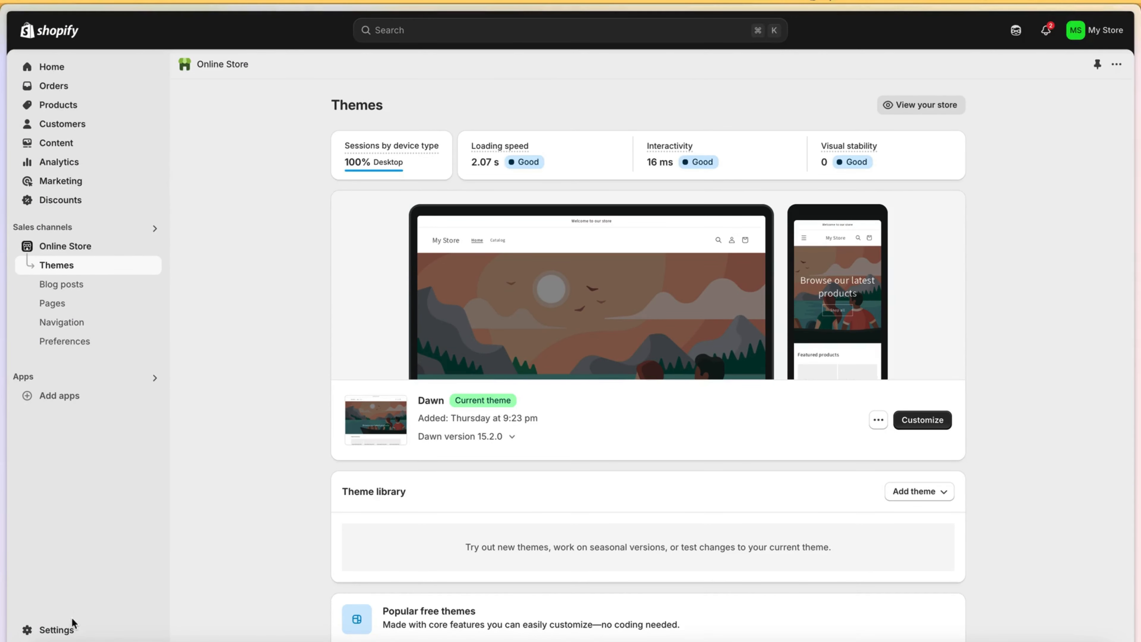
{"action": "left_click", "coordinate": [41, 630]}
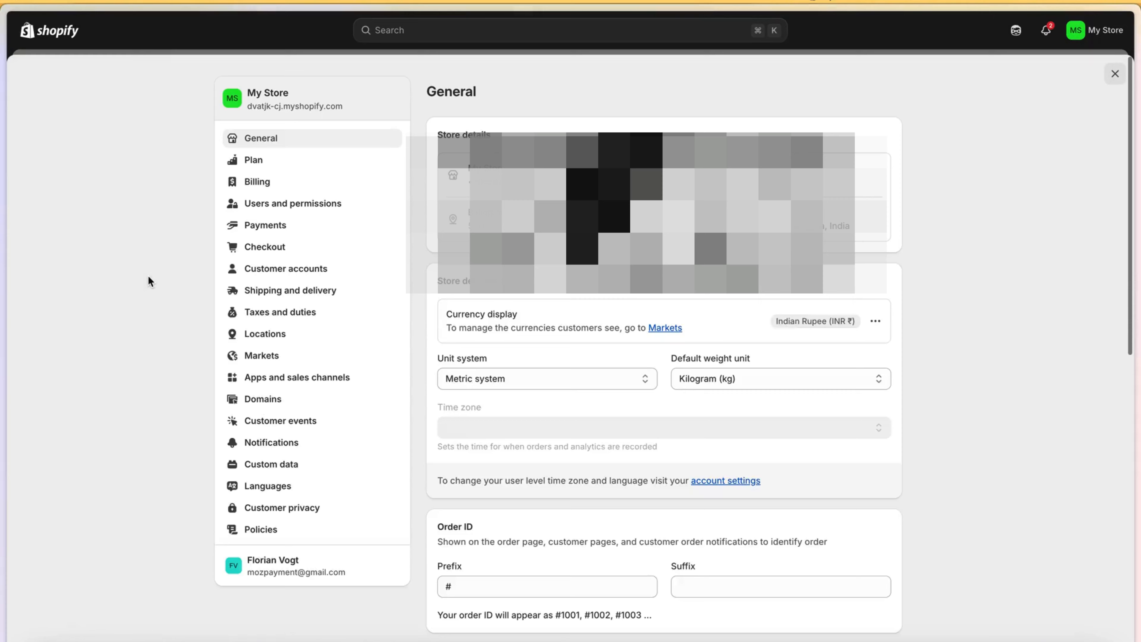
{"action": "left_click", "coordinate": [314, 378]}
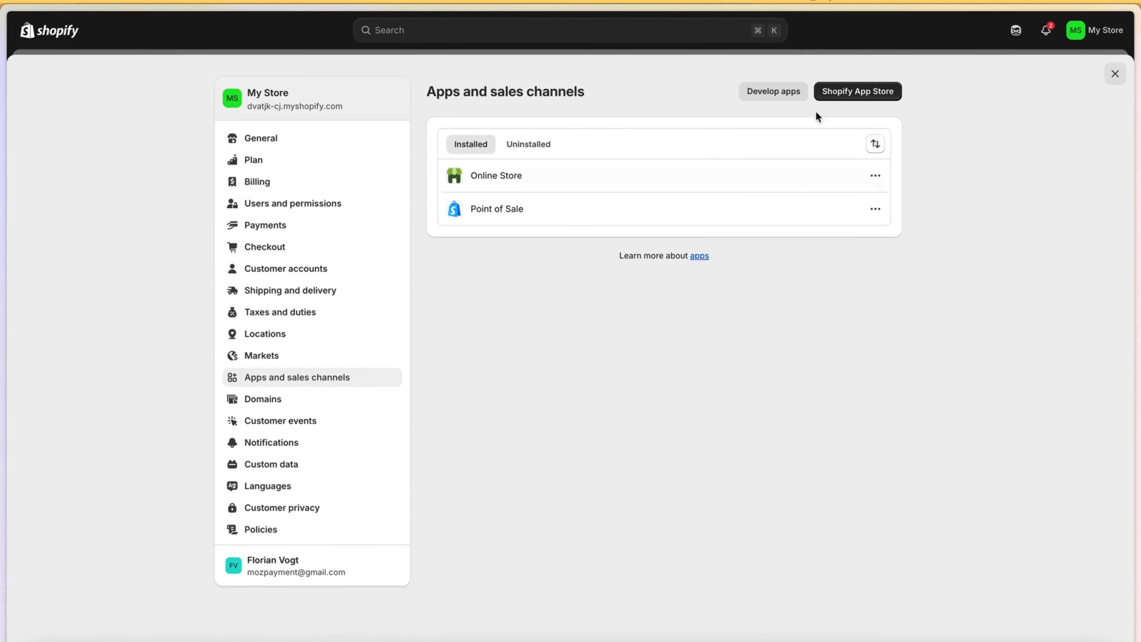
{"action": "left_click", "coordinate": [772, 90]}
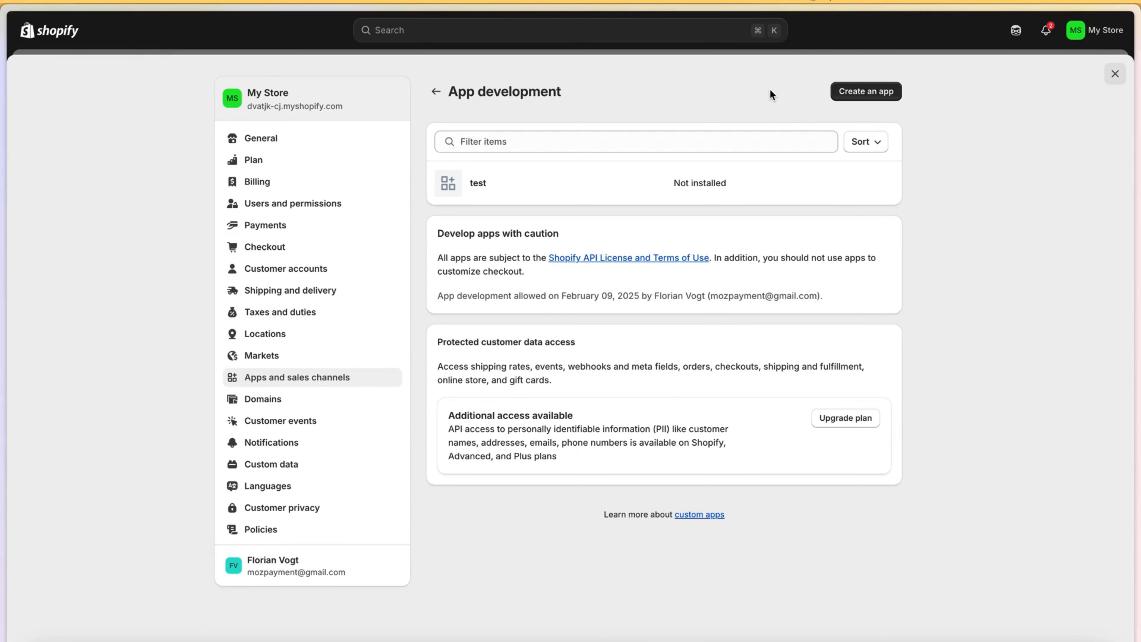
Create a custom app named "for smartspreadsheets test".
{"action": "left_click", "coordinate": [852, 100]}
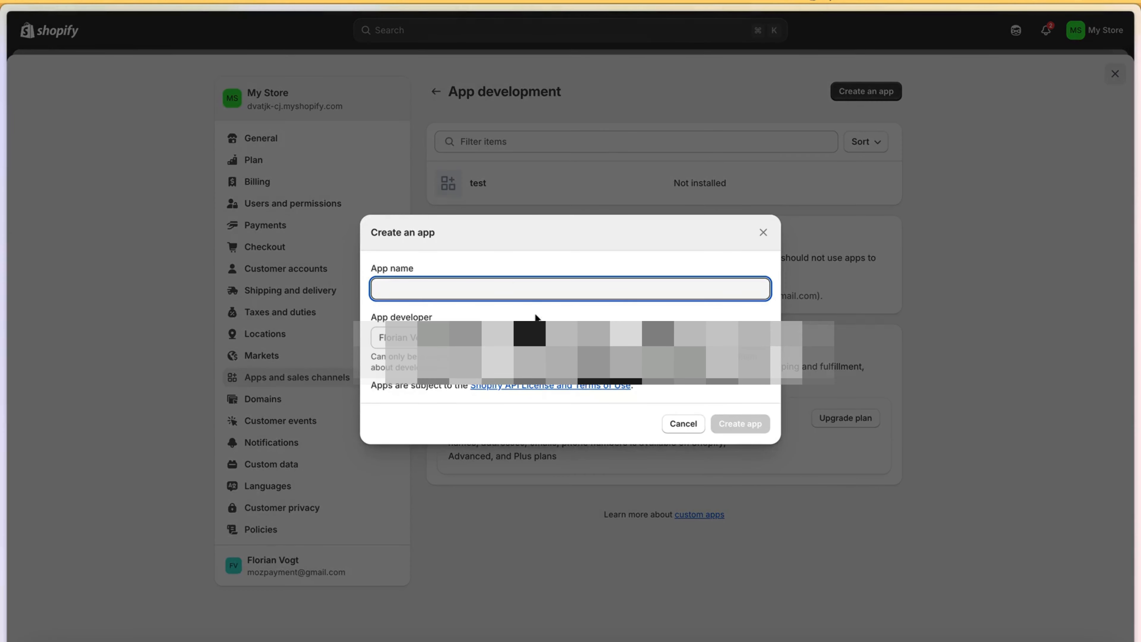
{"action": "left_click", "coordinate": [539, 292]}
{"action": "type", "text": "for smartspr"}
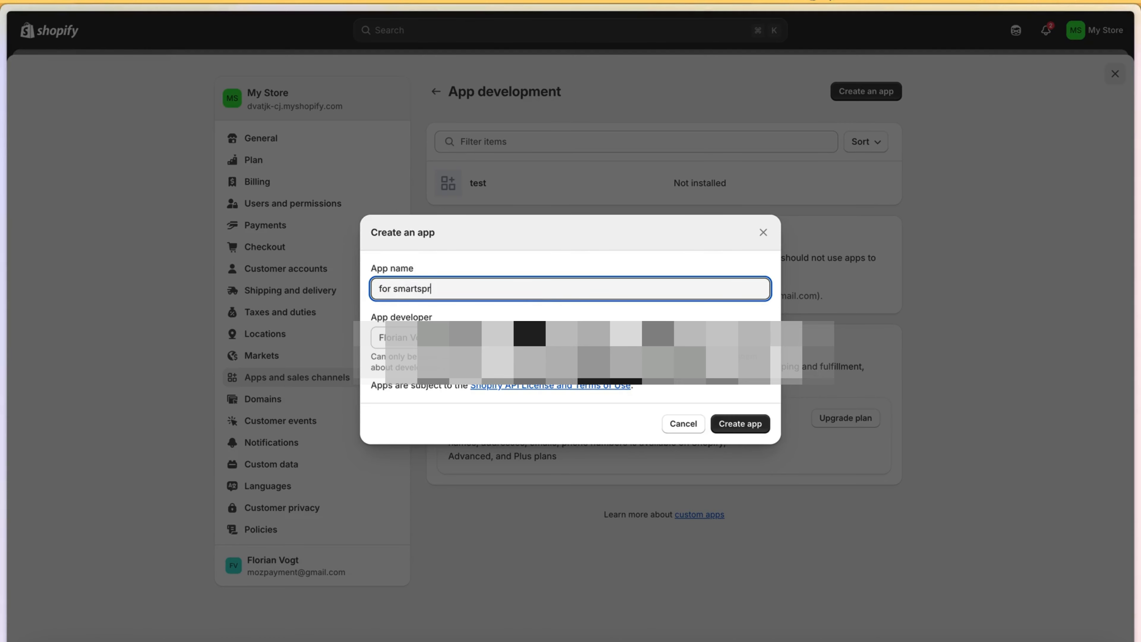
{"action": "type", "text": "eadsheets test"}
{"action": "left_click", "coordinate": [722, 421]}
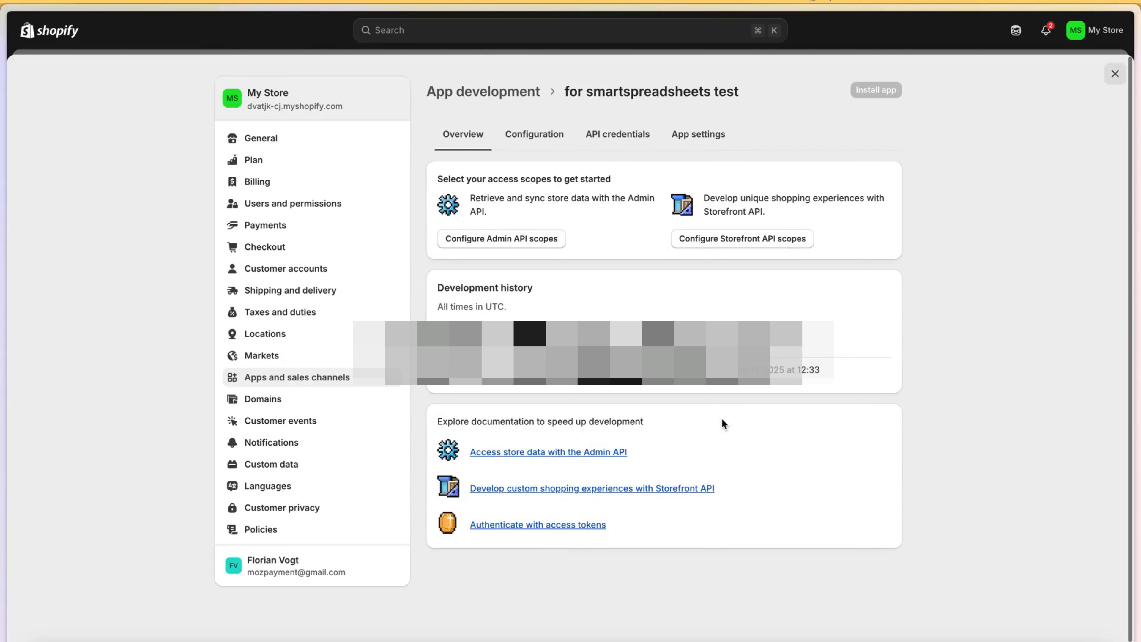
Configure the Admin API scopes, granting write and read access for product listings and products.
{"action": "left_click", "coordinate": [523, 240]}
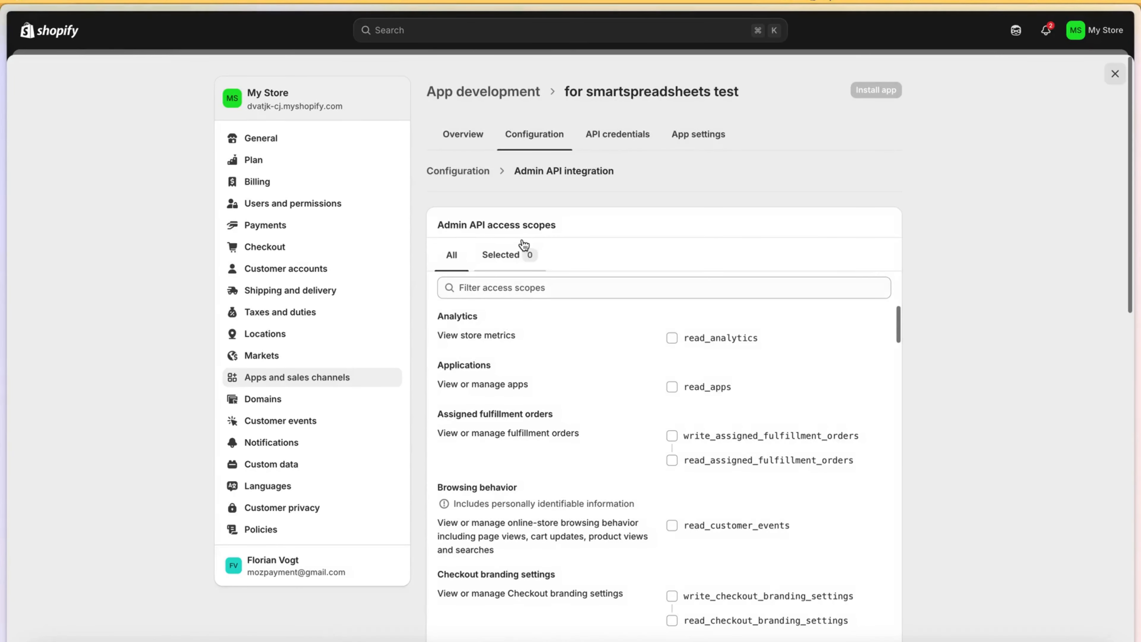
{"action": "scroll", "coordinate": [625, 385], "scroll_direction": "down", "scroll_amount": 3}
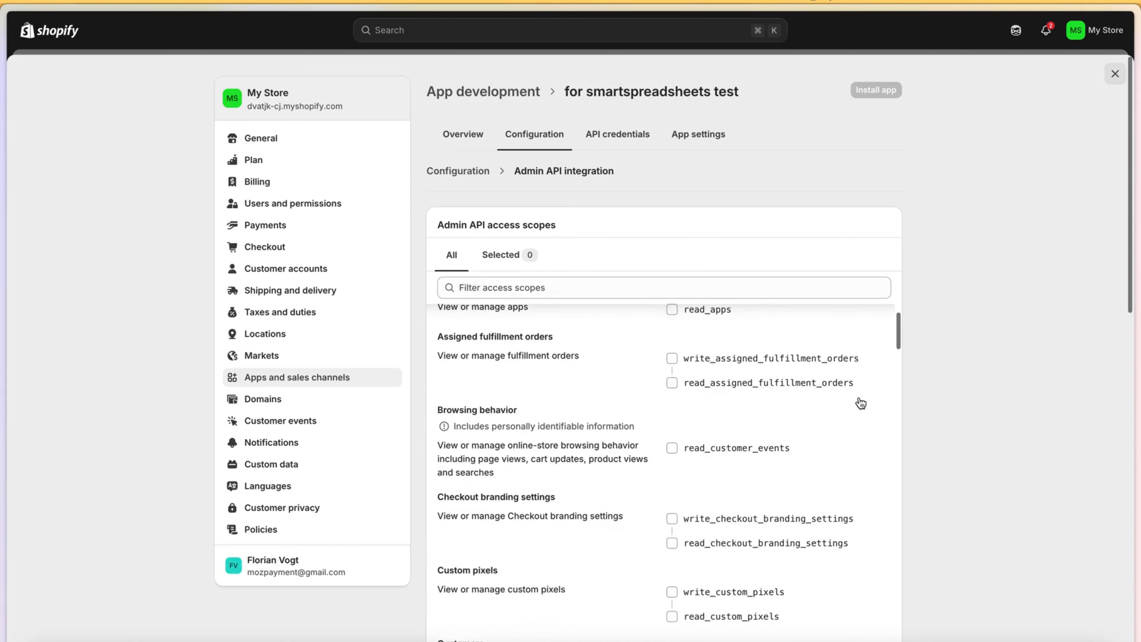
{"action": "scroll", "coordinate": [860, 403], "scroll_direction": "down", "scroll_amount": 2}
{"action": "left_click", "coordinate": [612, 260]}
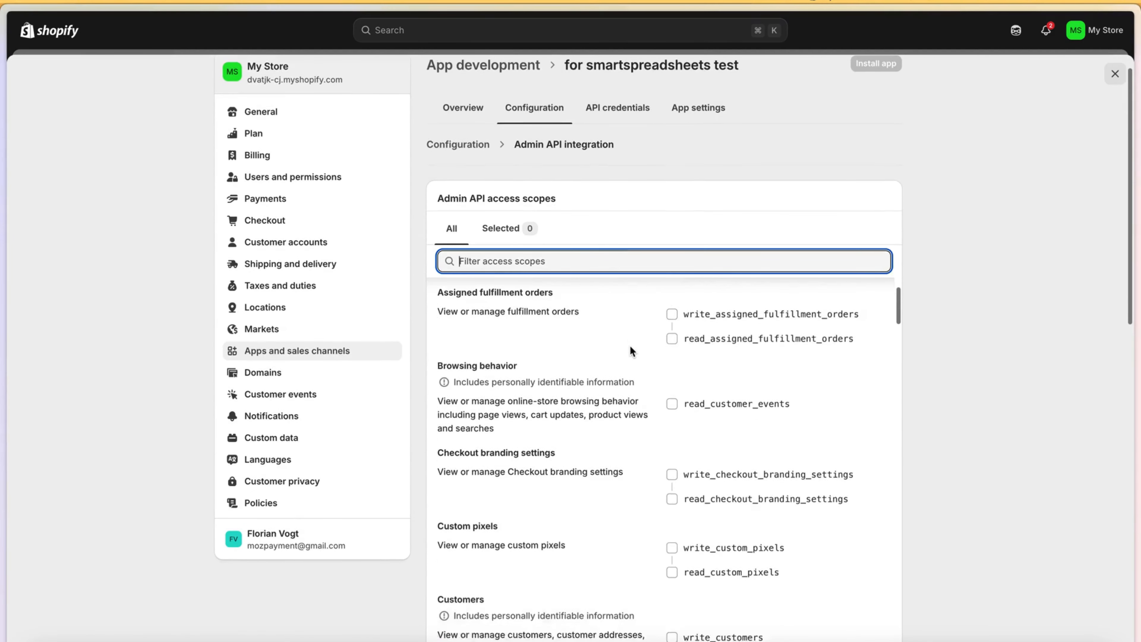
{"action": "scroll", "coordinate": [630, 346], "scroll_direction": "down", "scroll_amount": 5}
{"action": "scroll", "coordinate": [668, 403], "scroll_direction": "down", "scroll_amount": 2}
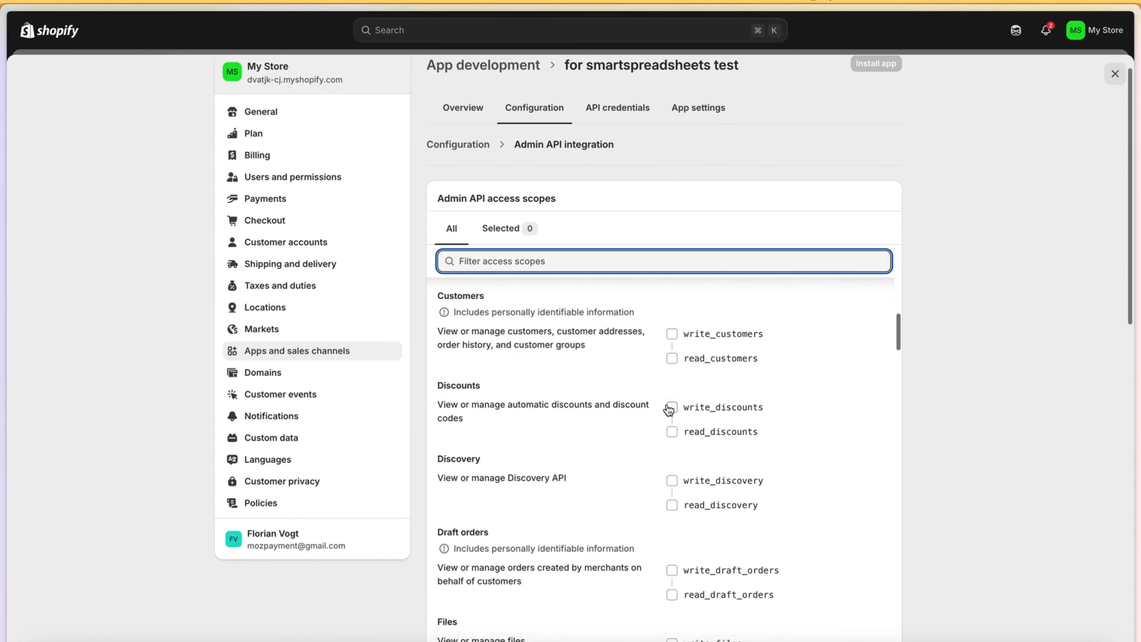
{"action": "scroll", "coordinate": [669, 409], "scroll_direction": "down", "scroll_amount": 8}
{"action": "scroll", "coordinate": [667, 405], "scroll_direction": "down", "scroll_amount": 10}
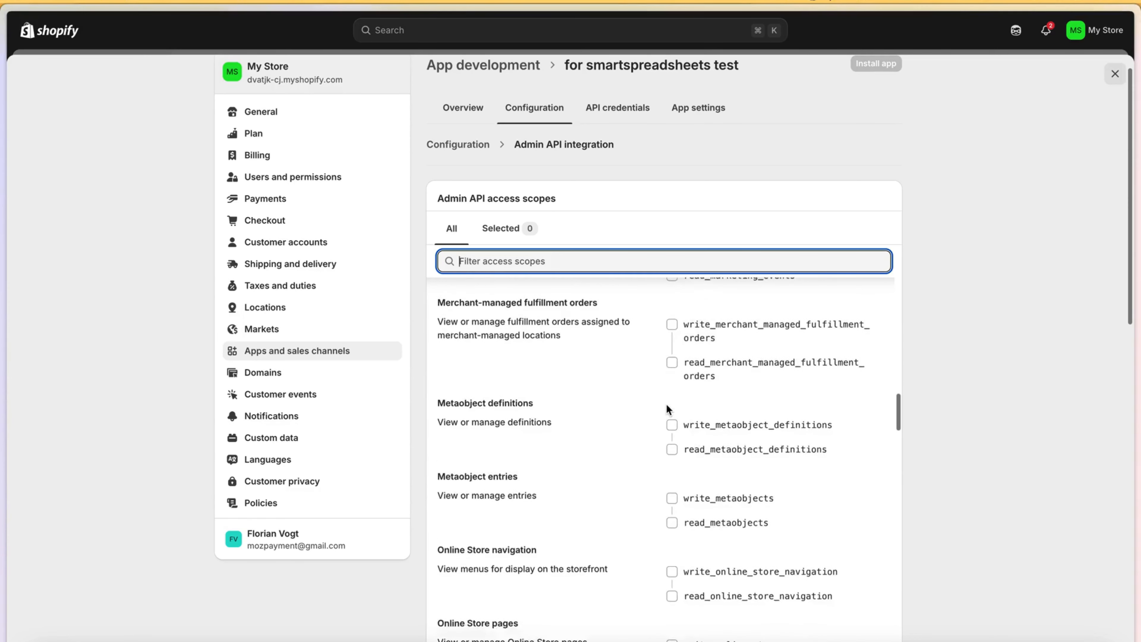
{"action": "scroll", "coordinate": [665, 407], "scroll_direction": "down", "scroll_amount": 2}
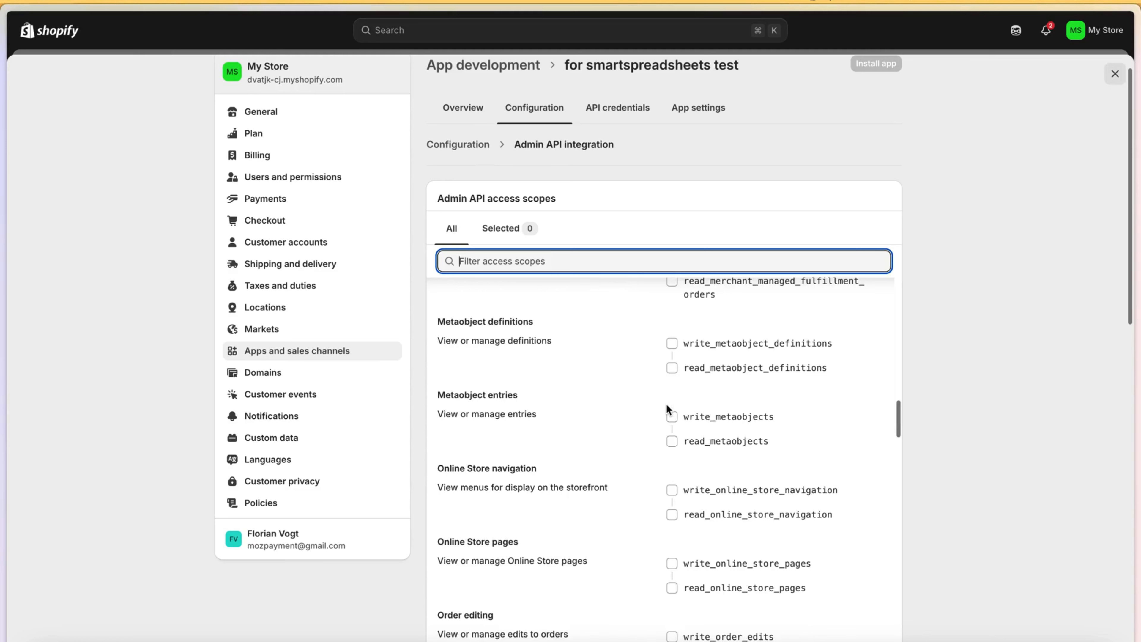
{"action": "scroll", "coordinate": [667, 407], "scroll_direction": "down", "scroll_amount": 7}
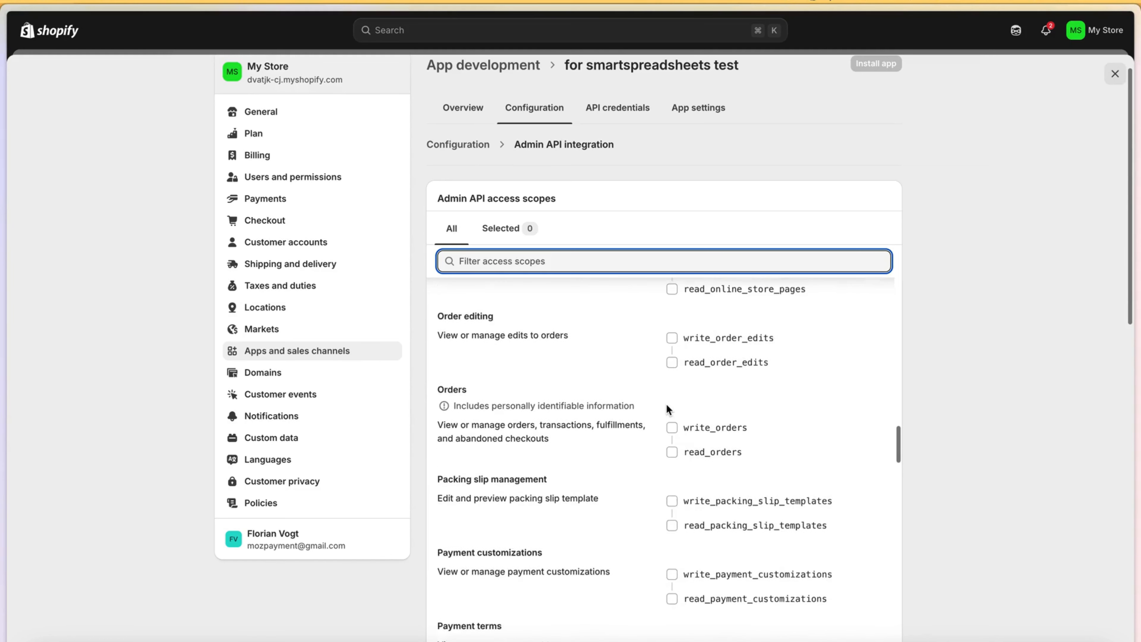
{"action": "scroll", "coordinate": [666, 407], "scroll_direction": "down", "scroll_amount": 10}
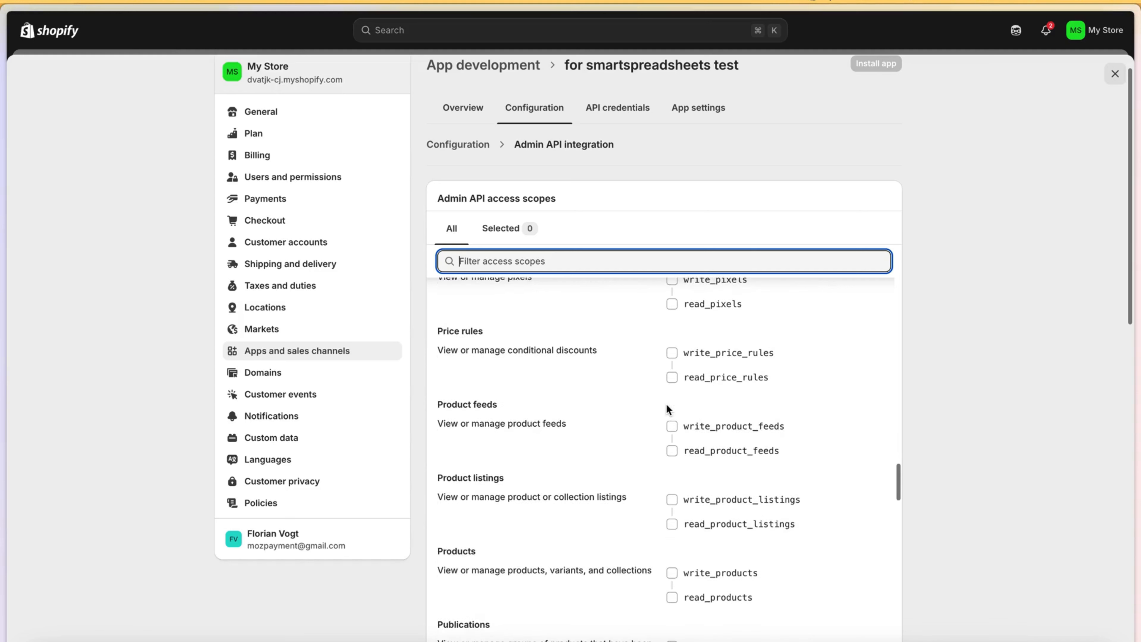
{"action": "left_click", "coordinate": [672, 500]}
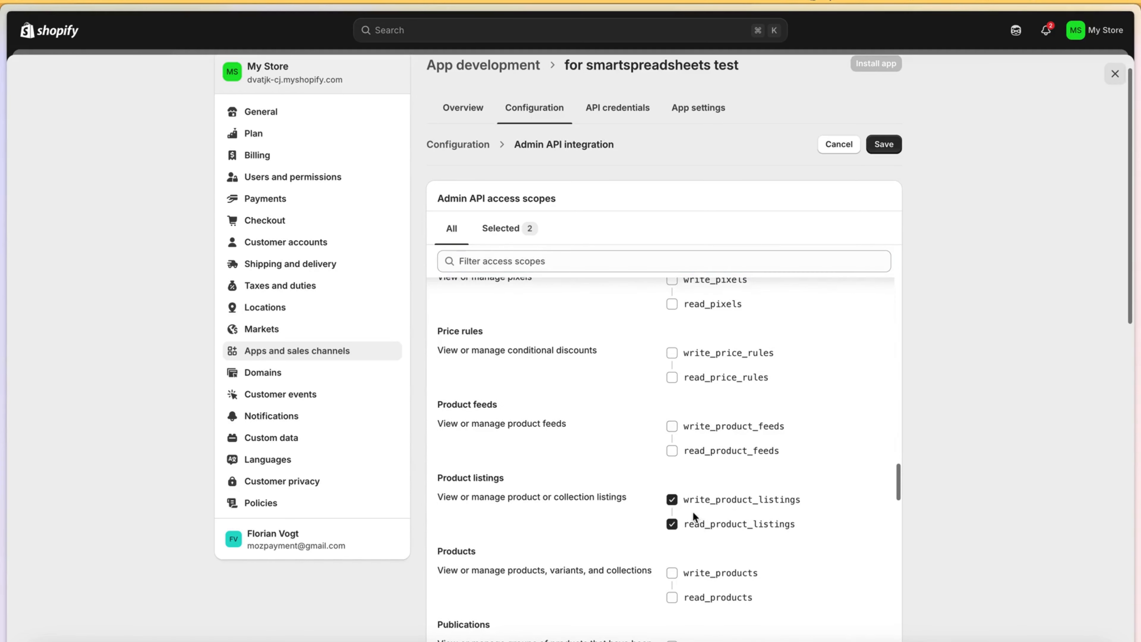
{"action": "left_click", "coordinate": [671, 572]}
Filter the access scopes by "cont" and grant write_content and read_content for store content.
{"action": "scroll", "coordinate": [638, 452], "scroll_direction": "down", "scroll_amount": 3}
{"action": "scroll", "coordinate": [637, 449], "scroll_direction": "down", "scroll_amount": 6}
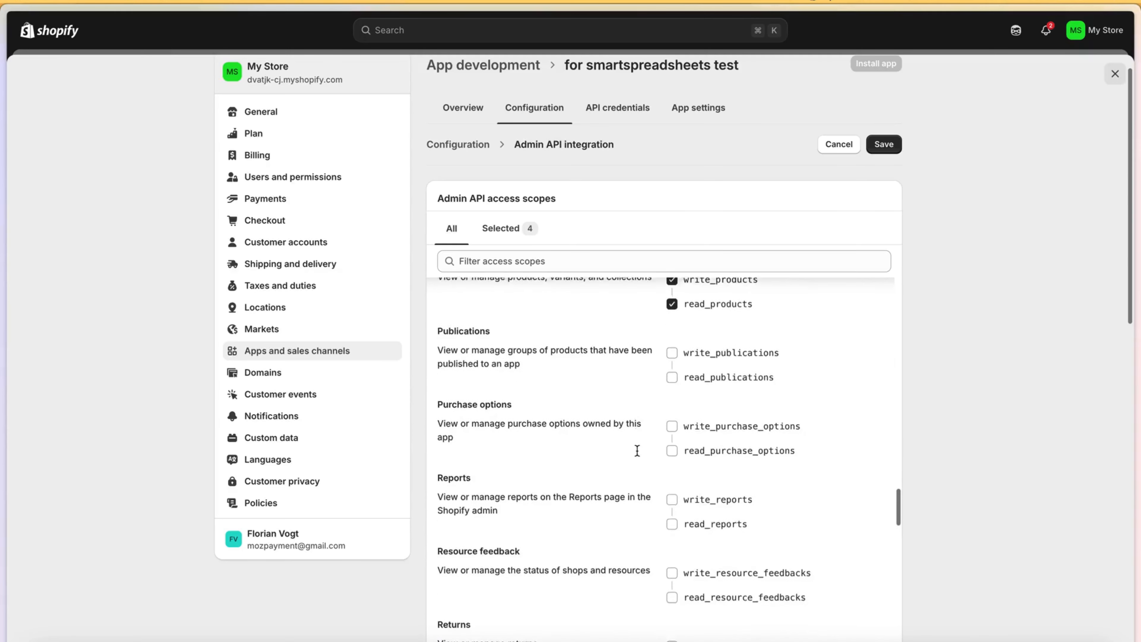
{"action": "scroll", "coordinate": [637, 451], "scroll_direction": "down", "scroll_amount": 8}
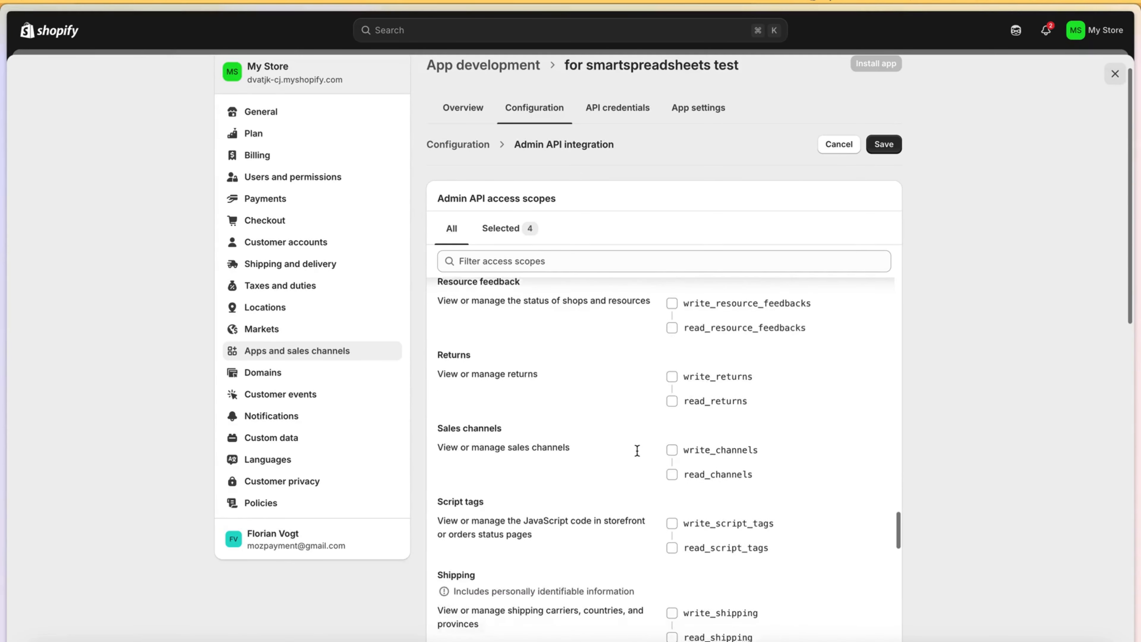
{"action": "scroll", "coordinate": [637, 451], "scroll_direction": "down", "scroll_amount": 9}
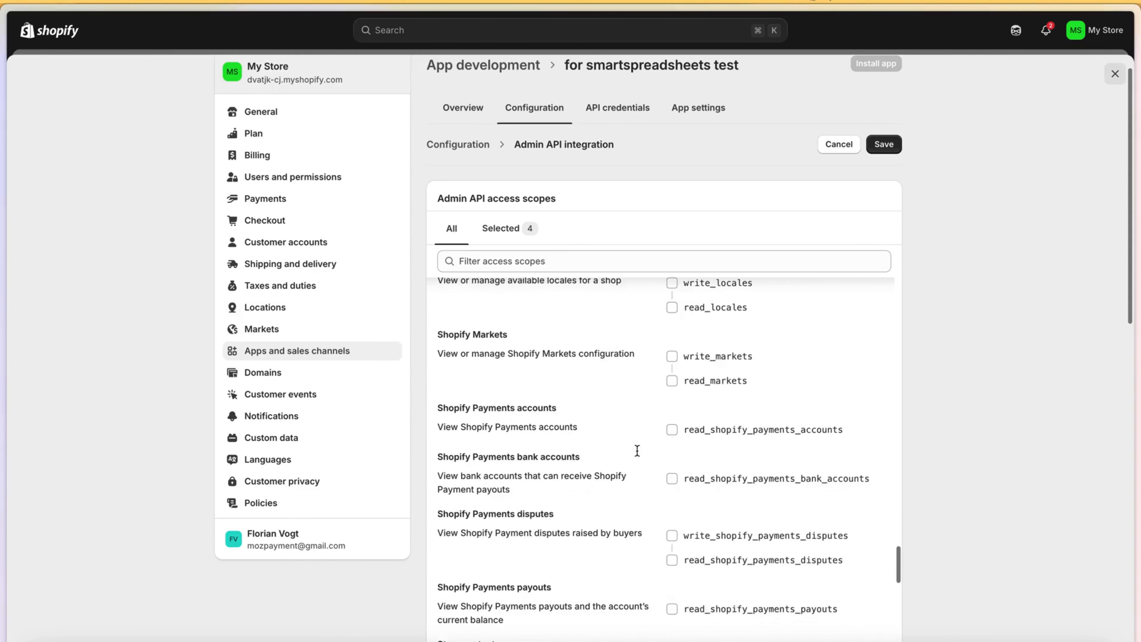
{"action": "scroll", "coordinate": [637, 450], "scroll_direction": "down", "scroll_amount": 9}
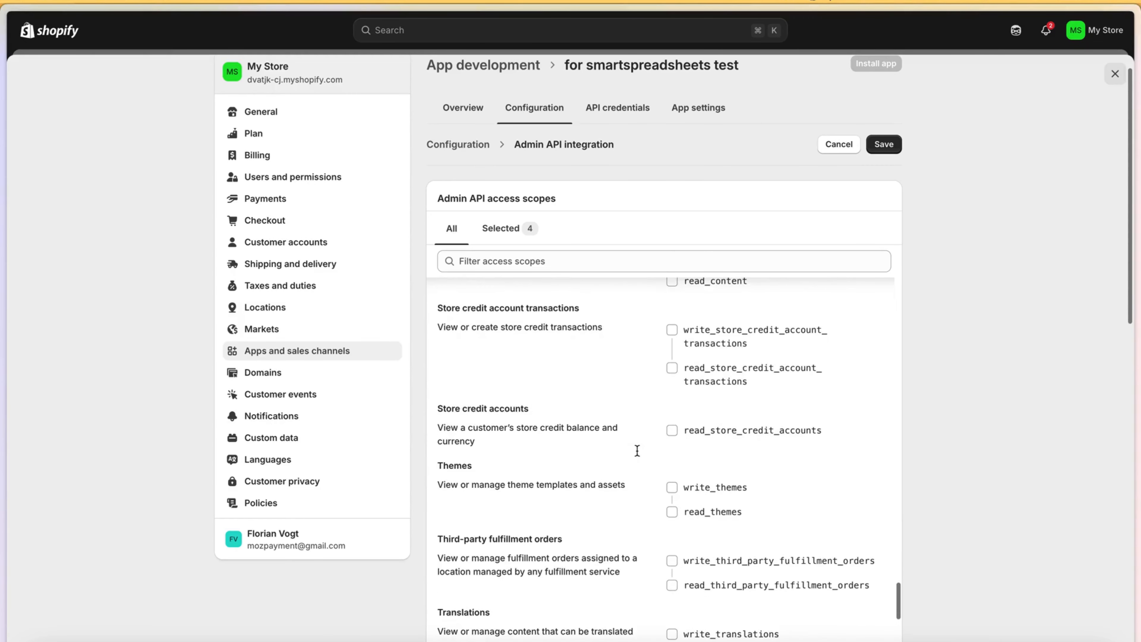
{"action": "scroll", "coordinate": [636, 451], "scroll_direction": "down", "scroll_amount": 7}
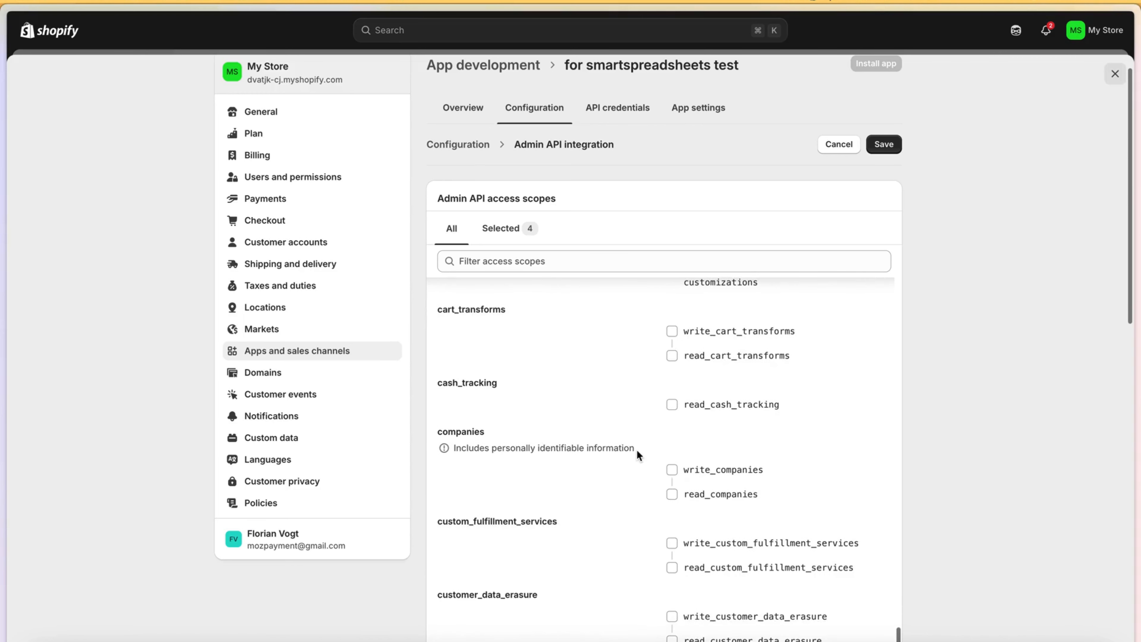
{"action": "left_click", "coordinate": [563, 258]}
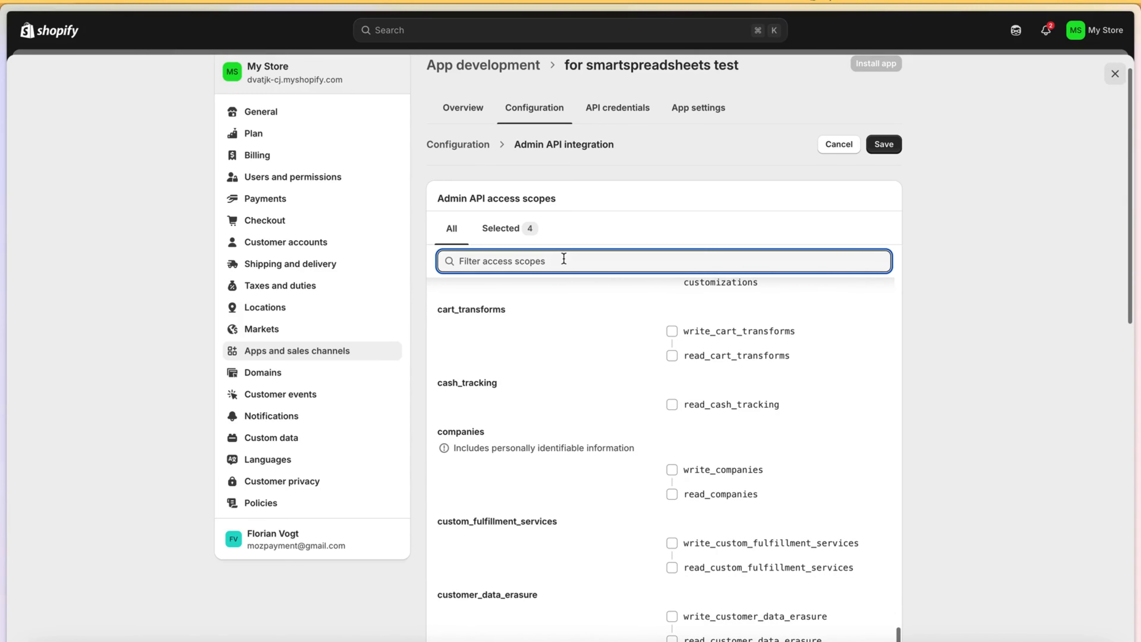
{"action": "type", "text": "con"}
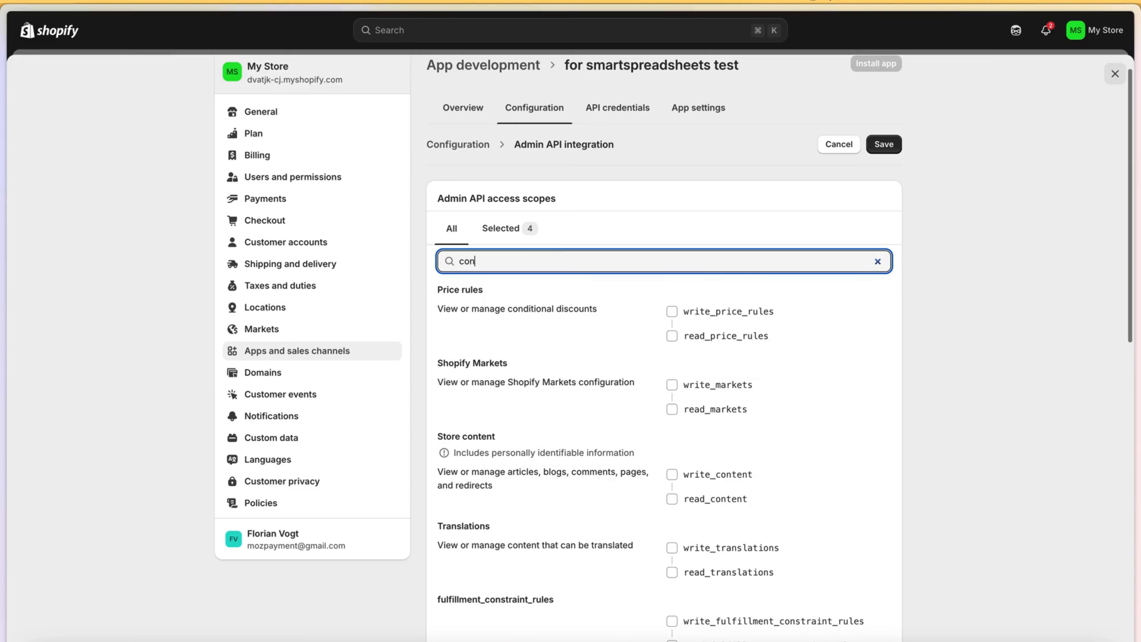
{"action": "type", "text": "t"}
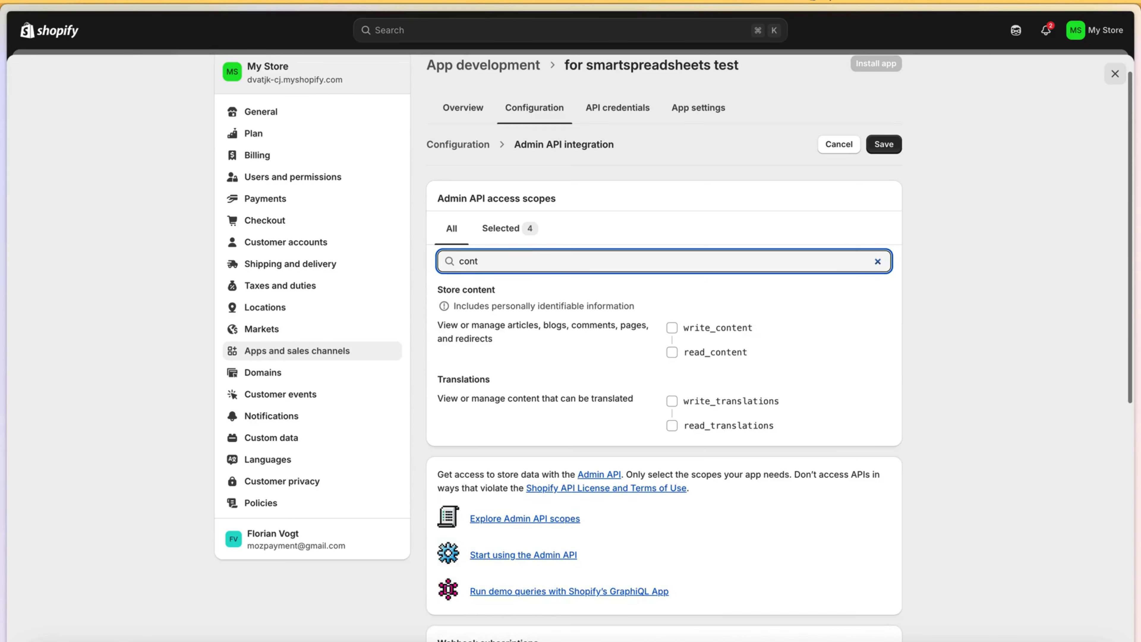
{"action": "left_click", "coordinate": [673, 325]}
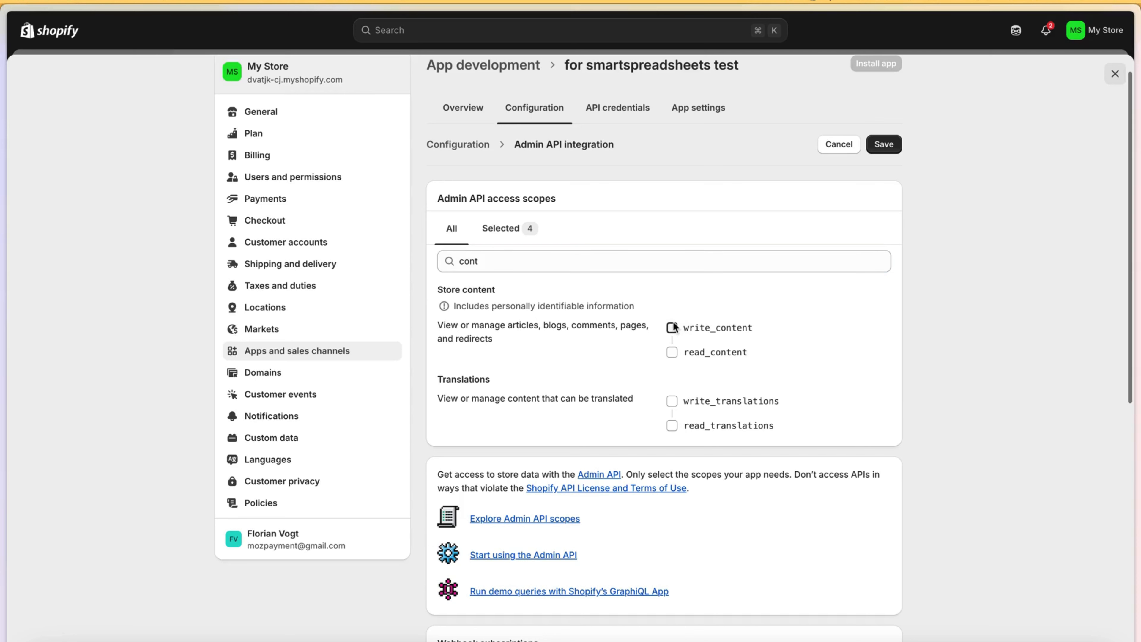
Switch to the ShopifyExpress spreadsheet and review its Products, Content, Orders and Customers sheets to see which data needs access.
{"action": "mouse_move", "coordinate": [2, 245]}
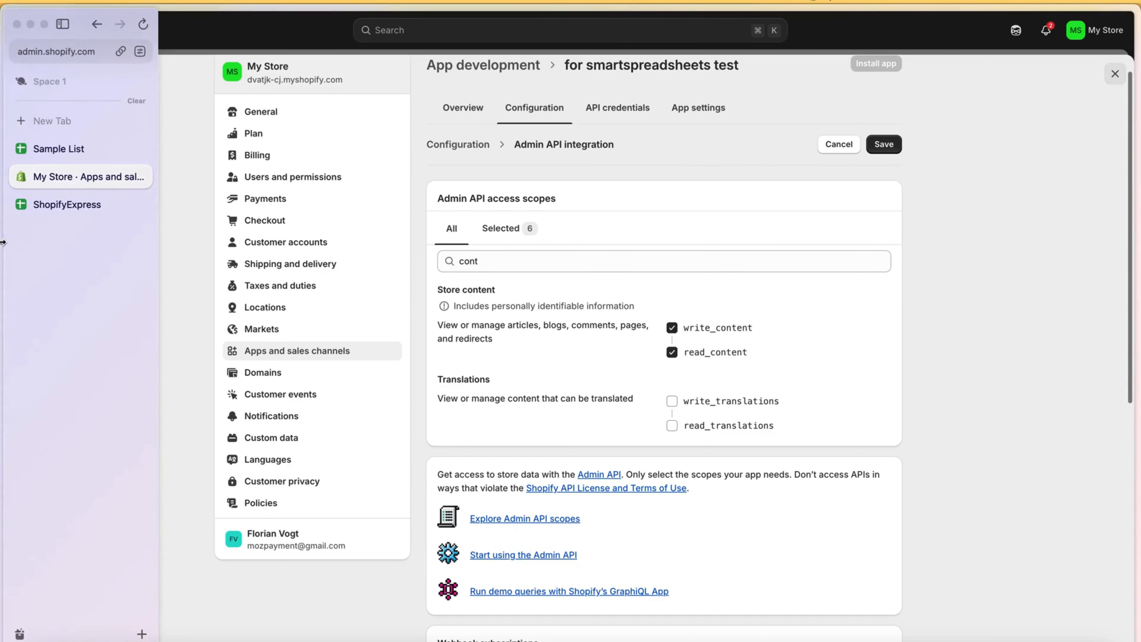
{"action": "left_click", "coordinate": [67, 208]}
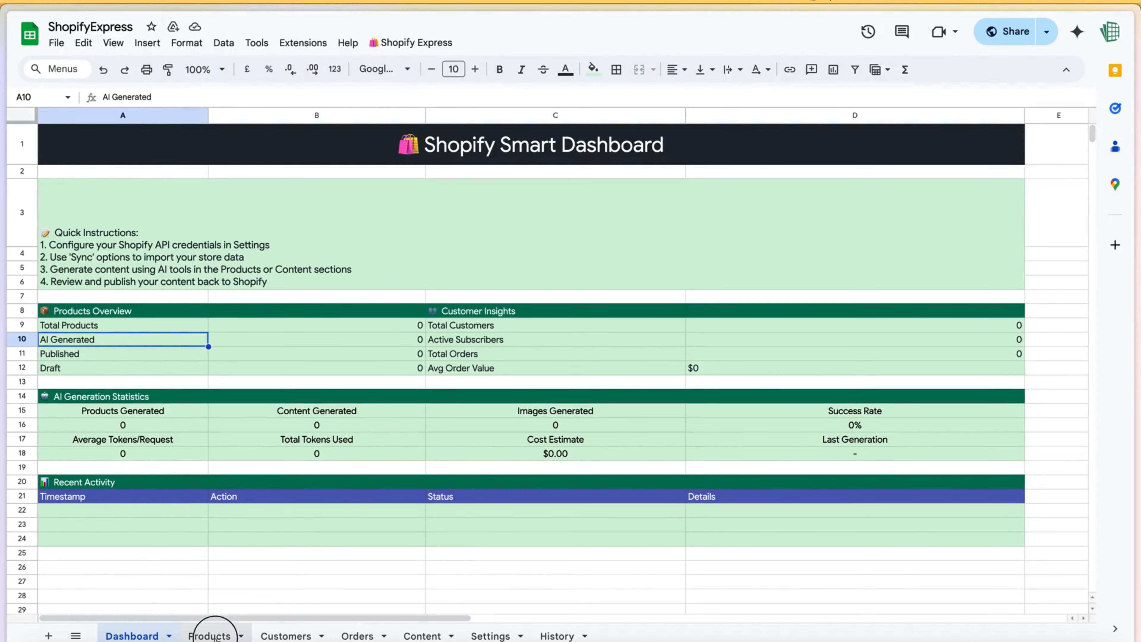
{"action": "left_click", "coordinate": [226, 638]}
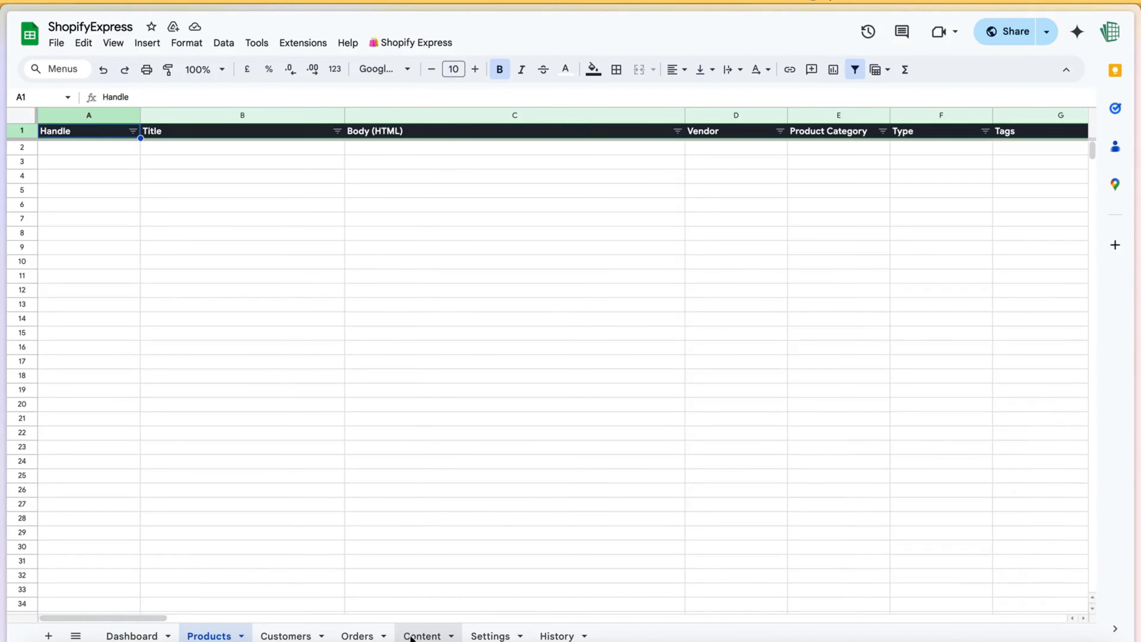
{"action": "left_click", "coordinate": [426, 637]}
{"action": "left_click", "coordinate": [357, 636]}
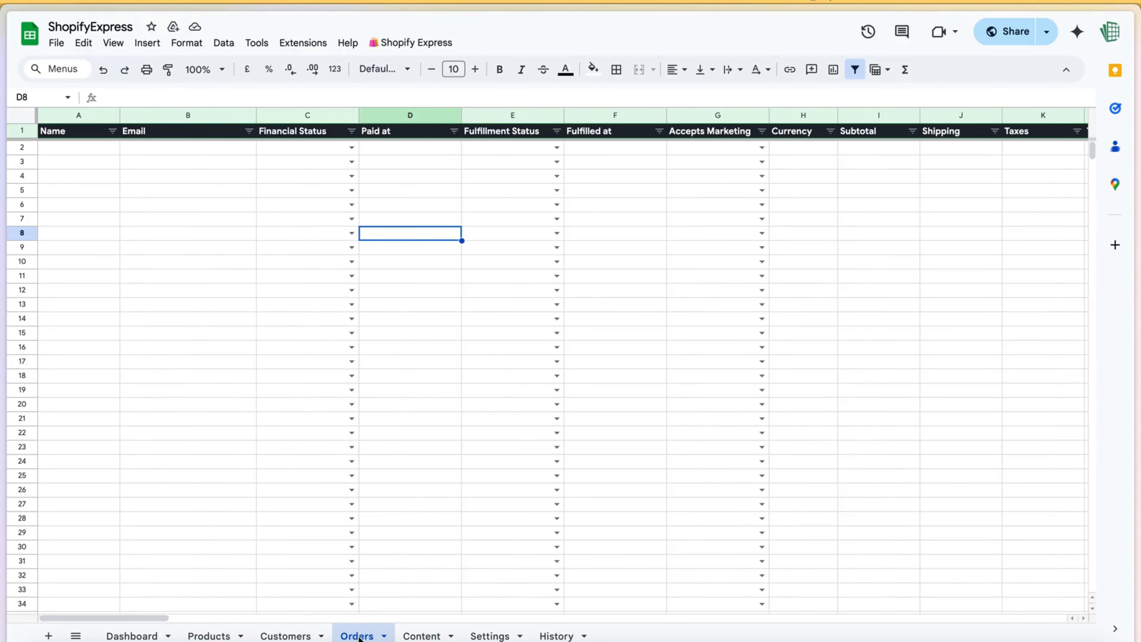
{"action": "left_click", "coordinate": [301, 637]}
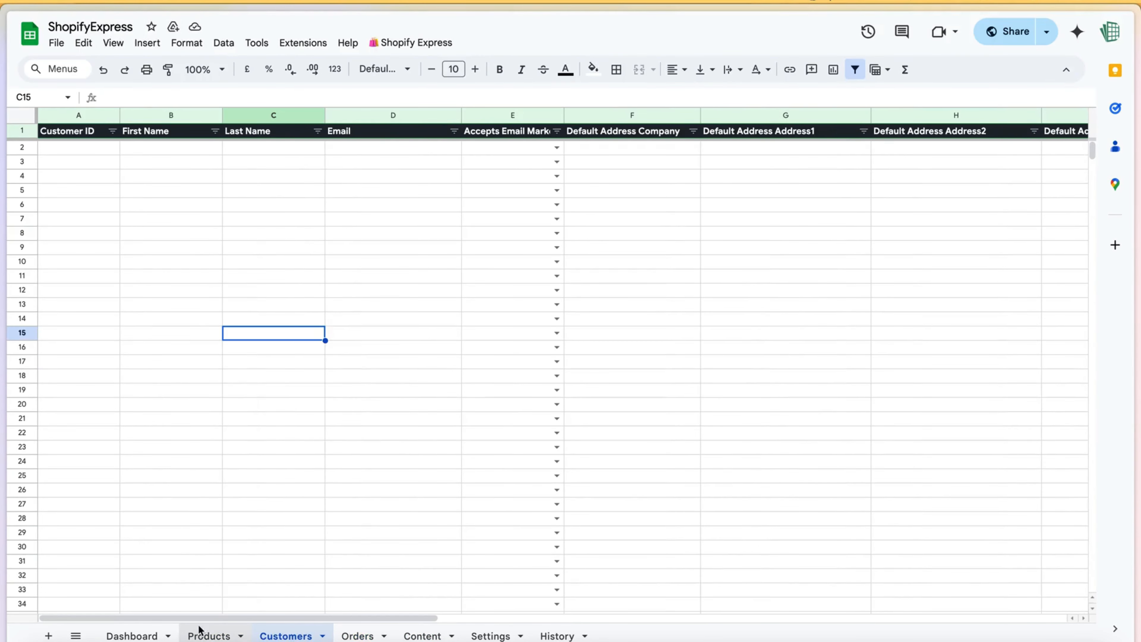
{"action": "left_click", "coordinate": [211, 635]}
Return to the Shopify admin, filter the access scopes by "orders" and grant write_orders and read_orders.
{"action": "mouse_move", "coordinate": [2, 231]}
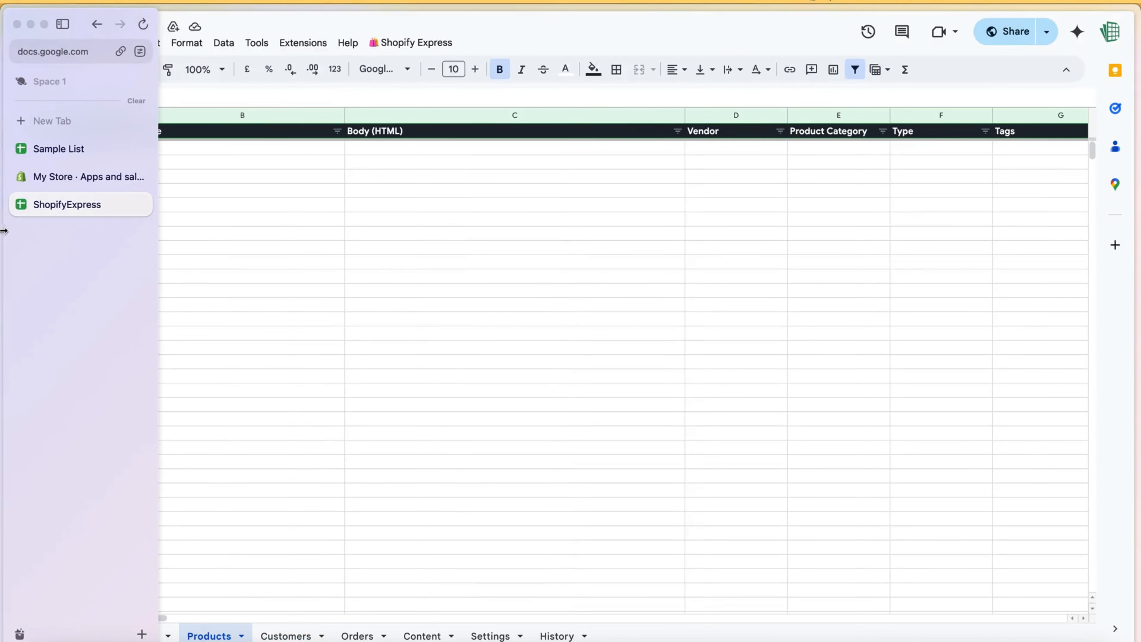
{"action": "left_click", "coordinate": [64, 179]}
{"action": "left_click", "coordinate": [504, 261]}
{"action": "double_click", "coordinate": [504, 260]}
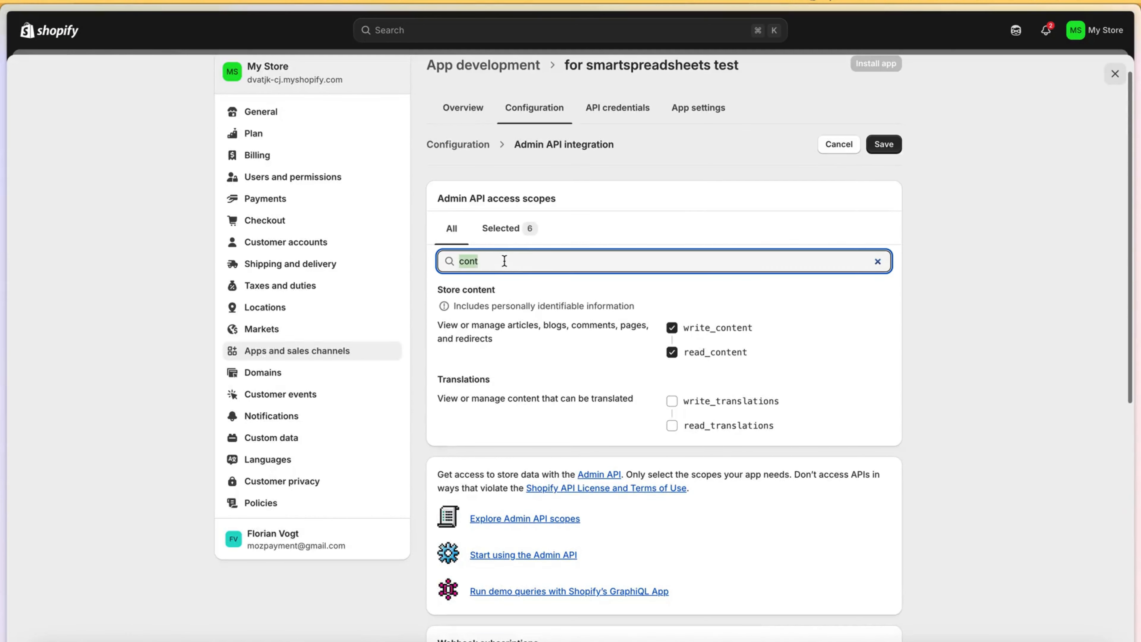
{"action": "type", "text": "orders"}
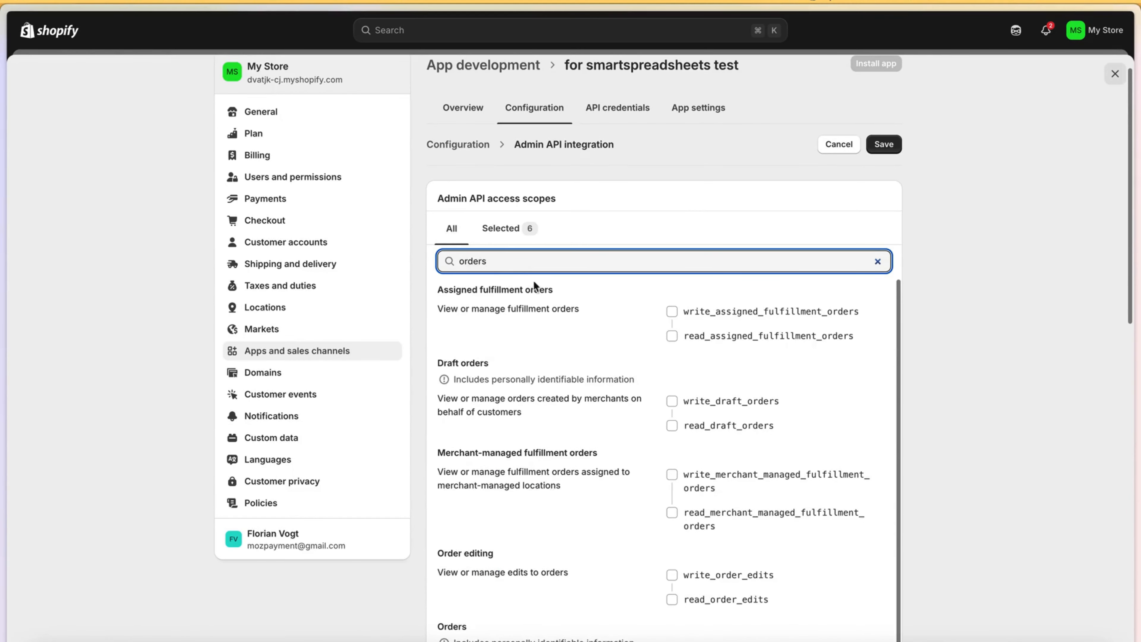
{"action": "scroll", "coordinate": [616, 436], "scroll_direction": "down", "scroll_amount": 2}
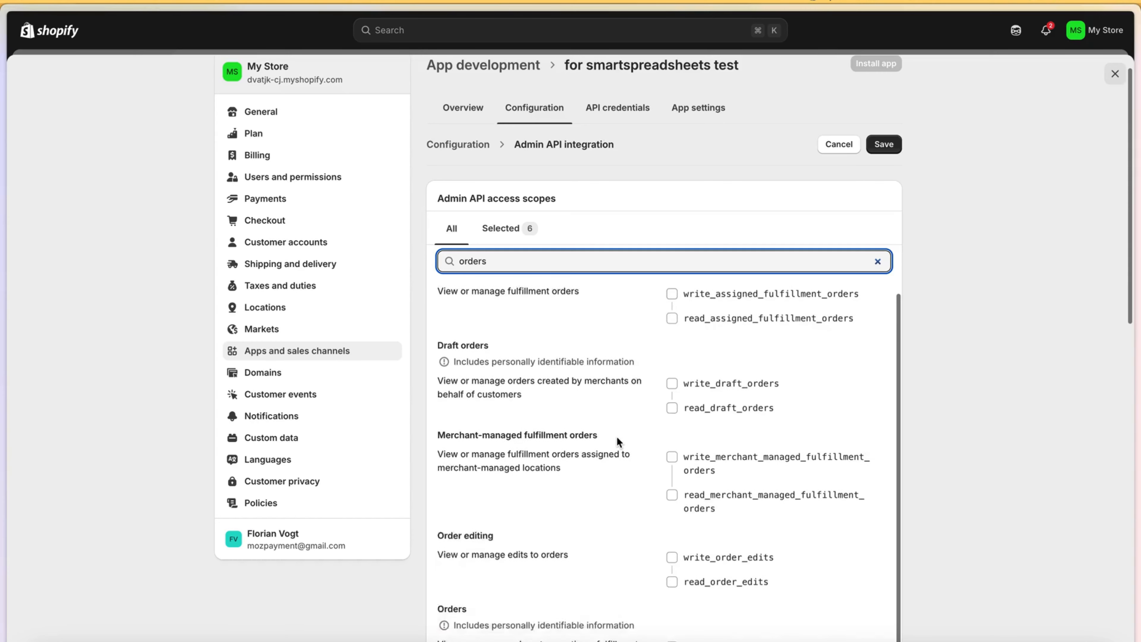
{"action": "left_click", "coordinate": [672, 613]}
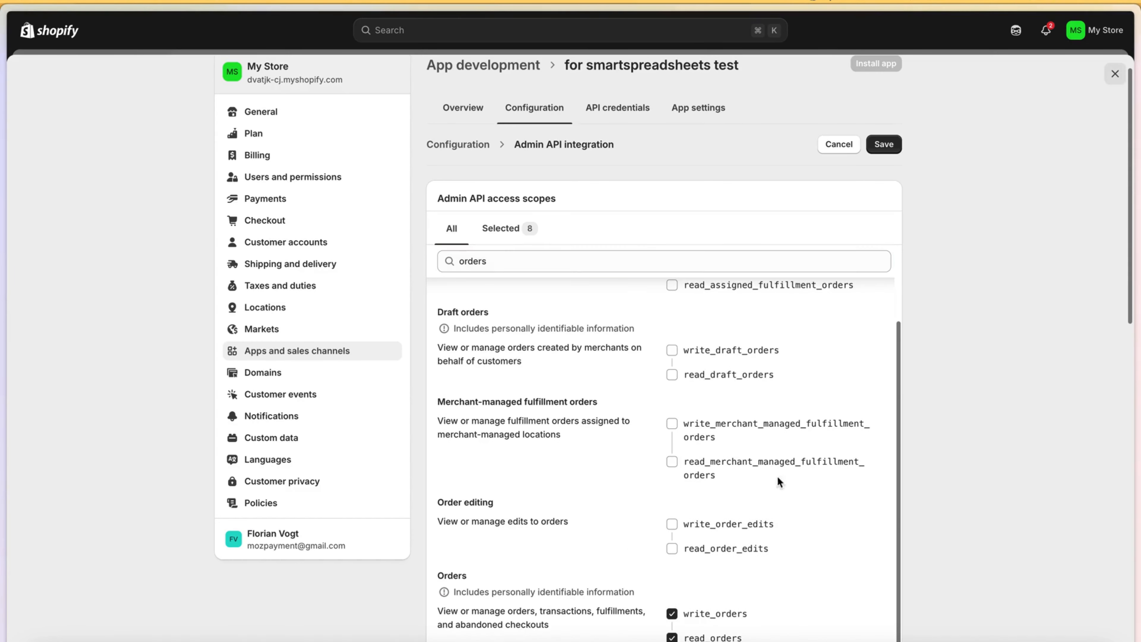
Recheck the ShopifyExpress sheets, filter the Shopify access scopes by "products" to verify product access, and save the Admin API configuration.
{"action": "mouse_move", "coordinate": [3, 220]}
{"action": "left_click", "coordinate": [54, 200]}
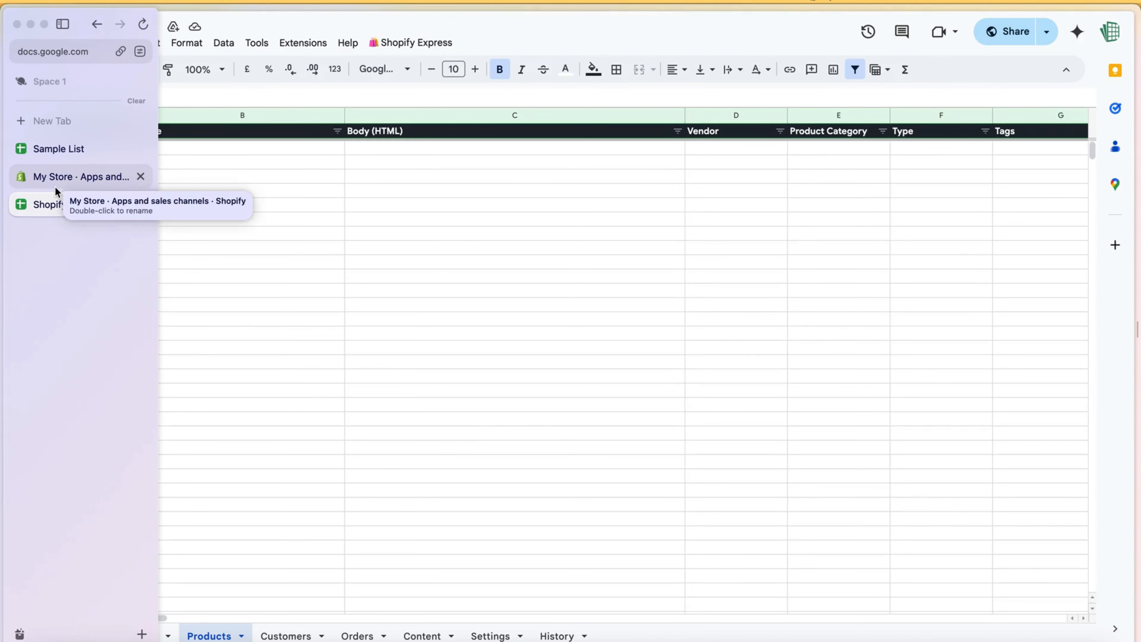
{"action": "left_click", "coordinate": [54, 186]}
{"action": "left_click", "coordinate": [467, 259]}
{"action": "double_click", "coordinate": [473, 260]}
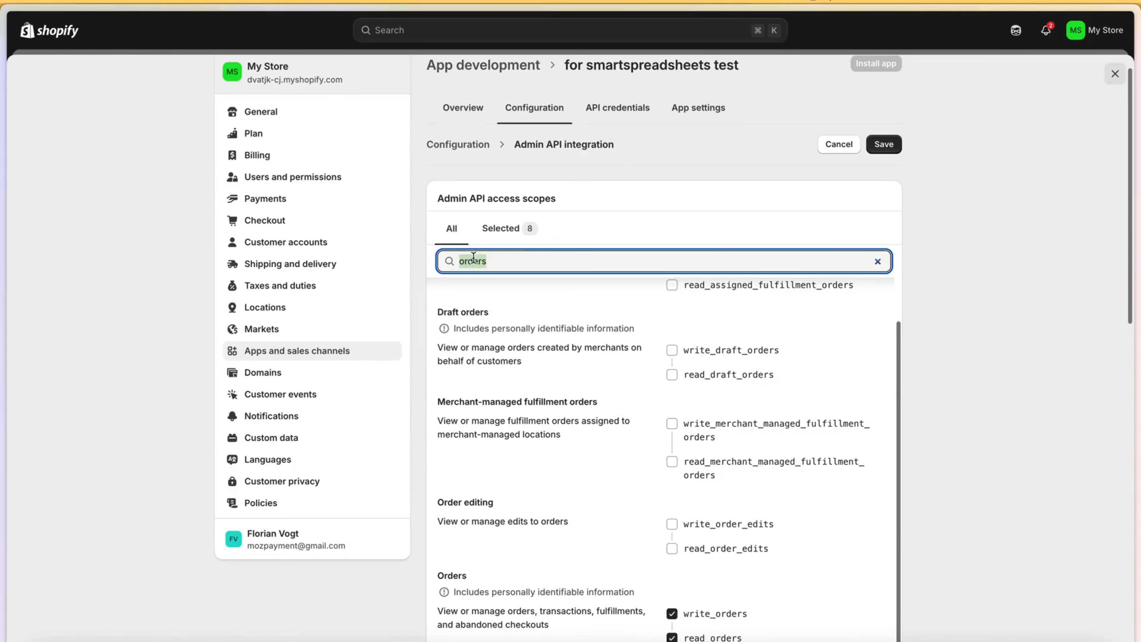
{"action": "type", "text": "products"}
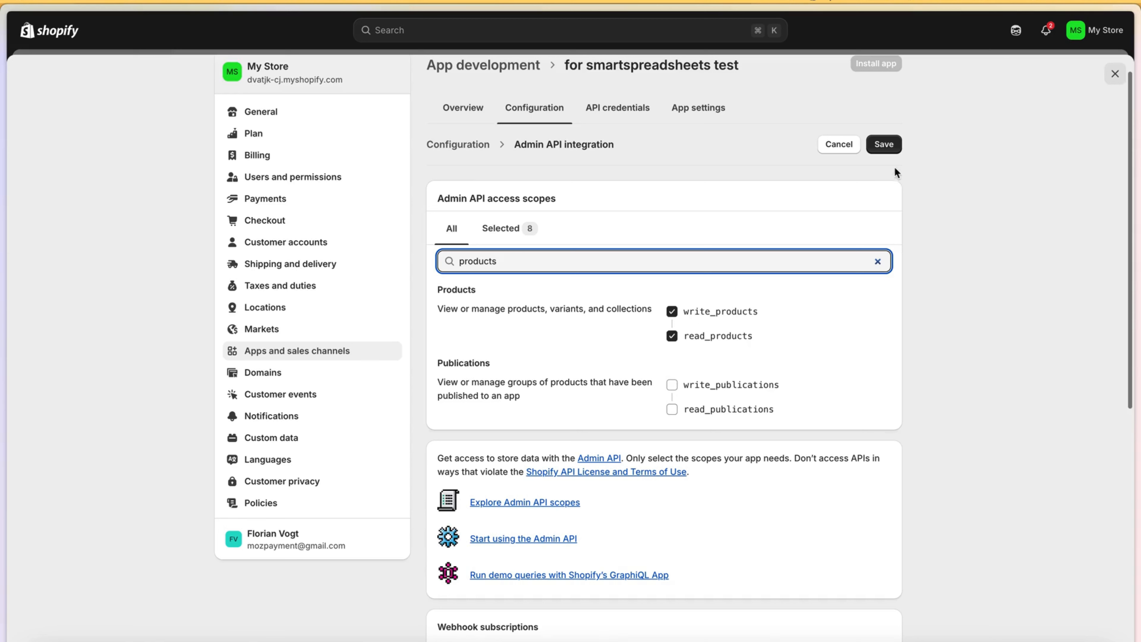
{"action": "left_click", "coordinate": [895, 145]}
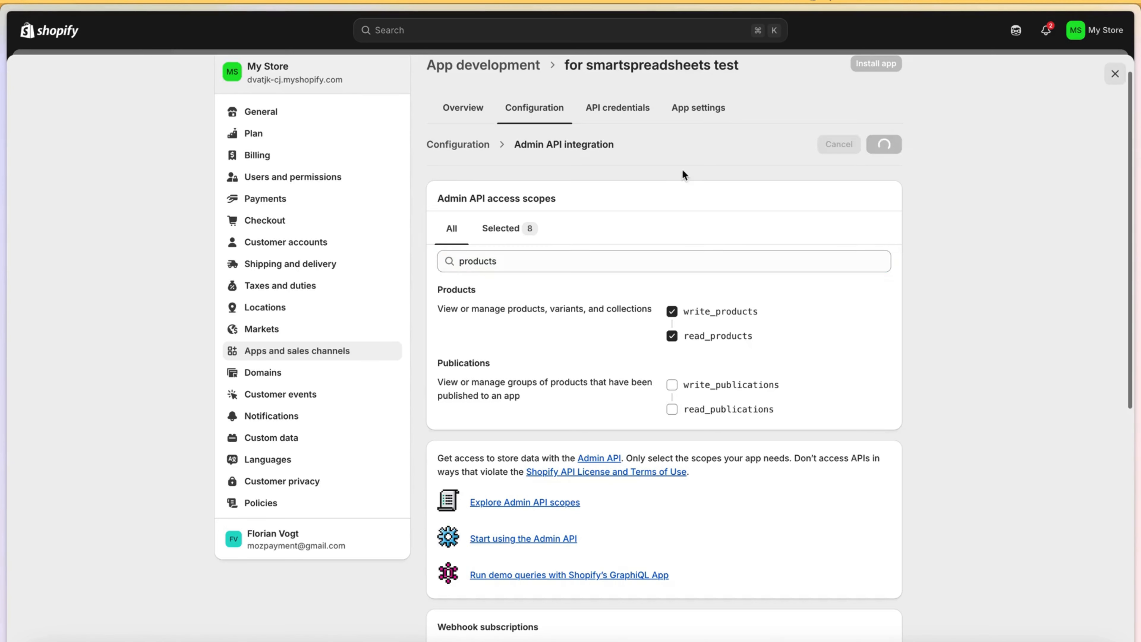
Open the custom app's API credentials and install the app on the store.
{"action": "left_click", "coordinate": [612, 99]}
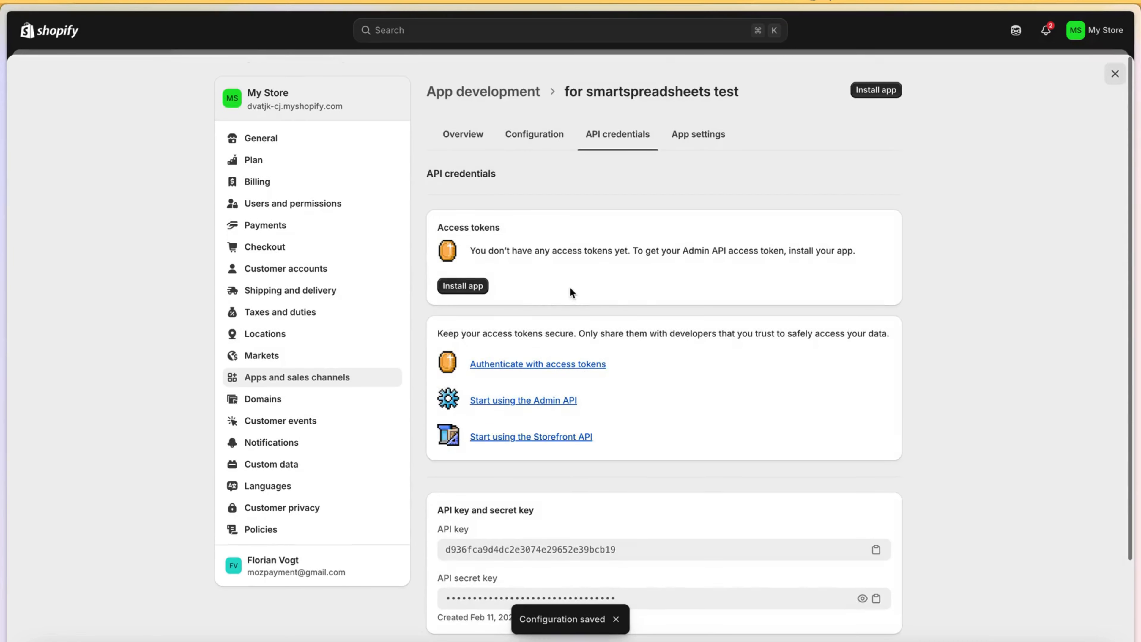
{"action": "left_click", "coordinate": [484, 288]}
{"action": "left_click", "coordinate": [748, 400]}
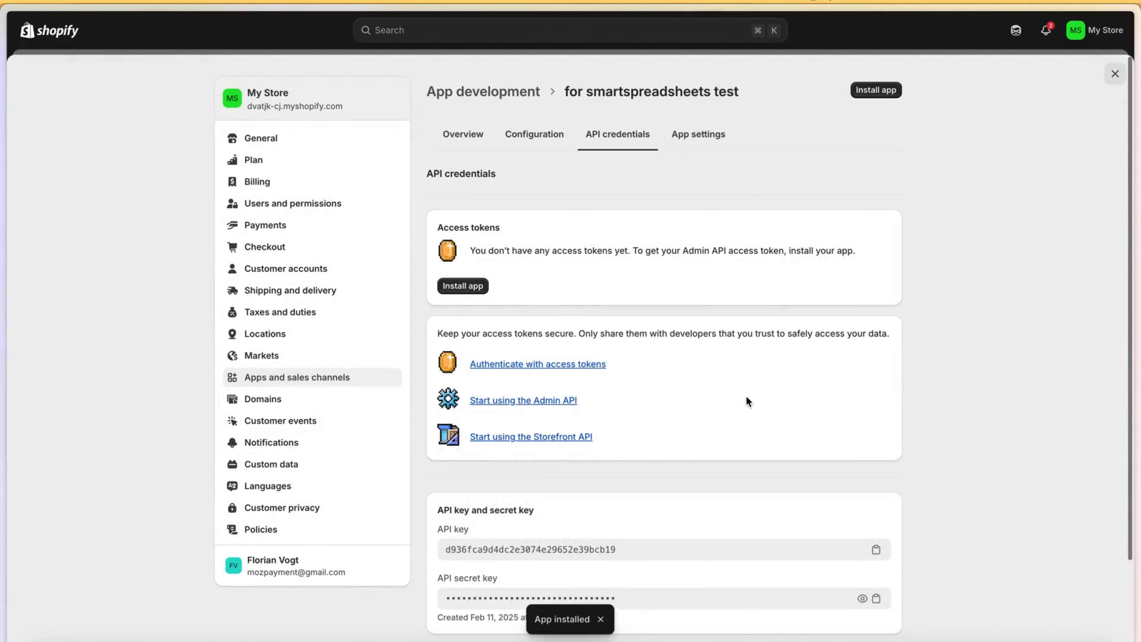
Reveal the one-time Admin API access token and copy it to the clipboard.
{"action": "left_click", "coordinate": [841, 324]}
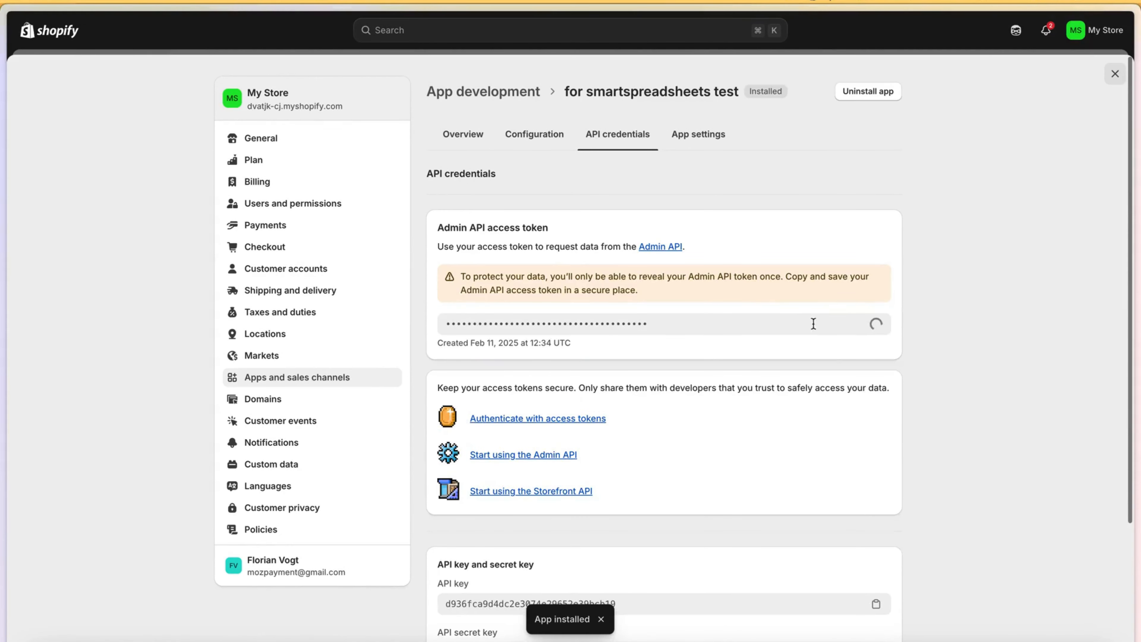
{"action": "left_click", "coordinate": [475, 280]}
{"action": "triple_click", "coordinate": [476, 280]}
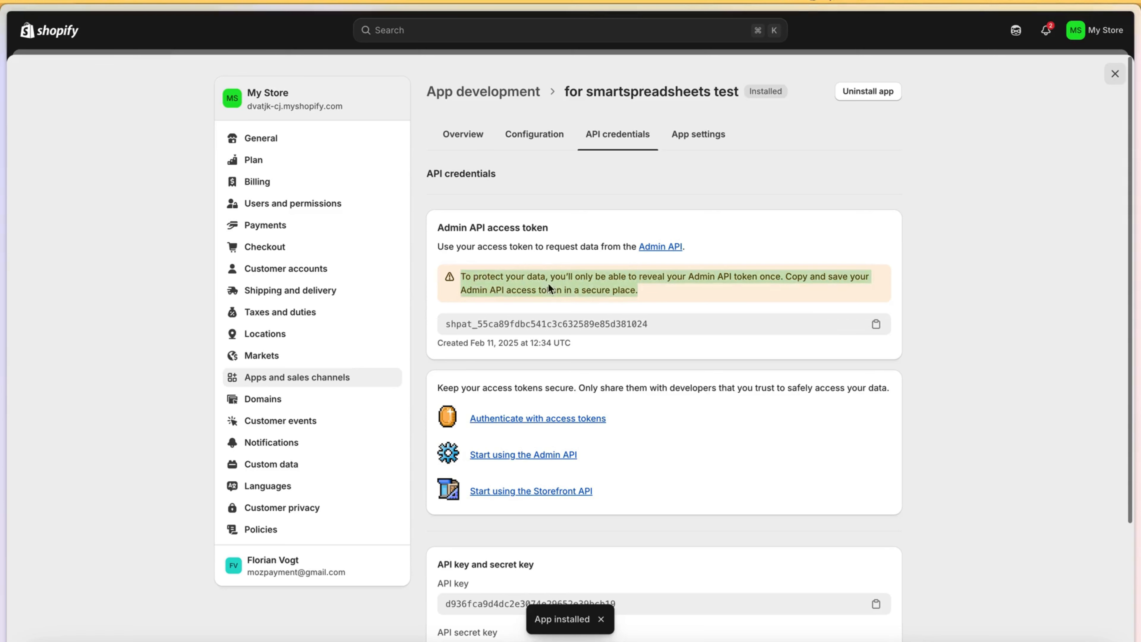
{"action": "left_click", "coordinate": [876, 324]}
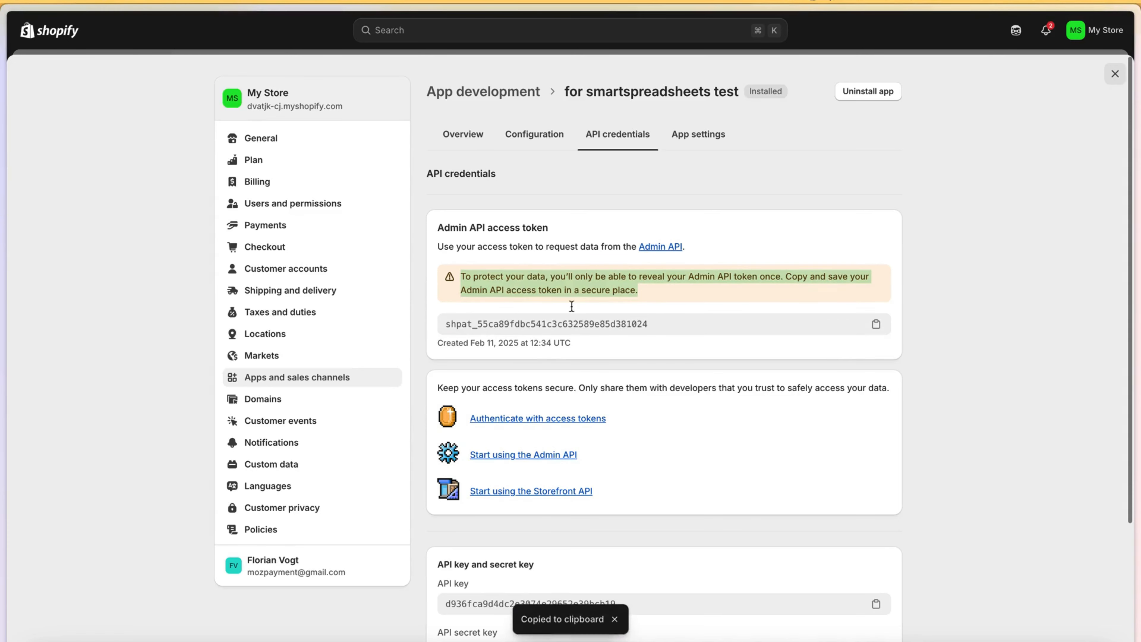
Switch to the Sample List spreadsheet and paste the Admin API access token into cell C2 as a backup.
{"action": "mouse_move", "coordinate": [2, 221]}
{"action": "left_click", "coordinate": [62, 150]}
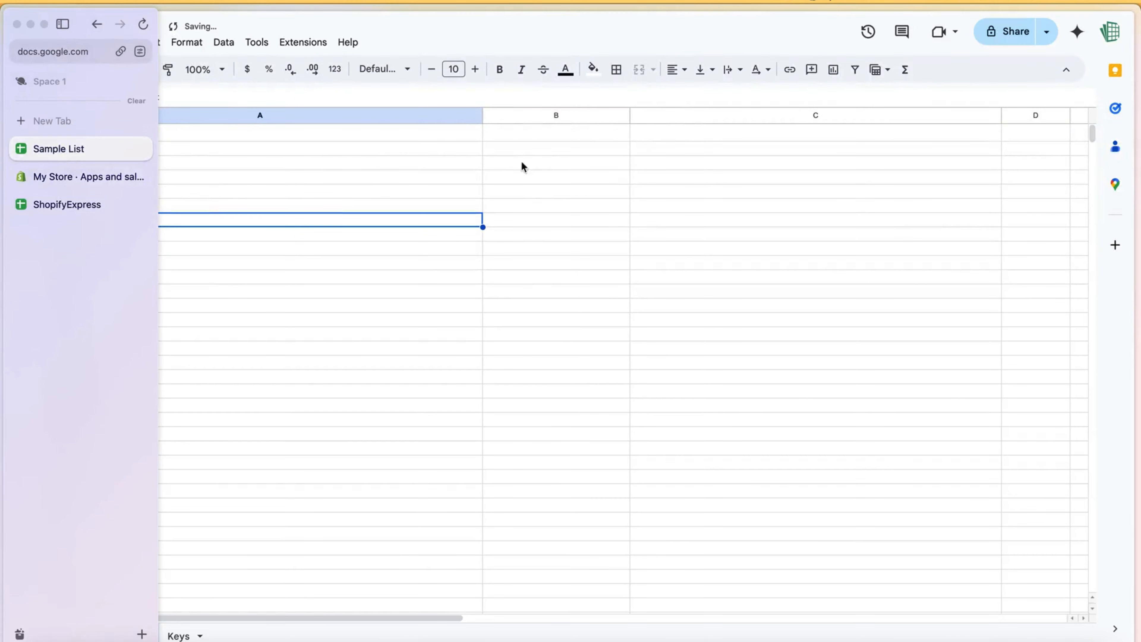
{"action": "left_click", "coordinate": [547, 152]}
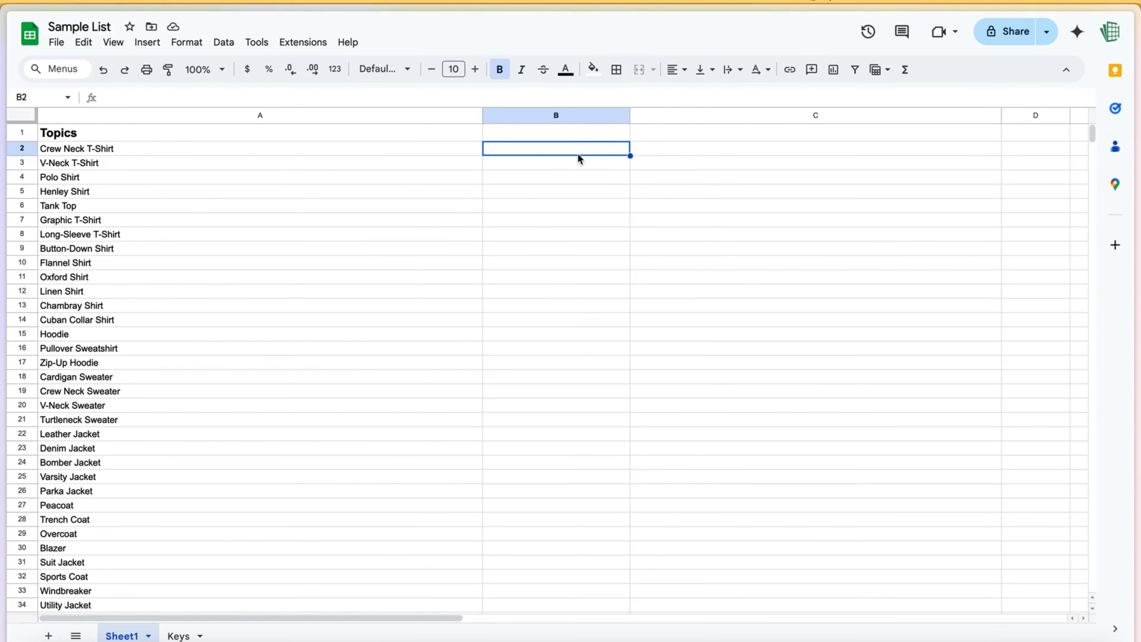
{"action": "left_click", "coordinate": [679, 152]}
{"action": "key", "text": "super+v"}
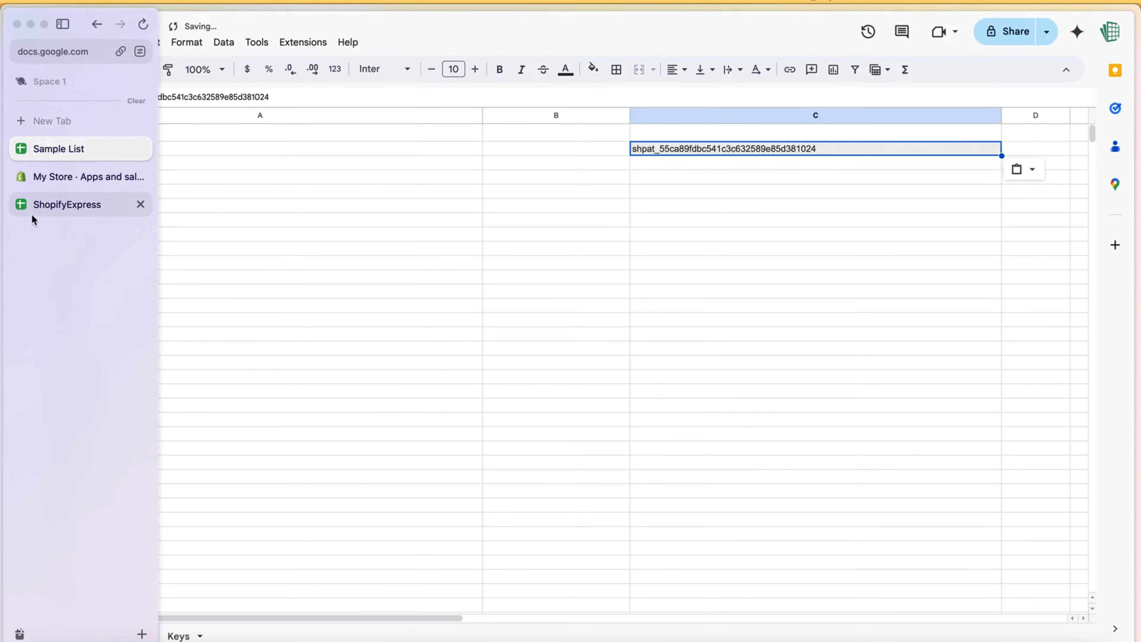
Paste the Admin API access token into the Access Token cell B3 of the ShopifyExpress Settings sheet, accepting the protected-range edit.
{"action": "left_click", "coordinate": [36, 208]}
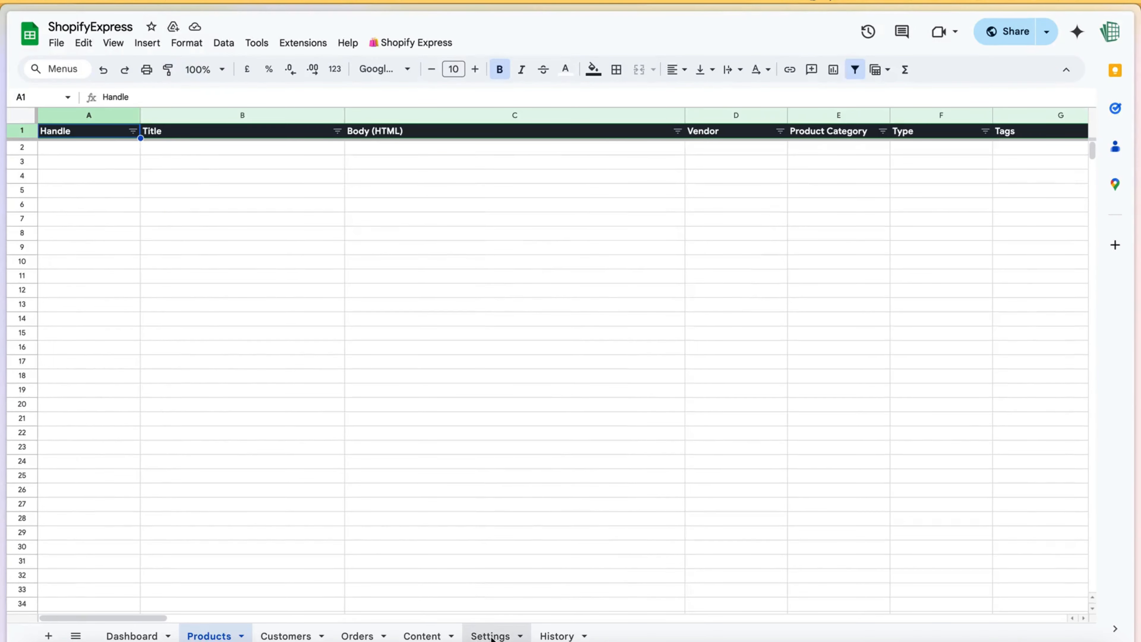
{"action": "left_click", "coordinate": [490, 635]}
{"action": "left_click", "coordinate": [423, 149]}
{"action": "left_click", "coordinate": [425, 163]}
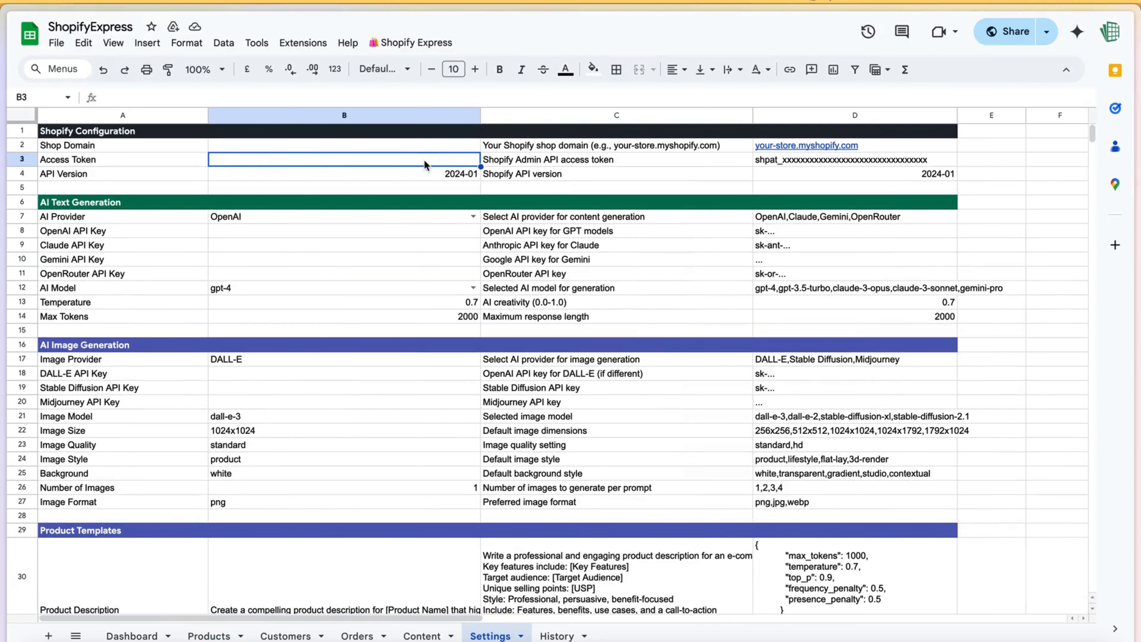
{"action": "key", "text": "ctrl+v"}
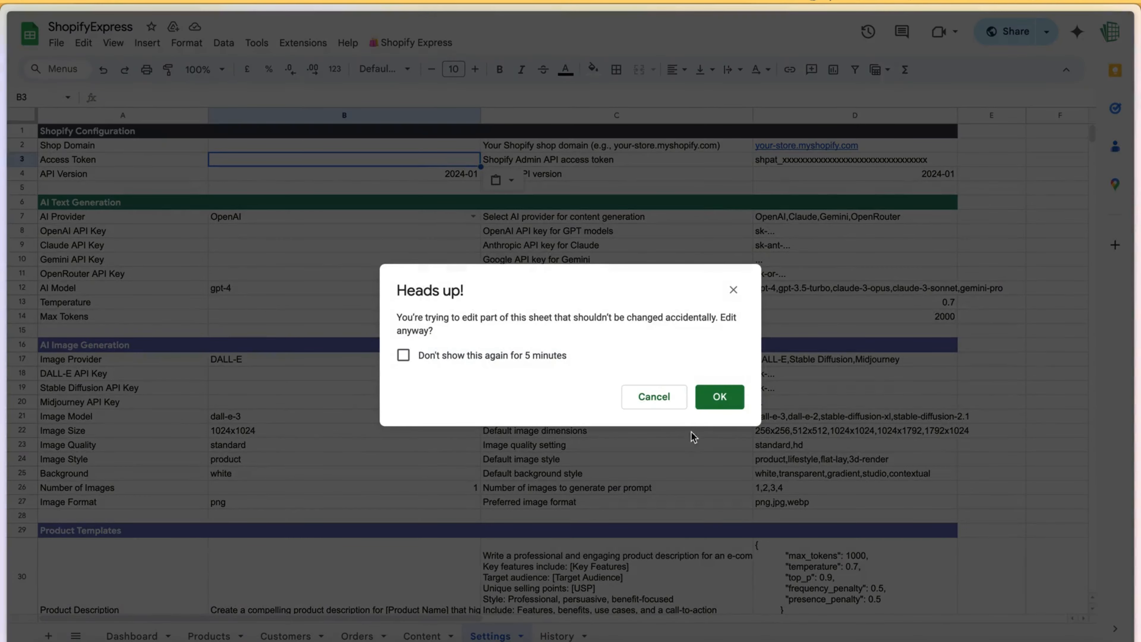
{"action": "left_click", "coordinate": [710, 403]}
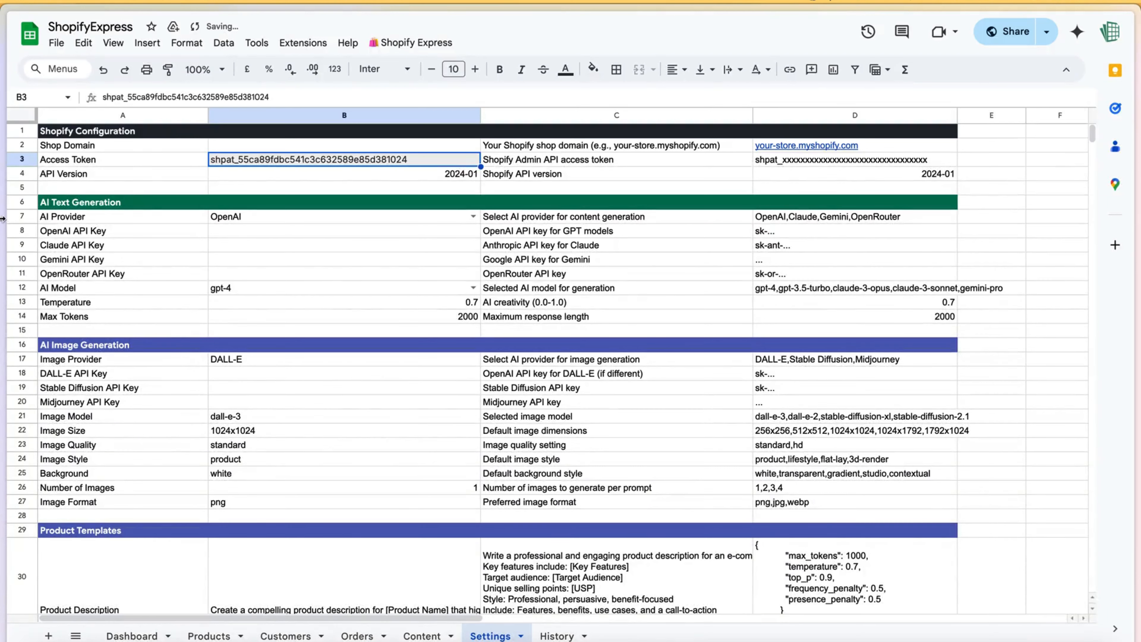
Return to the Shopify admin, leave the settings and copy the link address of the online store from the home page.
{"action": "mouse_move", "coordinate": [13, 233]}
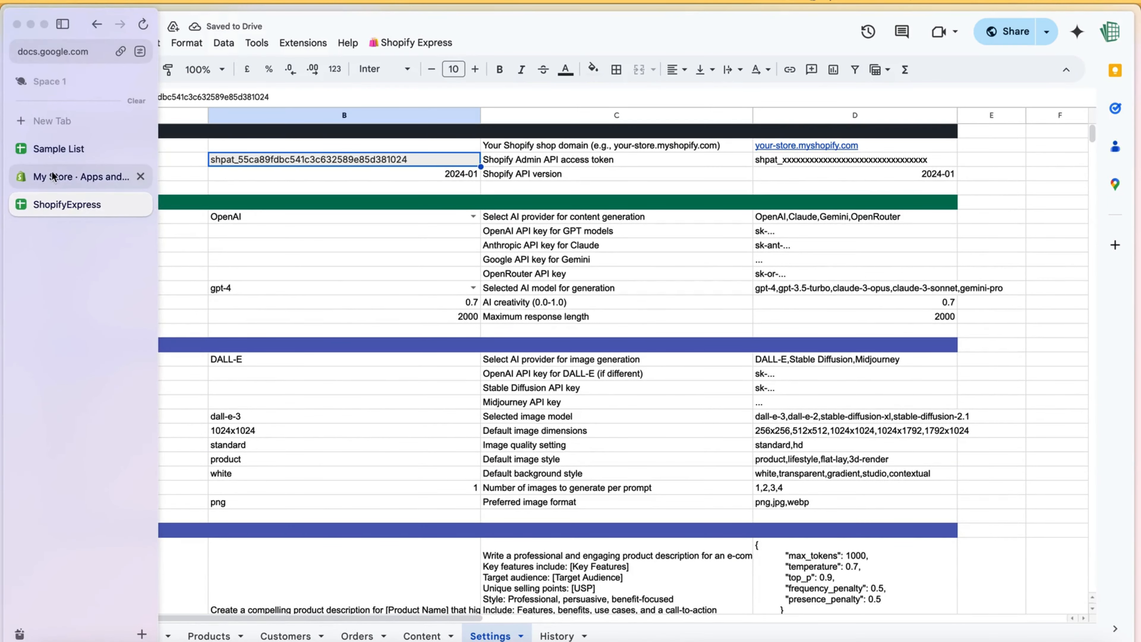
{"action": "left_click", "coordinate": [51, 174]}
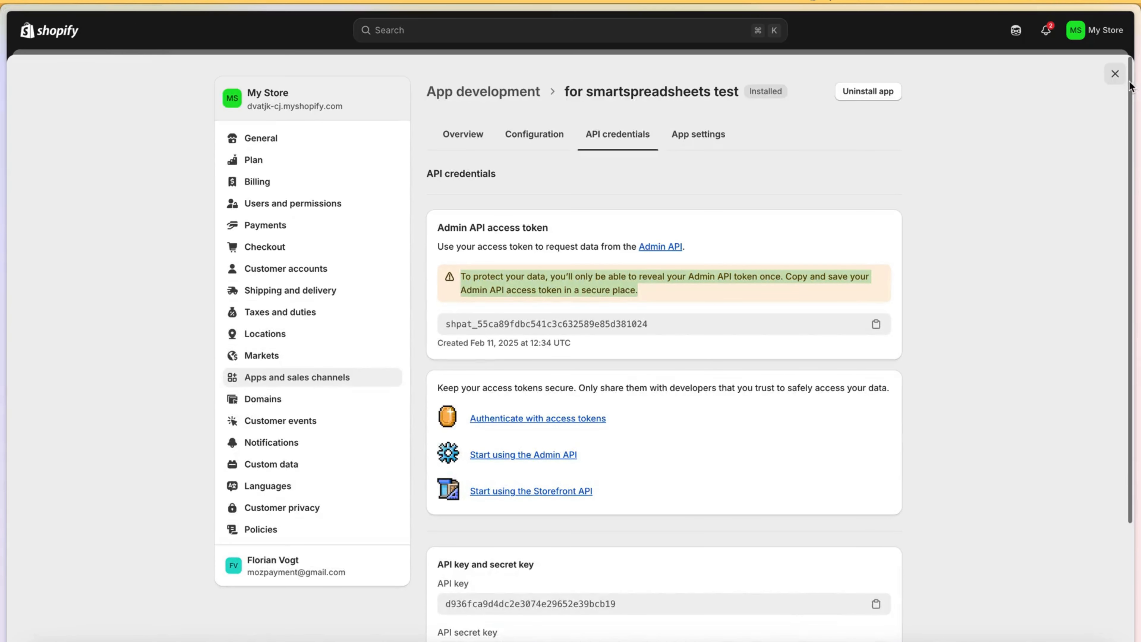
{"action": "left_click", "coordinate": [1115, 74]}
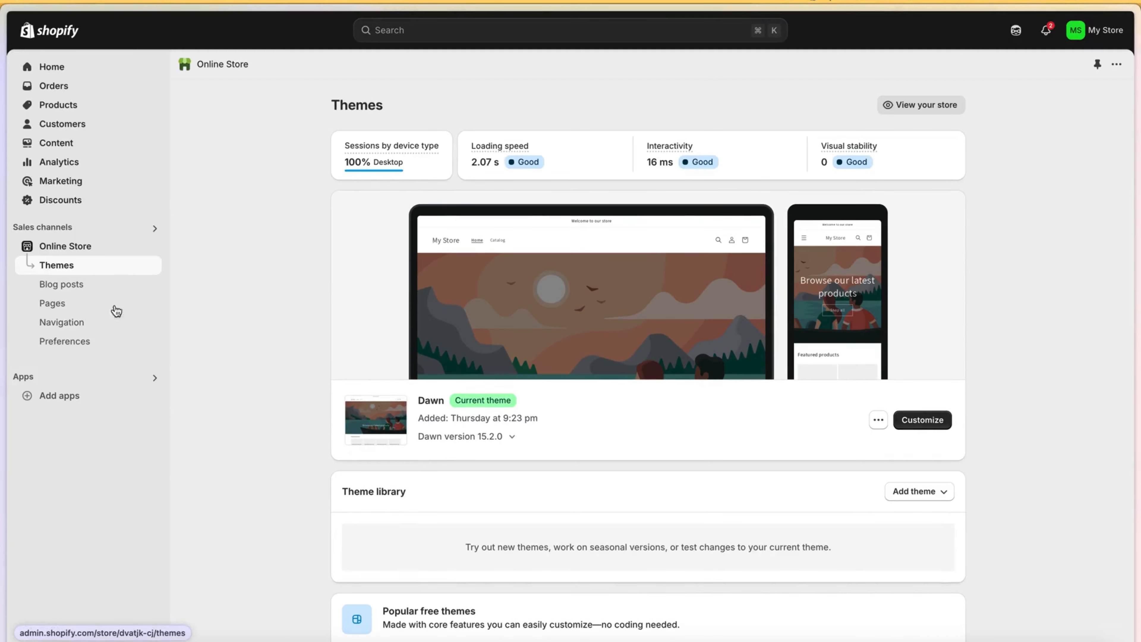
{"action": "left_click", "coordinate": [70, 73]}
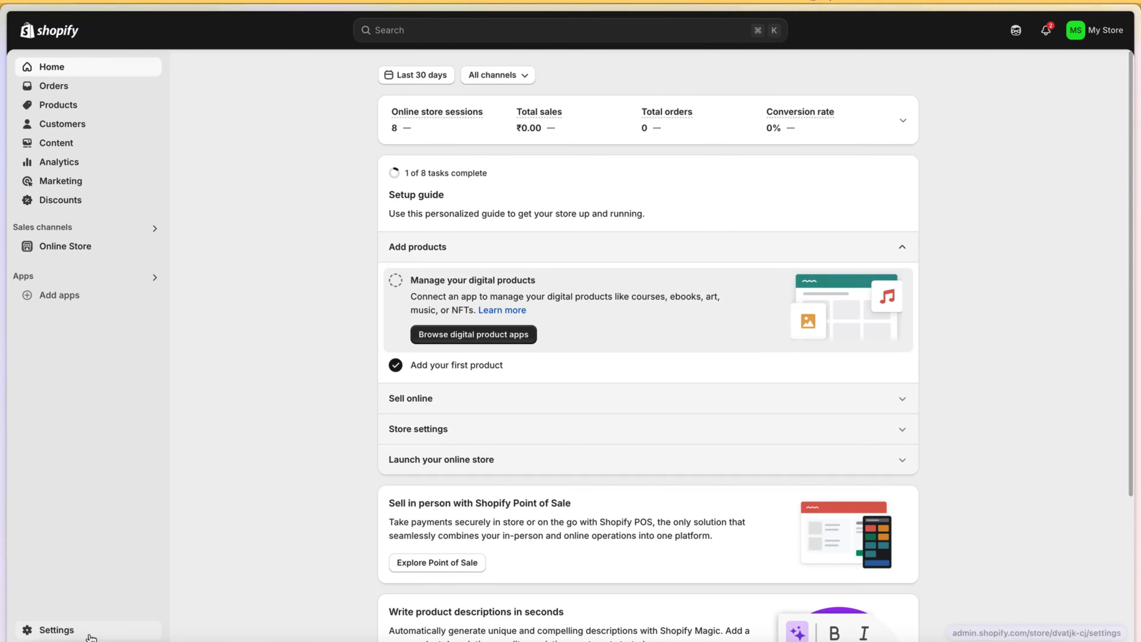
{"action": "right_click", "coordinate": [151, 247]}
{"action": "left_click", "coordinate": [216, 352]}
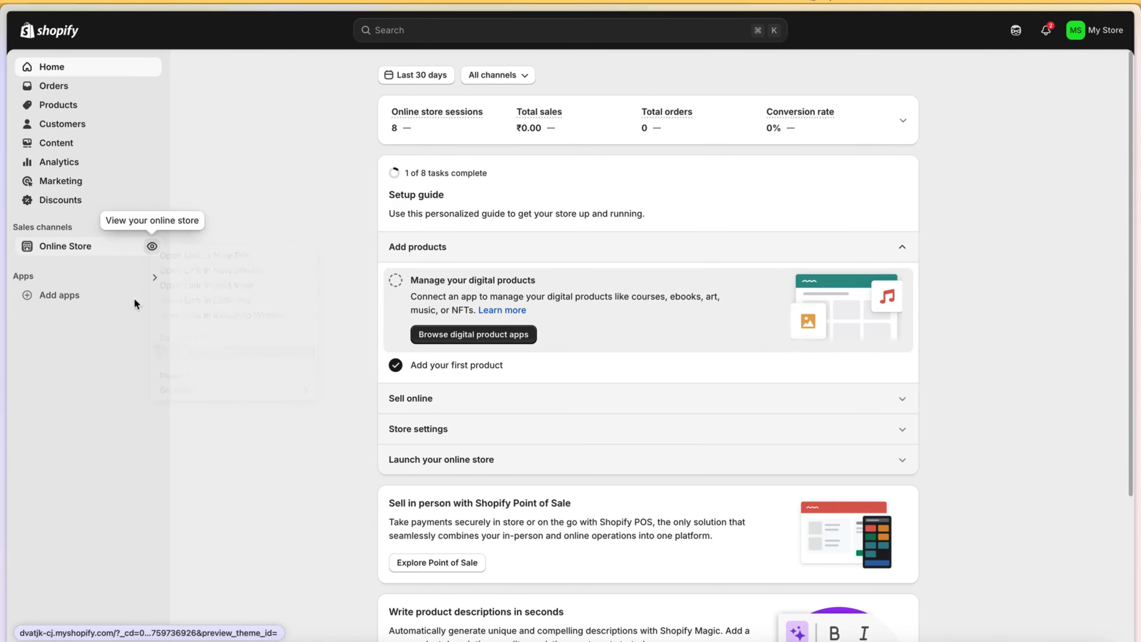
Switch to the ShopifyExpress spreadsheet and paste the store link into the Shop Domain cell B2 of the Settings sheet.
{"action": "mouse_move", "coordinate": [3, 193]}
{"action": "left_click", "coordinate": [38, 208]}
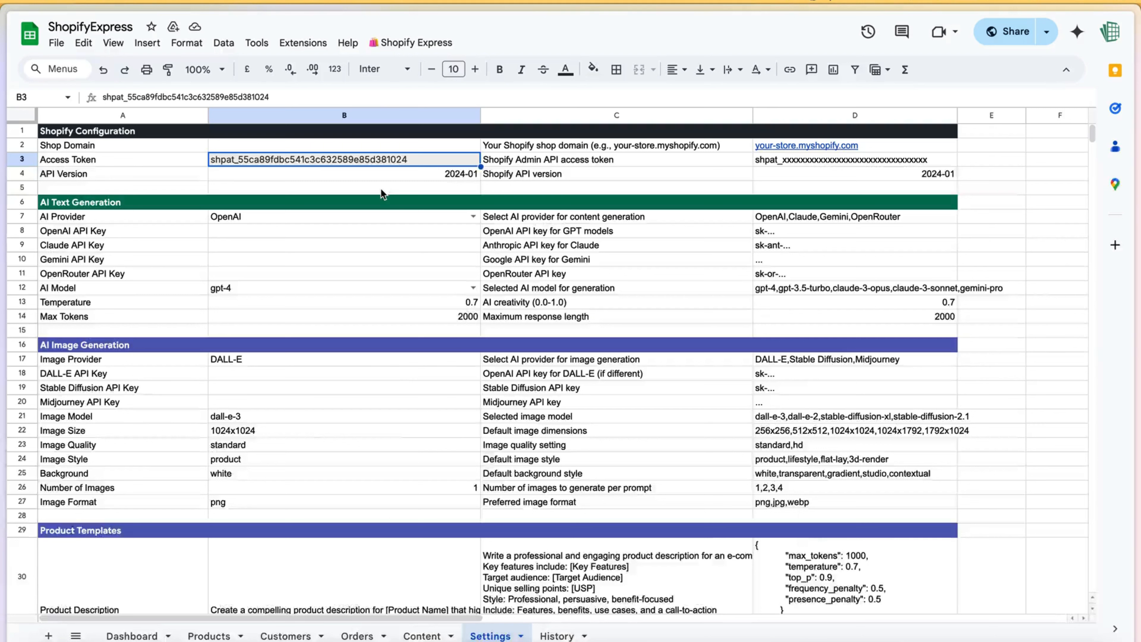
{"action": "double_click", "coordinate": [291, 147]}
{"action": "key", "text": "ctrl+v"}
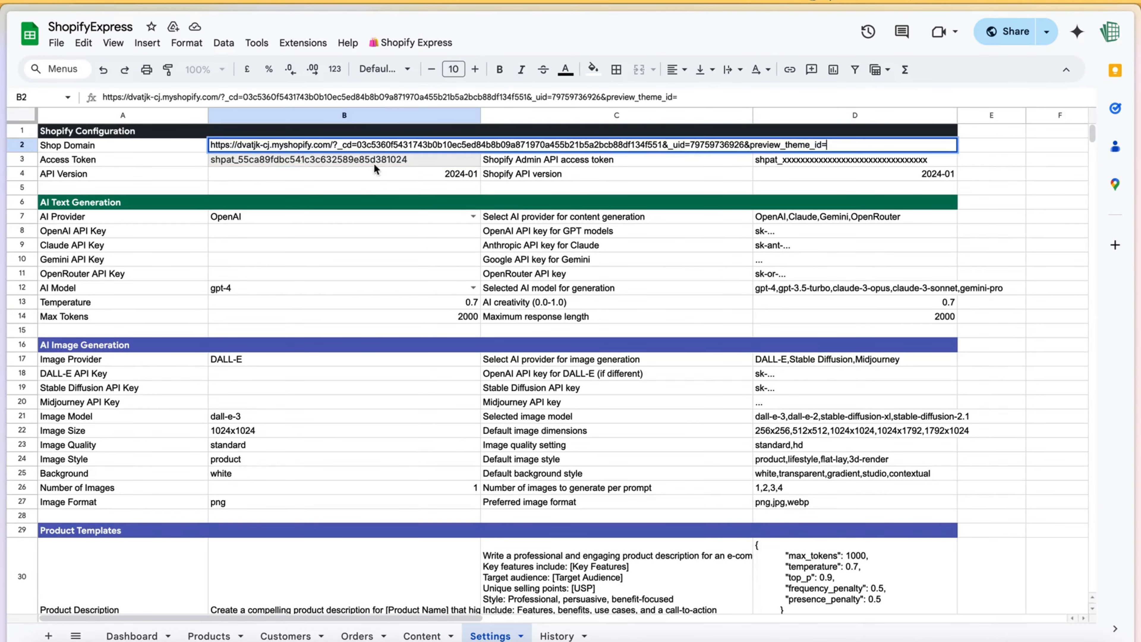
{"action": "left_click", "coordinate": [334, 145]}
{"action": "key", "text": "shift+End"}
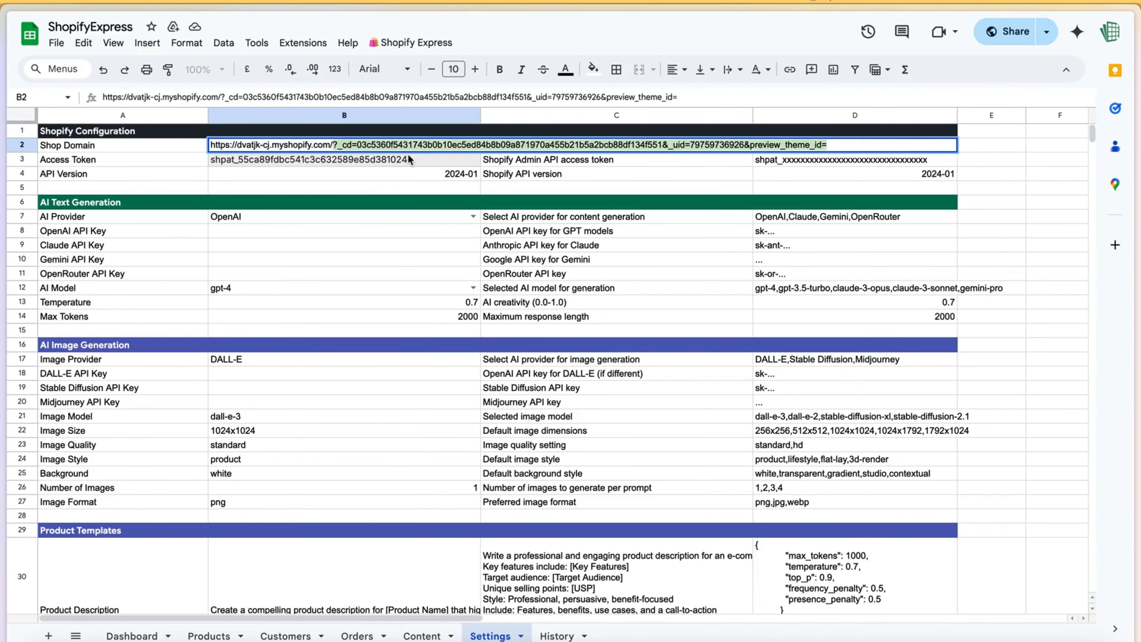
{"action": "key", "text": "BackSpace"}
{"action": "left_click_drag", "start_coordinate": [241, 145], "coordinate": [210, 144]}
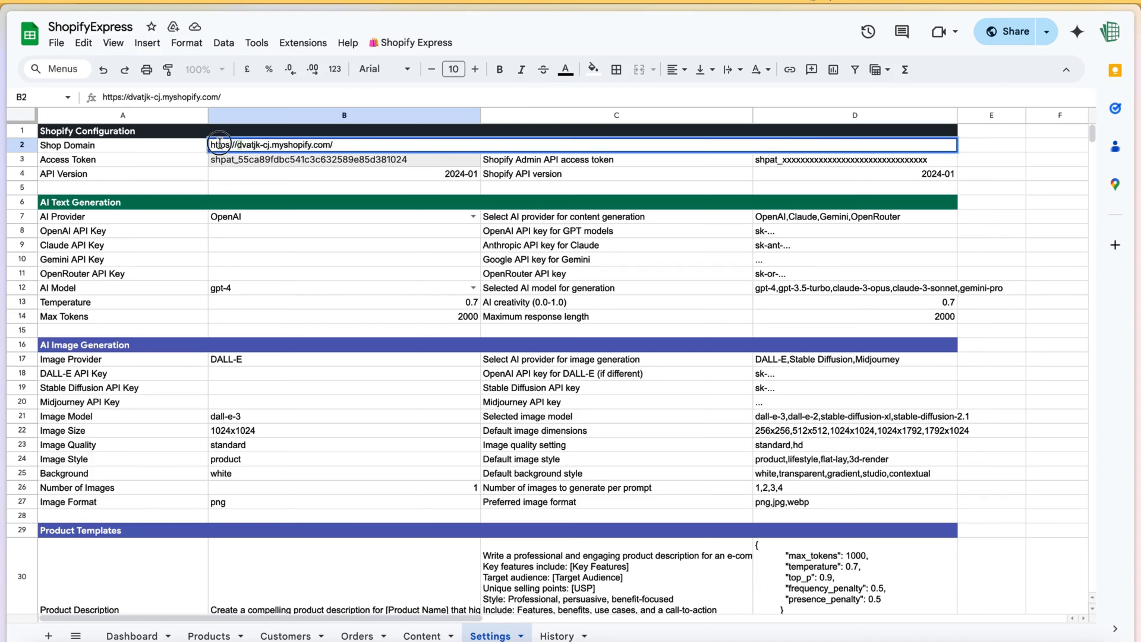
{"action": "key", "text": "BackSpace"}
{"action": "left_click", "coordinate": [282, 199]}
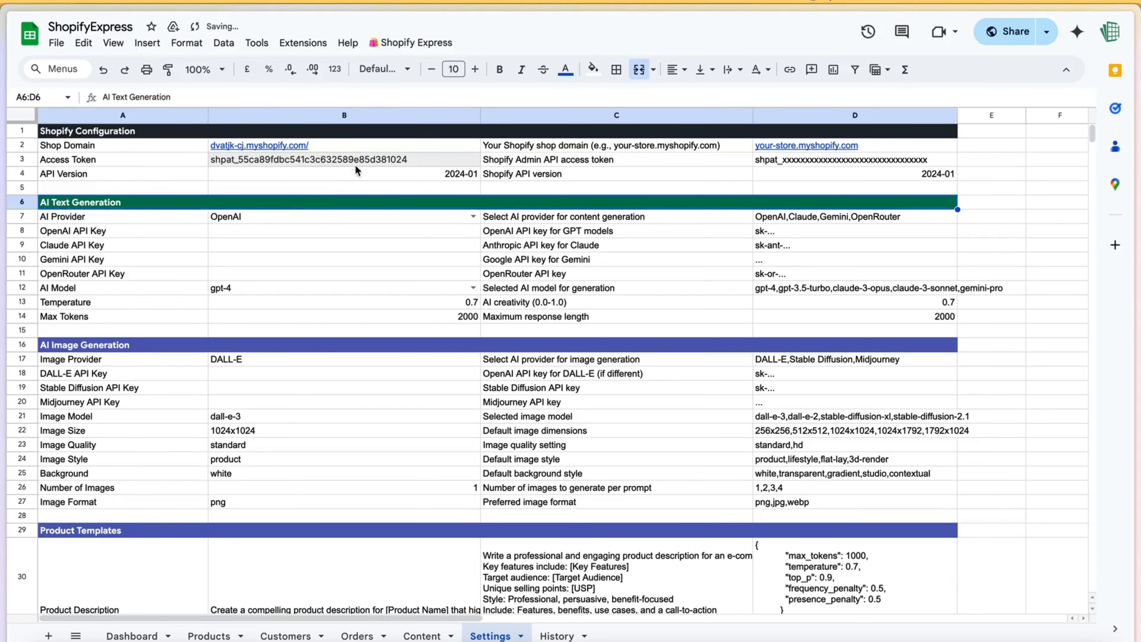
{"action": "double_click", "coordinate": [369, 146]}
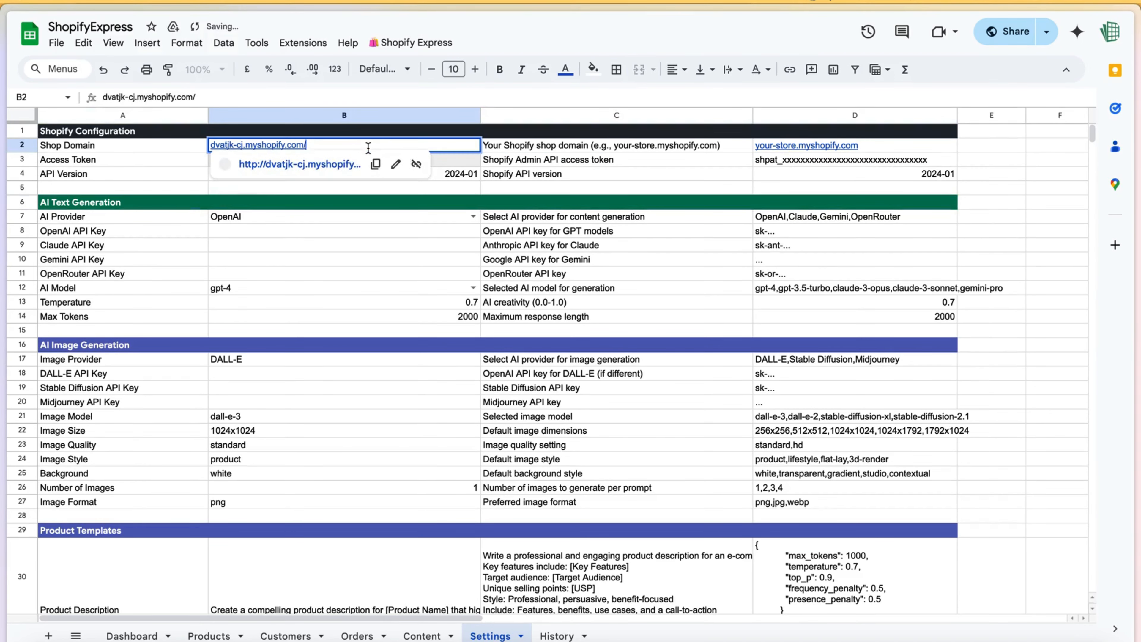
{"action": "left_click", "coordinate": [768, 145]}
{"action": "left_click", "coordinate": [342, 145]}
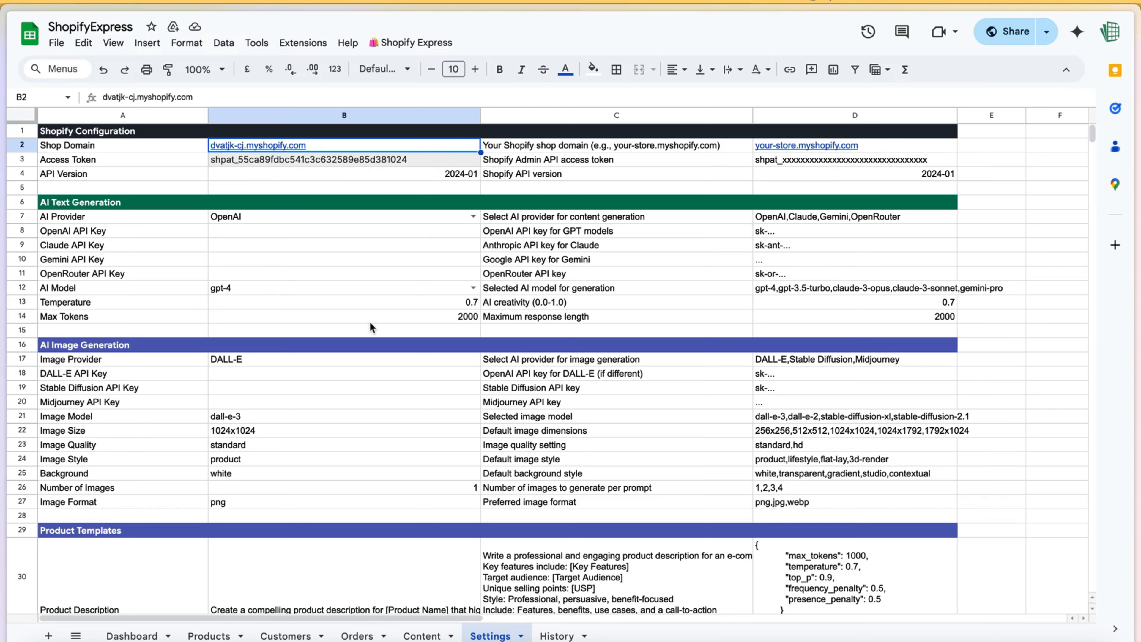
{"action": "left_click", "coordinate": [415, 43]}
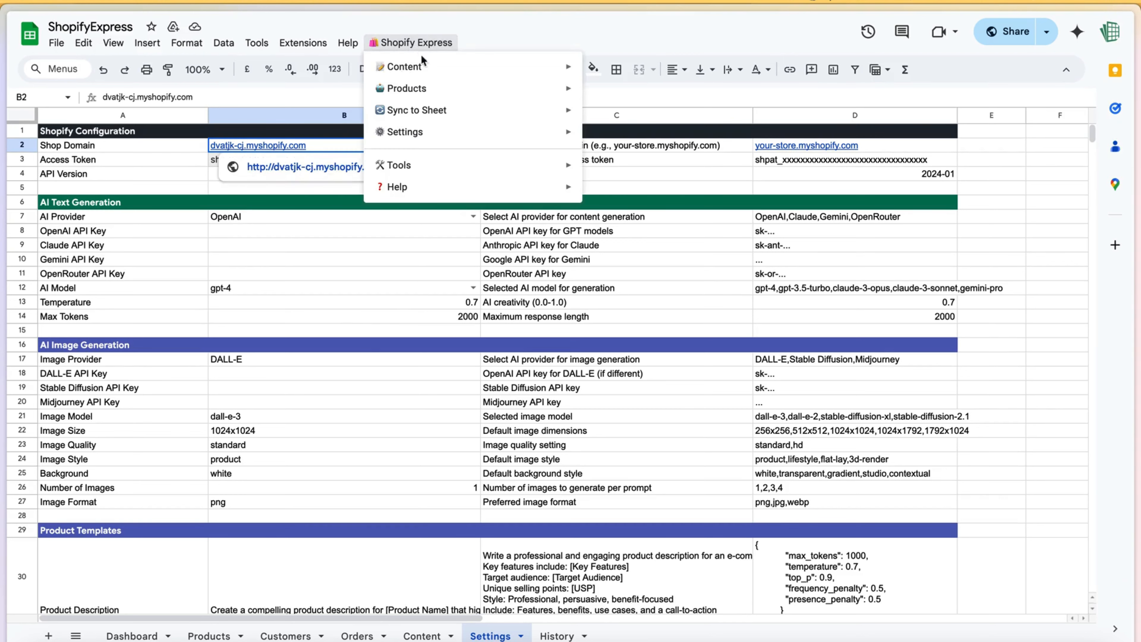
{"action": "mouse_move", "coordinate": [422, 66]}
{"action": "mouse_move", "coordinate": [432, 89]}
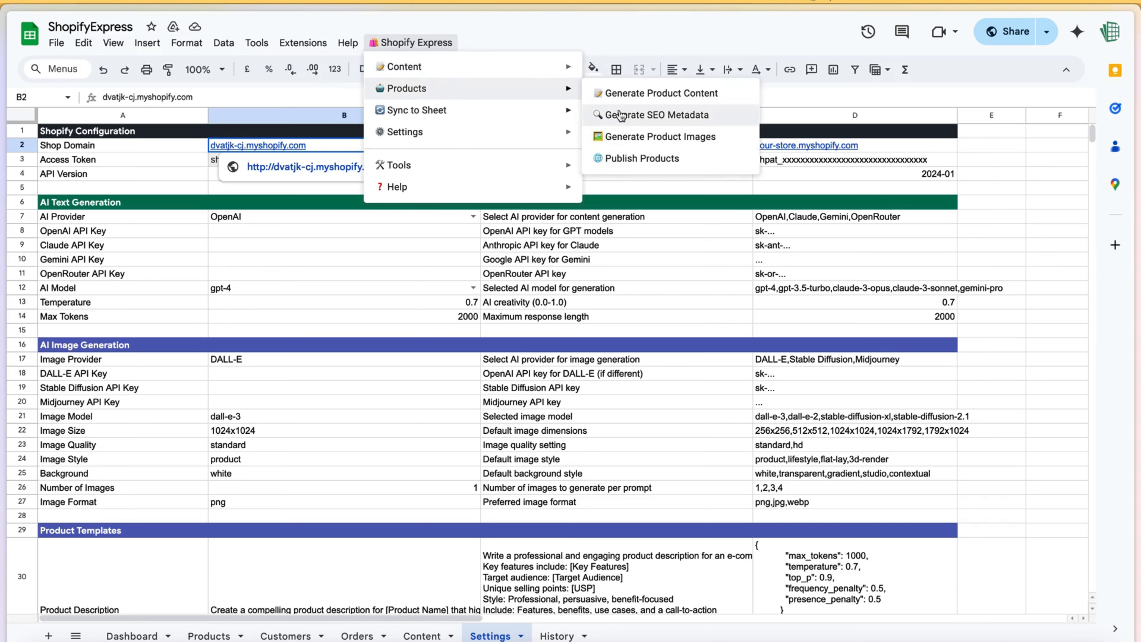
{"action": "mouse_move", "coordinate": [527, 116]}
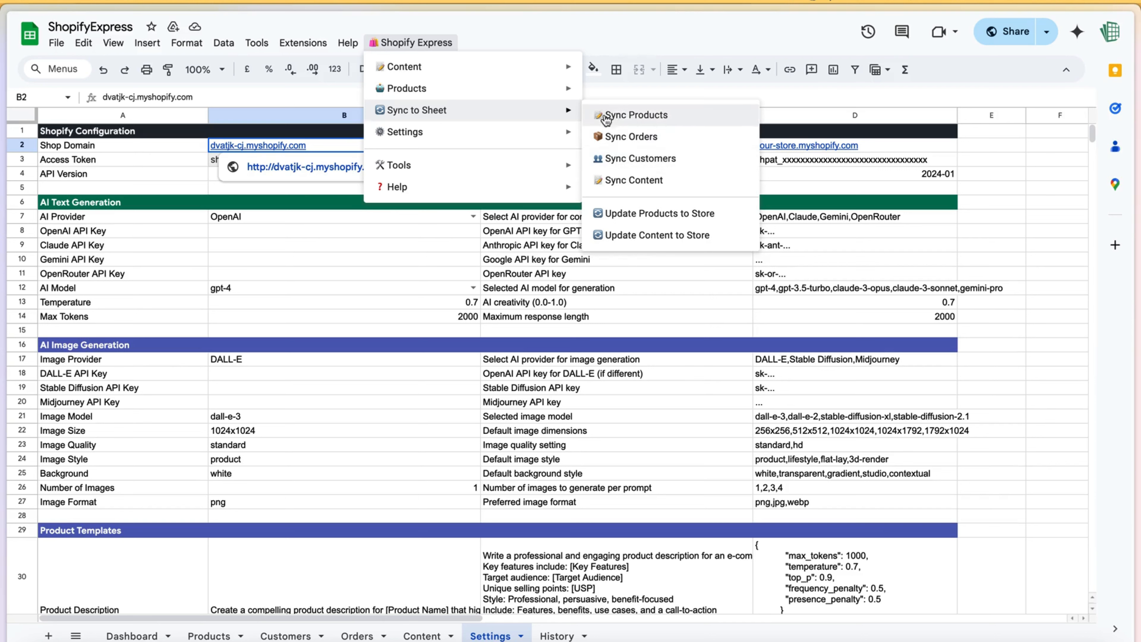
{"action": "left_click", "coordinate": [275, 274]}
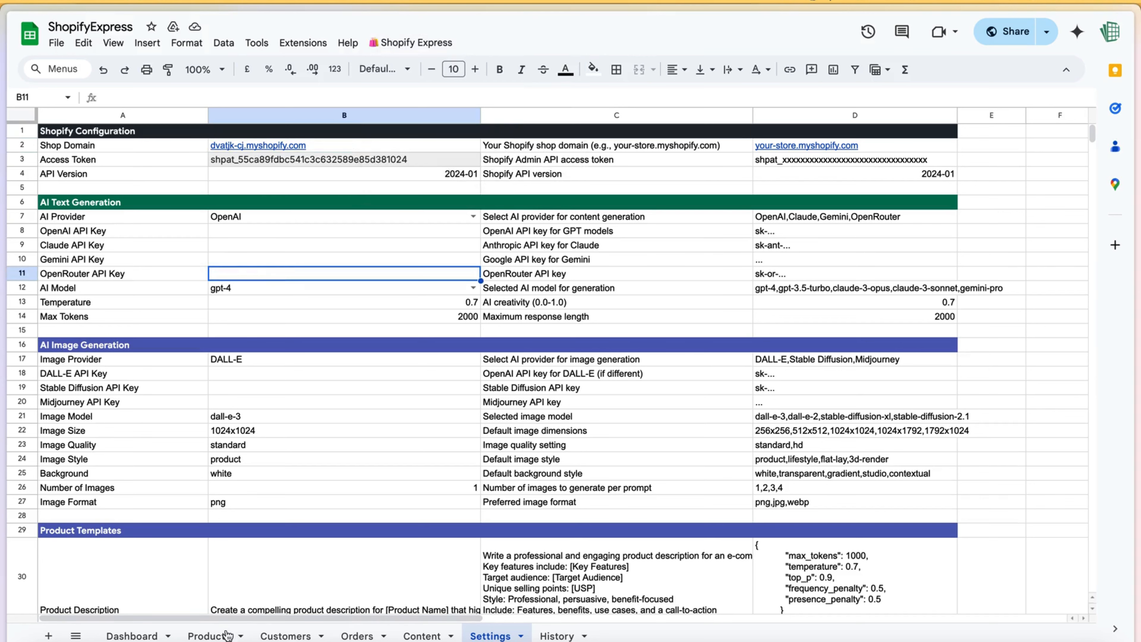
Check the Products sheet in ShopifyExpress, then switch to the Shopify admin and view the store's product list.
{"action": "left_click", "coordinate": [212, 636]}
{"action": "left_click", "coordinate": [420, 292]}
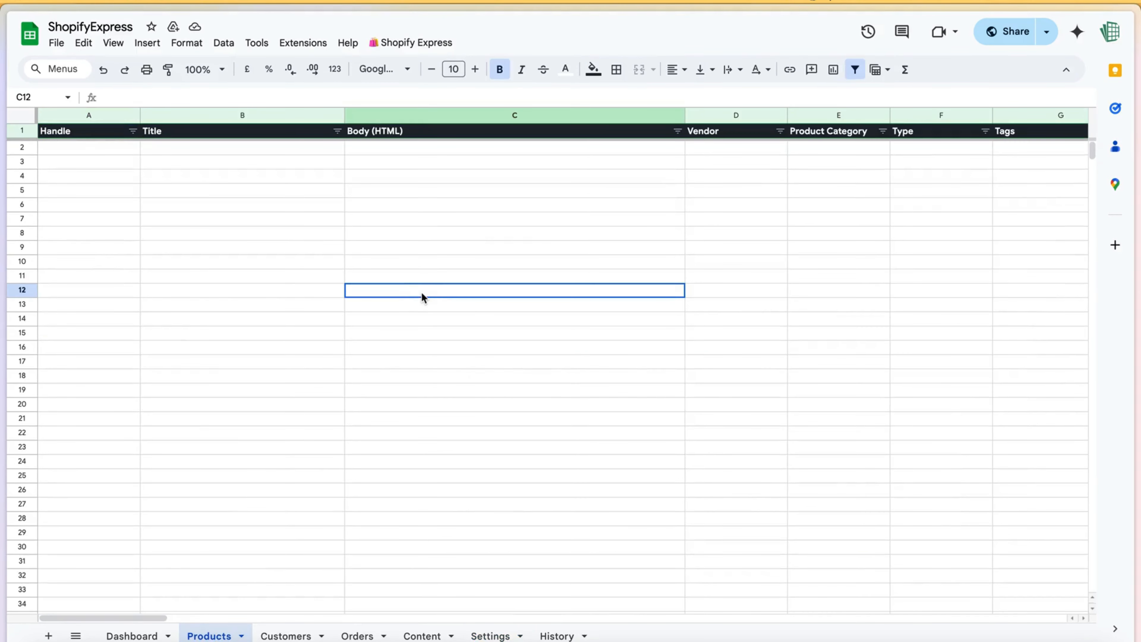
{"action": "mouse_move", "coordinate": [2, 218]}
{"action": "left_click", "coordinate": [58, 176]}
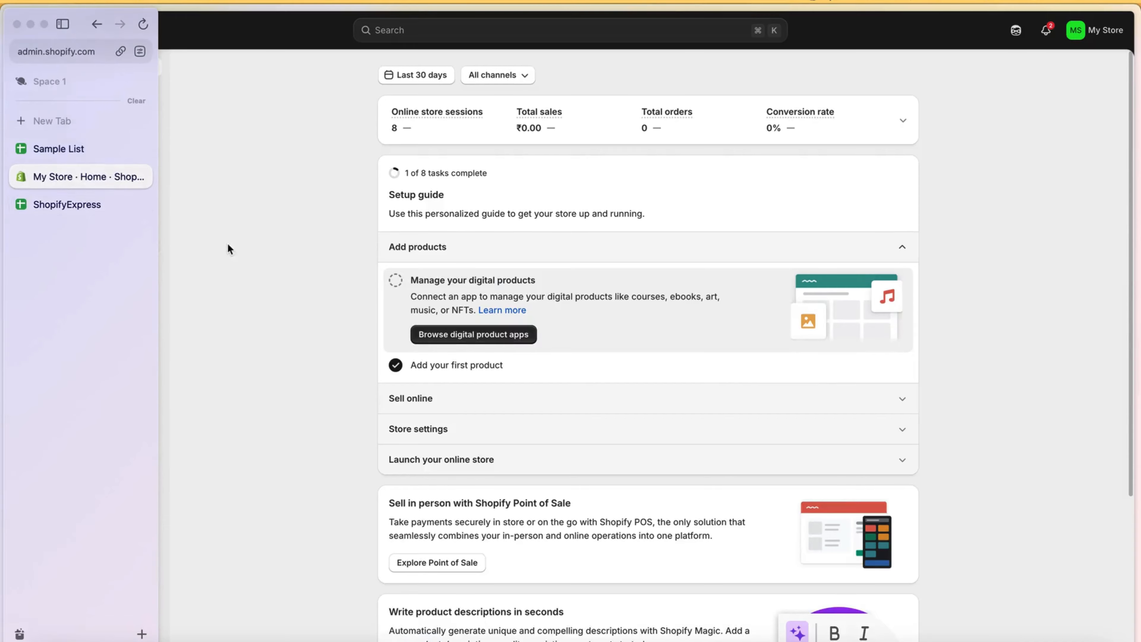
{"action": "left_click", "coordinate": [85, 110]}
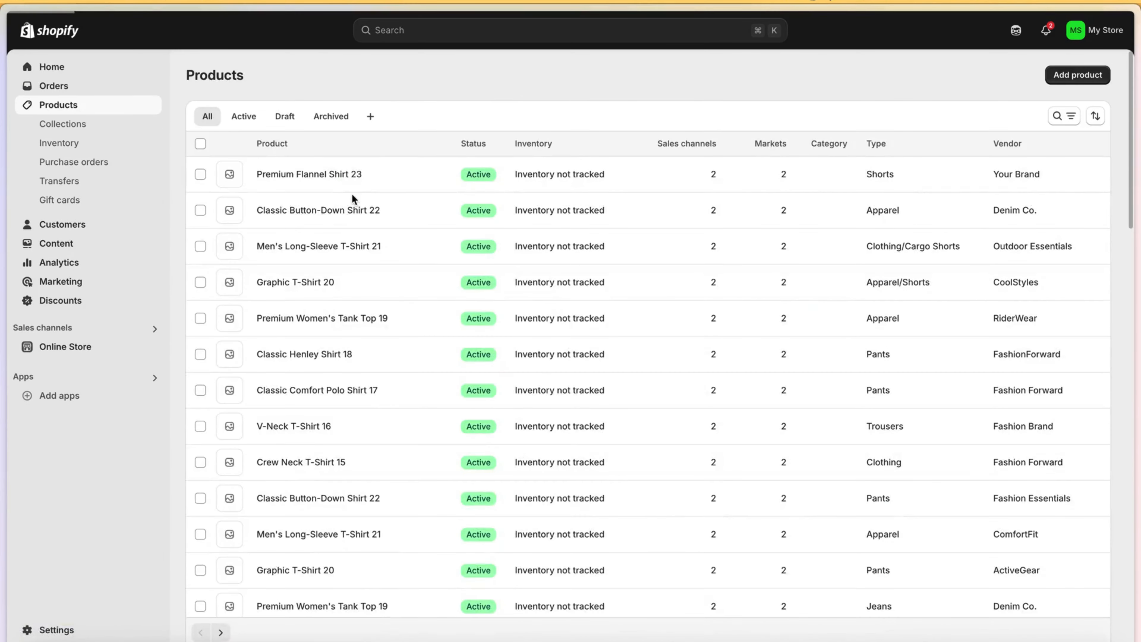
Browse the store's product list, preview the Crew Neck T-Shirt 13 page in the online store, and close the preview.
{"action": "scroll", "coordinate": [405, 394], "scroll_direction": "down", "scroll_amount": 15}
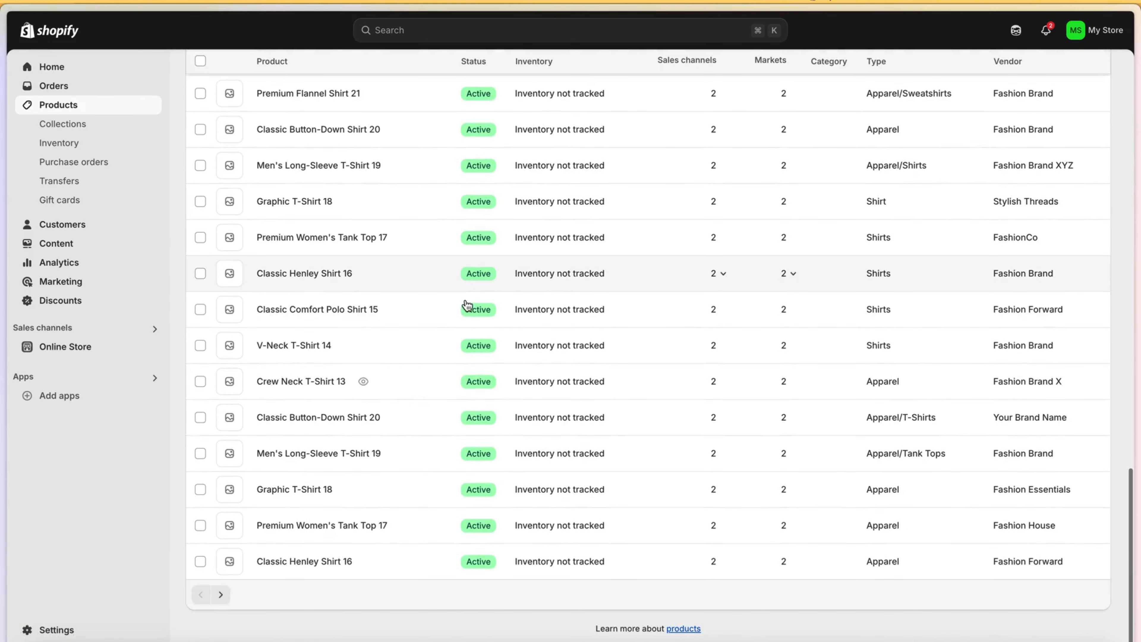
{"action": "left_click", "coordinate": [364, 381]}
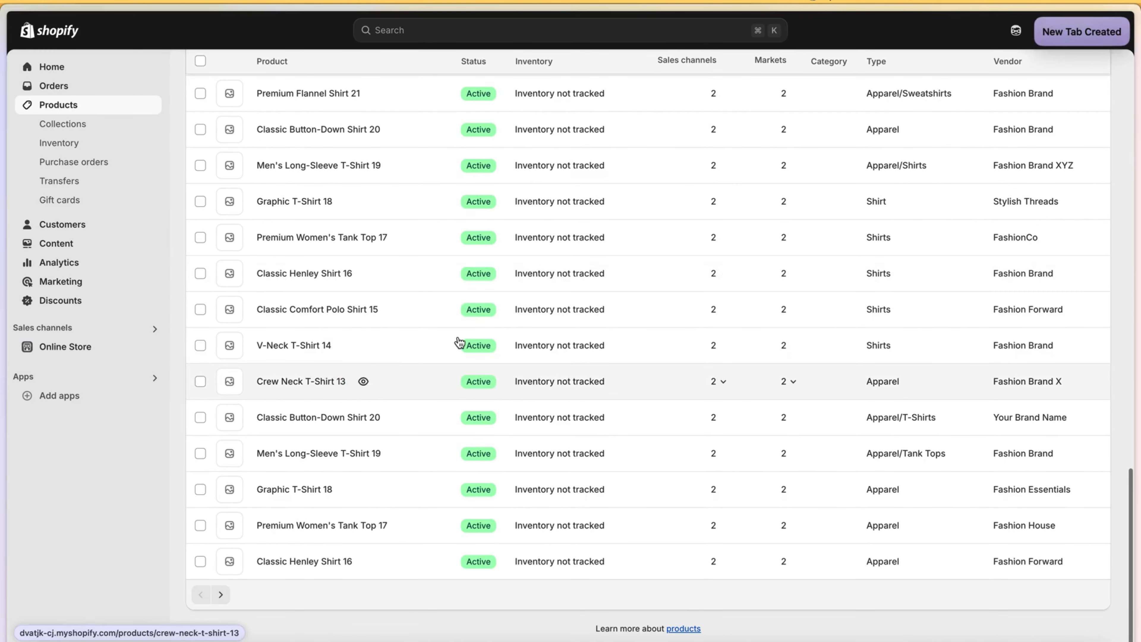
{"action": "mouse_move", "coordinate": [14, 177]}
{"action": "left_click", "coordinate": [53, 206]}
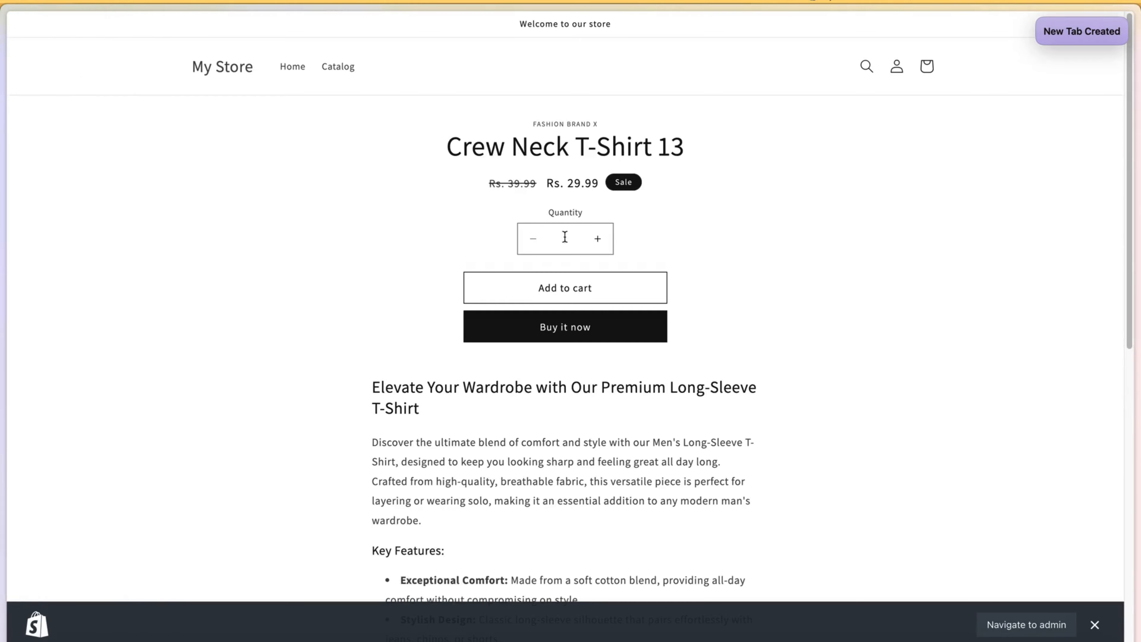
{"action": "scroll", "coordinate": [507, 281], "scroll_direction": "down", "scroll_amount": 10}
{"action": "scroll", "coordinate": [507, 283], "scroll_direction": "up", "scroll_amount": 7}
{"action": "scroll", "coordinate": [506, 281], "scroll_direction": "up", "scroll_amount": 5}
{"action": "mouse_move", "coordinate": [7, 185]}
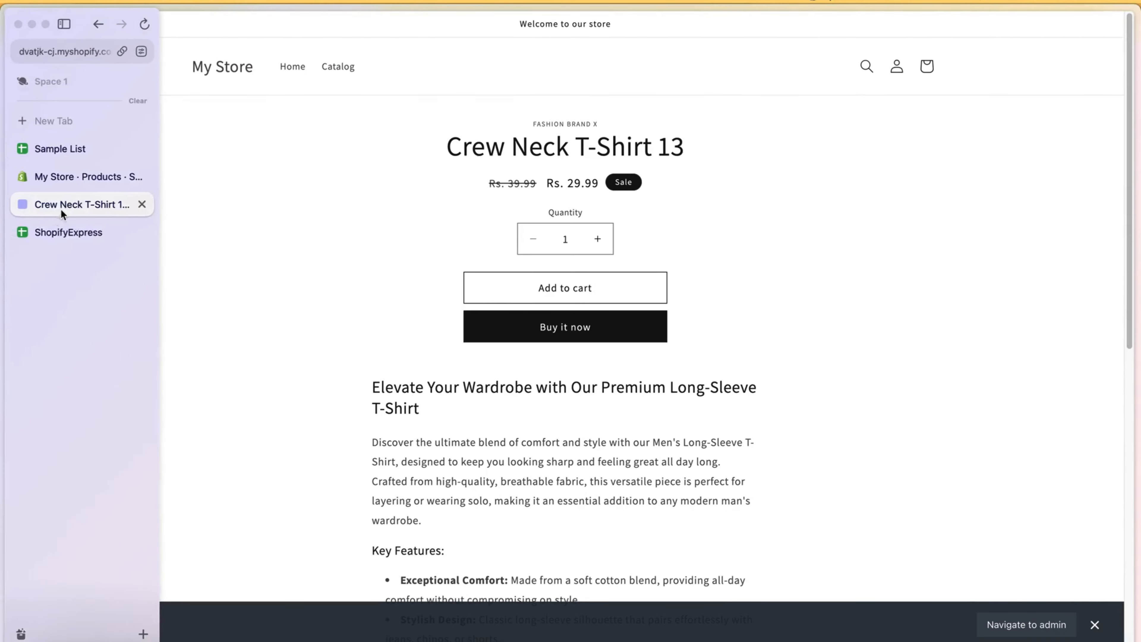
{"action": "left_click", "coordinate": [141, 205]}
Switch to the ShopifyExpress spreadsheet and sync the store's products into the Products sheet.
{"action": "left_click", "coordinate": [103, 207]}
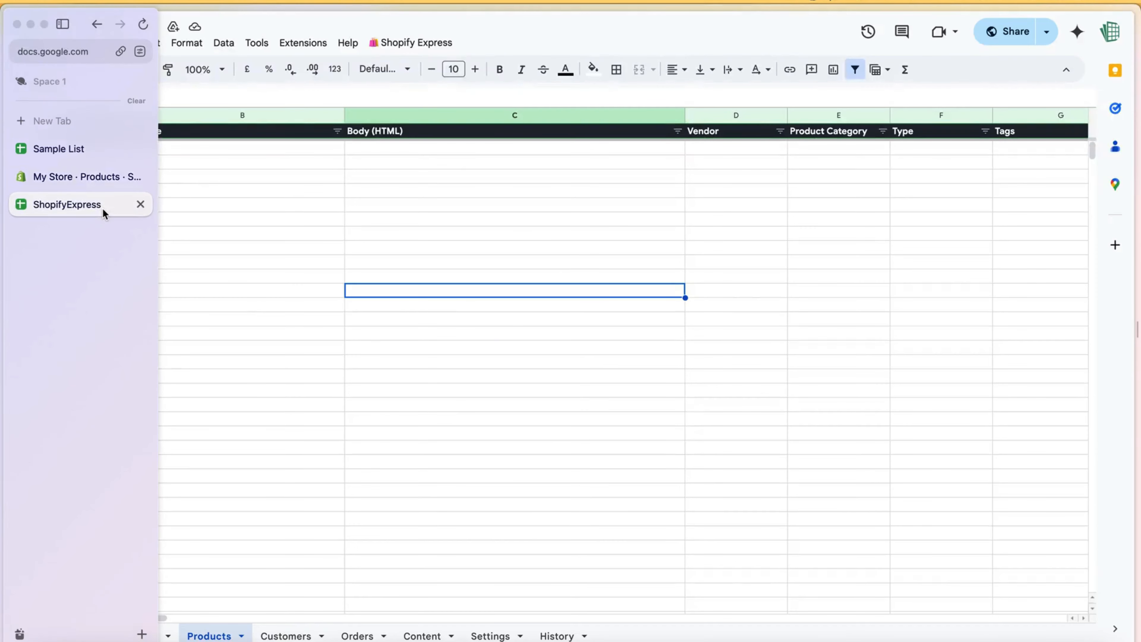
{"action": "left_click", "coordinate": [429, 45]}
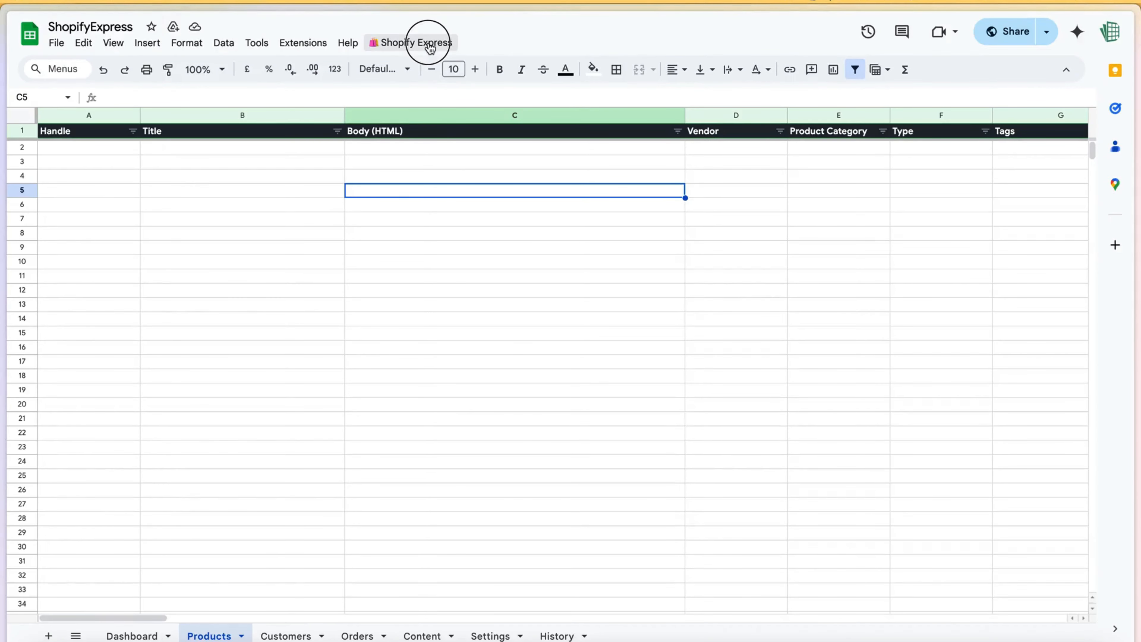
{"action": "mouse_move", "coordinate": [505, 114]}
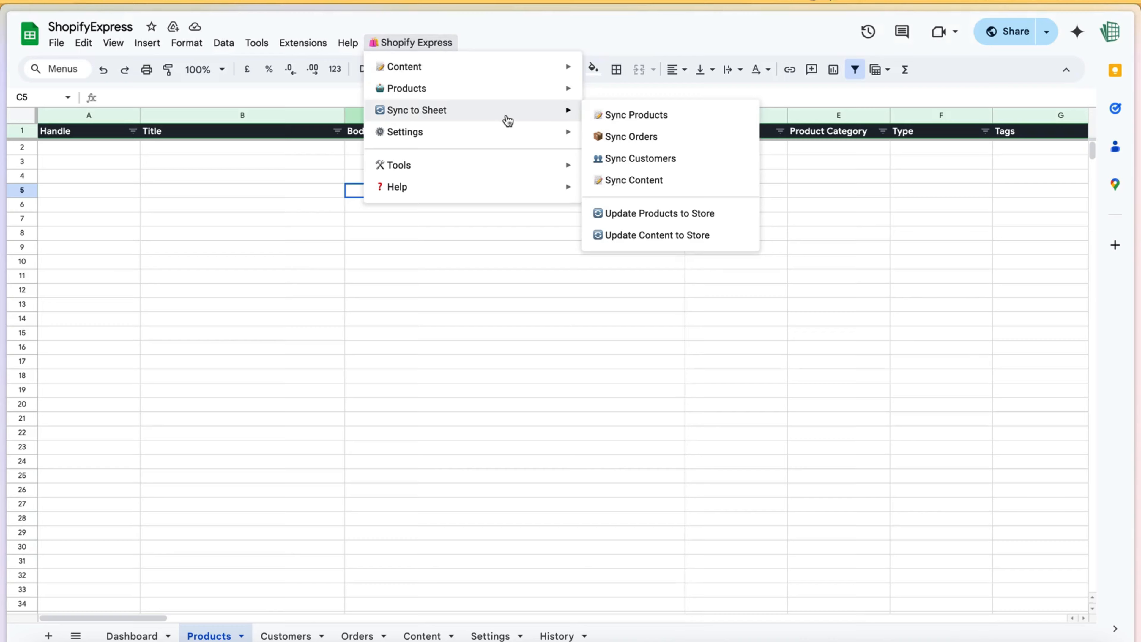
{"action": "left_click", "coordinate": [648, 117]}
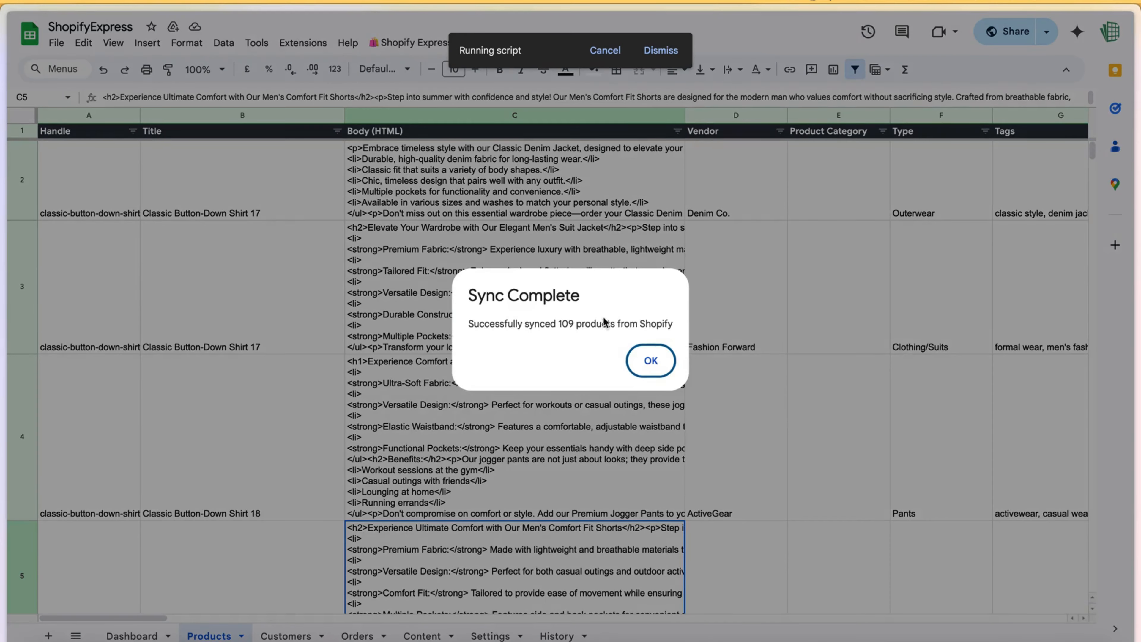
{"action": "left_click", "coordinate": [651, 360]}
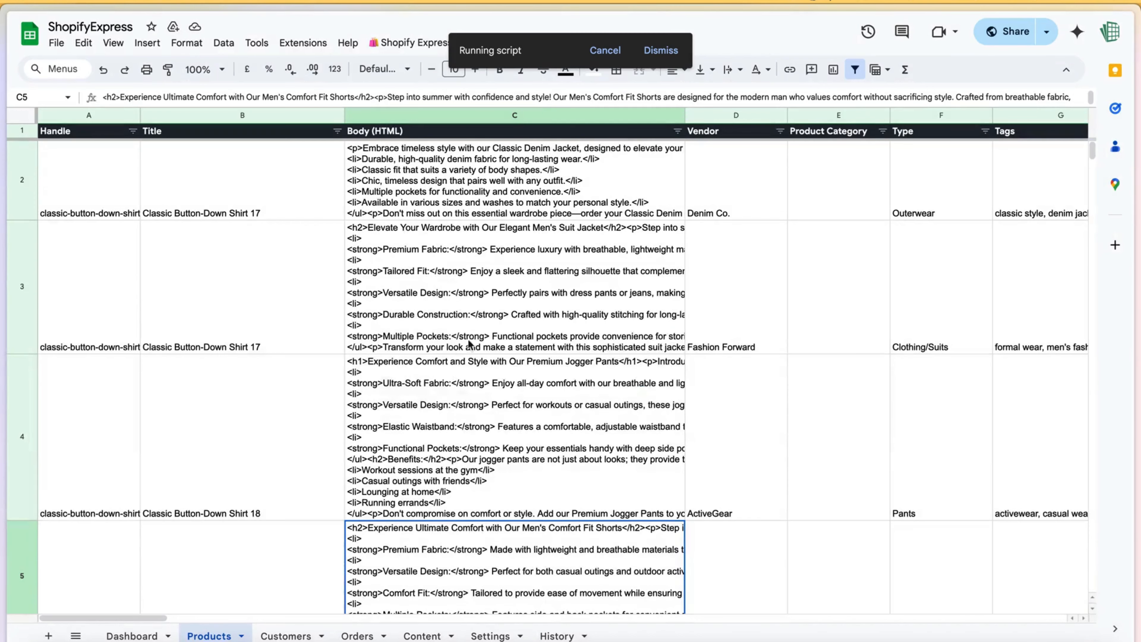
{"action": "left_click_drag", "start_coordinate": [152, 620], "coordinate": [77, 619]}
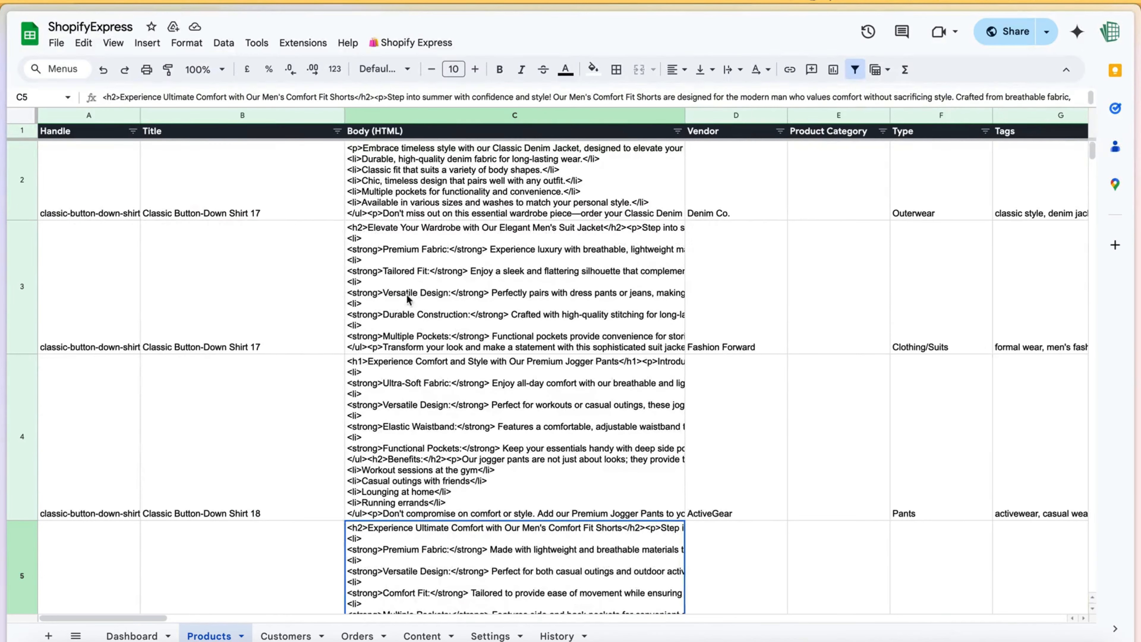
Sync the store's content into the Content sheet of ShopifyExpress.
{"action": "left_click", "coordinate": [422, 634]}
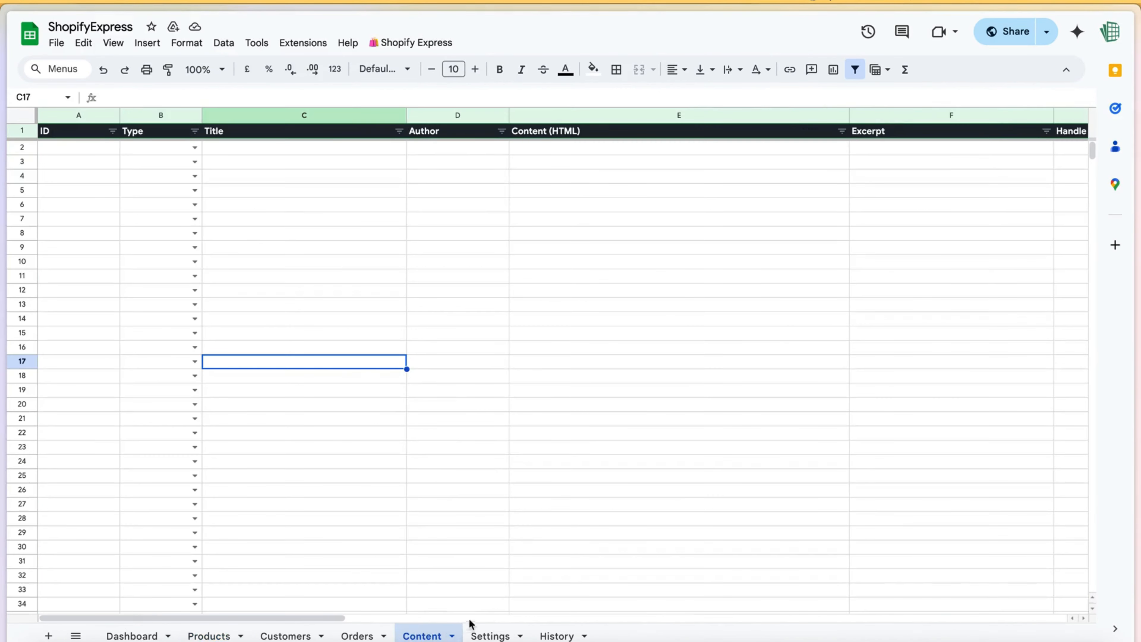
{"action": "left_click", "coordinate": [455, 265]}
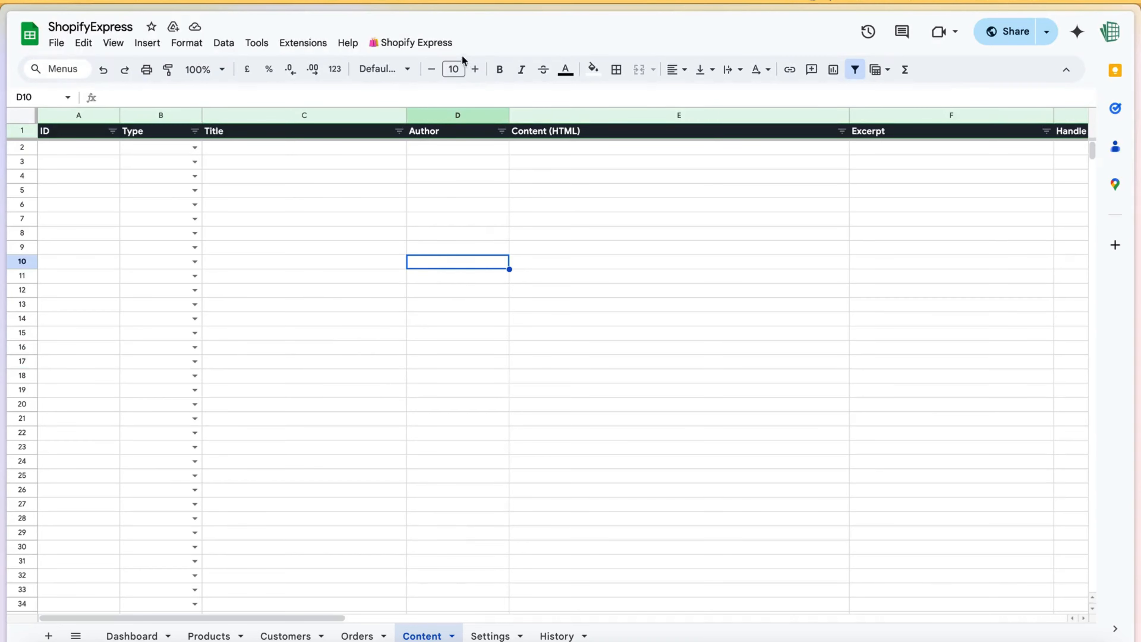
{"action": "left_click", "coordinate": [448, 43]}
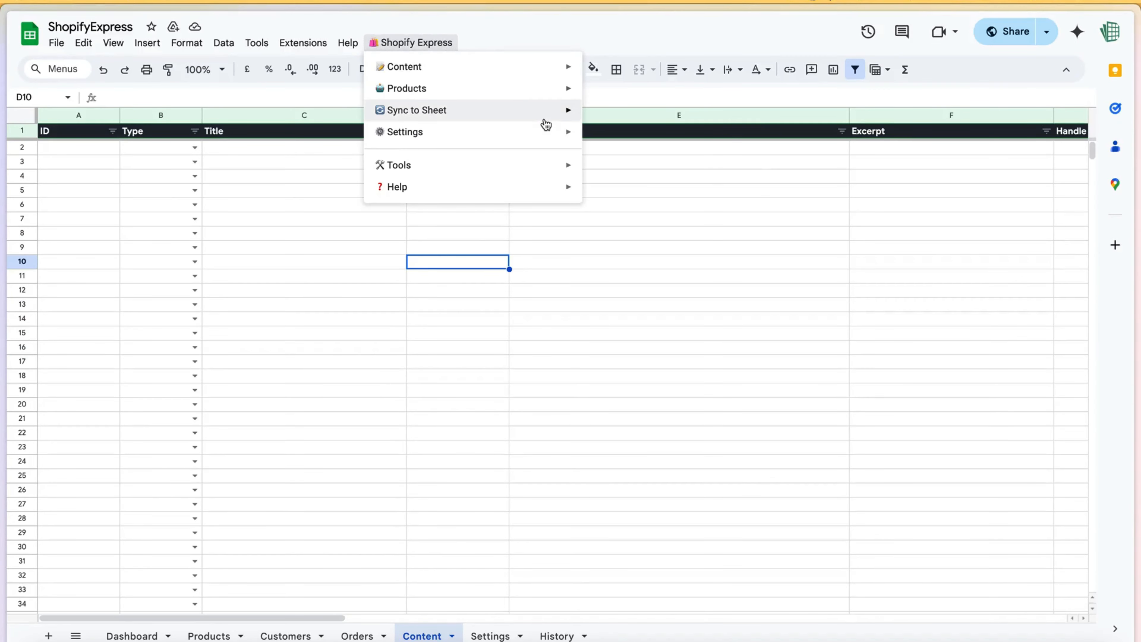
{"action": "mouse_move", "coordinate": [543, 115]}
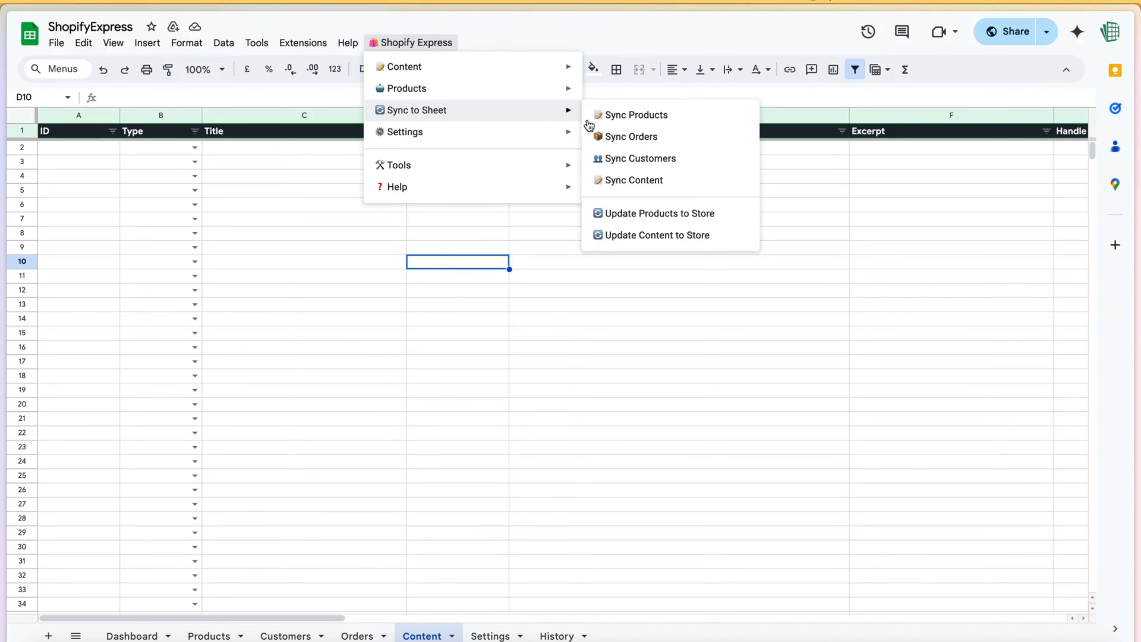
{"action": "left_click", "coordinate": [639, 181]}
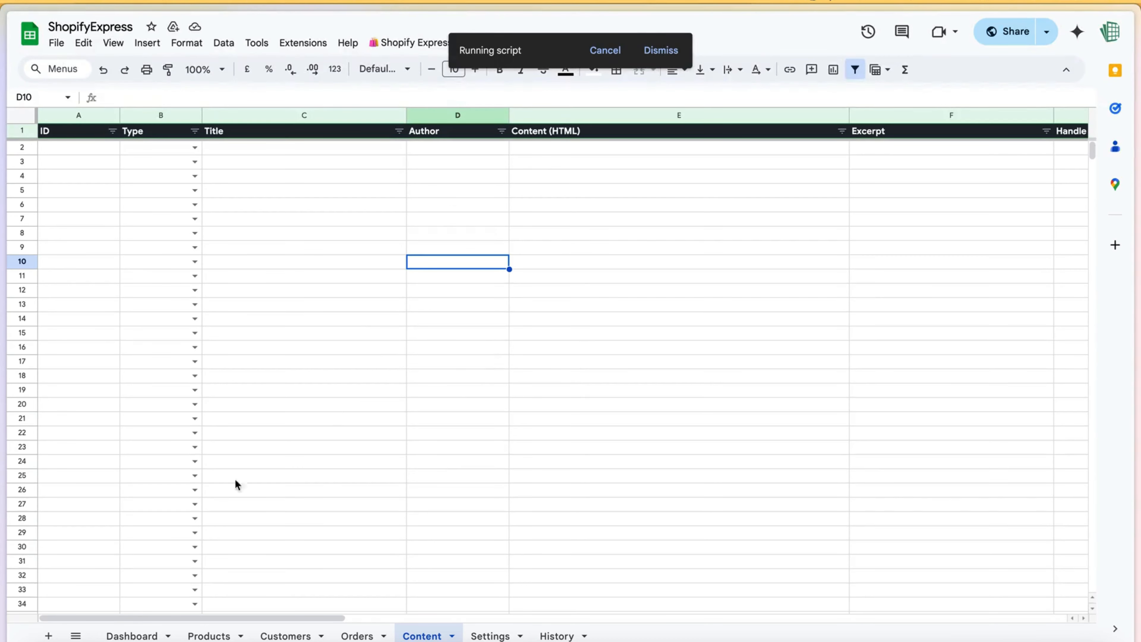
{"action": "left_click_drag", "start_coordinate": [198, 617], "coordinate": [41, 620]}
{"action": "left_click", "coordinate": [285, 160]}
{"action": "left_click", "coordinate": [322, 436]}
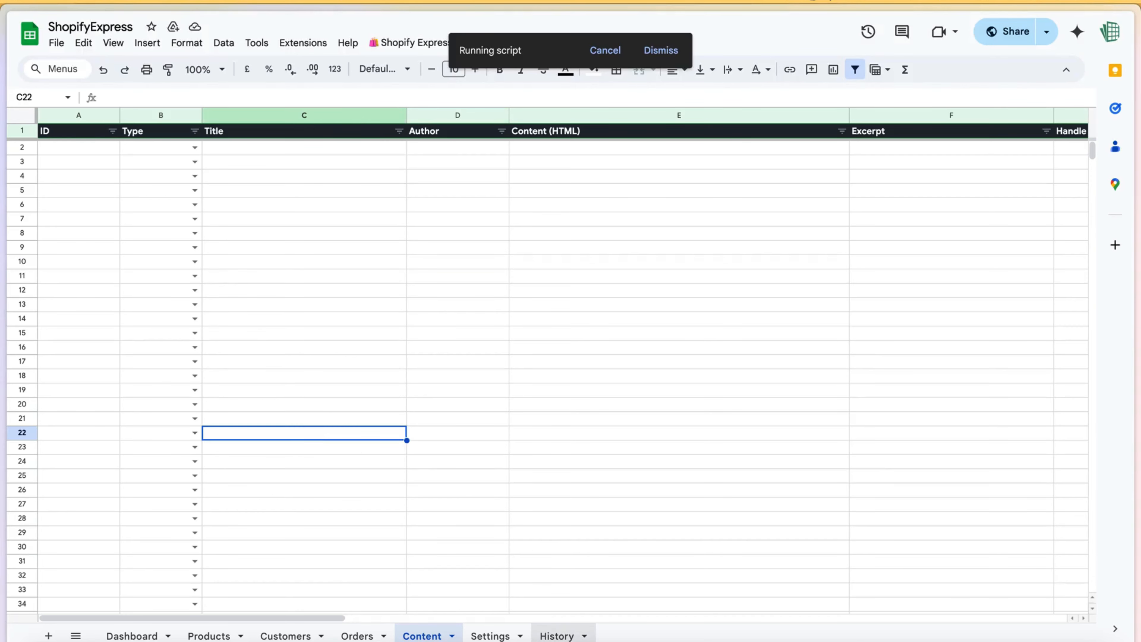
Check the sync entries in the History sheet and review the synced blog posts in the Content sheet.
{"action": "left_click", "coordinate": [557, 635]}
{"action": "left_click", "coordinate": [460, 150]}
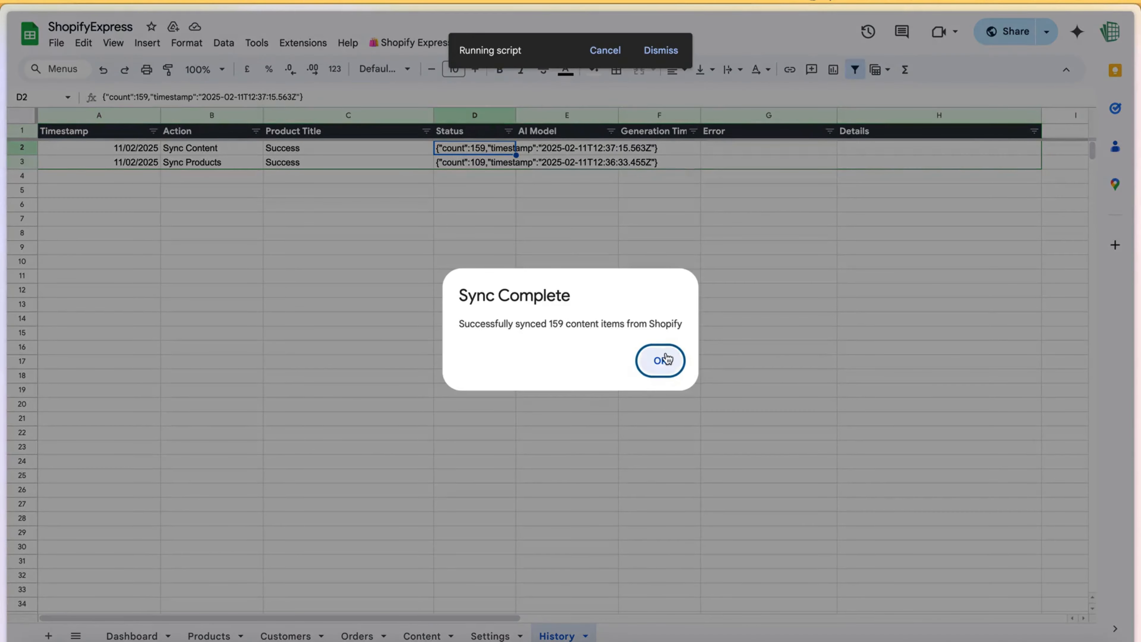
{"action": "left_click", "coordinate": [662, 359]}
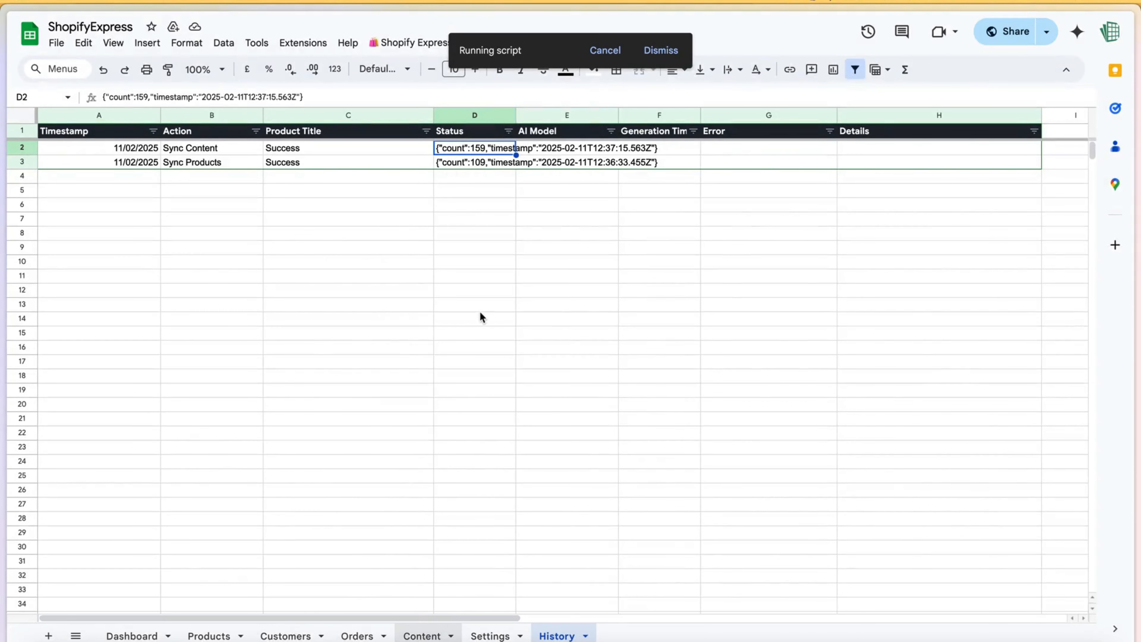
{"action": "left_click", "coordinate": [422, 635]}
{"action": "left_click", "coordinate": [557, 238]}
{"action": "scroll", "coordinate": [555, 343], "scroll_direction": "down", "scroll_amount": 15}
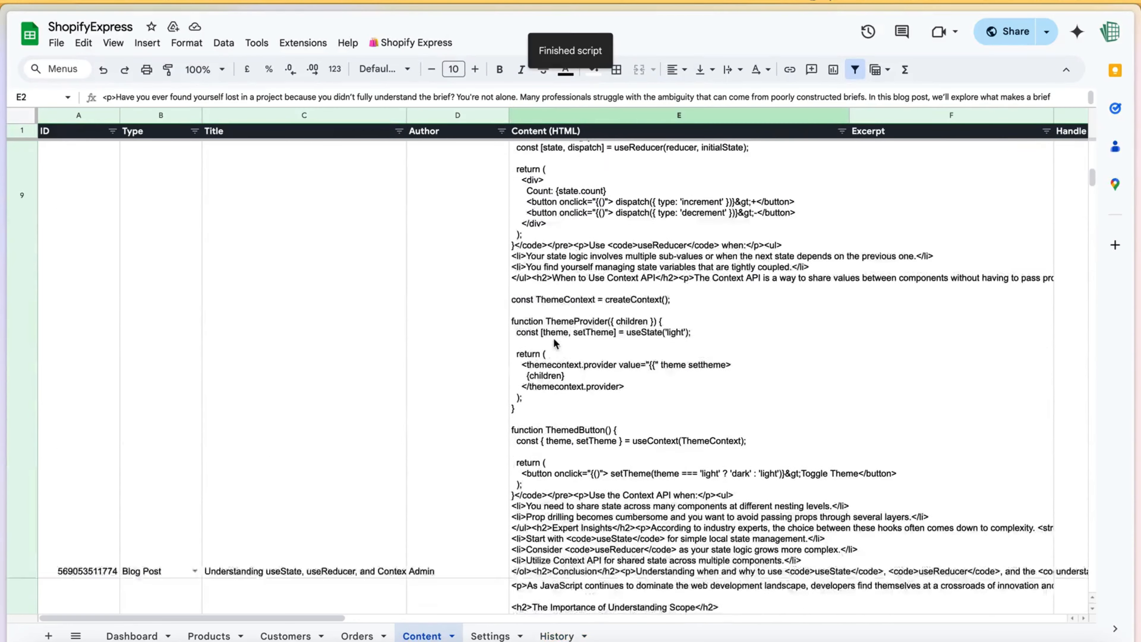
{"action": "scroll", "coordinate": [555, 343], "scroll_direction": "up", "scroll_amount": 10}
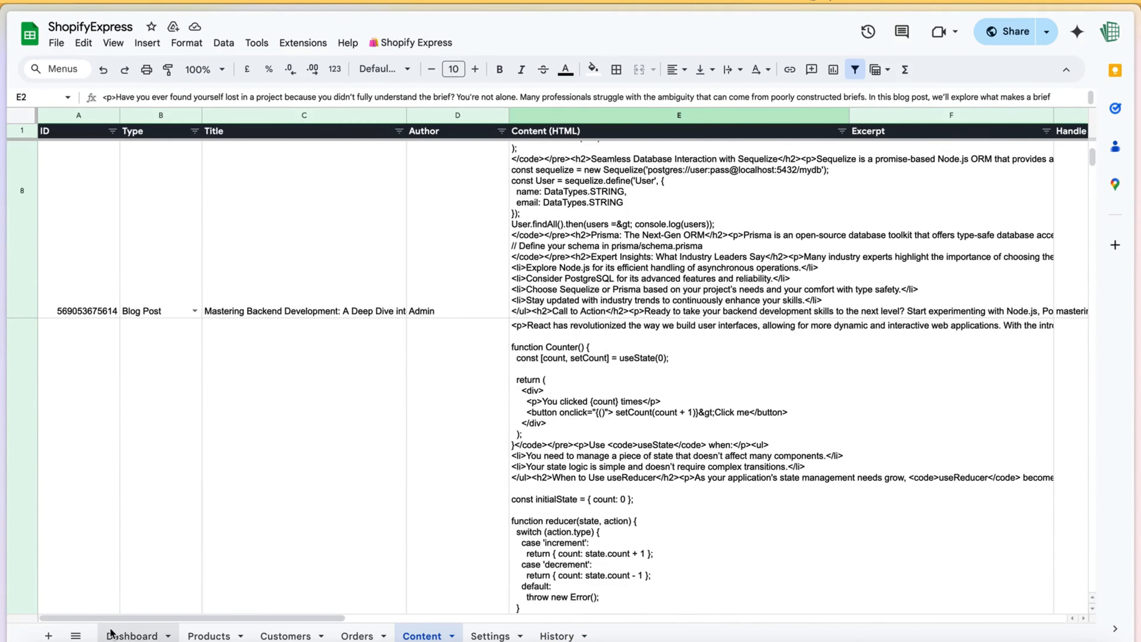
Review the Dashboard sheet's statistics and recent activity, and inspect the Sync Content entry in History cell D2.
{"action": "left_click", "coordinate": [112, 633]}
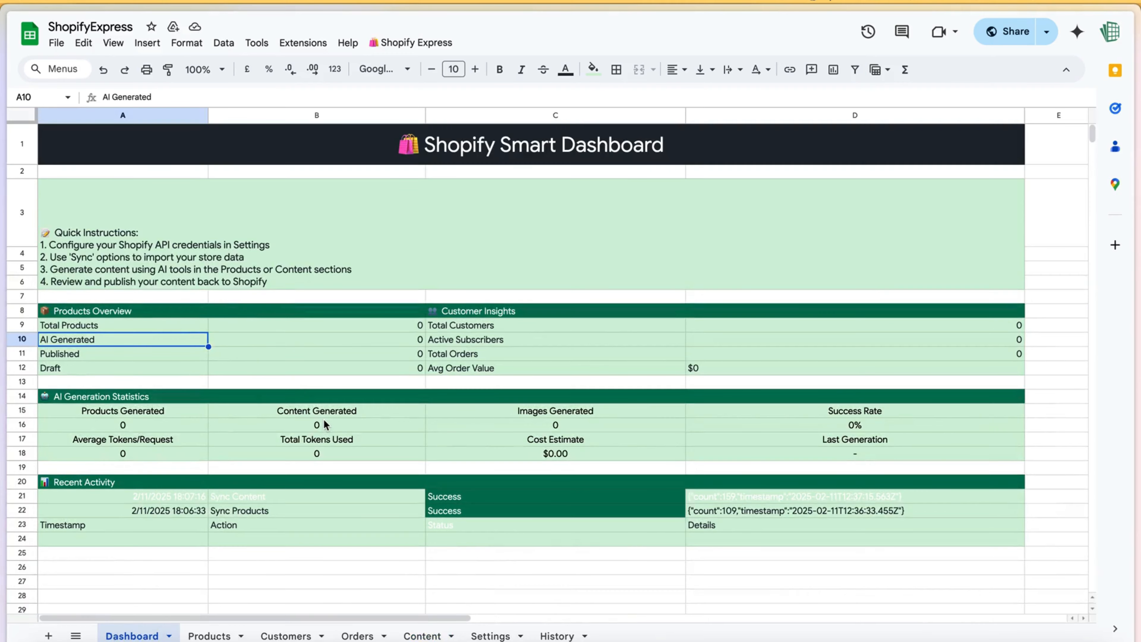
{"action": "scroll", "coordinate": [327, 426], "scroll_direction": "down", "scroll_amount": 5}
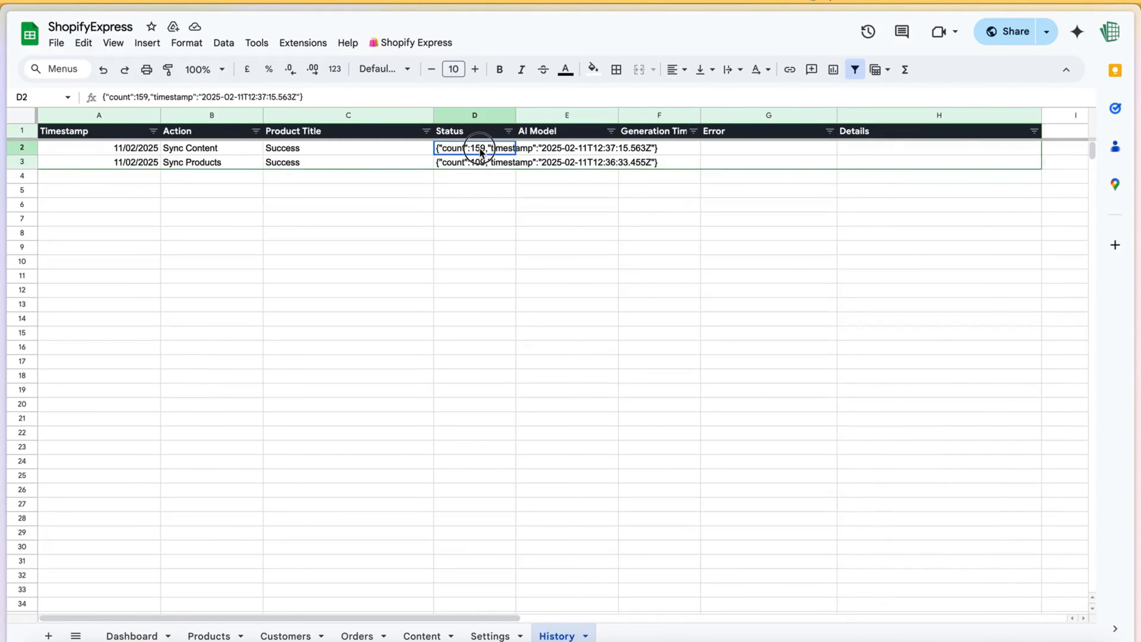
{"action": "triple_click", "coordinate": [480, 148]}
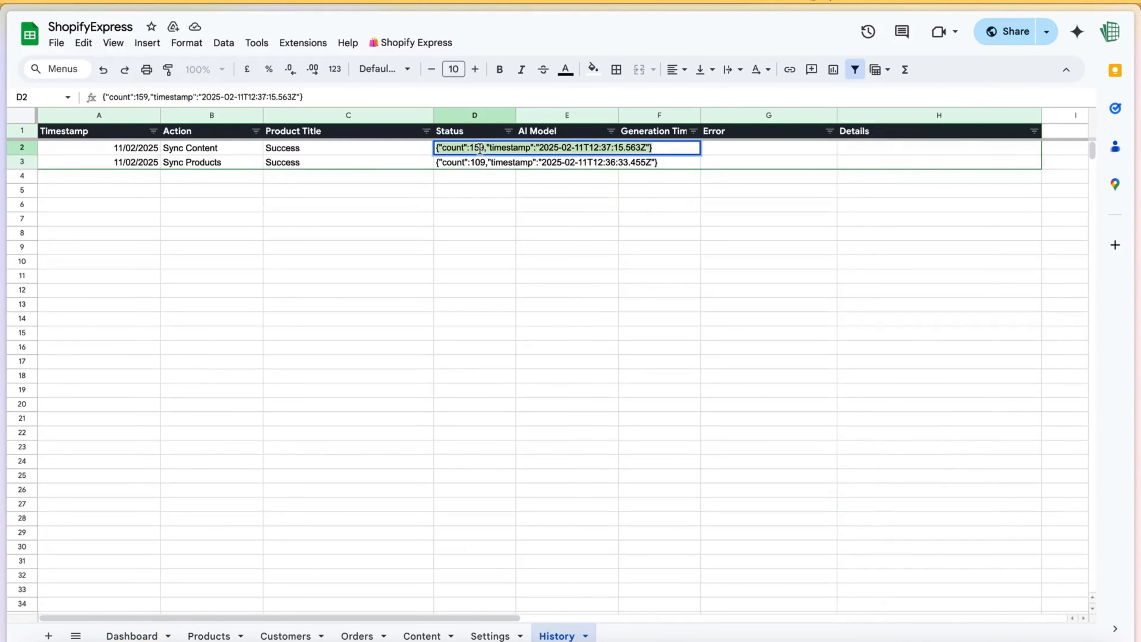
{"action": "left_click", "coordinate": [468, 438]}
Return to the Content sheet and clear all product data using the Clear ShopifyProducts Sheet tool.
{"action": "left_click", "coordinate": [422, 636]}
{"action": "left_click", "coordinate": [403, 222]}
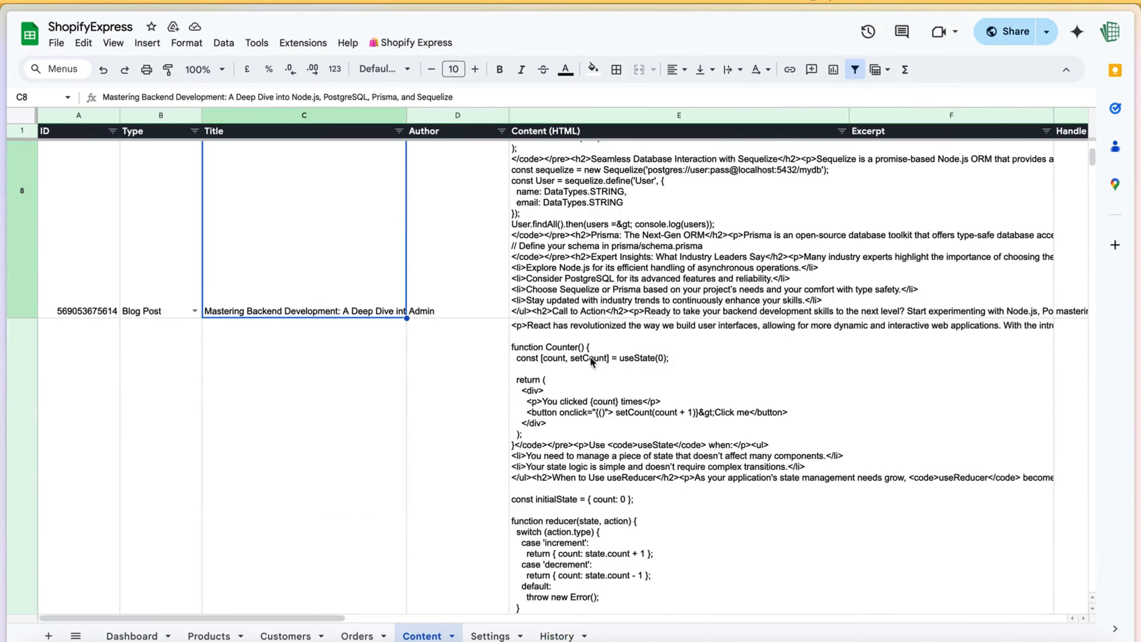
{"action": "scroll", "coordinate": [517, 329], "scroll_direction": "up", "scroll_amount": 10}
{"action": "left_click", "coordinate": [411, 42]}
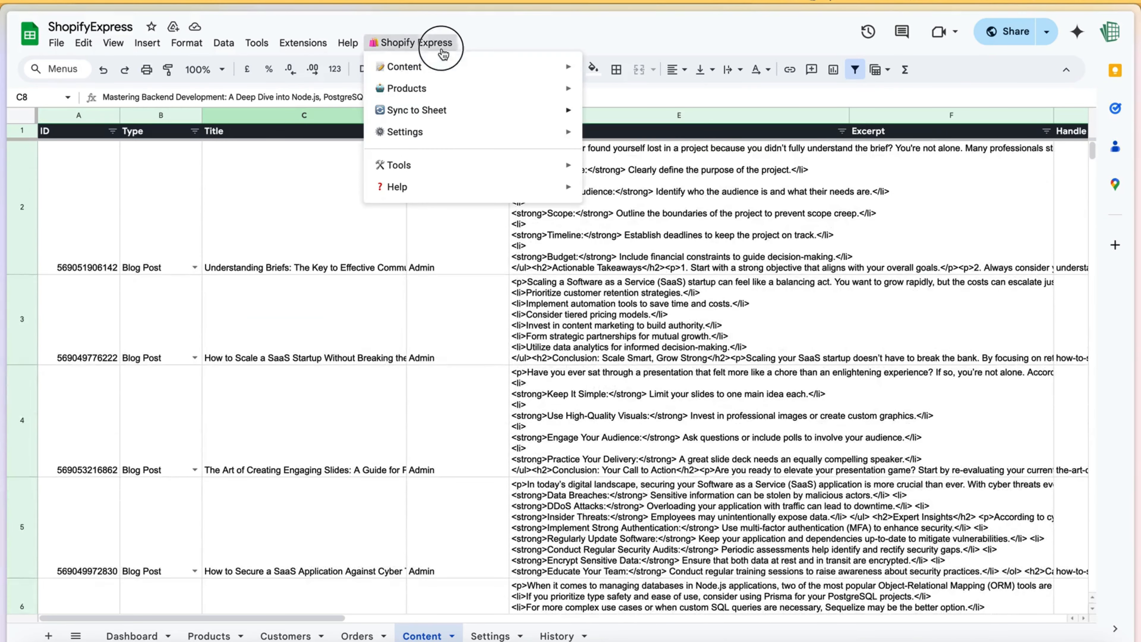
{"action": "mouse_move", "coordinate": [531, 168]}
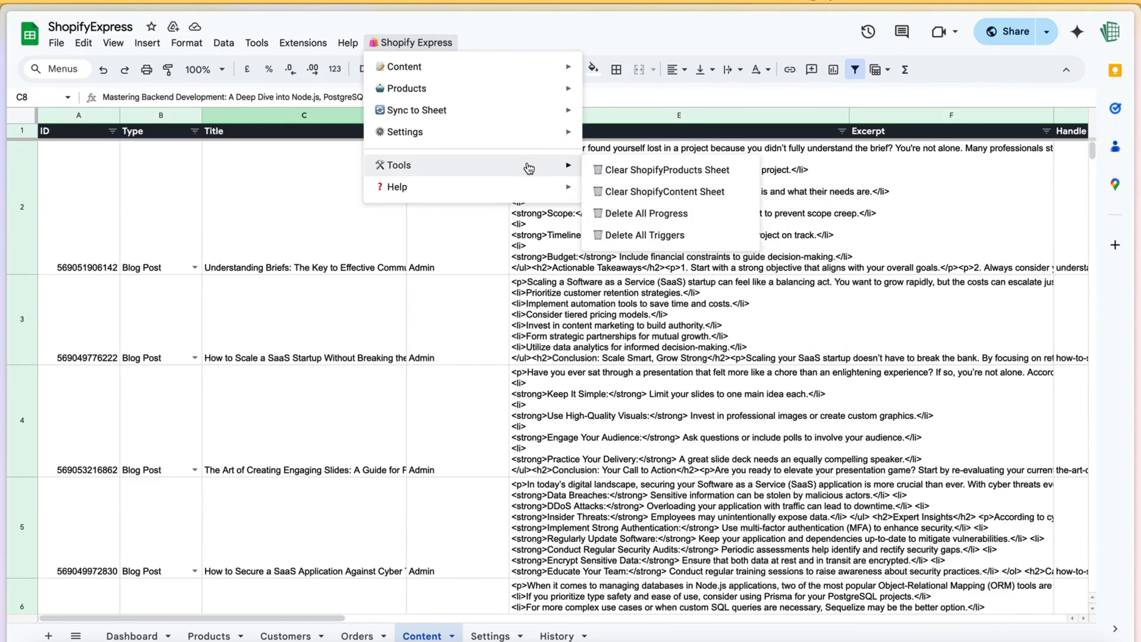
{"action": "left_click", "coordinate": [611, 170]}
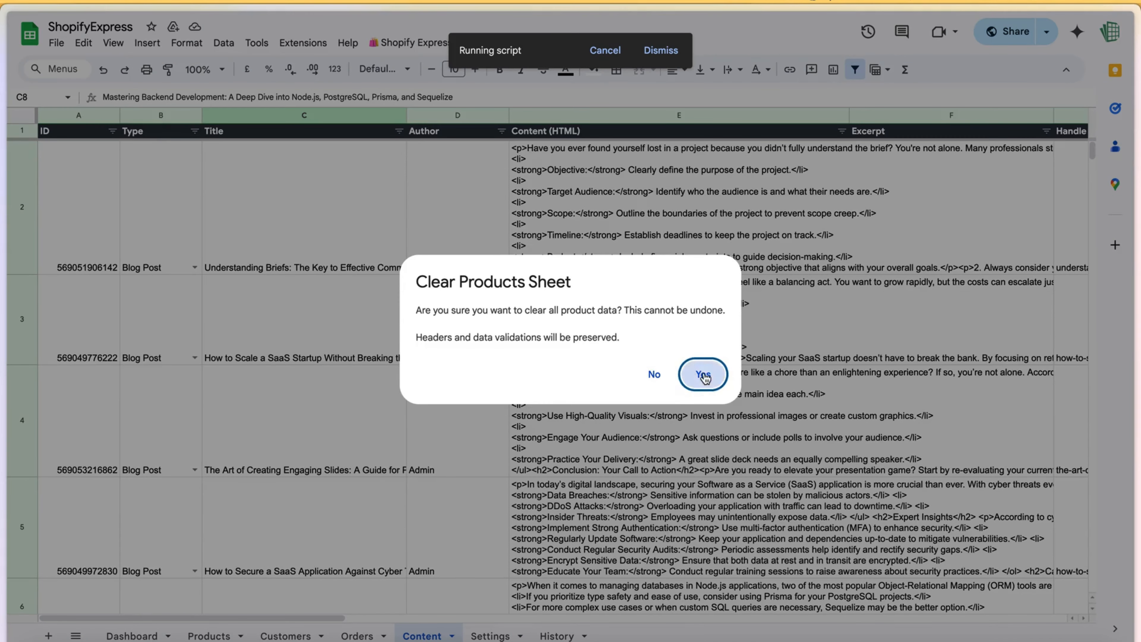
{"action": "left_click", "coordinate": [703, 373]}
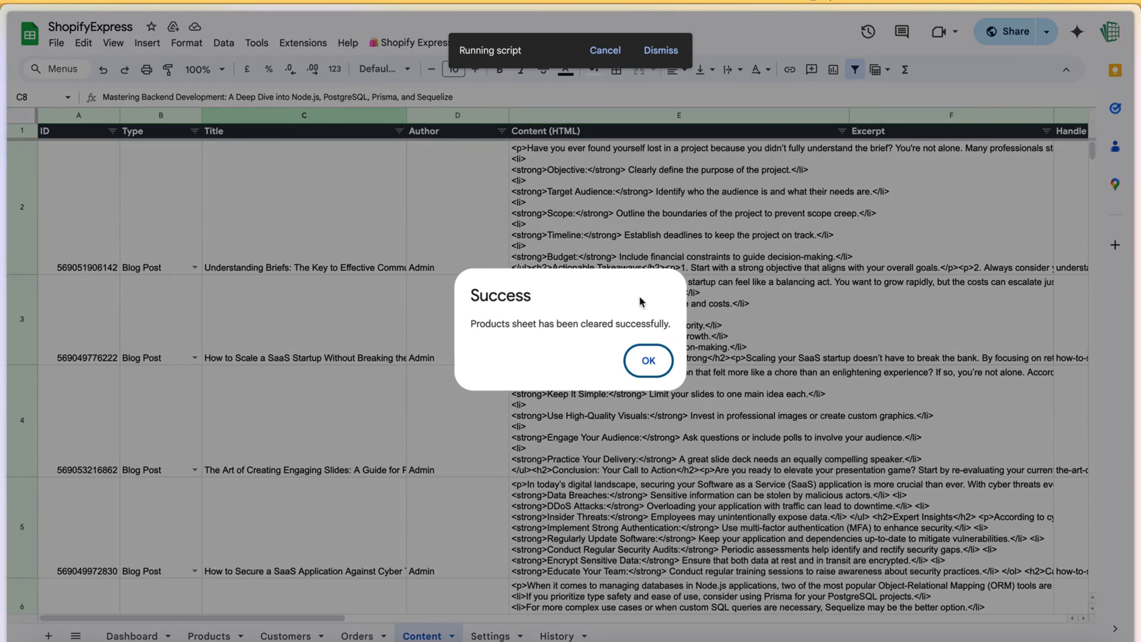
{"action": "left_click", "coordinate": [654, 375]}
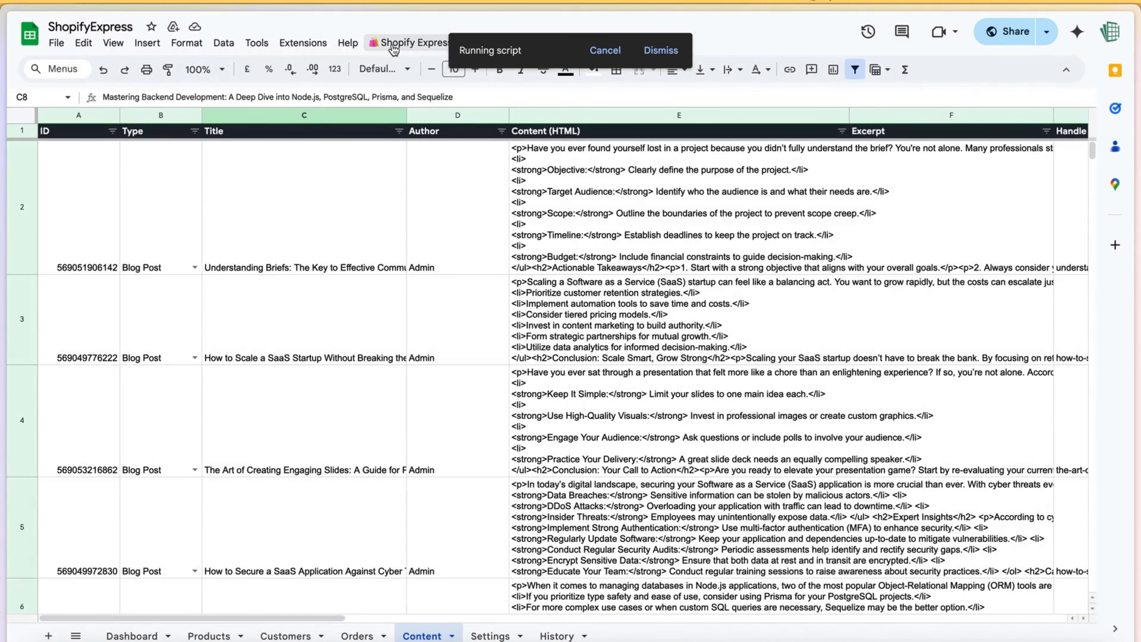
Clear all content data from the Content sheet using the Clear ShopifyContent Sheet tool.
{"action": "left_click", "coordinate": [394, 50]}
{"action": "mouse_move", "coordinate": [502, 164]}
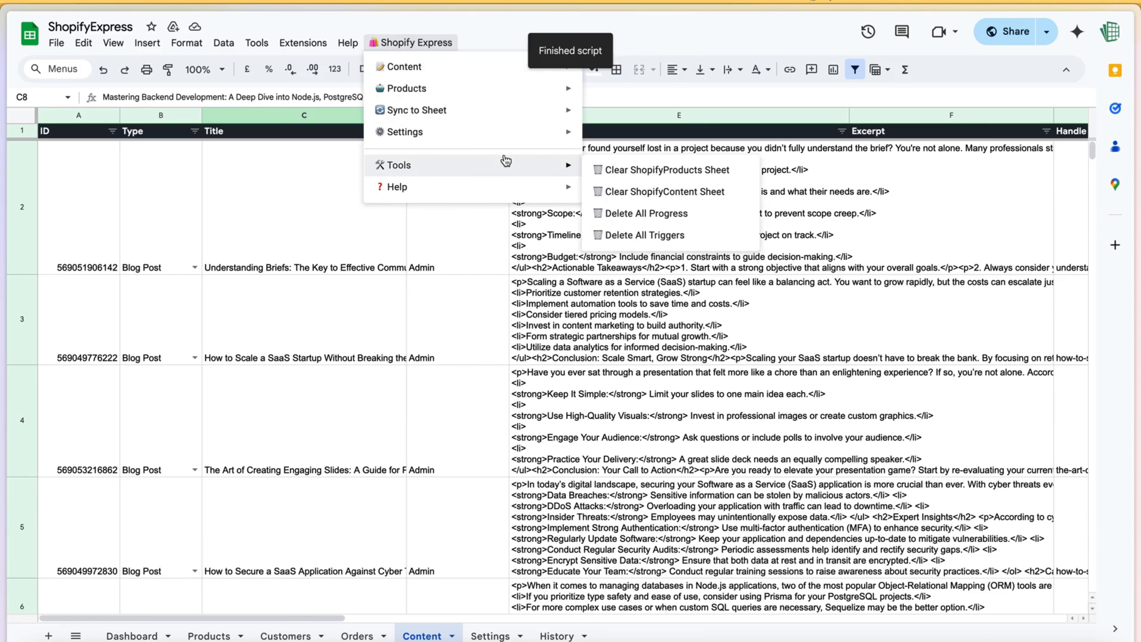
{"action": "left_click", "coordinate": [623, 190]}
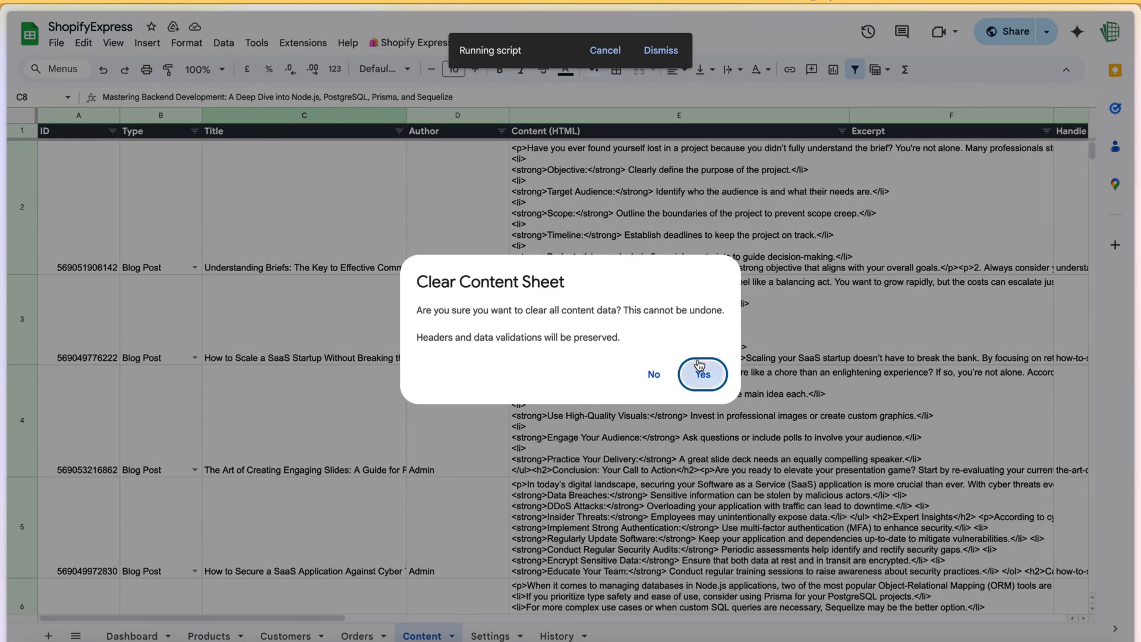
{"action": "left_click", "coordinate": [698, 366]}
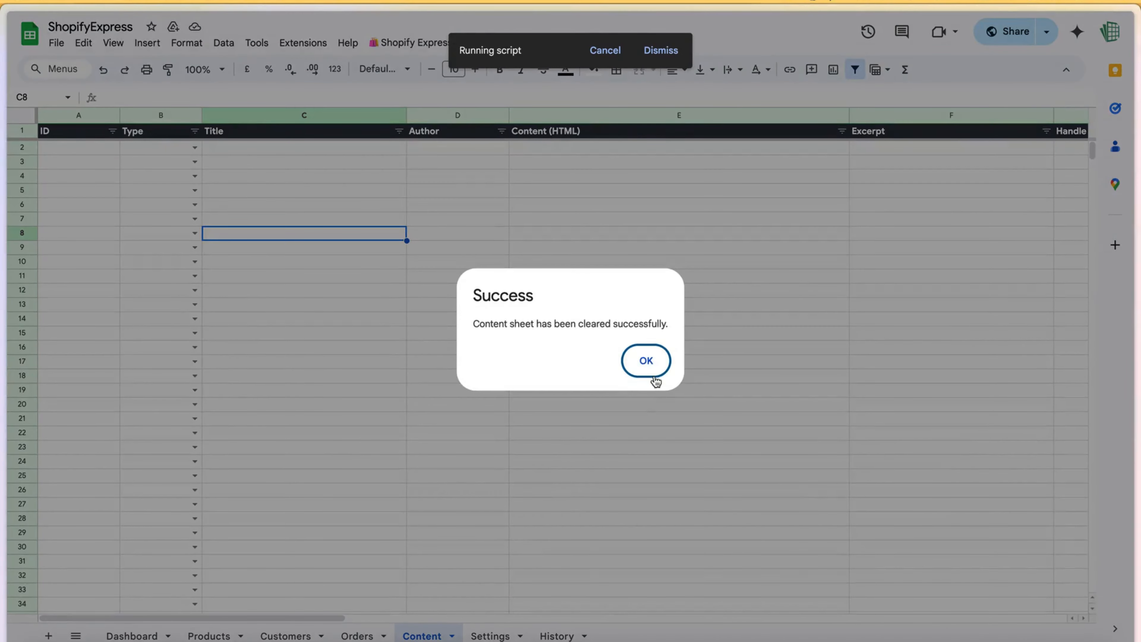
{"action": "left_click", "coordinate": [649, 363]}
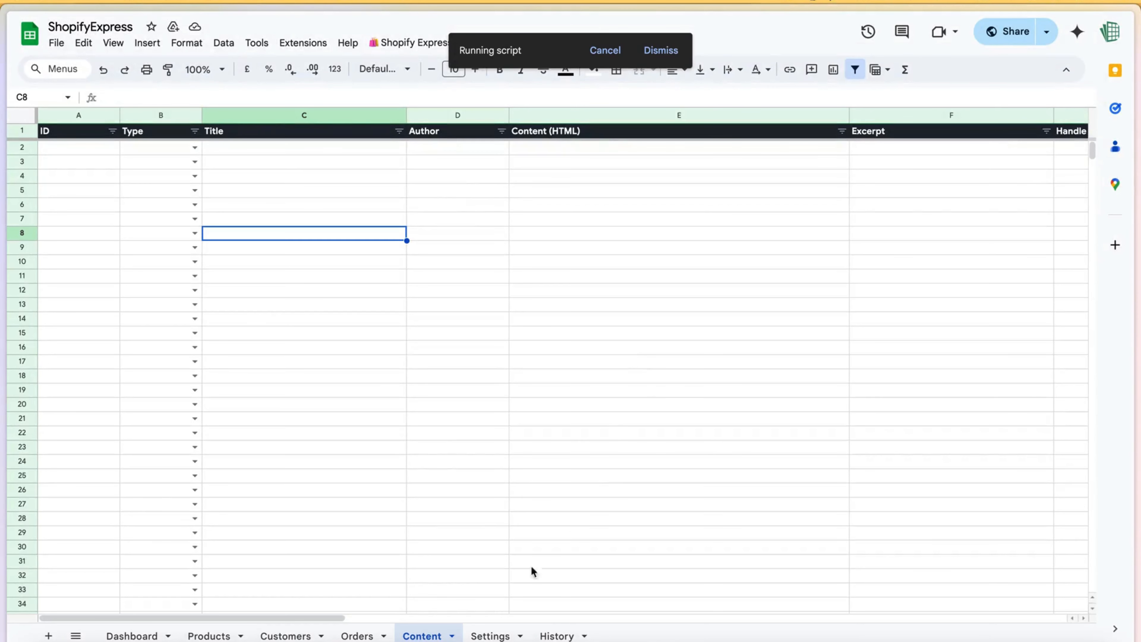
Copy the OpenAI API key from the Keys sheet of the Sample List spreadsheet.
{"action": "left_click", "coordinate": [484, 636]}
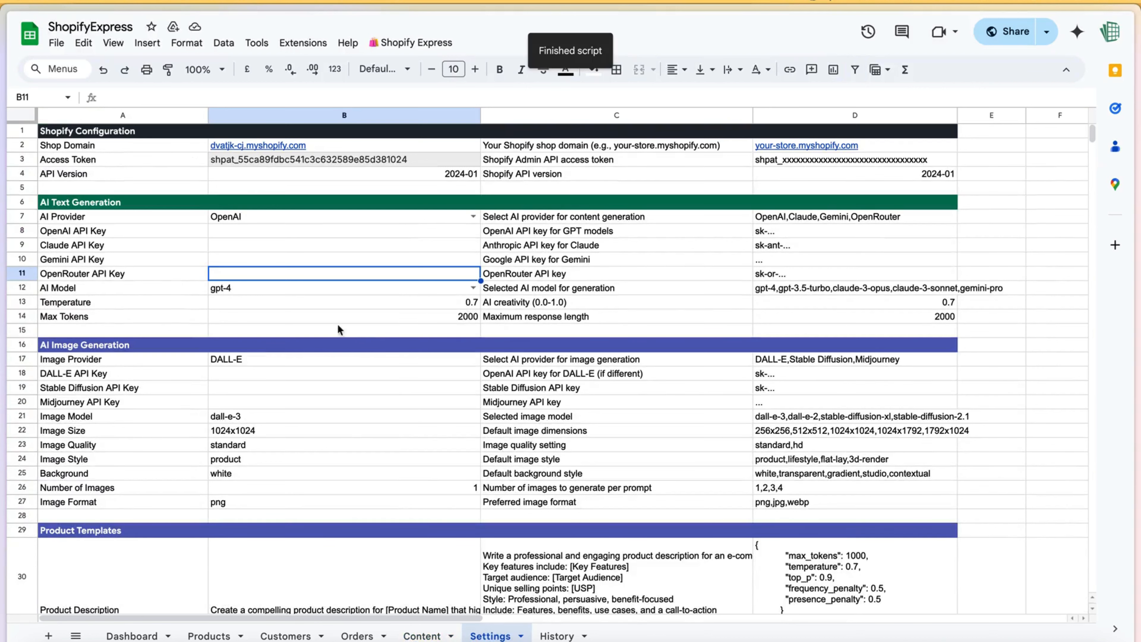
{"action": "mouse_move", "coordinate": [4, 236]}
{"action": "left_click", "coordinate": [68, 157]}
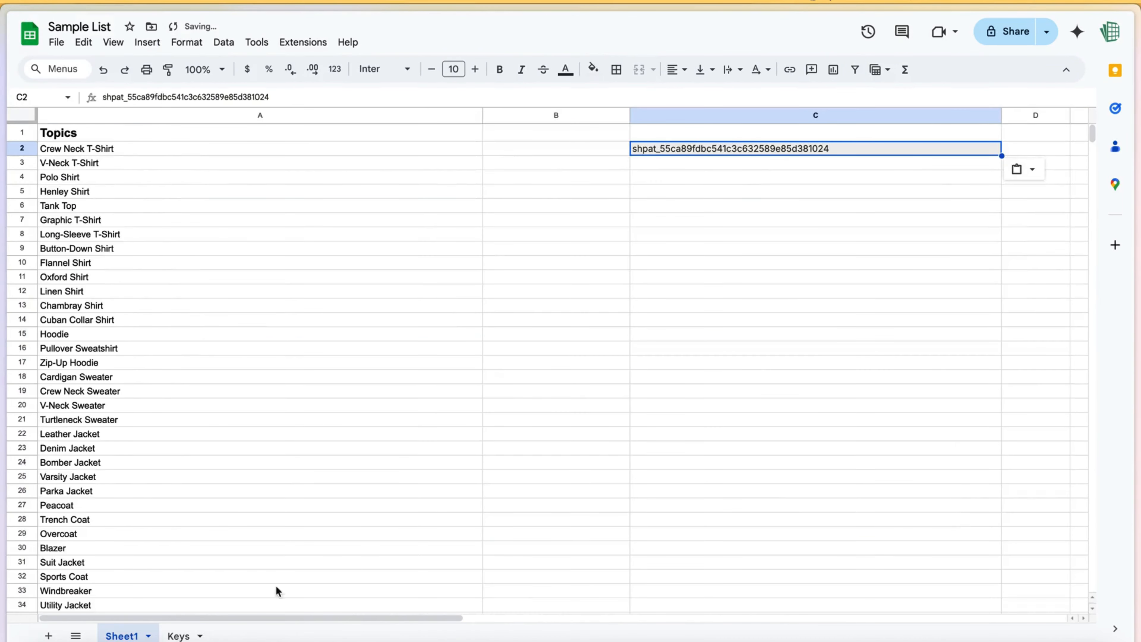
{"action": "left_click", "coordinate": [193, 633]}
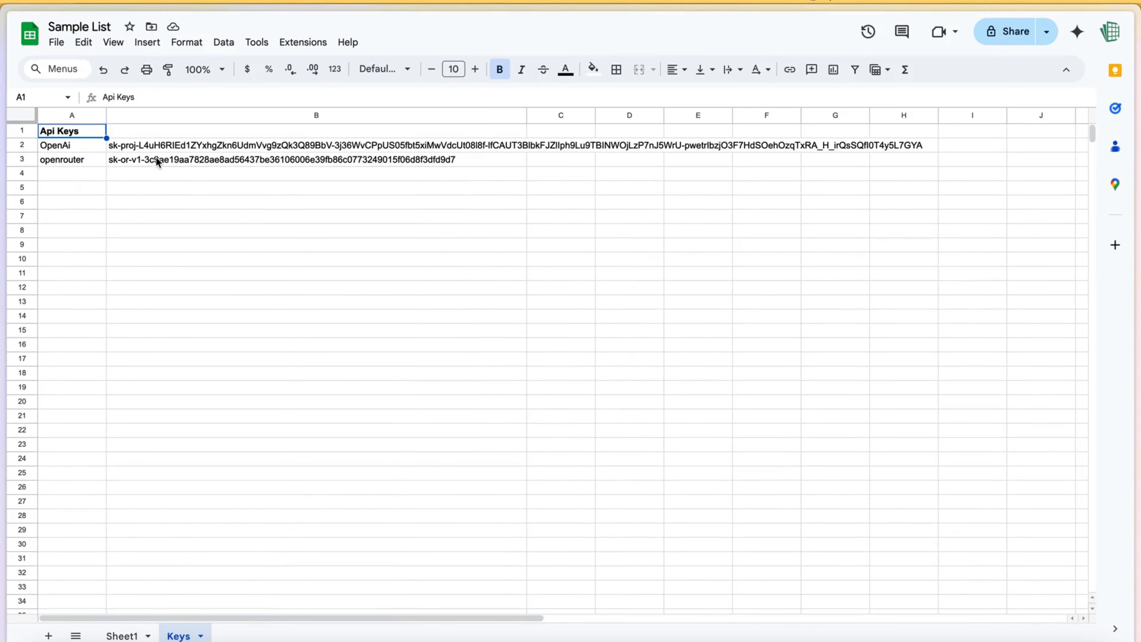
{"action": "left_click", "coordinate": [179, 145]}
{"action": "key", "text": "super+c"}
Return to the ShopifyExpress Settings sheet and paste the OpenAI API key into cell B8, accepting the protected-range edit.
{"action": "mouse_move", "coordinate": [2, 216]}
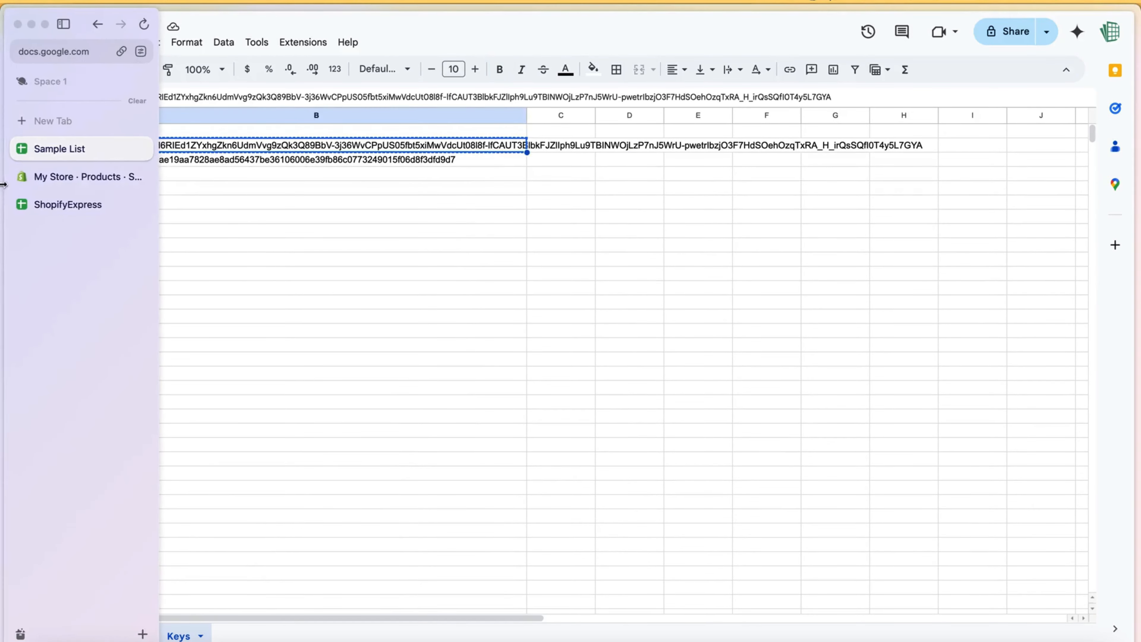
{"action": "left_click", "coordinate": [41, 180]}
{"action": "left_click", "coordinate": [48, 205]}
{"action": "left_click", "coordinate": [235, 232]}
{"action": "left_click_drag", "start_coordinate": [112, 217], "coordinate": [192, 233]}
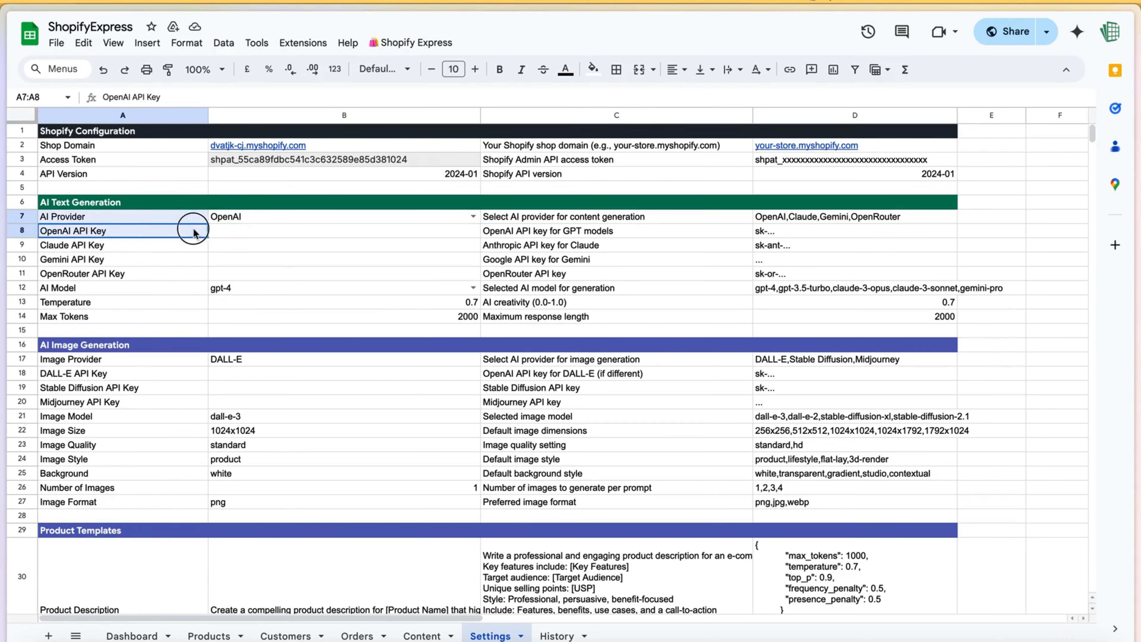
{"action": "left_click", "coordinate": [213, 231]}
{"action": "key", "text": "super+v"}
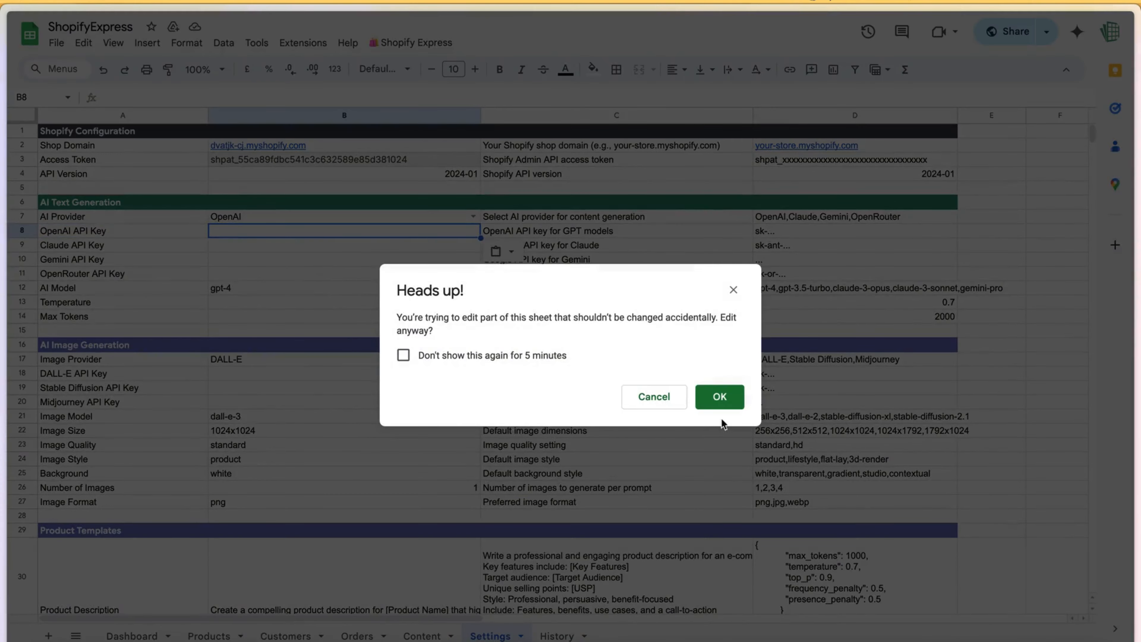
{"action": "left_click", "coordinate": [719, 398]}
Set the AI Model for text generation to gpt-4o-mini in the Settings sheet.
{"action": "double_click", "coordinate": [308, 288]}
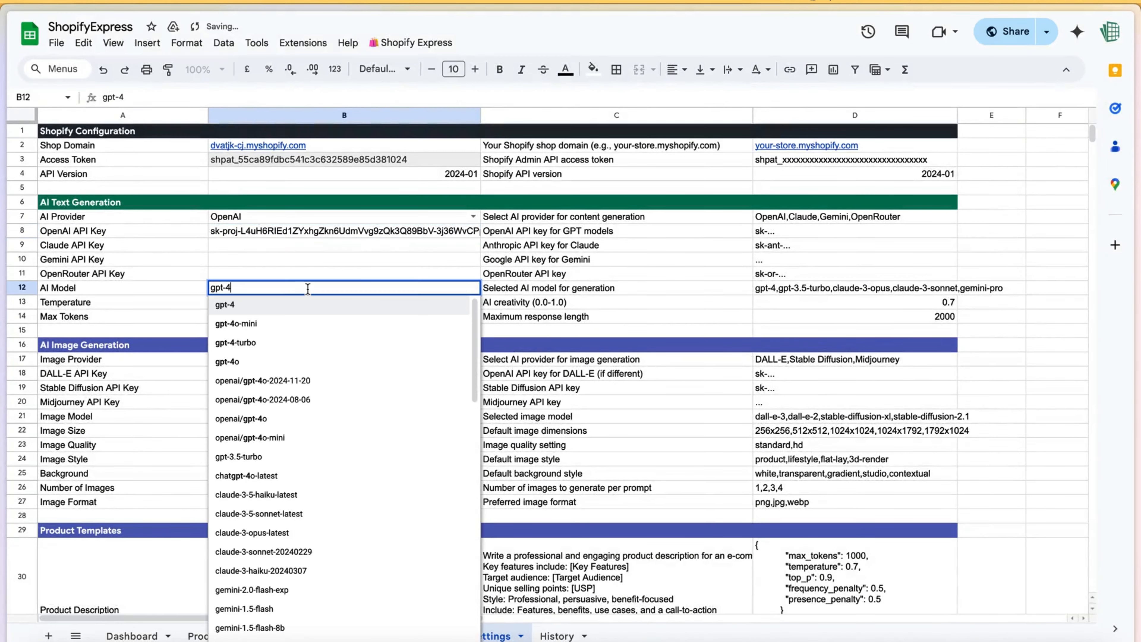
{"action": "left_click", "coordinate": [309, 257]}
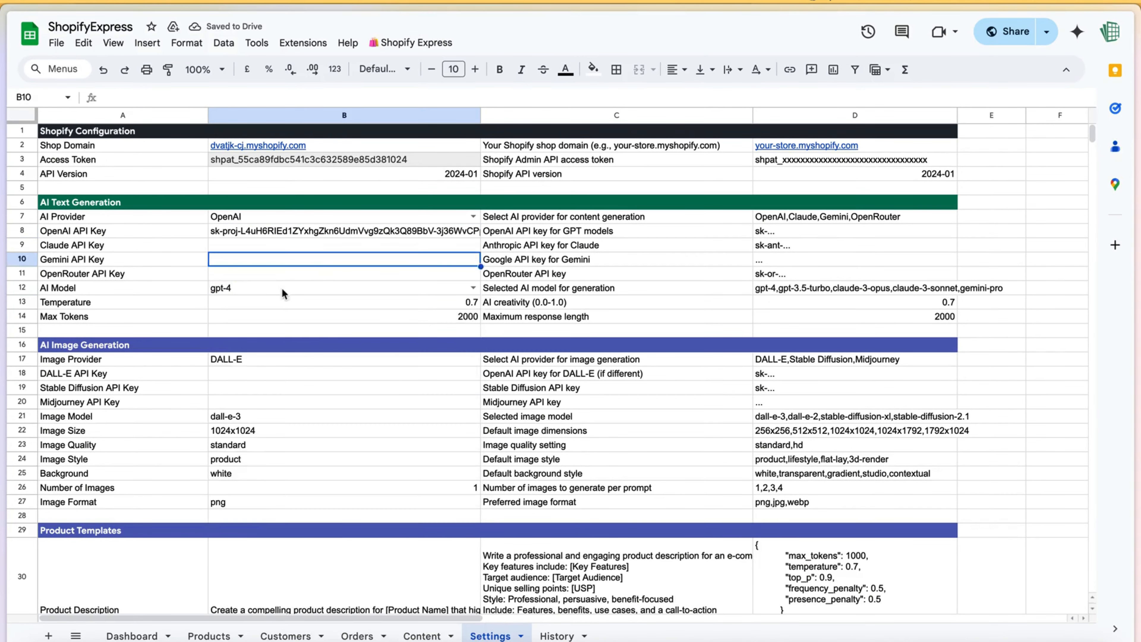
{"action": "left_click", "coordinate": [282, 293]}
{"action": "type", "text": "4o"}
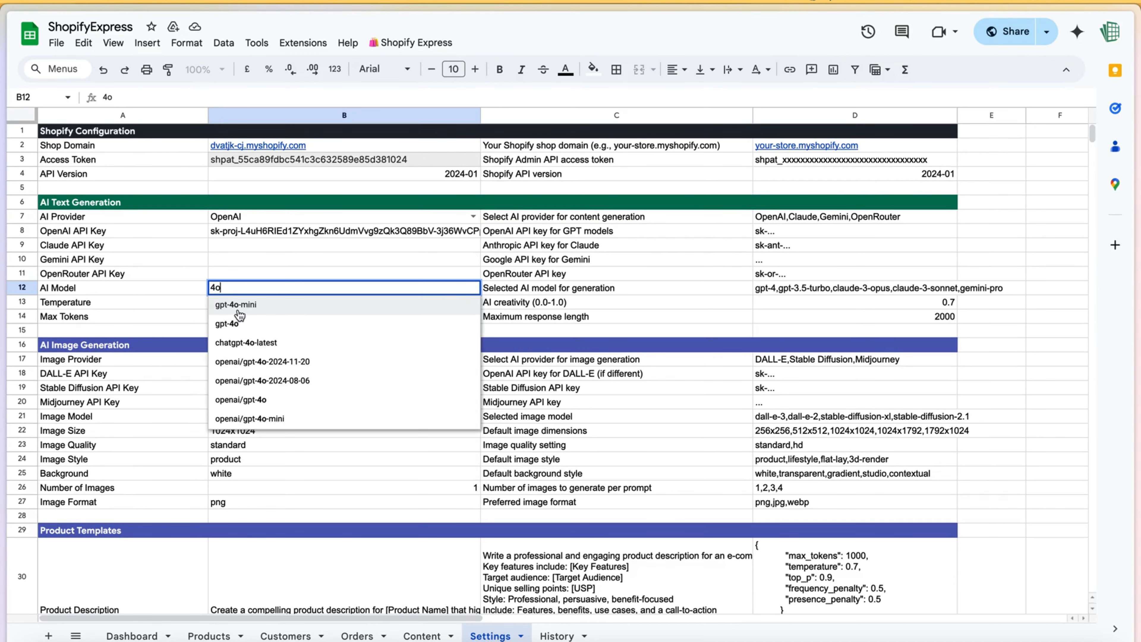
{"action": "left_click", "coordinate": [240, 306]}
Examine the Temperature and Max Tokens settings and the Blog Post and Page content templates in the Settings sheet.
{"action": "left_click", "coordinate": [433, 307]}
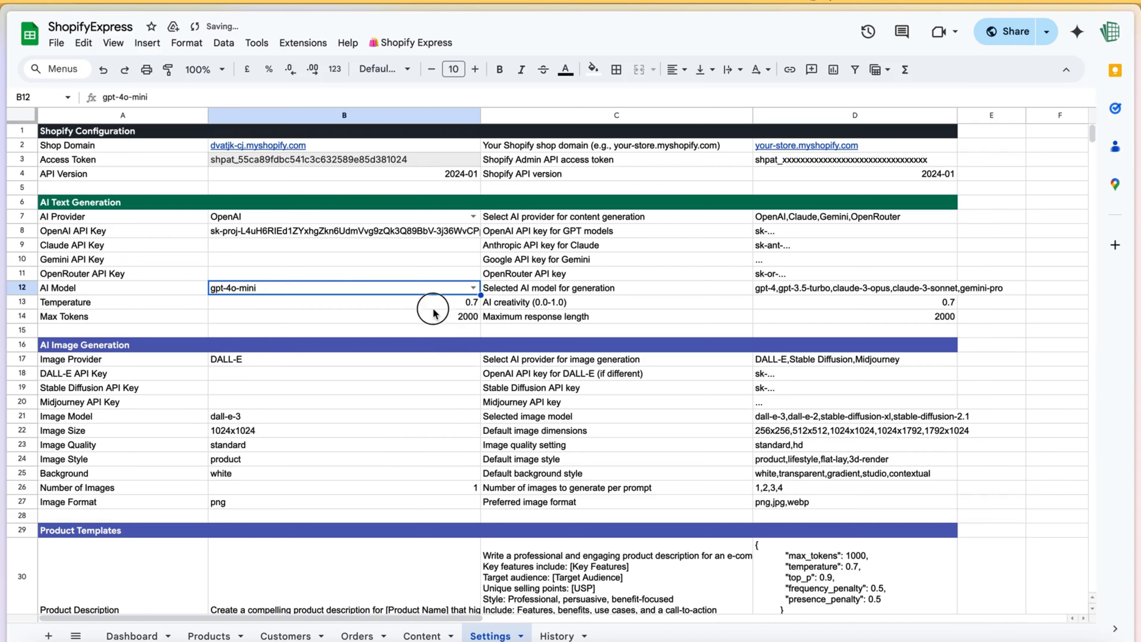
{"action": "double_click", "coordinate": [448, 305]}
{"action": "left_click_drag", "start_coordinate": [452, 304], "coordinate": [479, 308]}
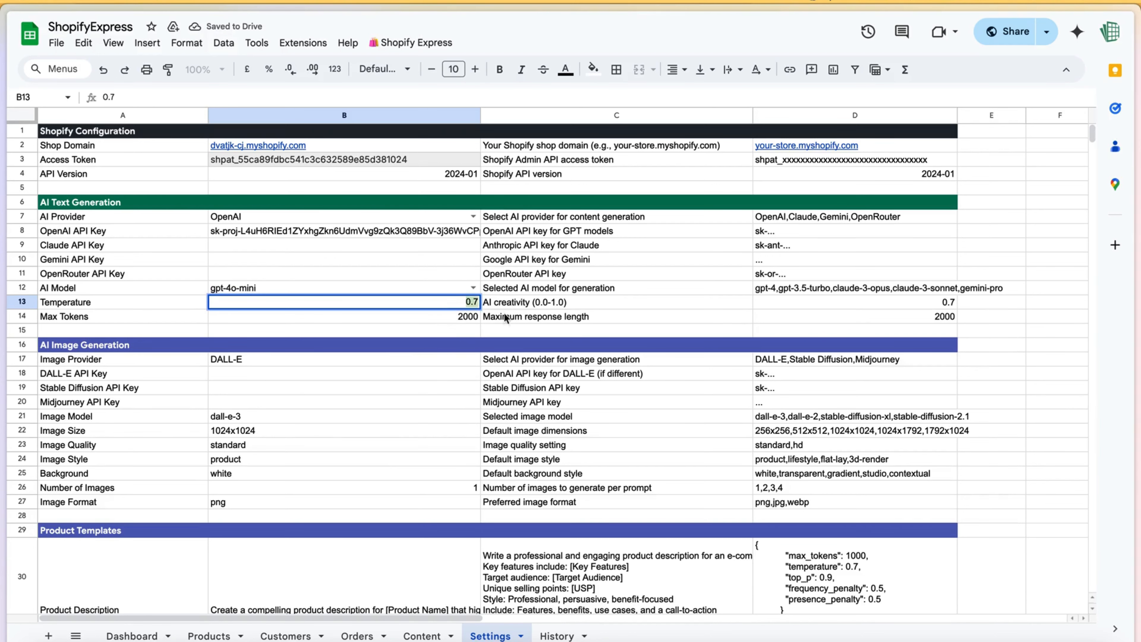
{"action": "left_click", "coordinate": [474, 318]}
{"action": "left_click", "coordinate": [456, 290]}
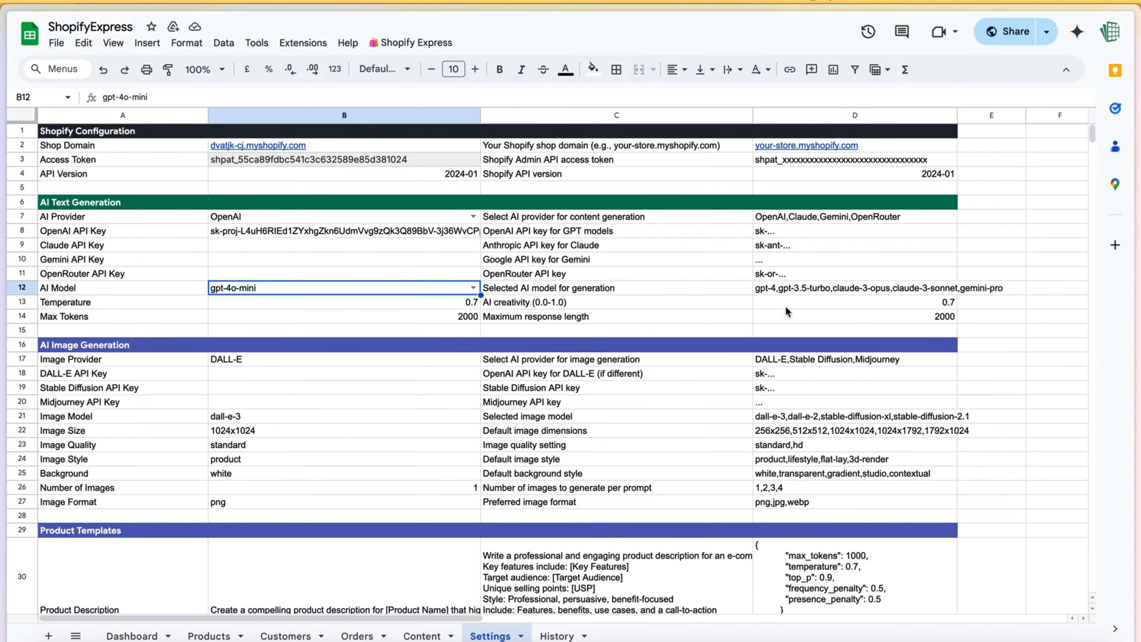
{"action": "scroll", "coordinate": [786, 312], "scroll_direction": "down", "scroll_amount": 10}
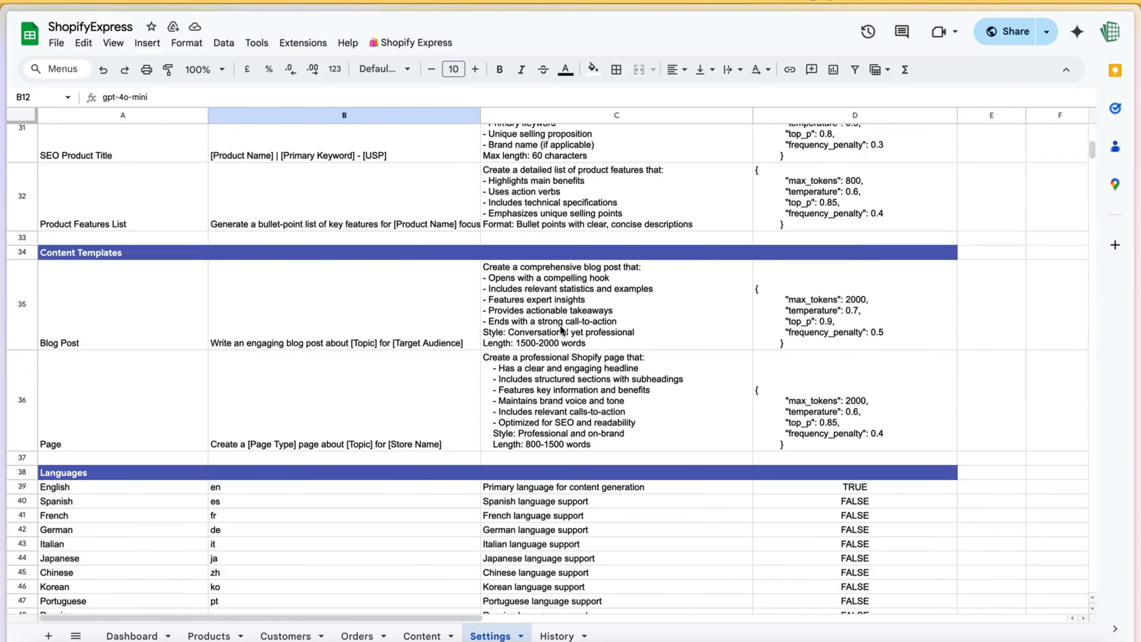
{"action": "scroll", "coordinate": [309, 384], "scroll_direction": "up", "scroll_amount": 2}
{"action": "left_click", "coordinate": [132, 415]}
{"action": "left_click", "coordinate": [312, 407]}
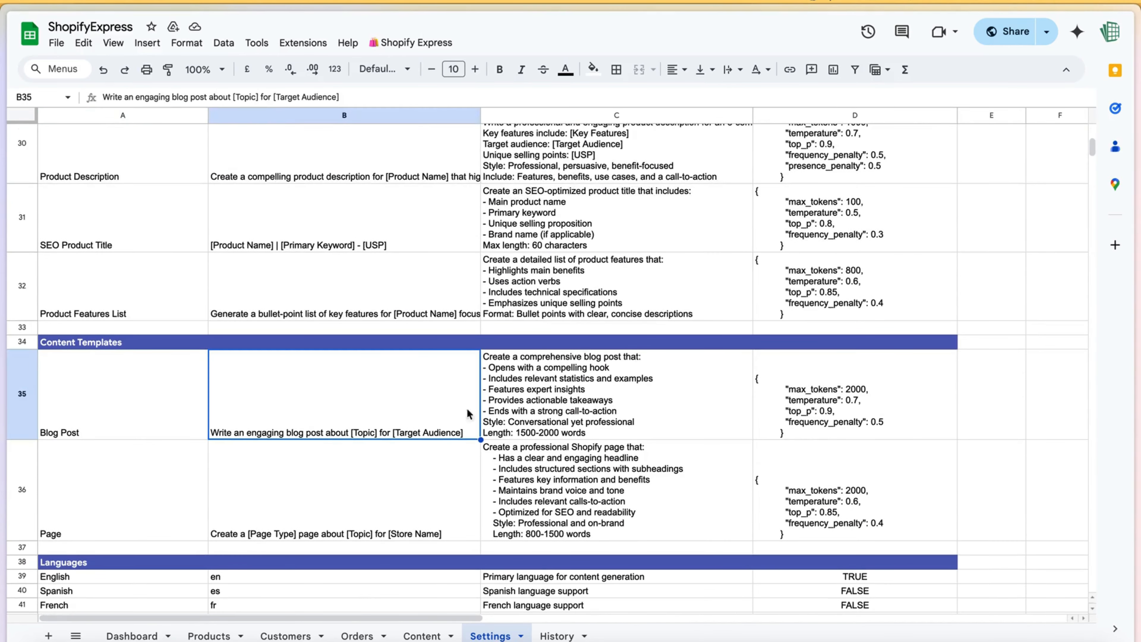
{"action": "left_click", "coordinate": [556, 408]}
{"action": "left_click", "coordinate": [804, 398]}
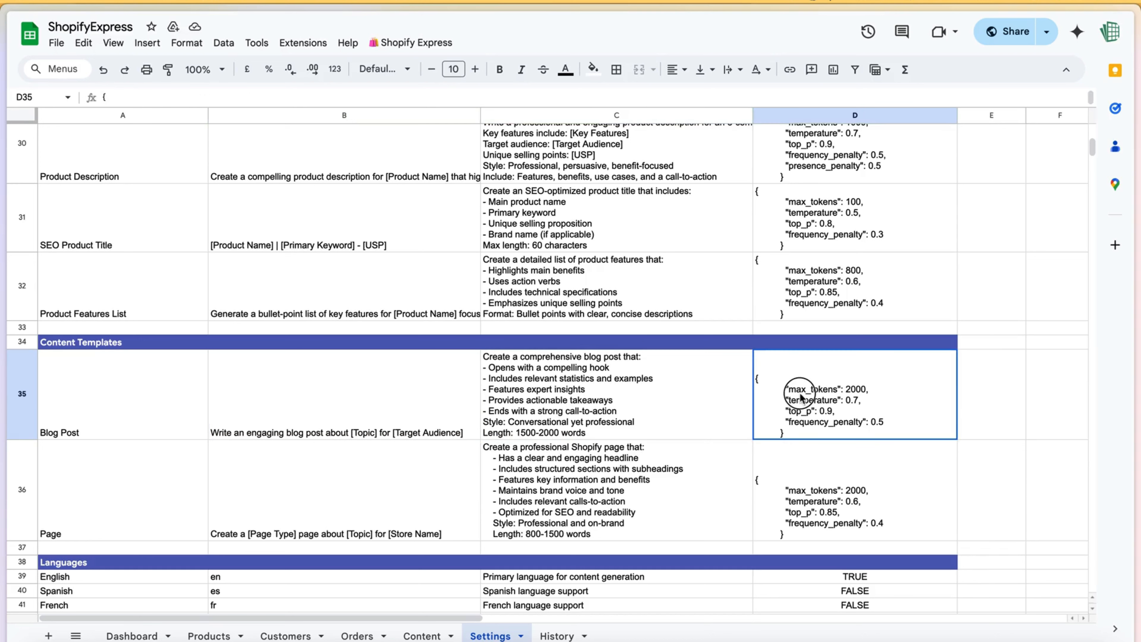
{"action": "left_click", "coordinate": [813, 472]}
{"action": "left_click", "coordinate": [402, 523]}
{"action": "left_click", "coordinate": [137, 495]}
Review the language codes and their enabled values in the Languages section of the Settings sheet.
{"action": "scroll", "coordinate": [260, 390], "scroll_direction": "down", "scroll_amount": 5}
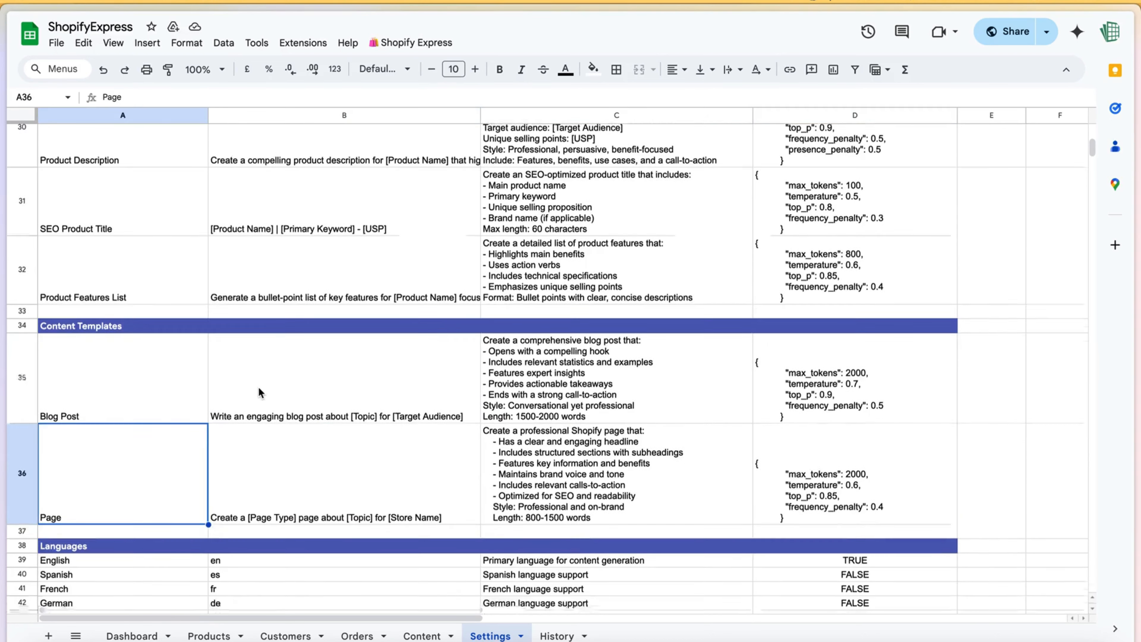
{"action": "left_click_drag", "start_coordinate": [227, 350], "coordinate": [240, 476]}
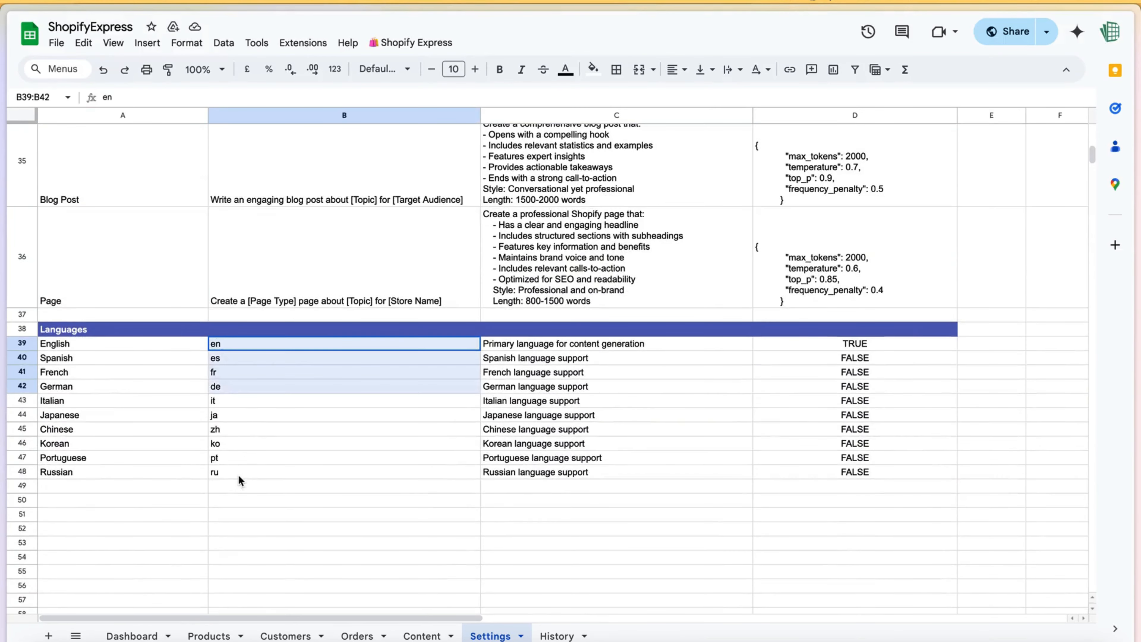
{"action": "left_click", "coordinate": [860, 348]}
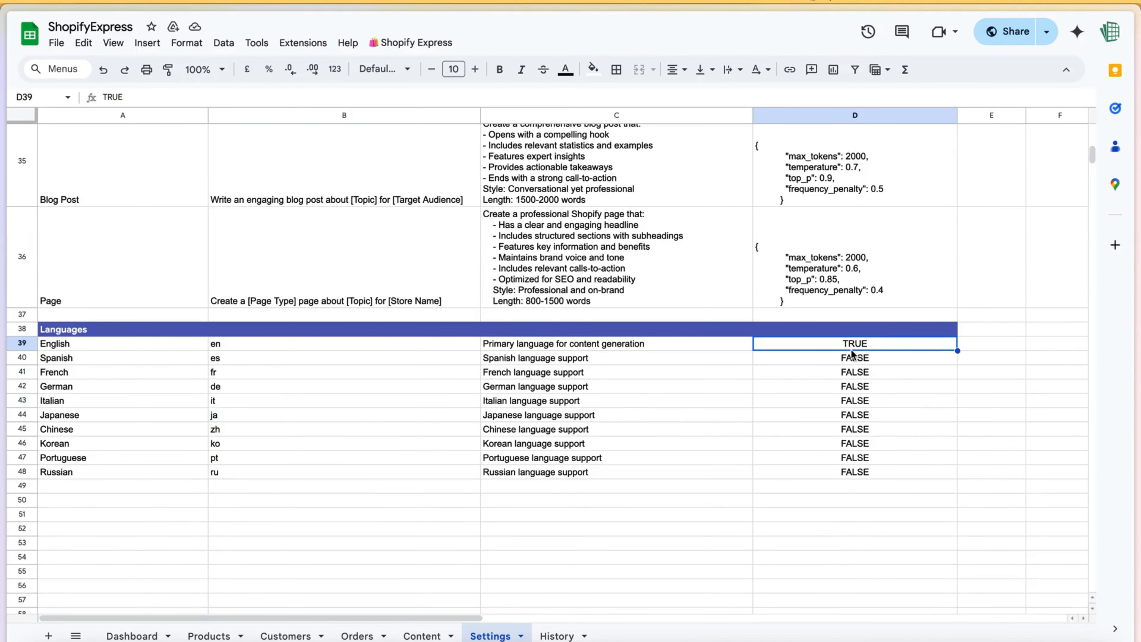
{"action": "left_click", "coordinate": [862, 399]}
{"action": "left_click", "coordinate": [859, 373]}
{"action": "left_click", "coordinate": [880, 463]}
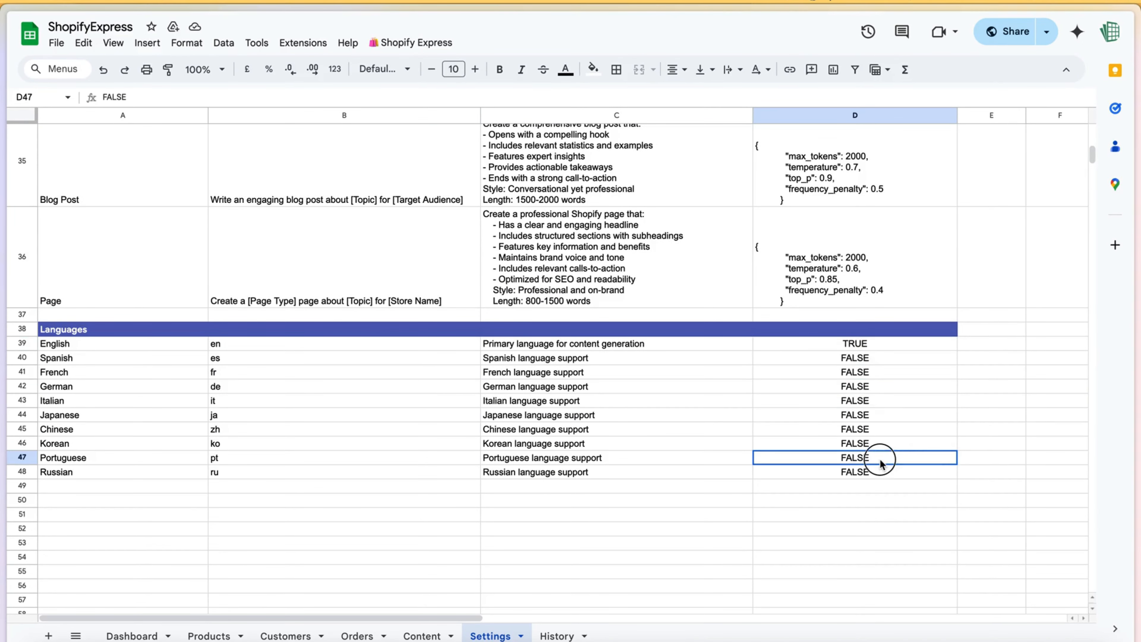
Enter "EMail marketing" as the AI Prompt in cell V2 of the Content sheet.
{"action": "left_click", "coordinate": [427, 635]}
{"action": "left_click", "coordinate": [550, 389]}
{"action": "left_click_drag", "start_coordinate": [290, 616], "coordinate": [1058, 555]}
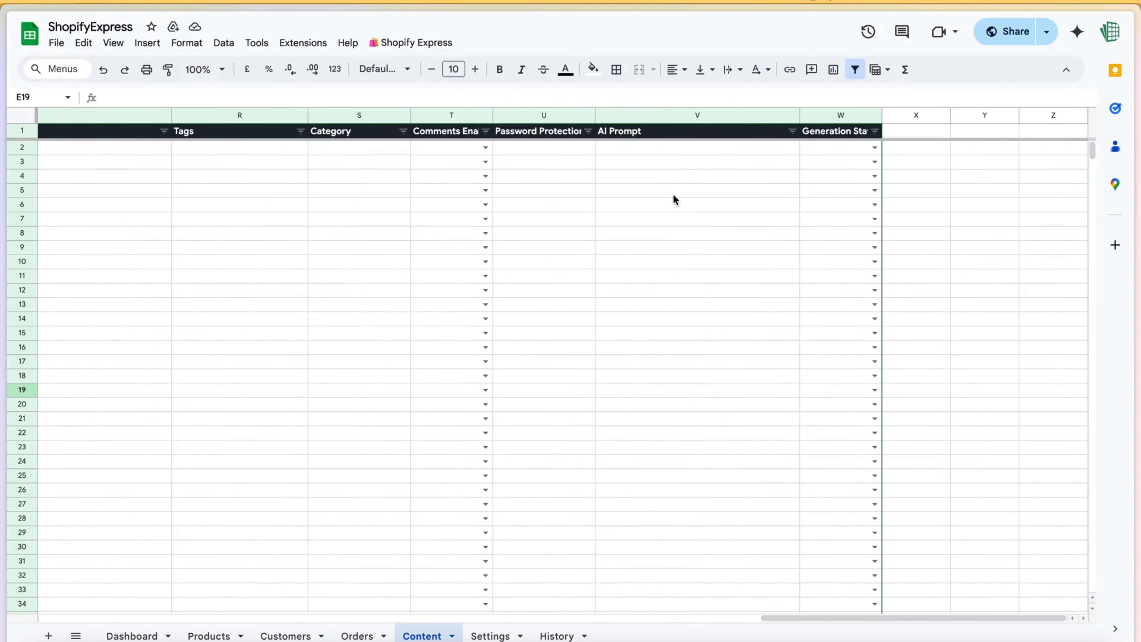
{"action": "left_click_drag", "start_coordinate": [651, 155], "coordinate": [652, 247]}
{"action": "left_click", "coordinate": [667, 291]}
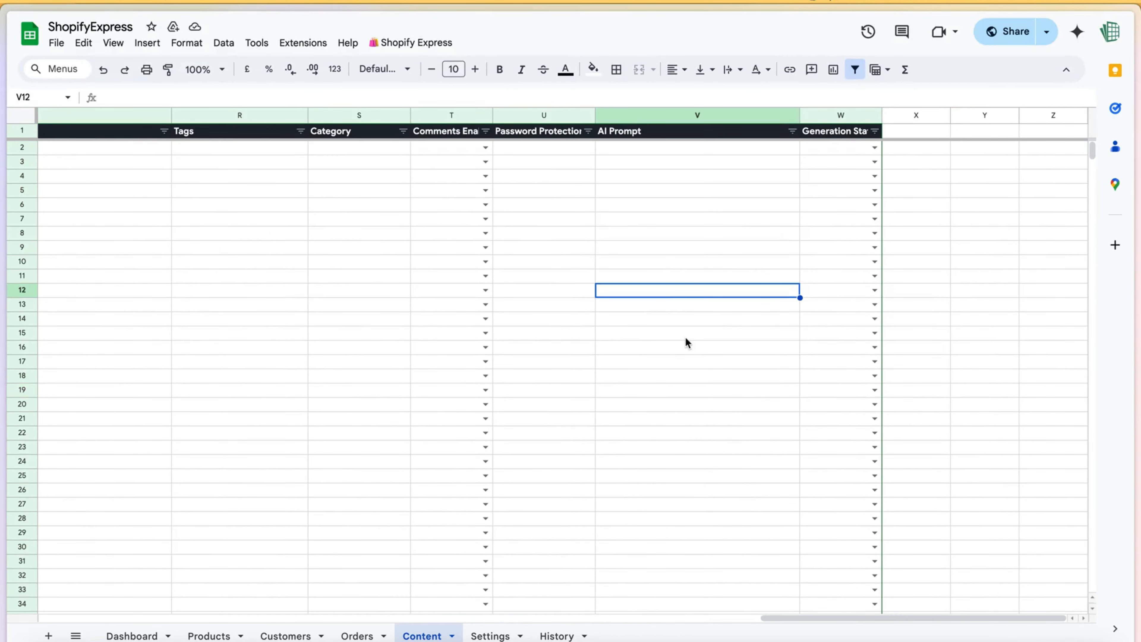
{"action": "left_click", "coordinate": [652, 147]}
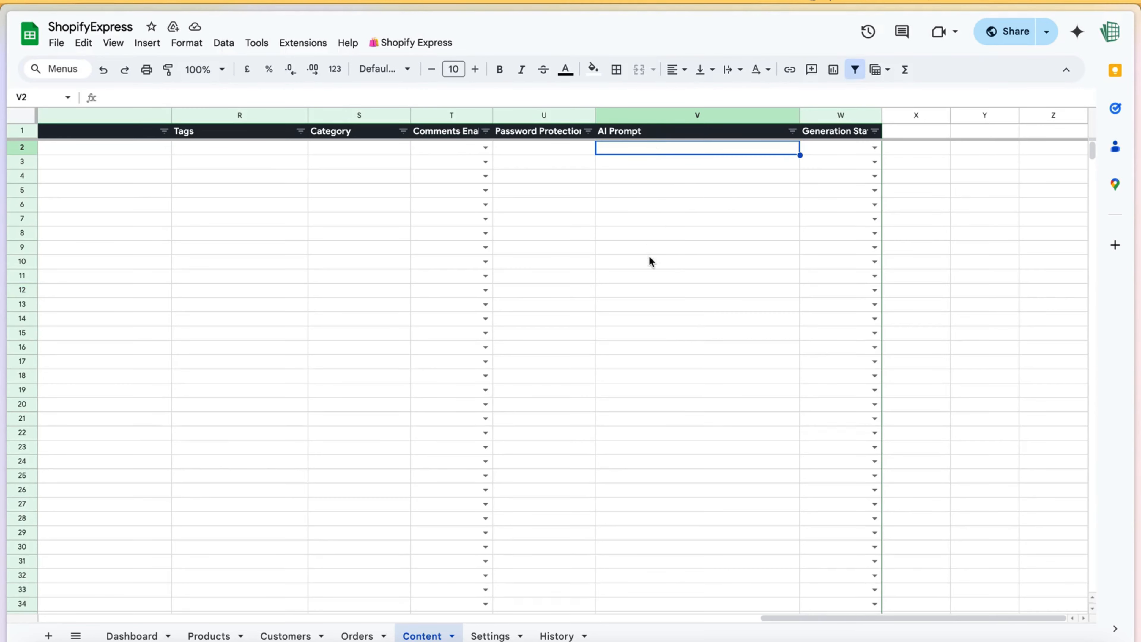
{"action": "type", "text": "EMail"}
{"action": "key", "text": "BackSpace"}
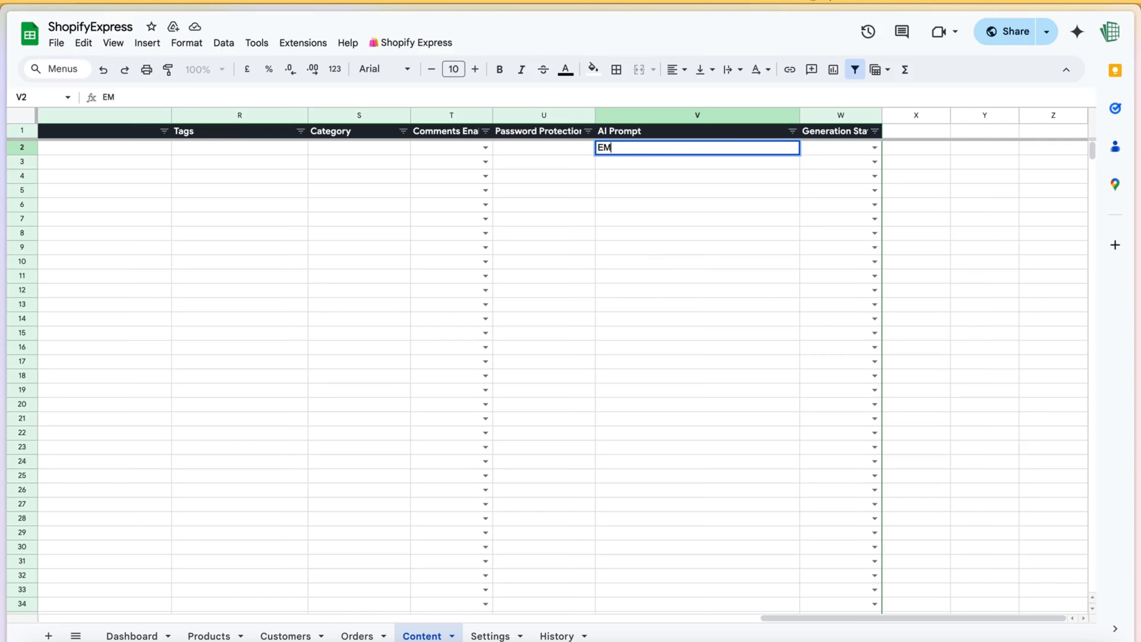
{"action": "type", "text": "marketing"}
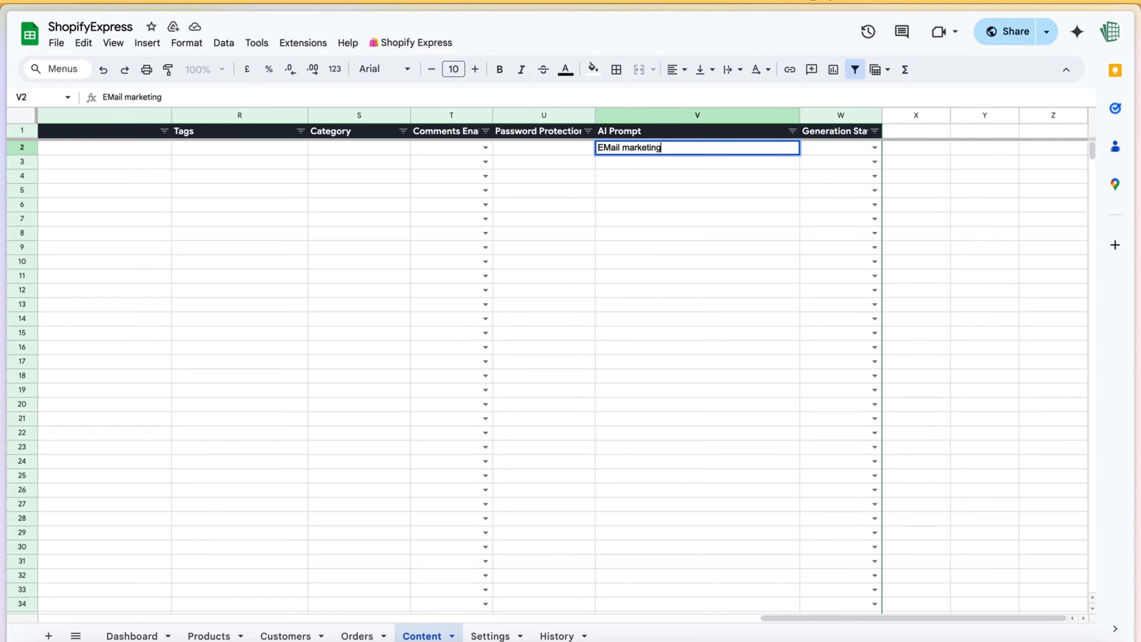
{"action": "key", "text": "Tab"}
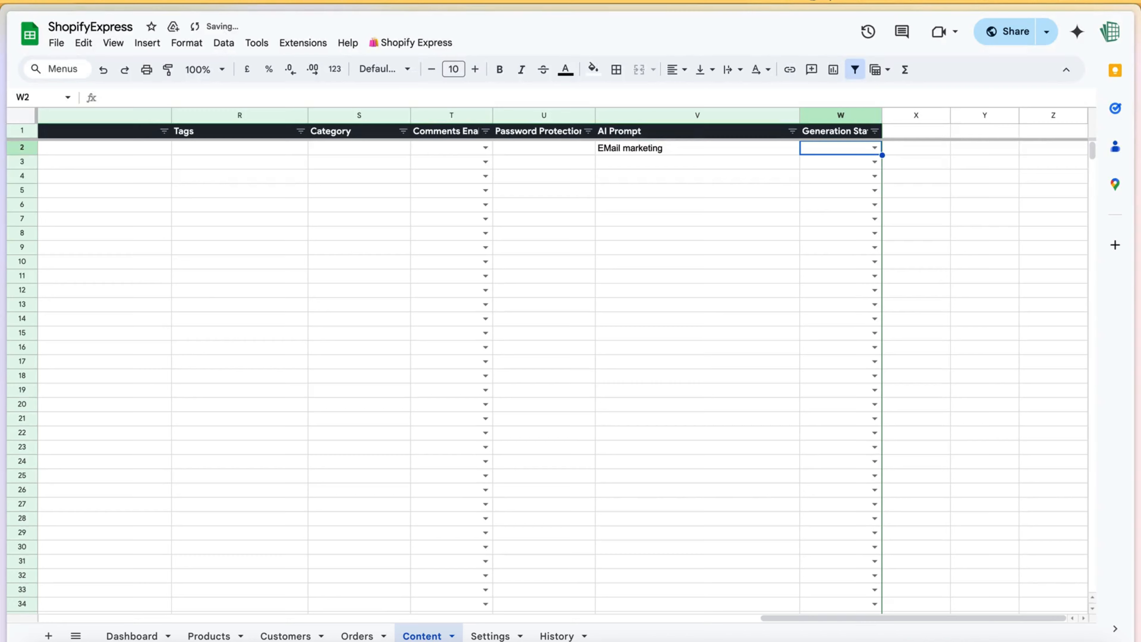
Add the AI prompts "Digital Marketing" in cell V3 and "Blogging Tips" in cell V4.
{"action": "left_click", "coordinate": [632, 162]}
{"action": "type", "text": "D"}
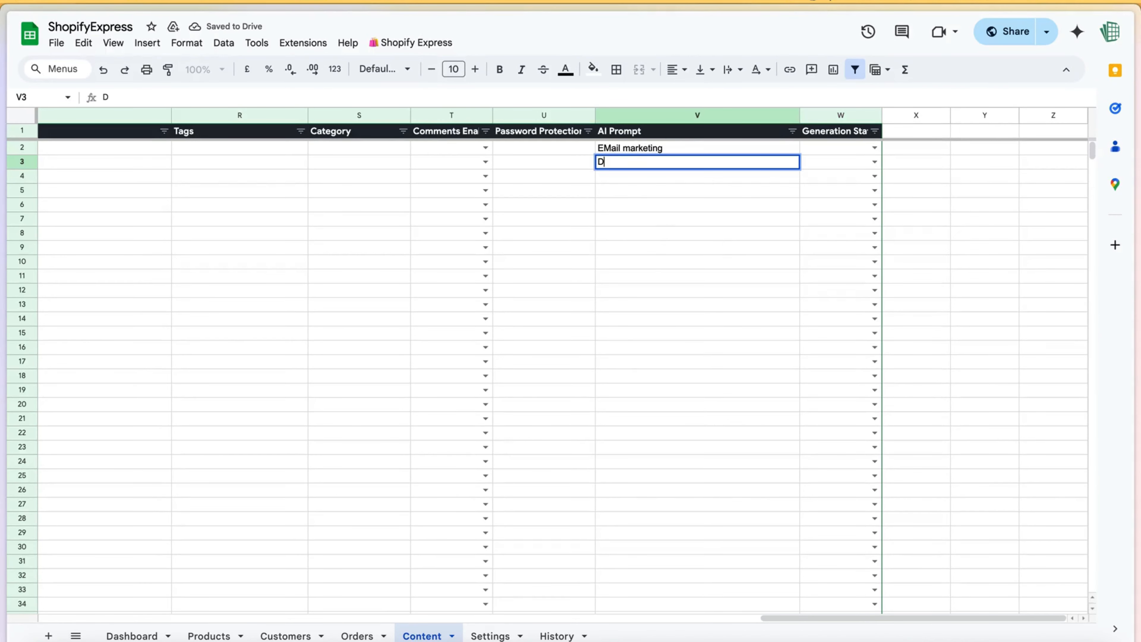
{"action": "type", "text": "igital Marketi"}
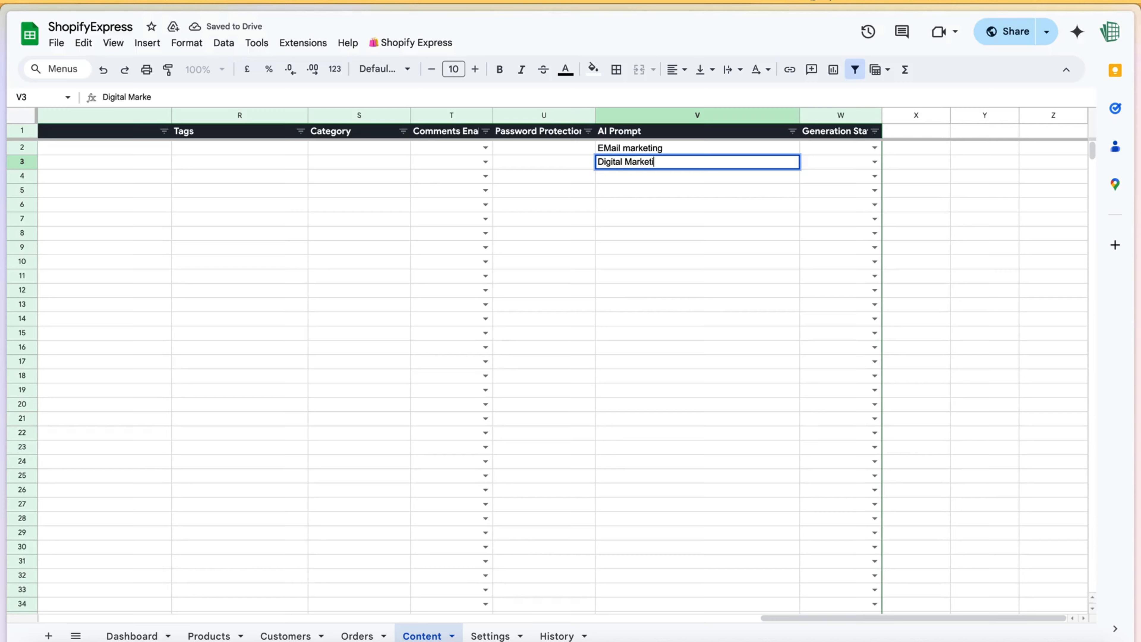
{"action": "type", "text": "ng"}
{"action": "left_click", "coordinate": [650, 180]}
{"action": "type", "text": "Bloggi"}
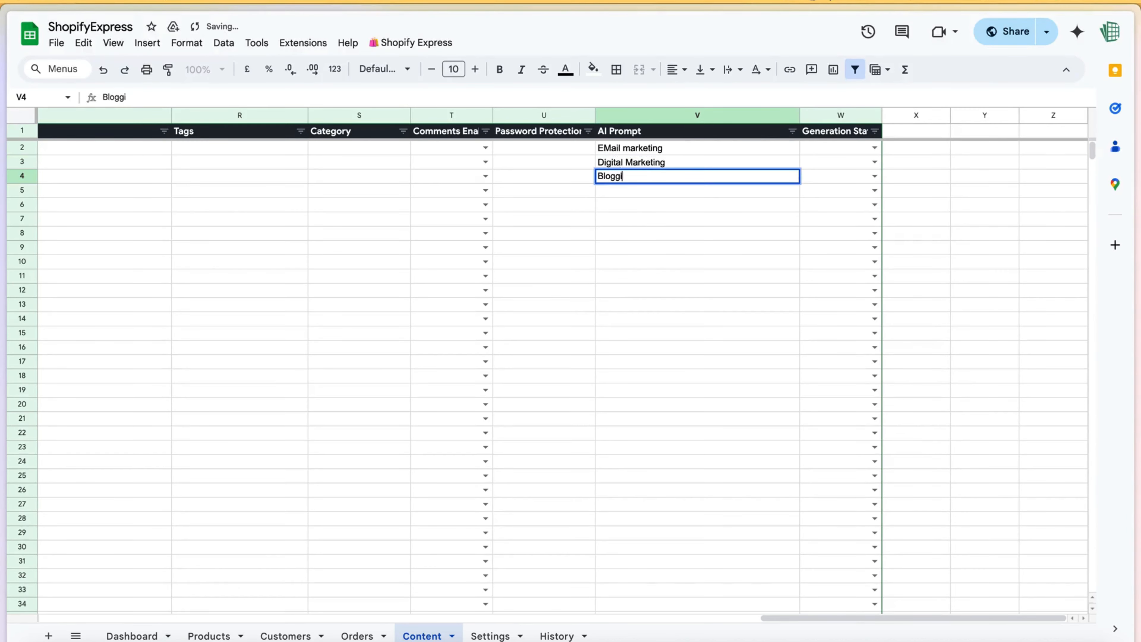
{"action": "type", "text": "ng Tips"}
{"action": "key", "text": "Return"}
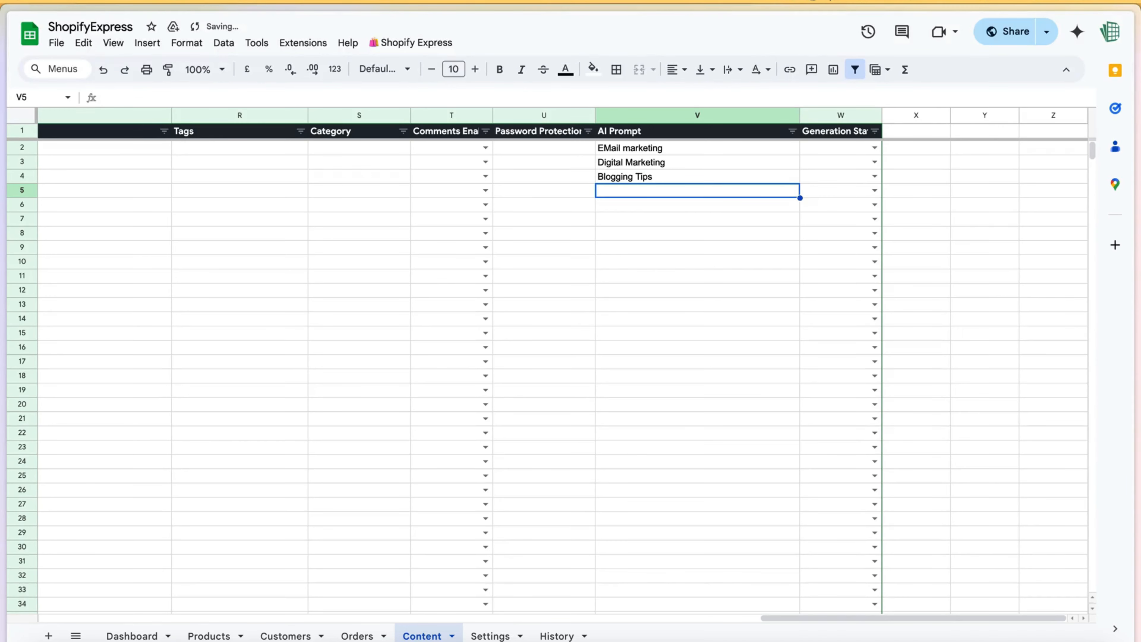
Enter "How to build Backlinks" as the AI prompt in cell V5.
{"action": "type", "text": "Seo"}
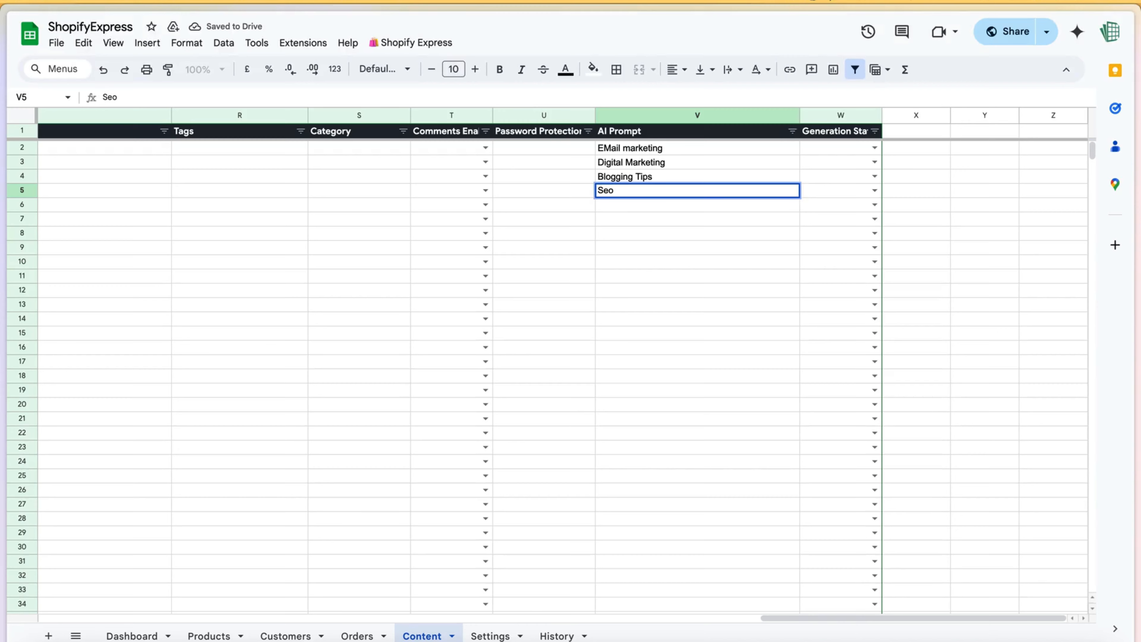
{"action": "type", "text": "e"}
{"action": "key", "text": "BackSpace"}
{"action": "key", "text": "BackSpace"}
{"action": "type", "text": "Ho"}
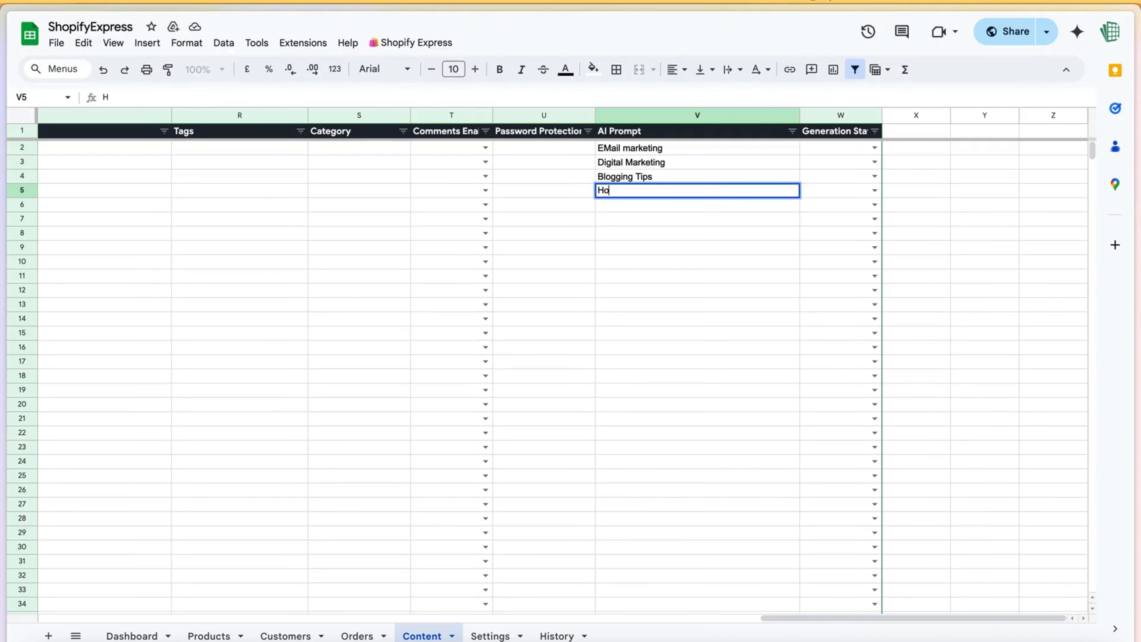
{"action": "type", "text": "w to build Backlinks"}
{"action": "key", "text": "Return"}
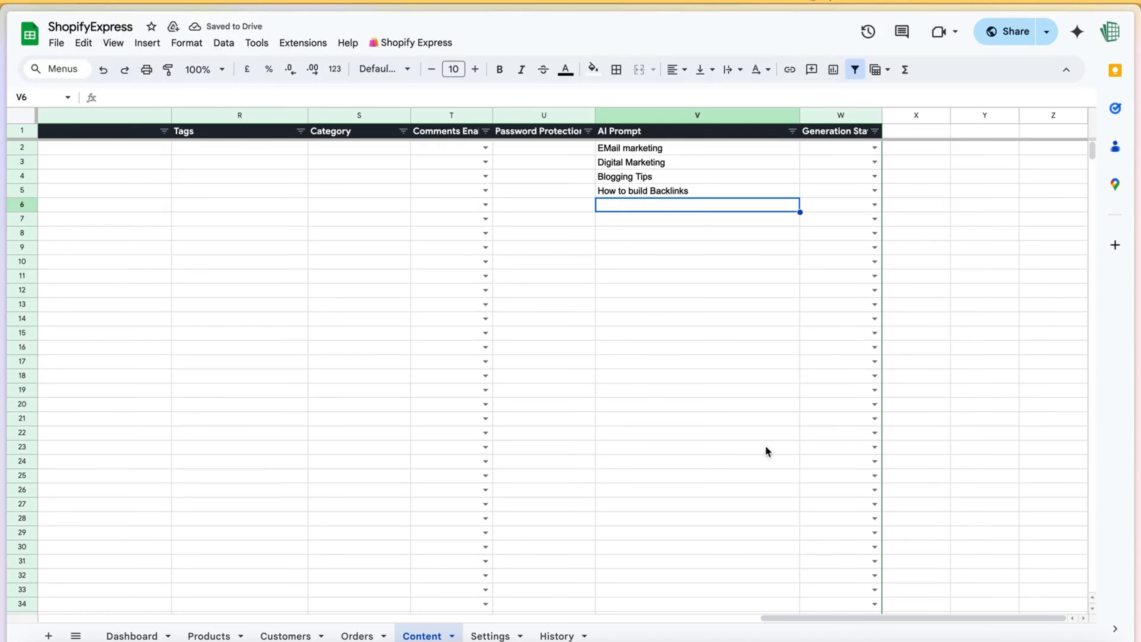
Set the Type to Blog Post for rows 2 to 5 of the Content sheet.
{"action": "scroll", "coordinate": [869, 619], "scroll_direction": "left", "scroll_amount": 5}
{"action": "scroll", "coordinate": [229, 635], "scroll_direction": "left", "scroll_amount": 10}
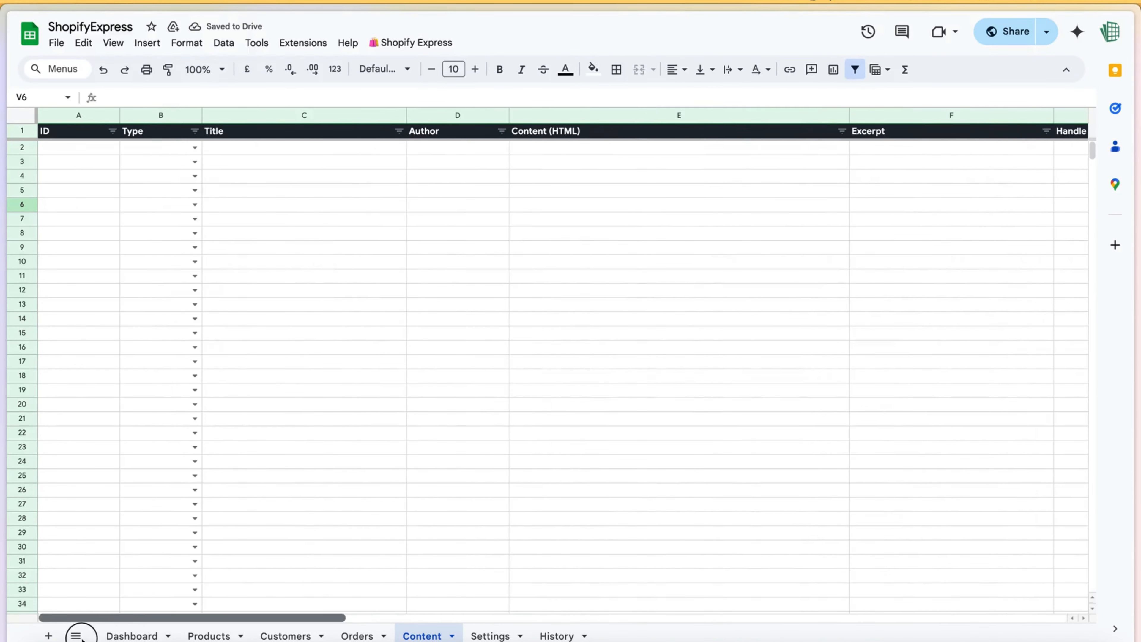
{"action": "left_click", "coordinate": [195, 147]}
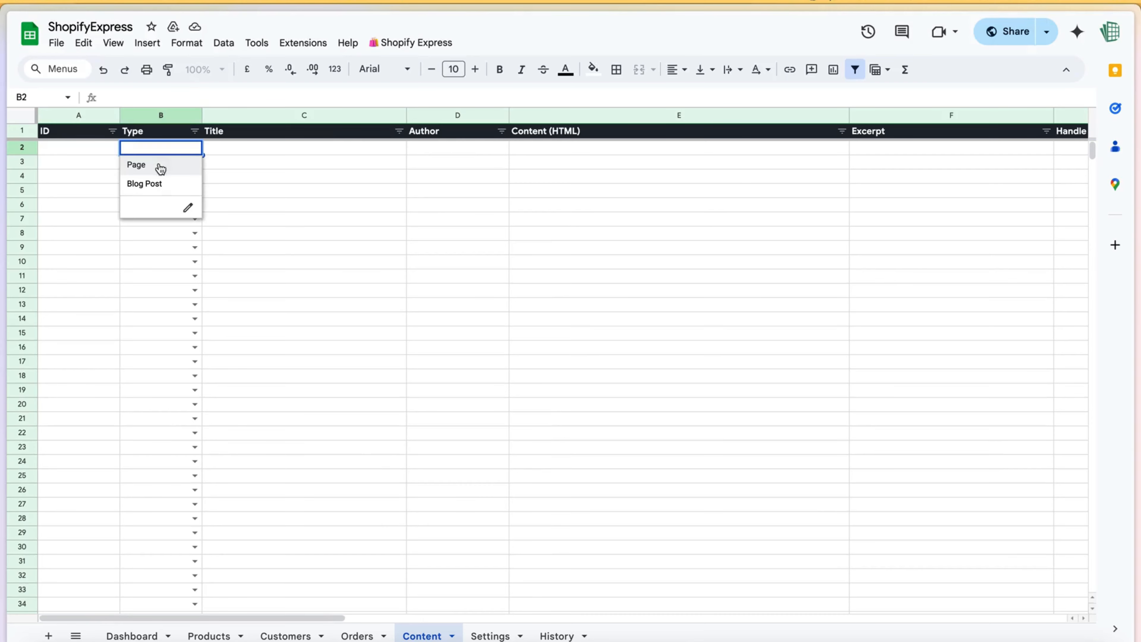
{"action": "left_click", "coordinate": [145, 183]}
{"action": "left_click", "coordinate": [195, 162]}
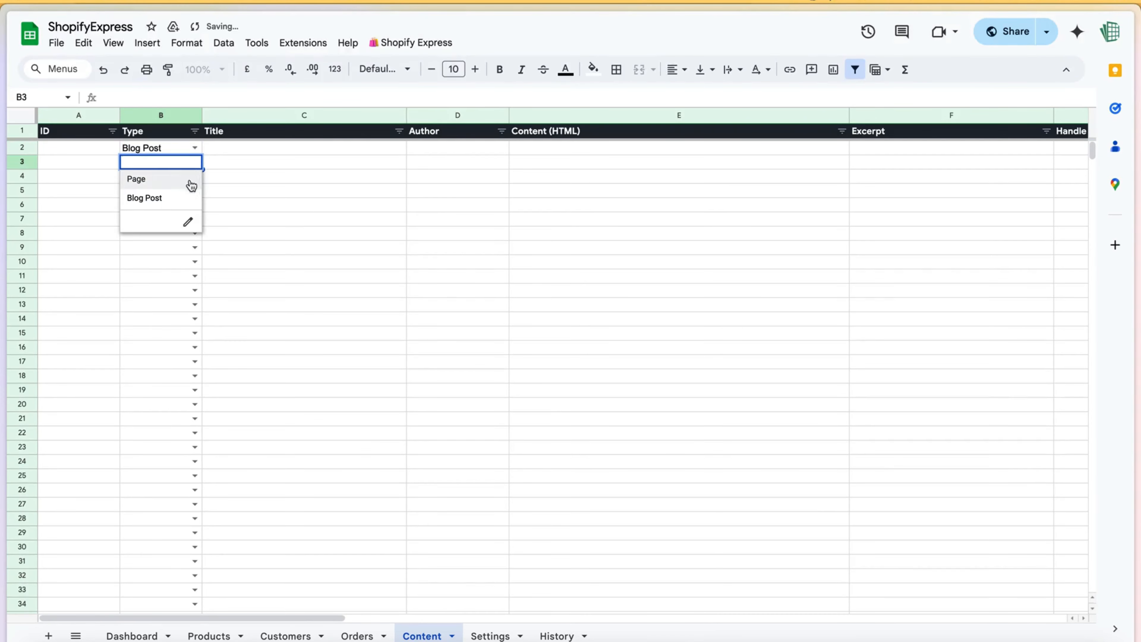
{"action": "left_click", "coordinate": [188, 195]}
{"action": "key", "text": "ctrl+c"}
{"action": "left_click", "coordinate": [171, 178]}
{"action": "left_click_drag", "start_coordinate": [171, 179], "coordinate": [173, 189]}
{"action": "key", "text": "ctrl+v"}
{"action": "left_click", "coordinate": [237, 229]}
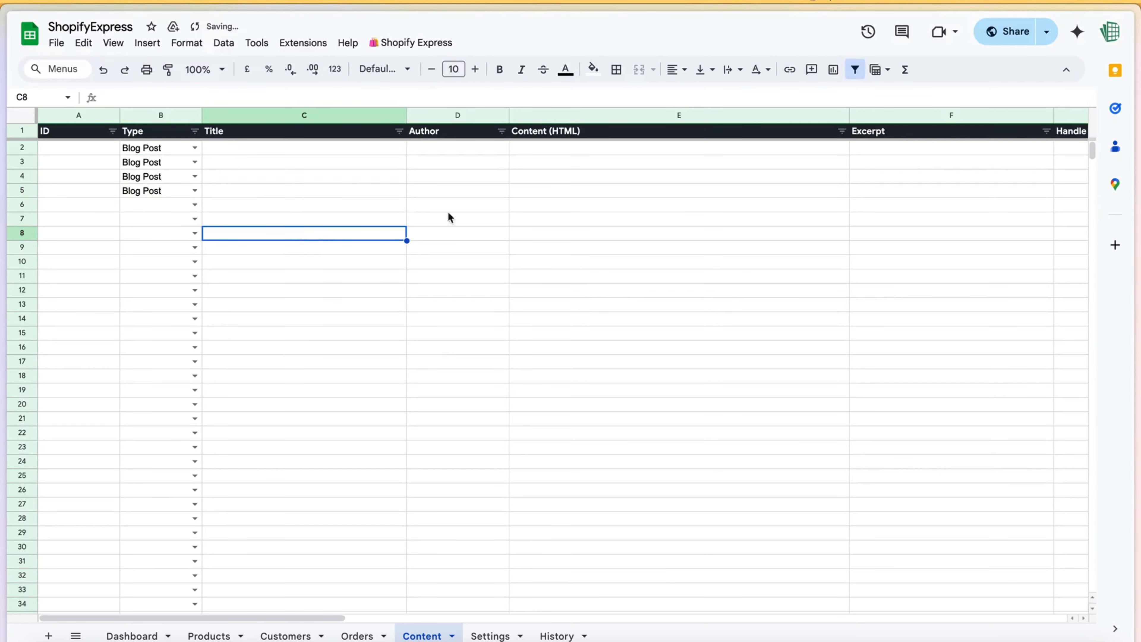
Run Shopify Express's Generate Content command for the prompts in the Content sheet.
{"action": "left_click", "coordinate": [419, 49]}
{"action": "mouse_move", "coordinate": [450, 67]}
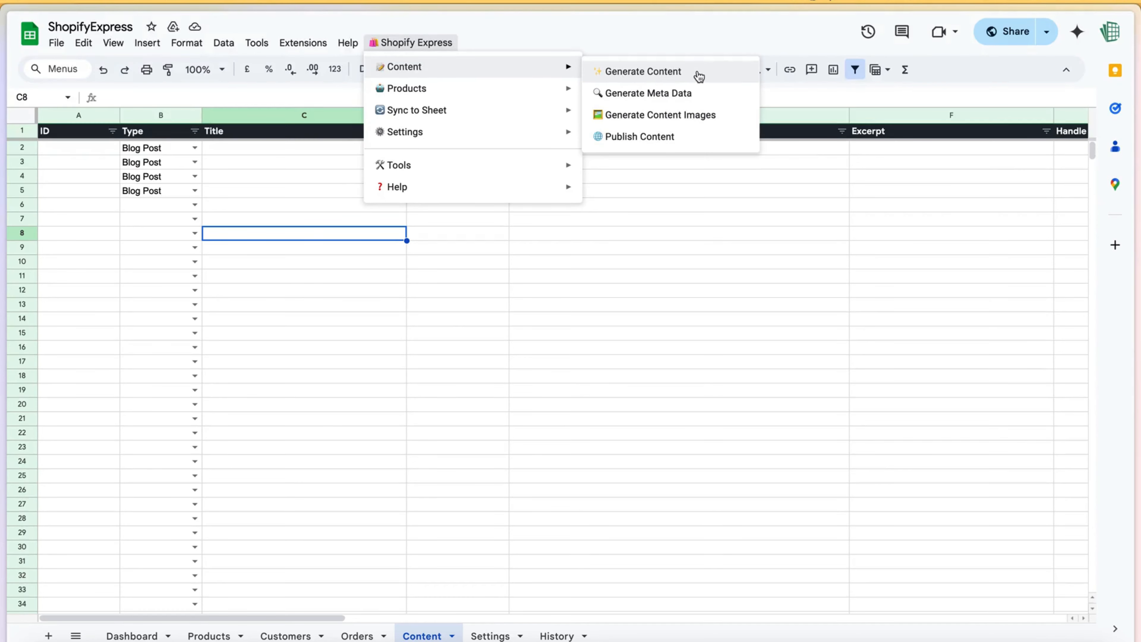
{"action": "left_click", "coordinate": [699, 75]}
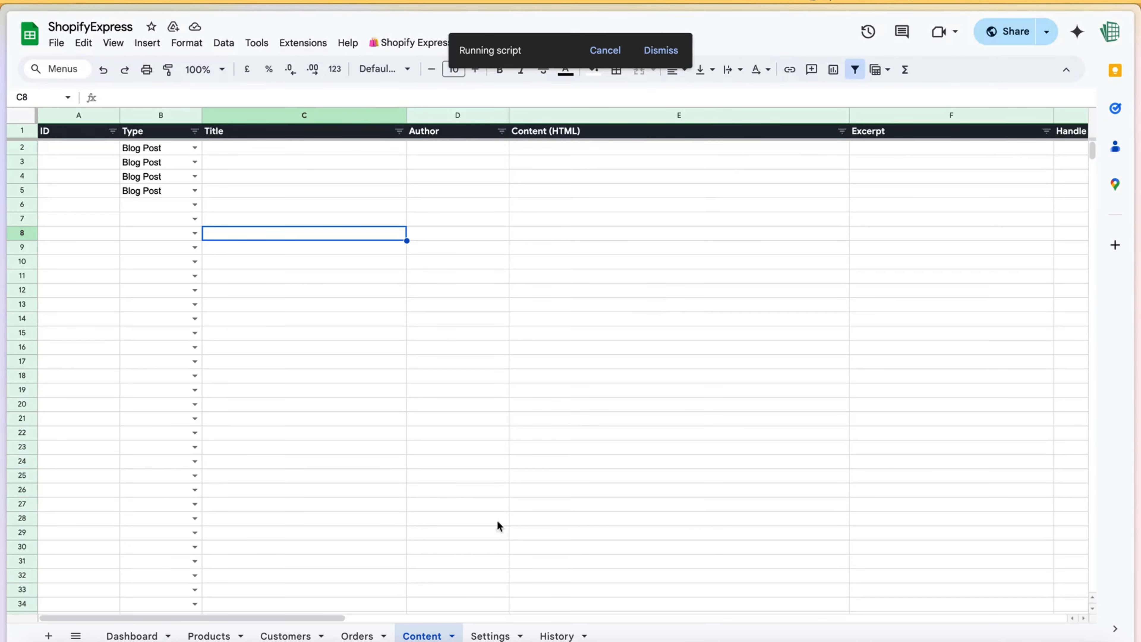
Review the AI configuration in the Settings sheet and the logged actions in the History sheet while the script runs.
{"action": "left_click", "coordinate": [481, 635]}
{"action": "scroll", "coordinate": [457, 320], "scroll_direction": "up", "scroll_amount": 10}
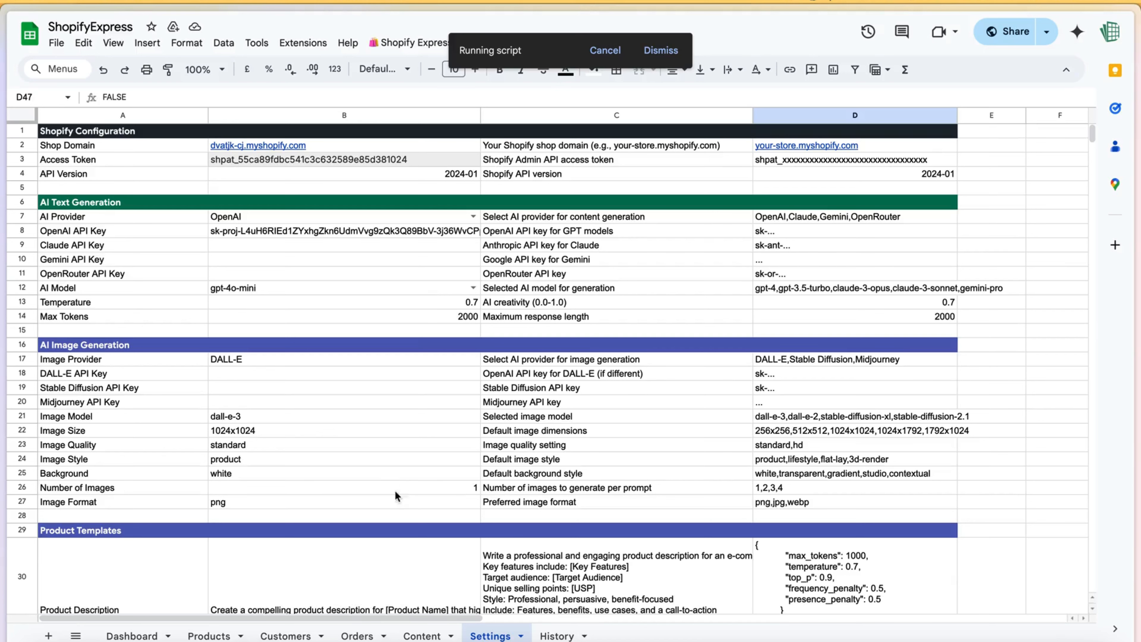
{"action": "left_click", "coordinate": [423, 635]}
{"action": "left_click", "coordinate": [506, 246]}
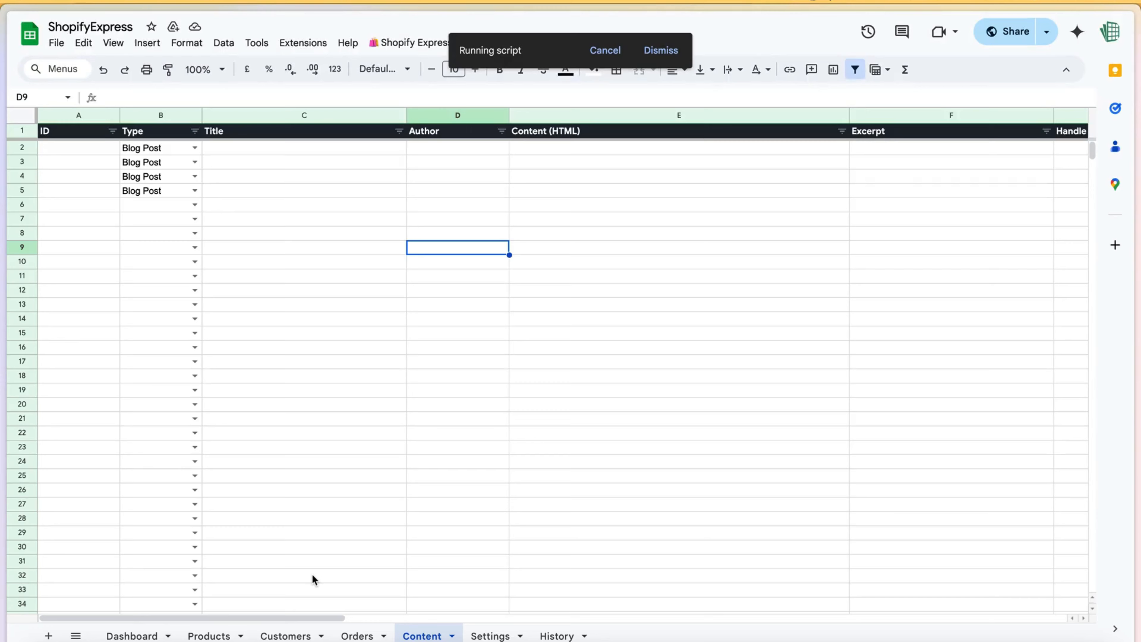
{"action": "left_click", "coordinate": [547, 630]}
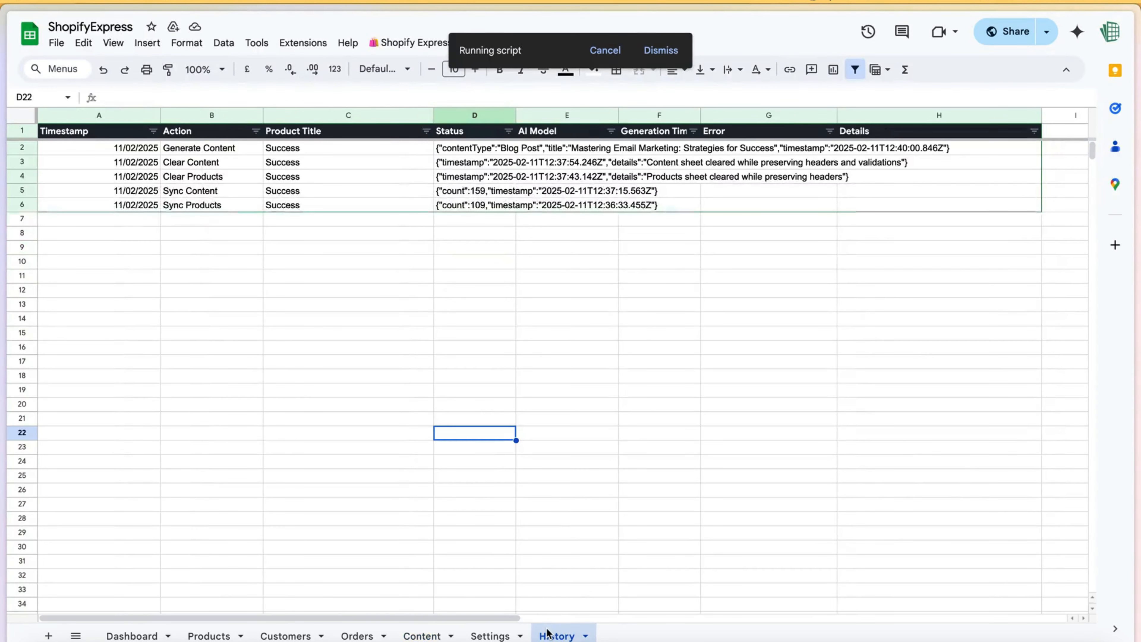
{"action": "left_click", "coordinate": [497, 148]}
{"action": "left_click", "coordinate": [476, 320]}
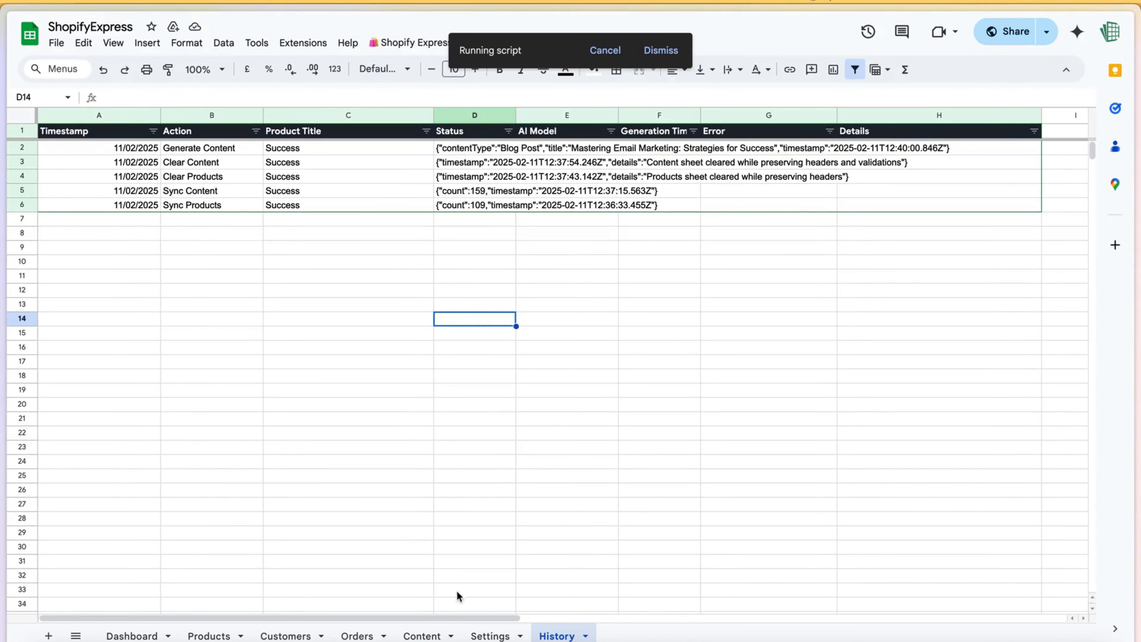
View the generated HTML in cell E2 of the Content sheet and reduce row 2's height to about three lines of text.
{"action": "left_click", "coordinate": [427, 634]}
{"action": "left_click", "coordinate": [521, 225]}
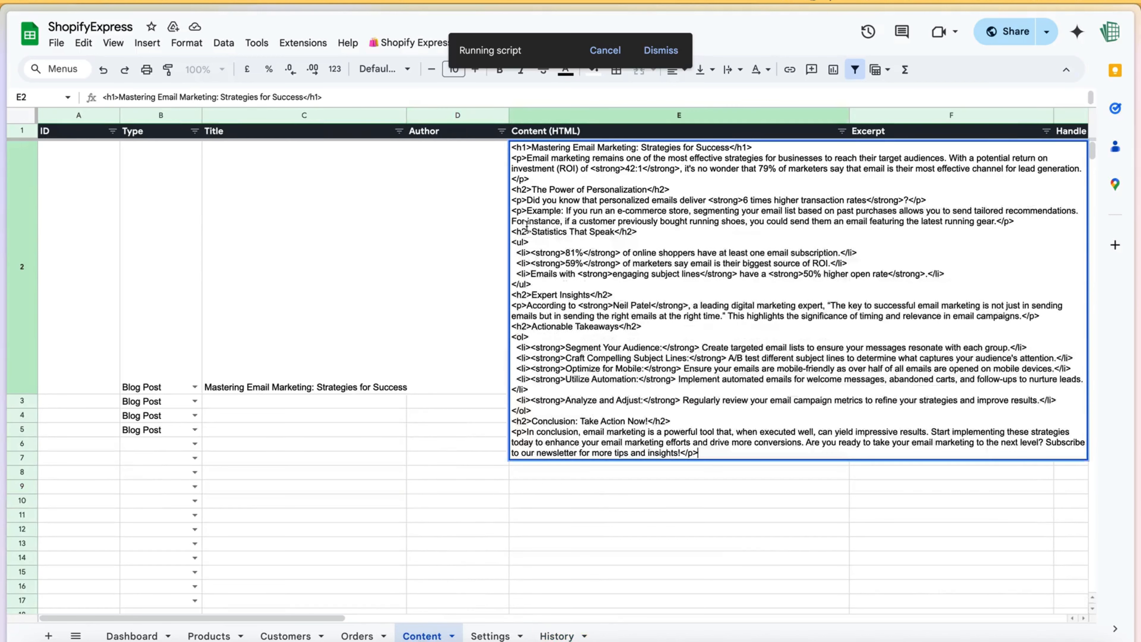
{"action": "left_click", "coordinate": [413, 489]}
{"action": "left_click_drag", "start_coordinate": [22, 393], "coordinate": [67, 179]}
{"action": "left_click", "coordinate": [450, 327]}
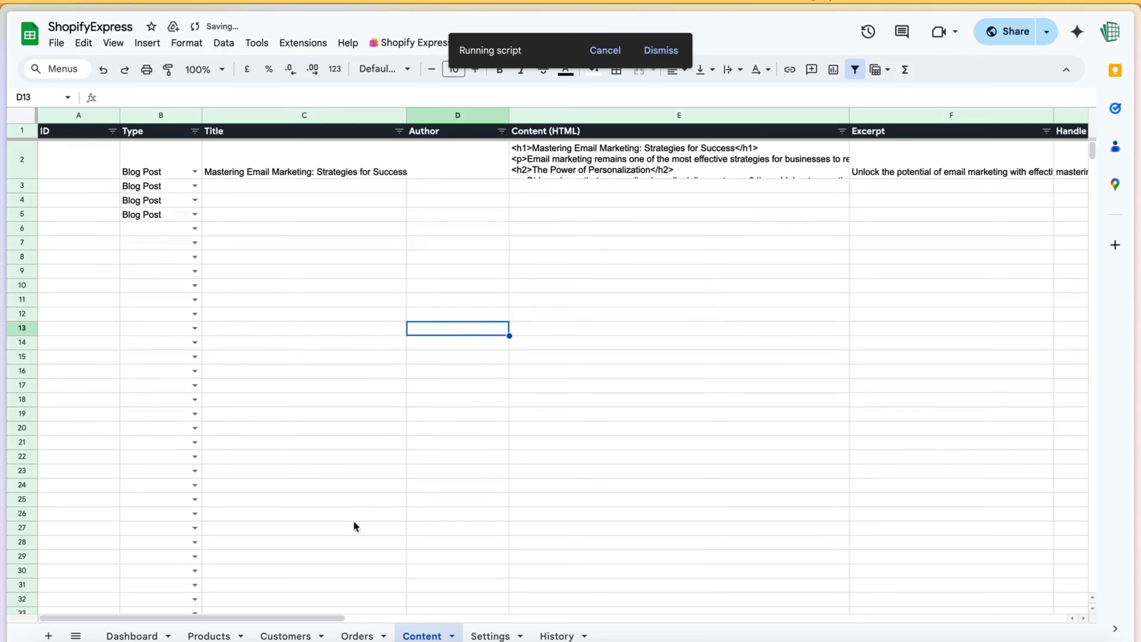
Examine the generated handle, SEO titles and SEO descriptions of the first blog posts in the Content sheet.
{"action": "left_click_drag", "start_coordinate": [254, 621], "coordinate": [441, 618]}
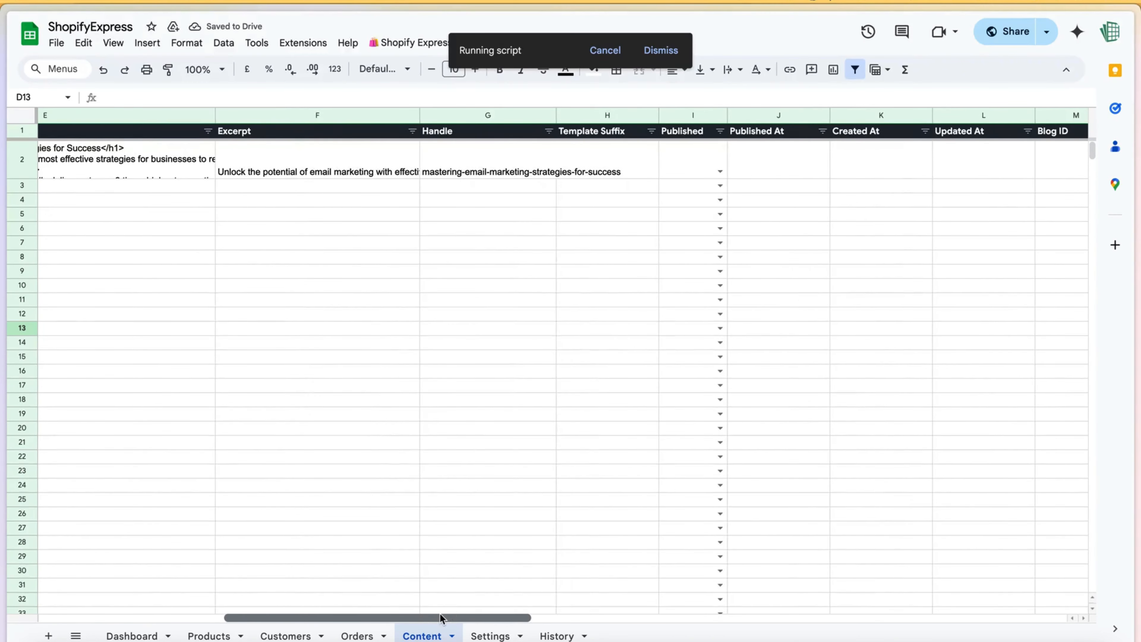
{"action": "left_click", "coordinate": [474, 164]}
{"action": "left_click", "coordinate": [452, 246]}
{"action": "left_click_drag", "start_coordinate": [382, 619], "coordinate": [698, 627]}
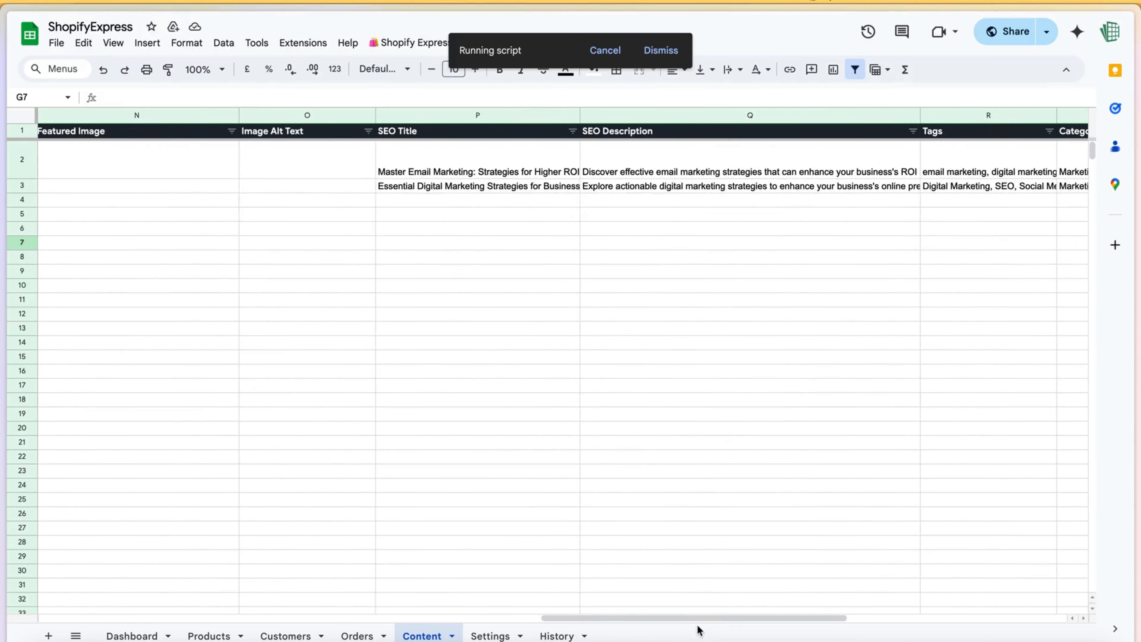
{"action": "double_click", "coordinate": [541, 177]}
{"action": "left_click", "coordinate": [642, 184]}
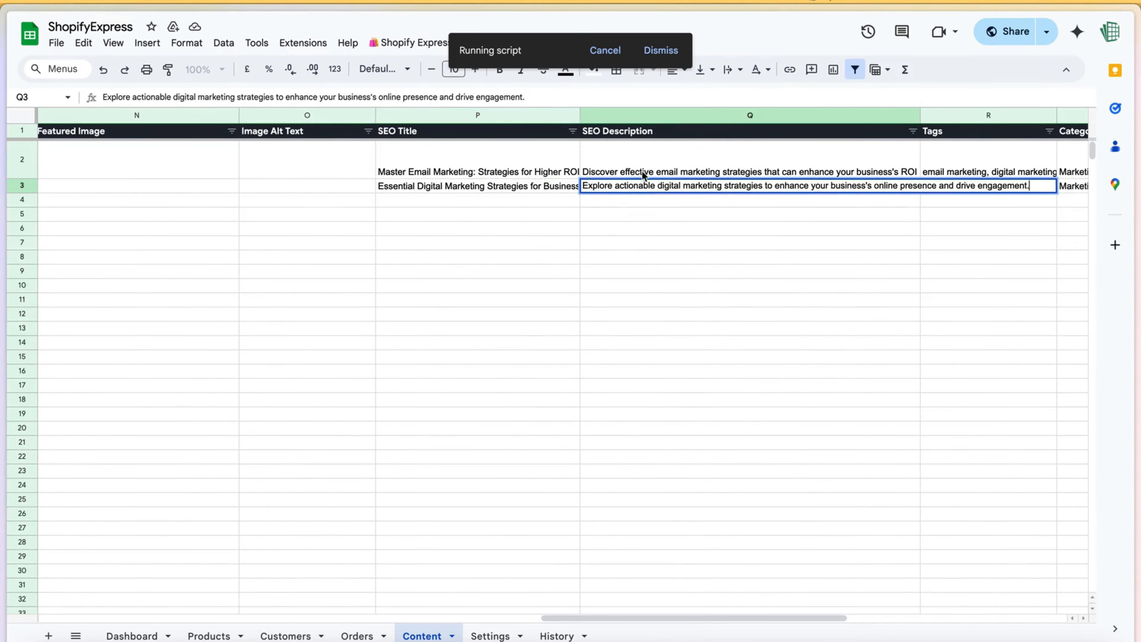
{"action": "left_click", "coordinate": [642, 161]}
{"action": "left_click", "coordinate": [651, 273]}
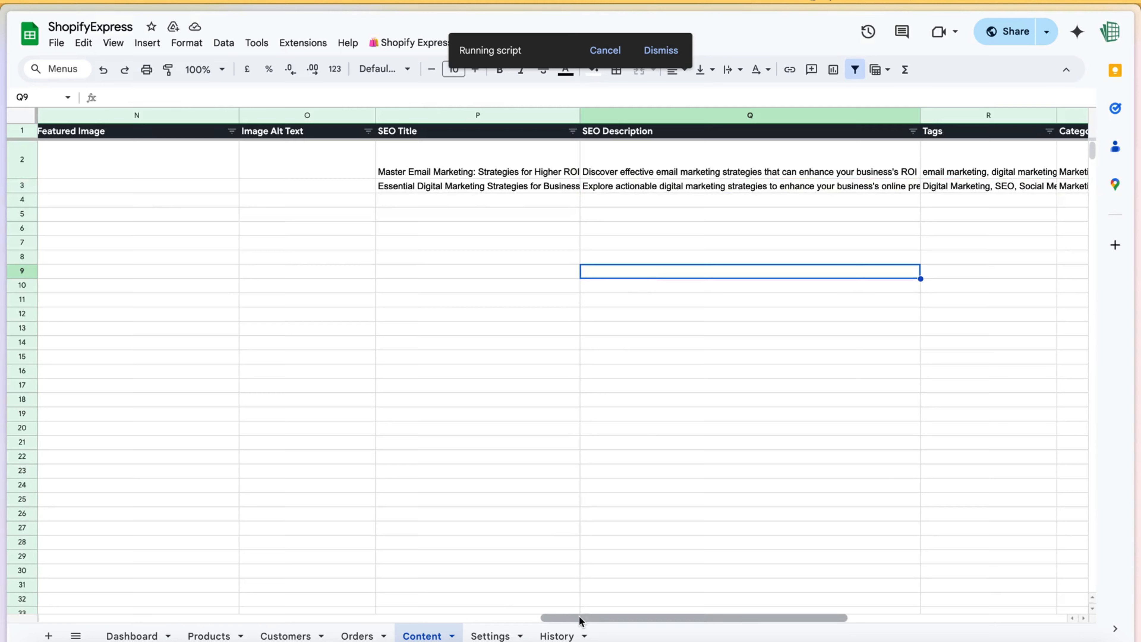
Check the generated tags and category of the email marketing post in row 2, along with the Generation Status column.
{"action": "left_click_drag", "start_coordinate": [581, 620], "coordinate": [973, 617]}
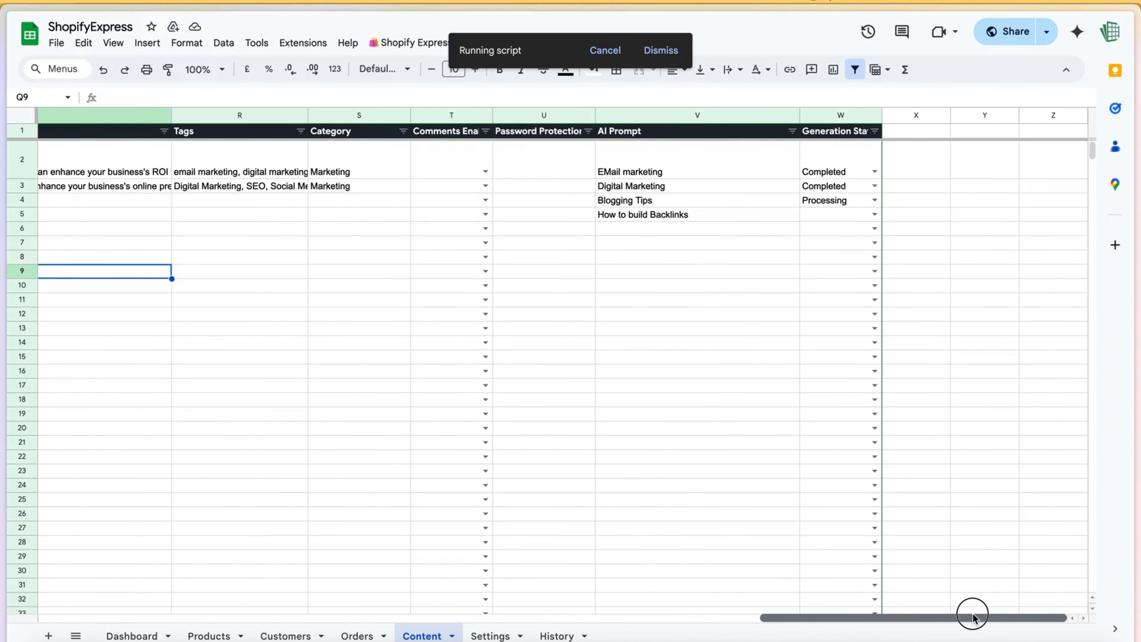
{"action": "left_click", "coordinate": [295, 173]}
{"action": "key", "text": "Return"}
{"action": "left_click", "coordinate": [323, 274]}
{"action": "left_click", "coordinate": [341, 150]}
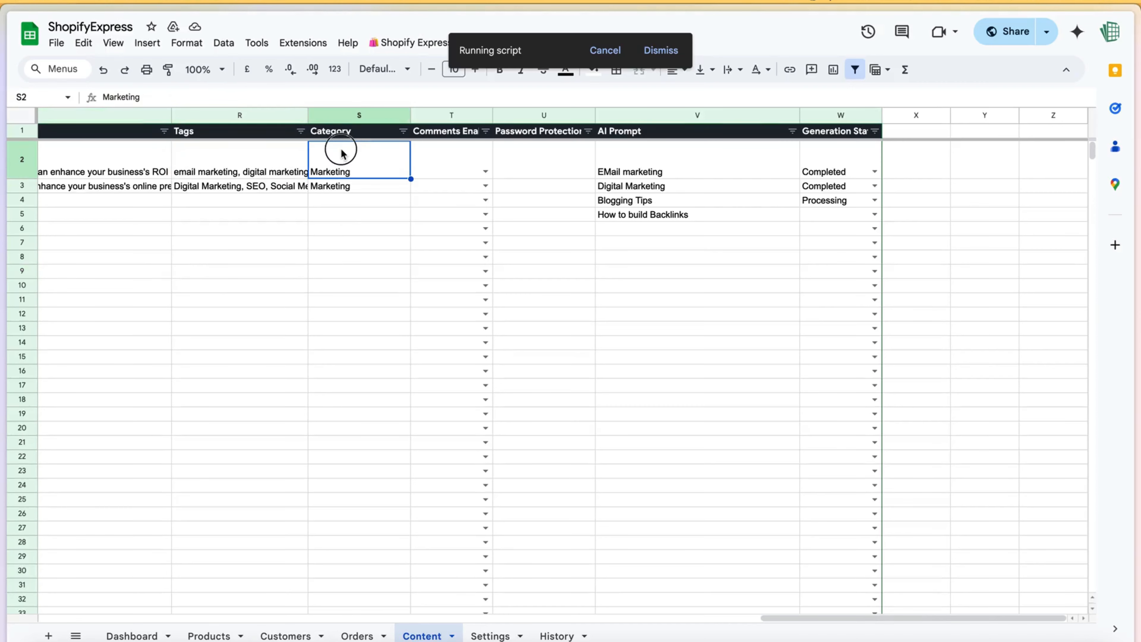
{"action": "key", "text": "Return"}
{"action": "left_click", "coordinate": [362, 275]}
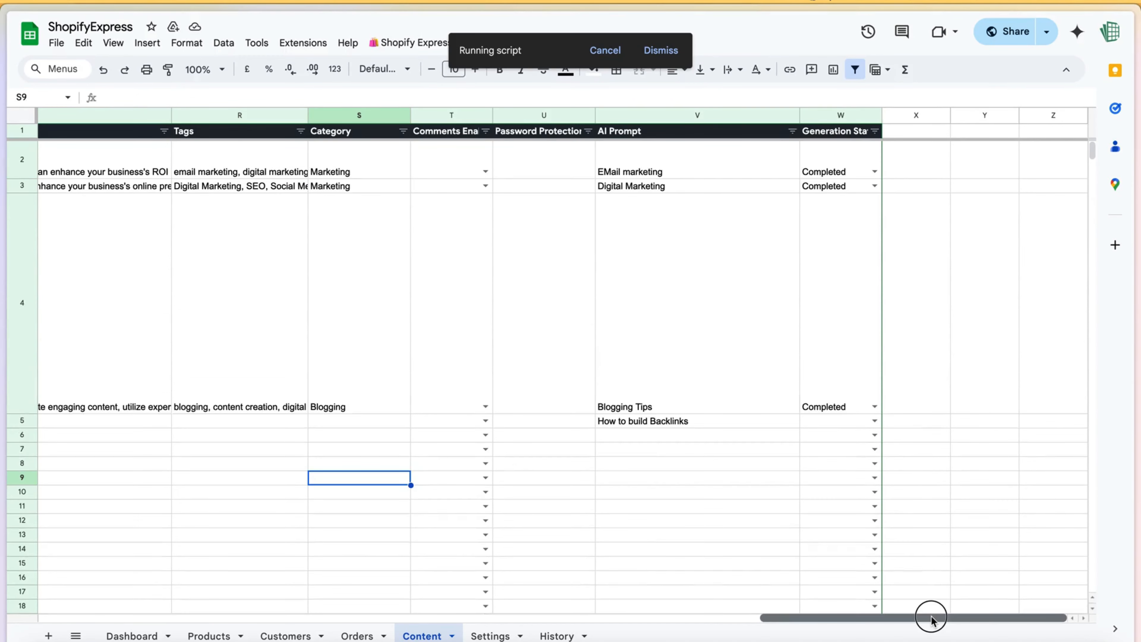
Reduce the heights of rows 4 and 5 in the Content sheet to about three lines of text each.
{"action": "left_click_drag", "start_coordinate": [929, 619], "coordinate": [60, 616]}
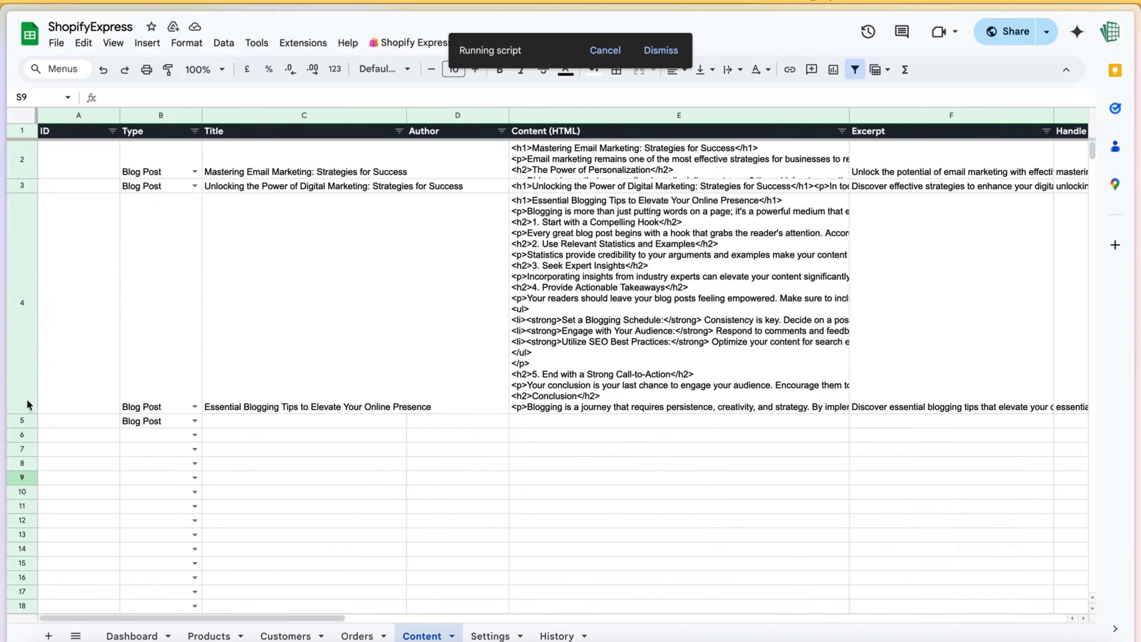
{"action": "left_click_drag", "start_coordinate": [21, 414], "coordinate": [74, 225]}
{"action": "left_click", "coordinate": [507, 408]}
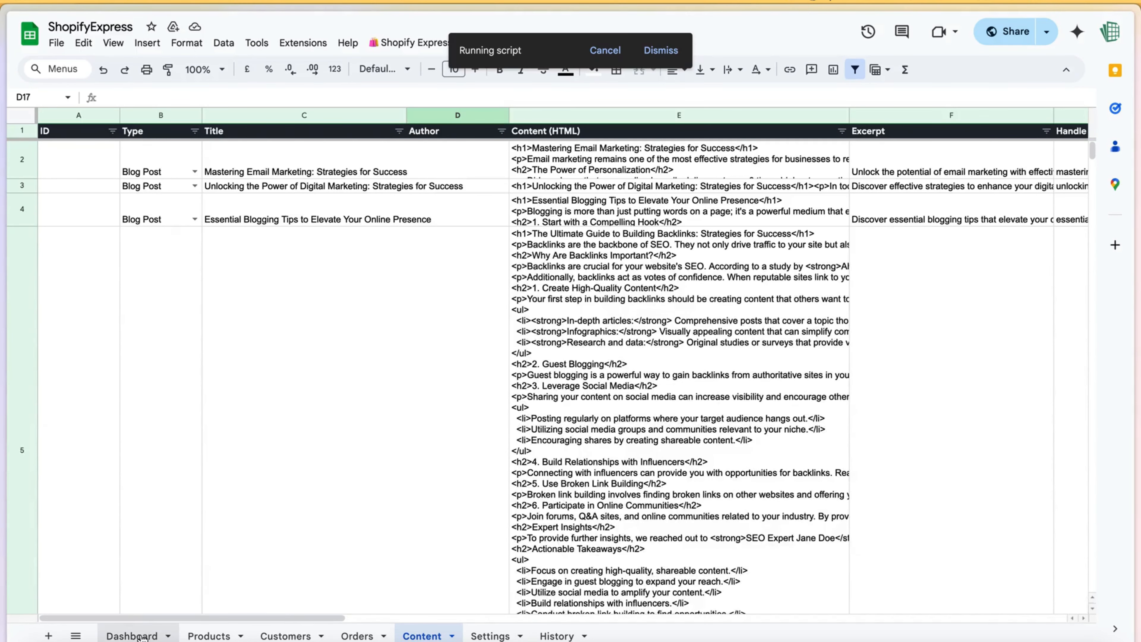
{"action": "left_click", "coordinate": [129, 380]}
{"action": "scroll", "coordinate": [128, 395], "scroll_direction": "down", "scroll_amount": 4}
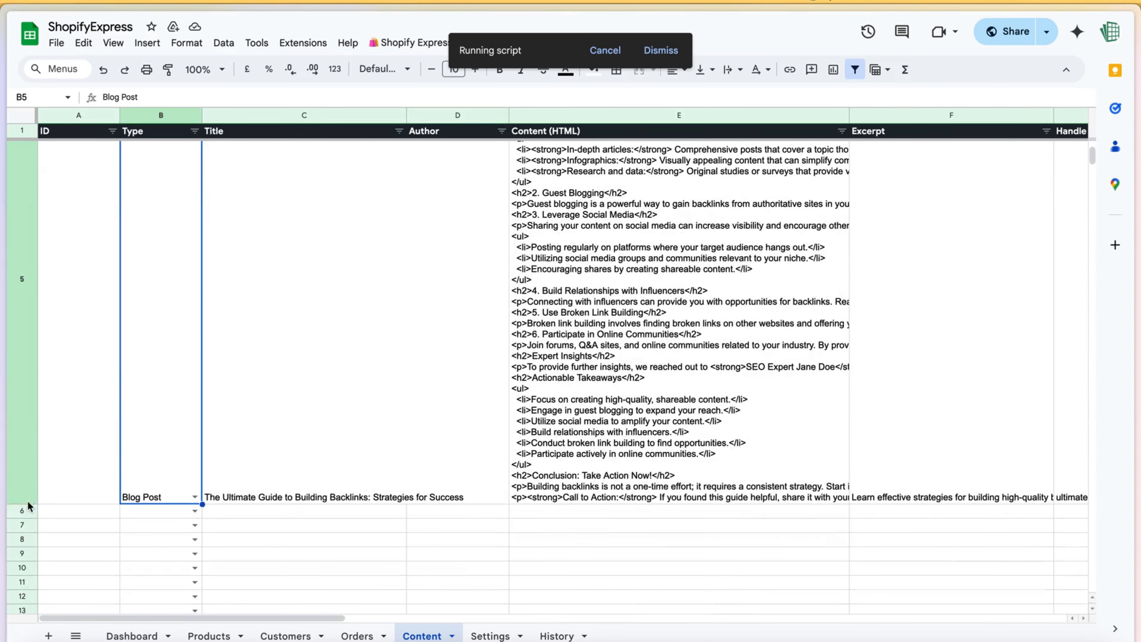
{"action": "left_click_drag", "start_coordinate": [29, 476], "coordinate": [69, 178]}
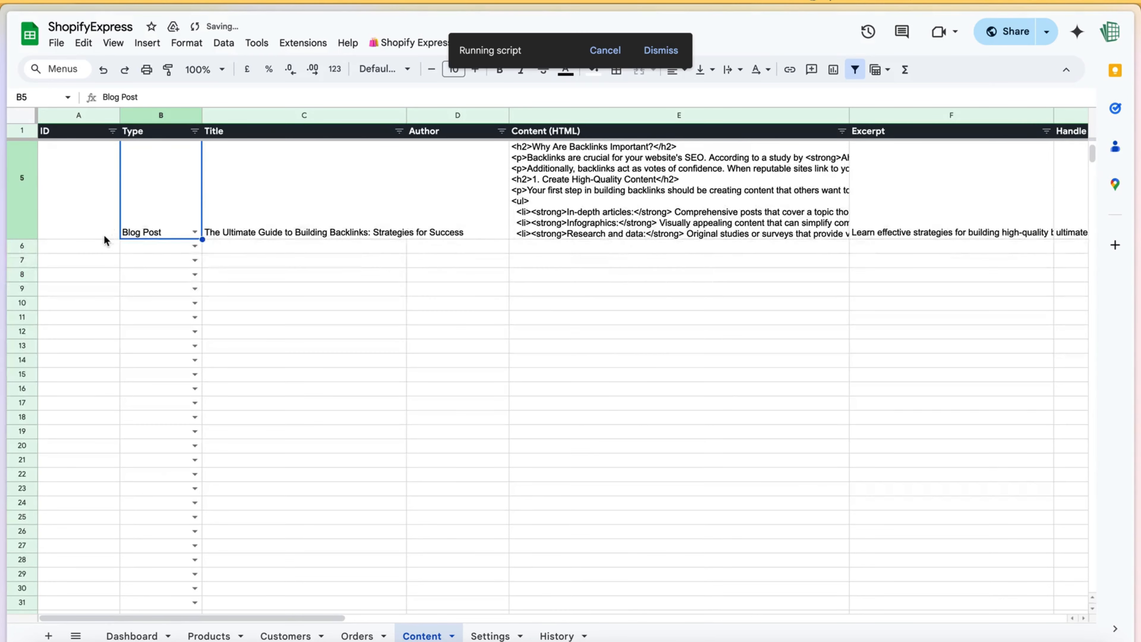
{"action": "scroll", "coordinate": [67, 332], "scroll_direction": "up", "scroll_amount": 2}
{"action": "left_click_drag", "start_coordinate": [23, 347], "coordinate": [40, 260]}
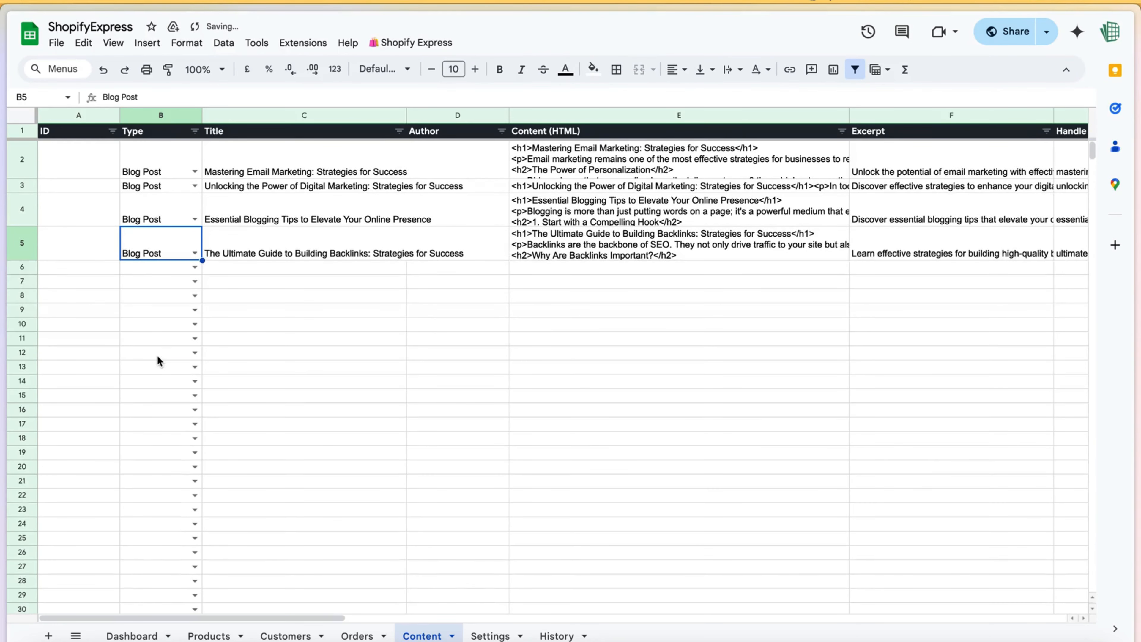
Review the AI Generation Statistics and Content Analytics on the Dashboard sheet and the Generate Content entries in the History sheet.
{"action": "left_click", "coordinate": [143, 634]}
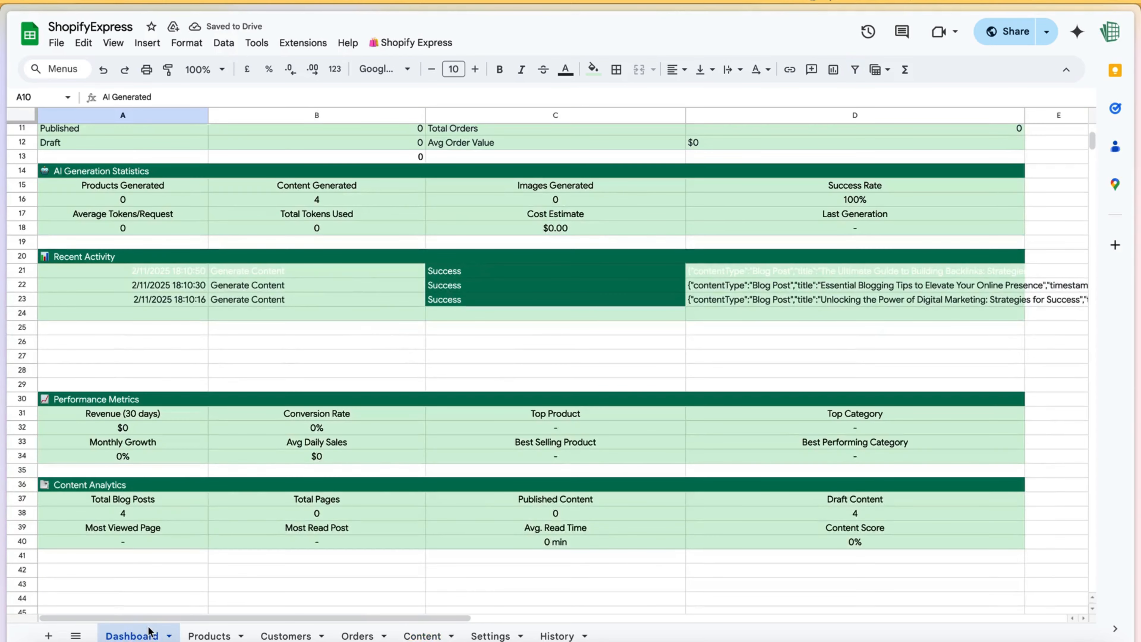
{"action": "scroll", "coordinate": [344, 396], "scroll_direction": "up", "scroll_amount": 5}
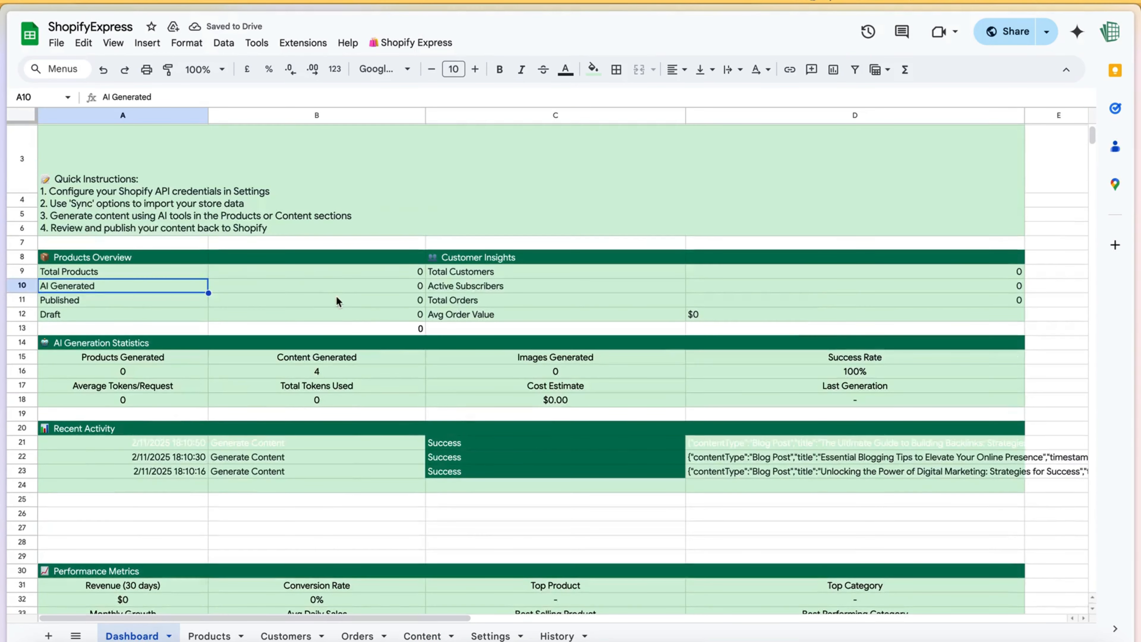
{"action": "left_click", "coordinate": [310, 374]}
{"action": "scroll", "coordinate": [323, 419], "scroll_direction": "up", "scroll_amount": 1}
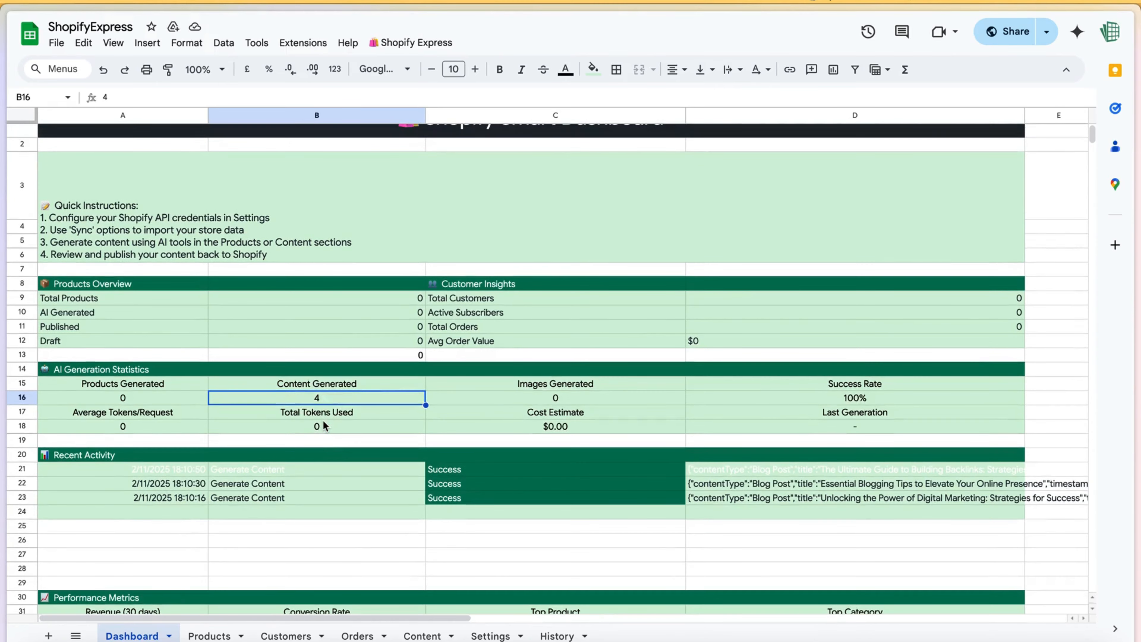
{"action": "scroll", "coordinate": [323, 420], "scroll_direction": "down", "scroll_amount": 5}
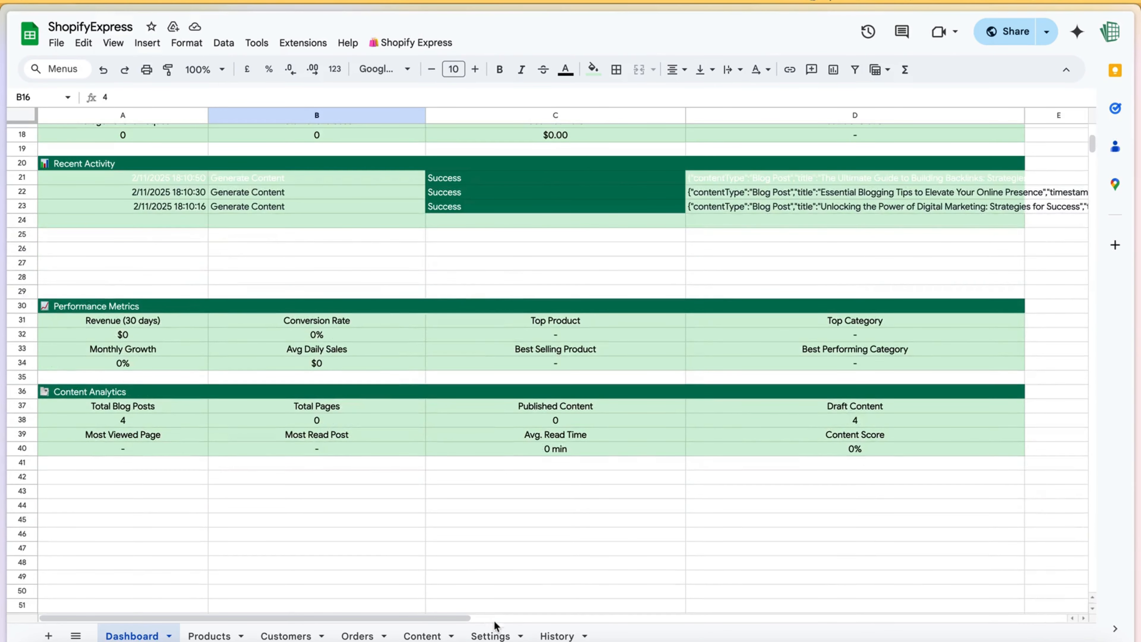
{"action": "left_click", "coordinate": [158, 422]}
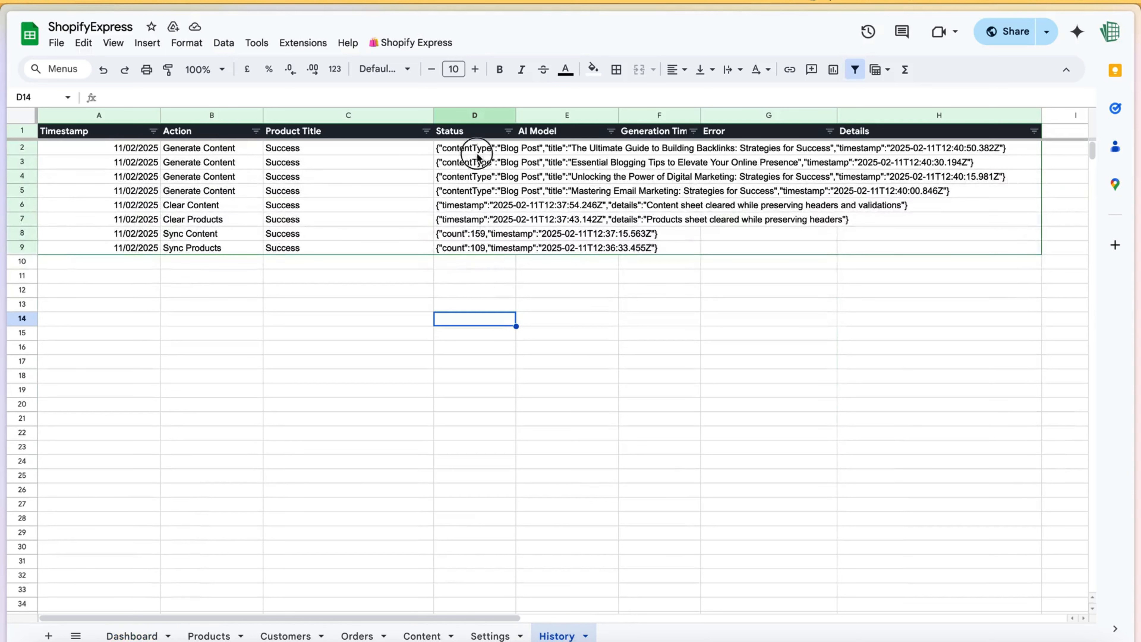
{"action": "left_click_drag", "start_coordinate": [478, 148], "coordinate": [474, 189]}
Run Generate Content Images for the Content sheet's blog posts and check the Featured Image cells in rows 2 to 5.
{"action": "left_click", "coordinate": [422, 635]}
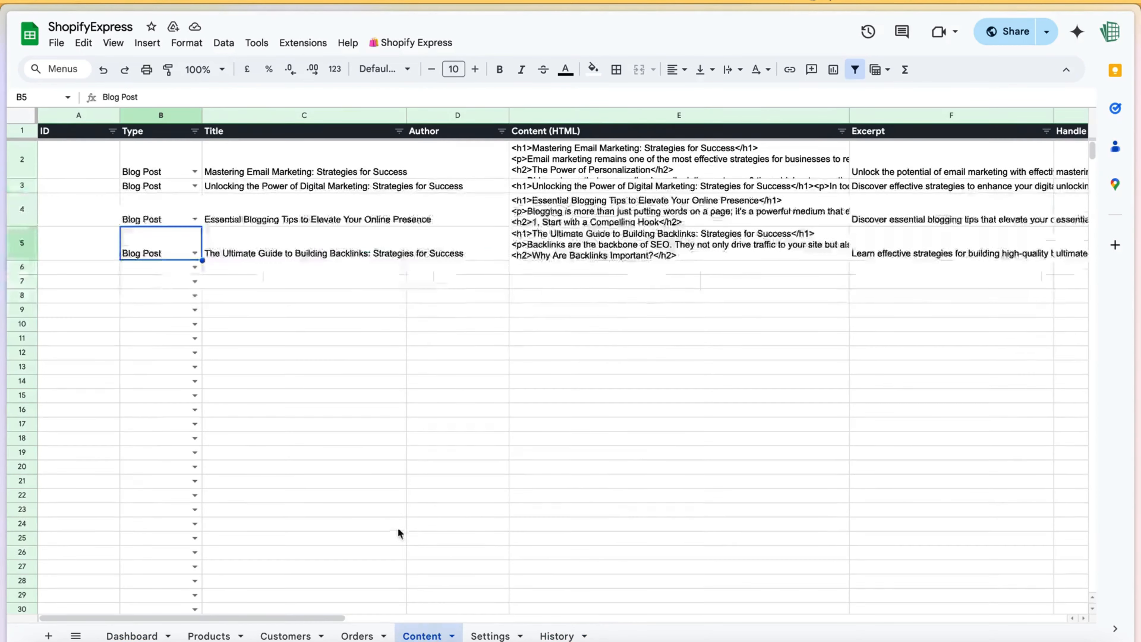
{"action": "left_click_drag", "start_coordinate": [245, 620], "coordinate": [632, 618]}
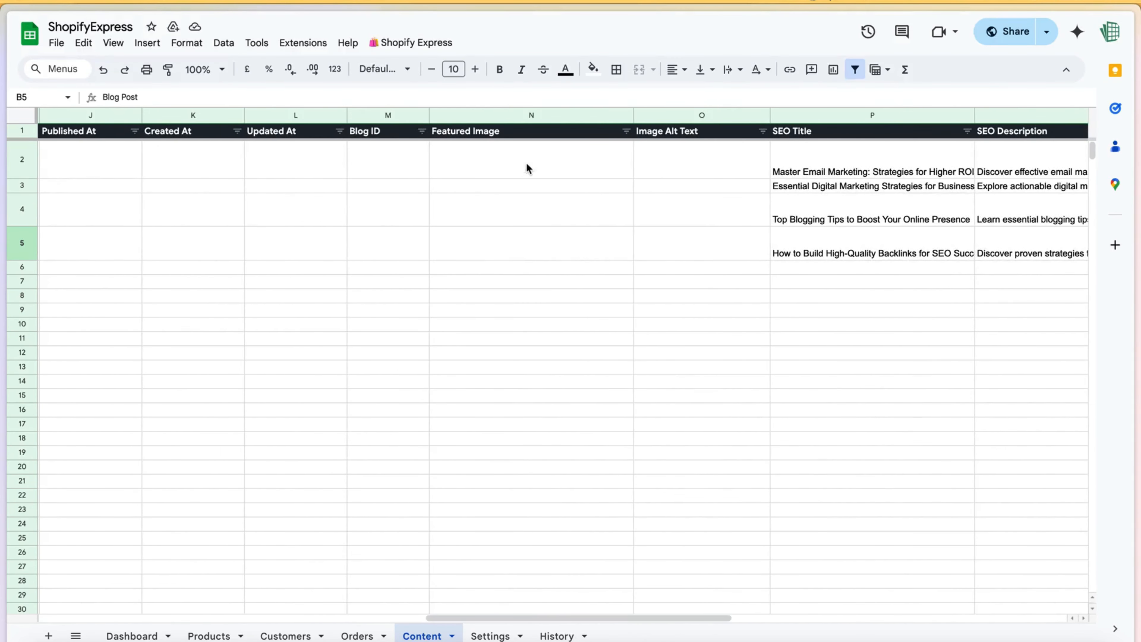
{"action": "left_click_drag", "start_coordinate": [529, 169], "coordinate": [532, 258]}
{"action": "left_click", "coordinate": [534, 297]}
{"action": "left_click", "coordinate": [424, 42]}
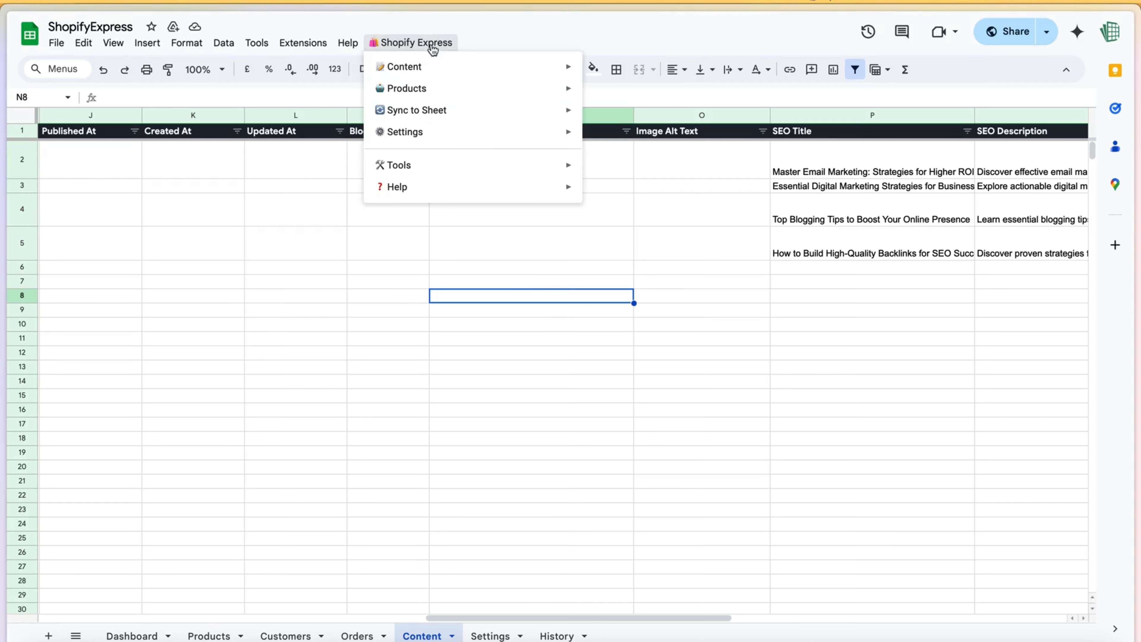
{"action": "mouse_move", "coordinate": [456, 68]}
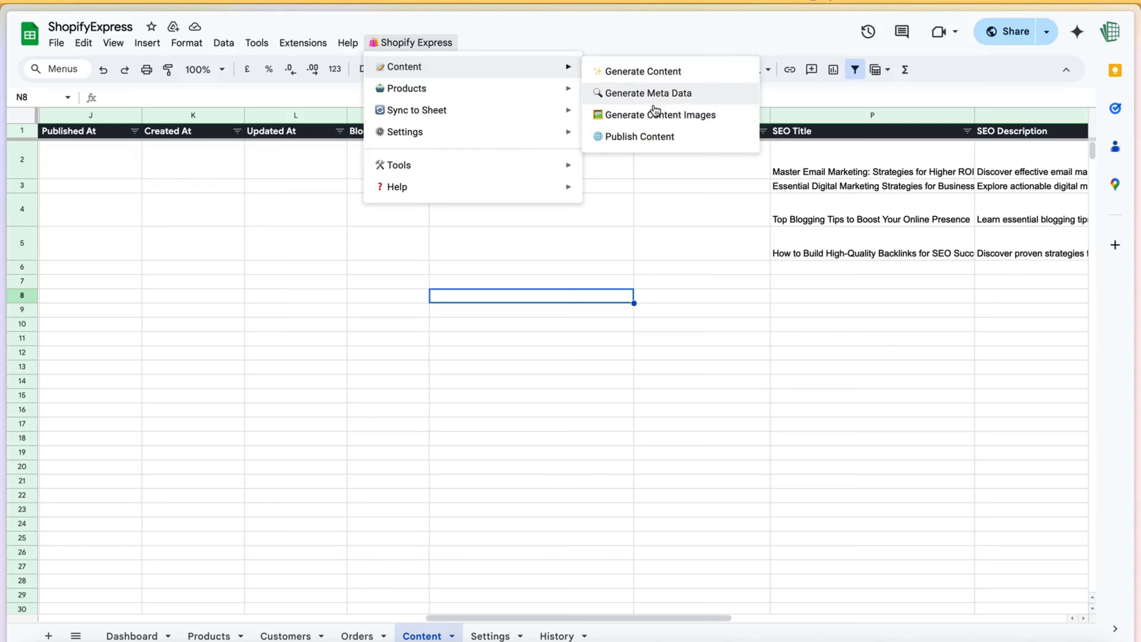
{"action": "left_click", "coordinate": [675, 116]}
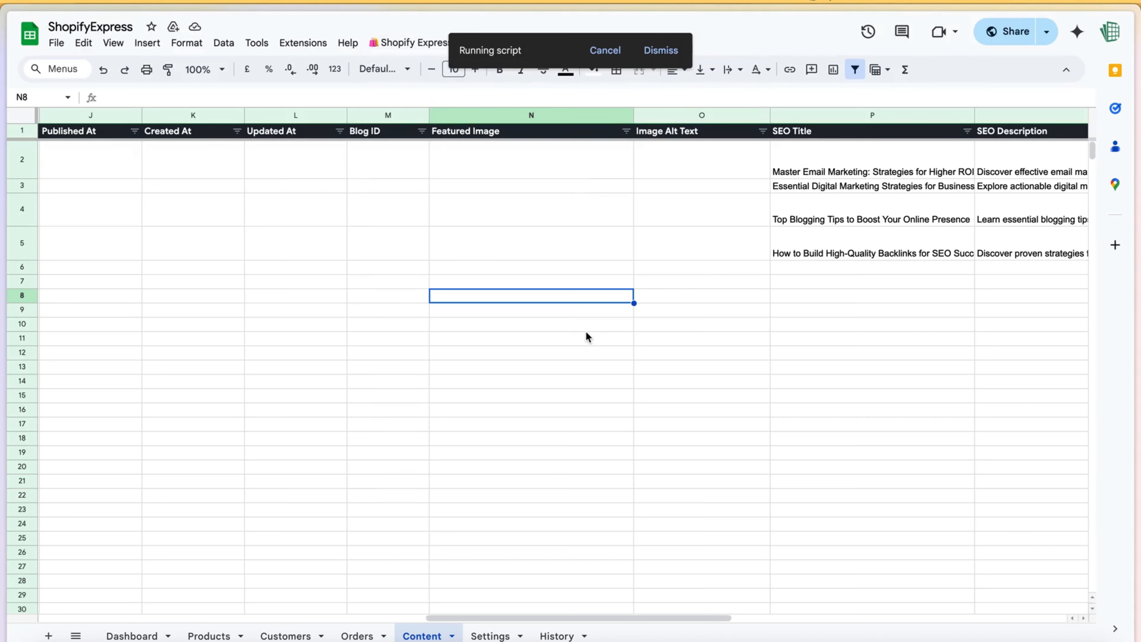
{"action": "left_click_drag", "start_coordinate": [505, 160], "coordinate": [516, 239]}
{"action": "left_click", "coordinate": [578, 342]}
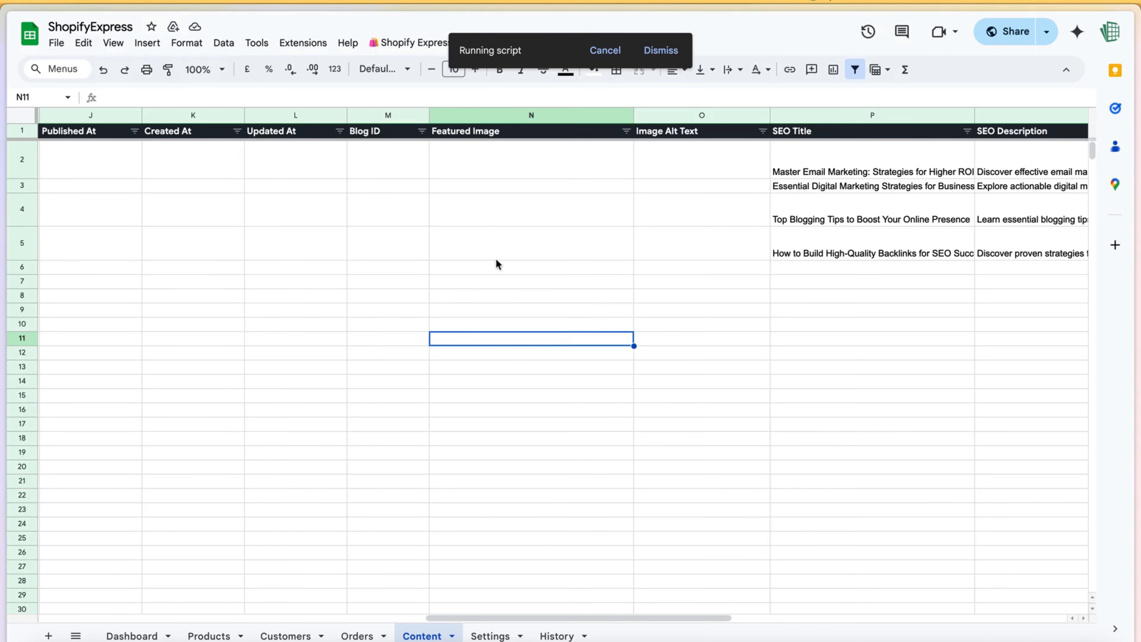
Copy the OpenAI API key into the DALL-E API Key field under AI Image Generation on the Settings sheet.
{"action": "left_click_drag", "start_coordinate": [583, 619], "coordinate": [1006, 637]}
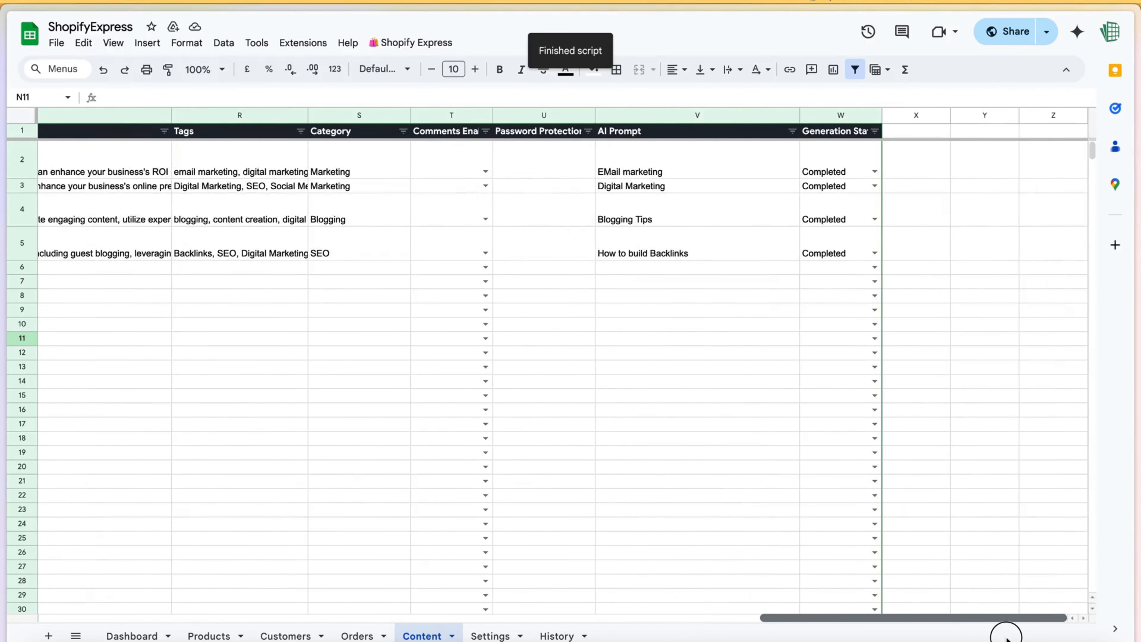
{"action": "left_click", "coordinate": [569, 638]}
{"action": "left_click", "coordinate": [490, 635]}
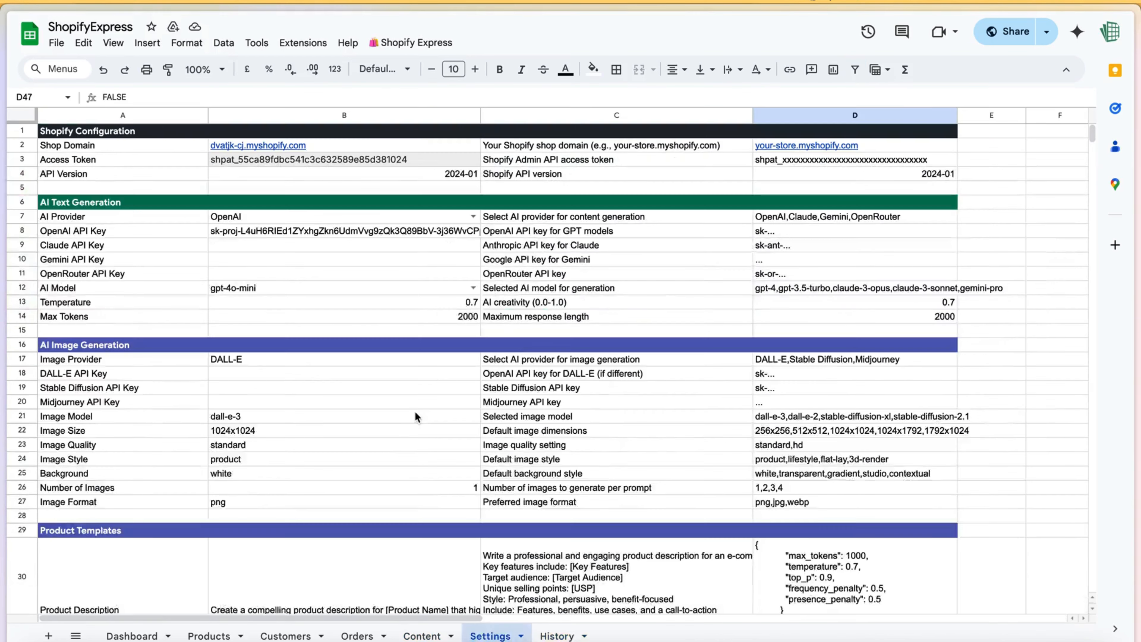
{"action": "left_click", "coordinate": [122, 374]}
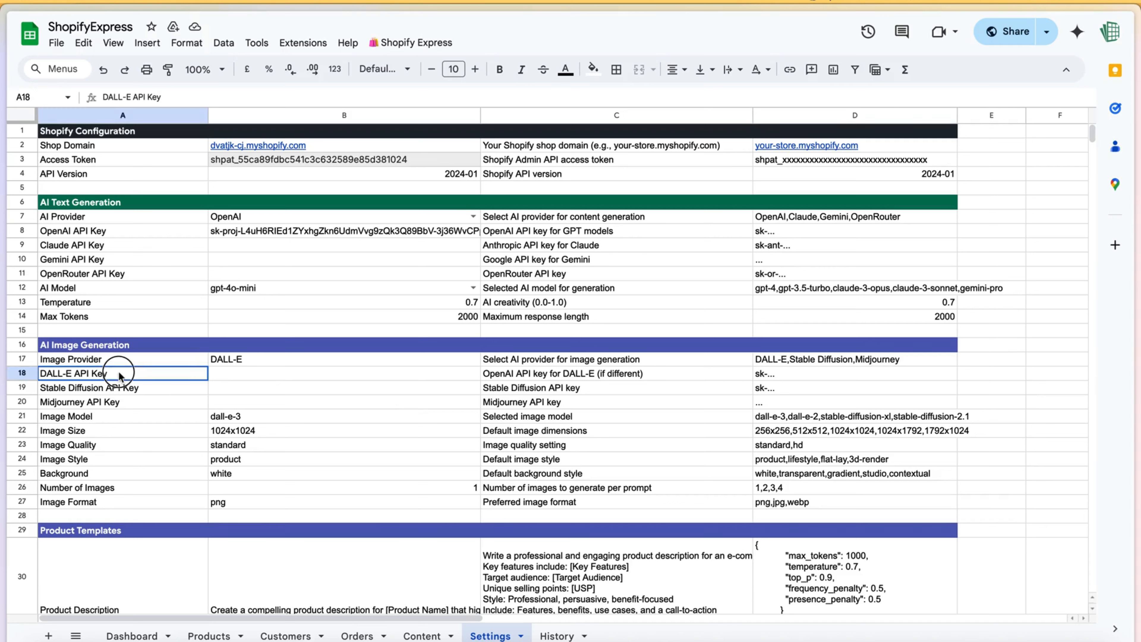
{"action": "left_click", "coordinate": [233, 376]}
{"action": "left_click", "coordinate": [254, 231]}
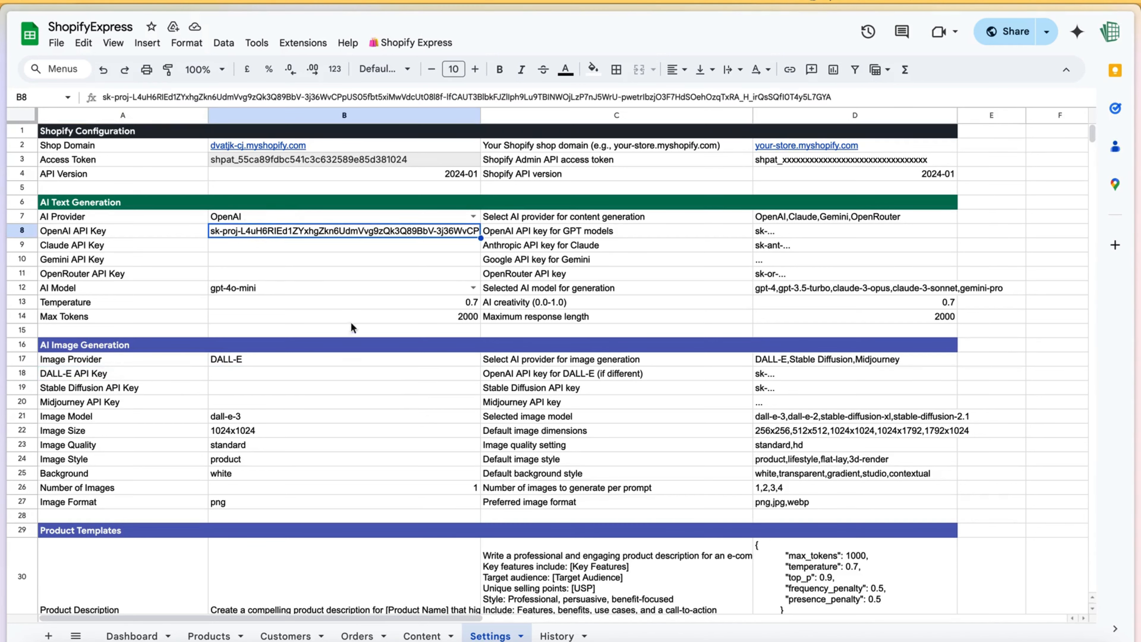
{"action": "key", "text": "ctrl+c"}
{"action": "left_click", "coordinate": [251, 377]}
{"action": "key", "text": "ctrl+v"}
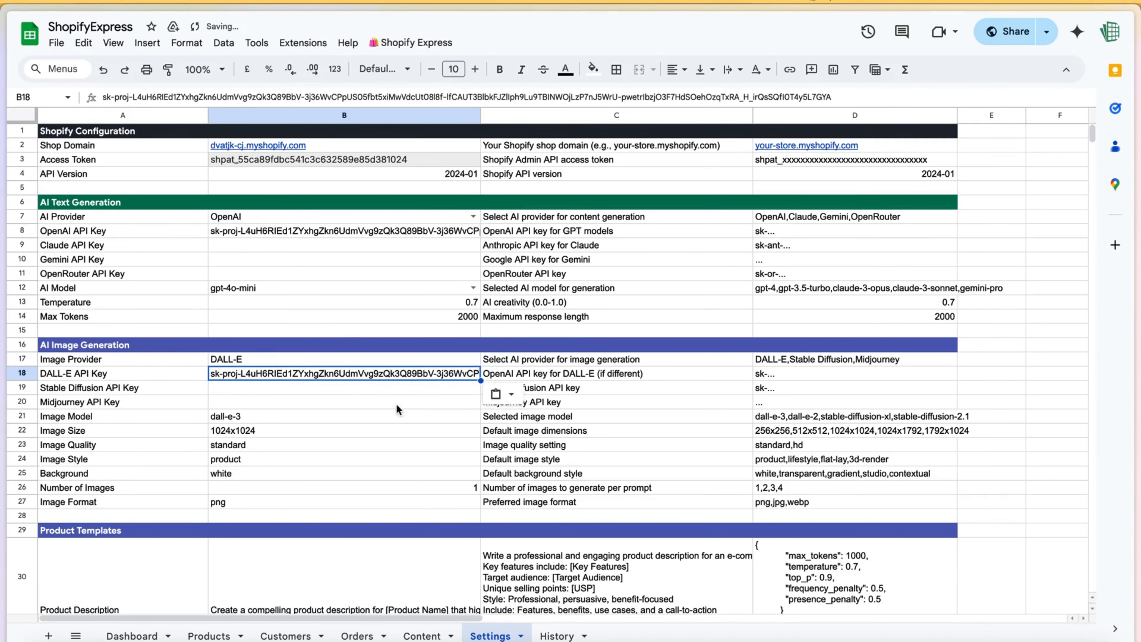
{"action": "left_click", "coordinate": [428, 418]}
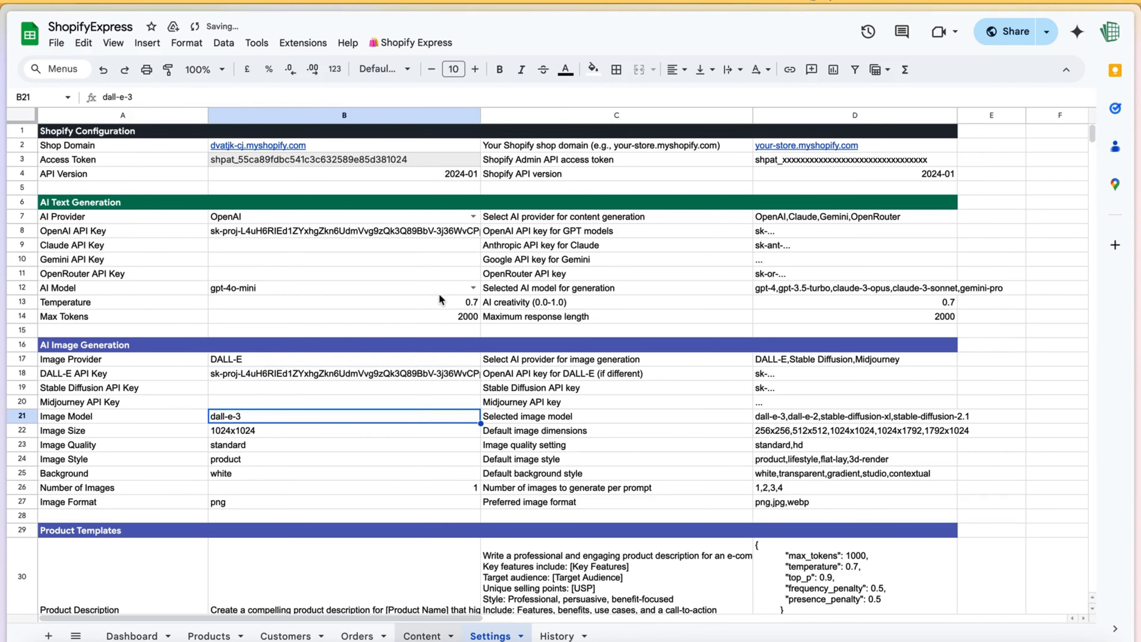
Run Generate Content Images again from the Content sheet and open the Featured Image link of the row 2 post.
{"action": "left_click", "coordinate": [419, 635]}
{"action": "left_click", "coordinate": [415, 43]}
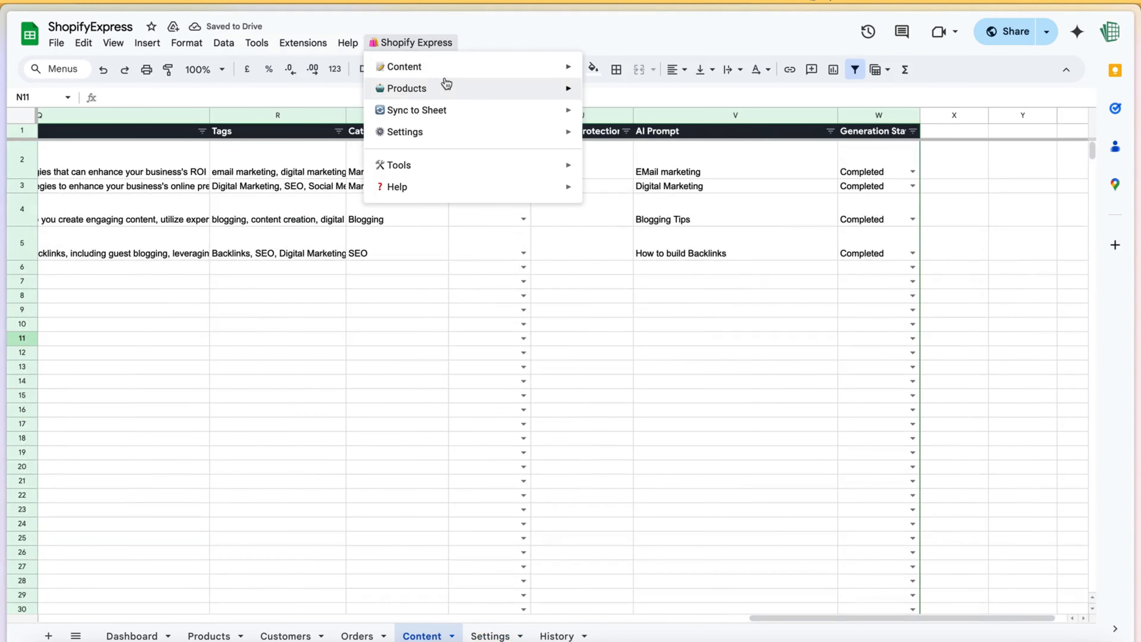
{"action": "mouse_move", "coordinate": [449, 72]}
{"action": "left_click", "coordinate": [659, 114]}
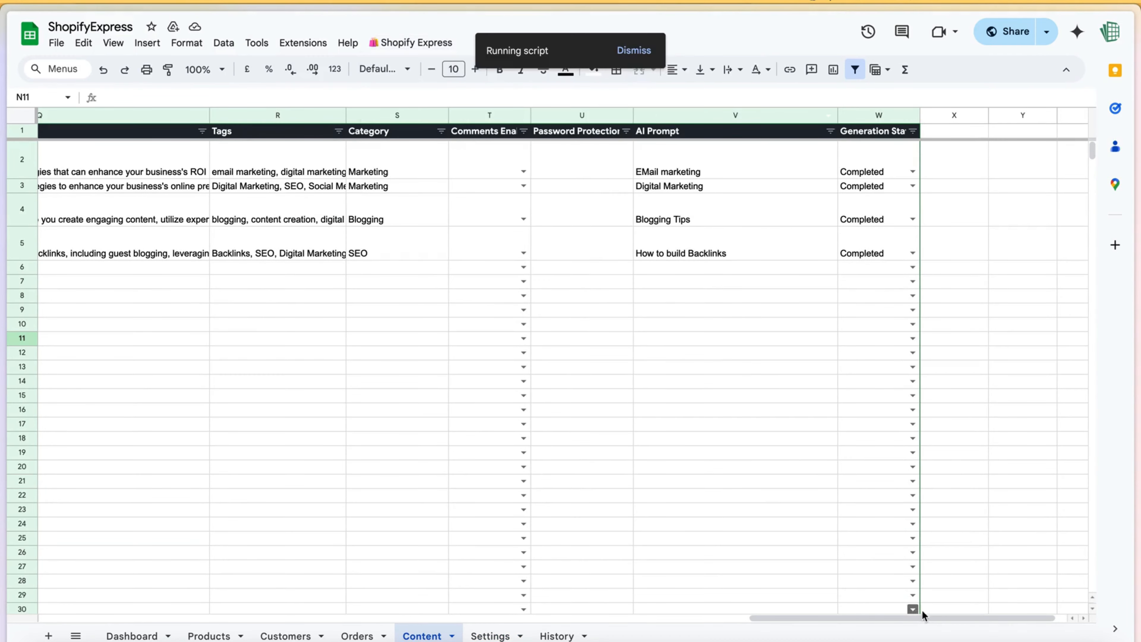
{"action": "left_click_drag", "start_coordinate": [919, 620], "coordinate": [545, 637]}
{"action": "left_click_drag", "start_coordinate": [670, 168], "coordinate": [675, 288]}
{"action": "left_click", "coordinate": [673, 427]}
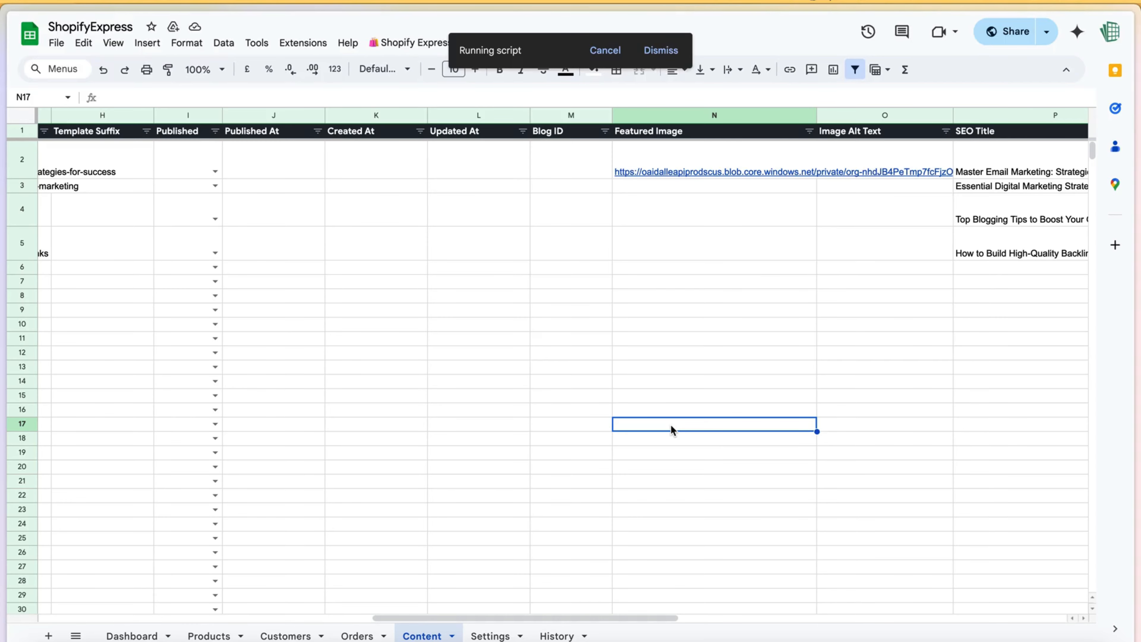
{"action": "left_click", "coordinate": [693, 173]}
{"action": "left_click", "coordinate": [690, 202]}
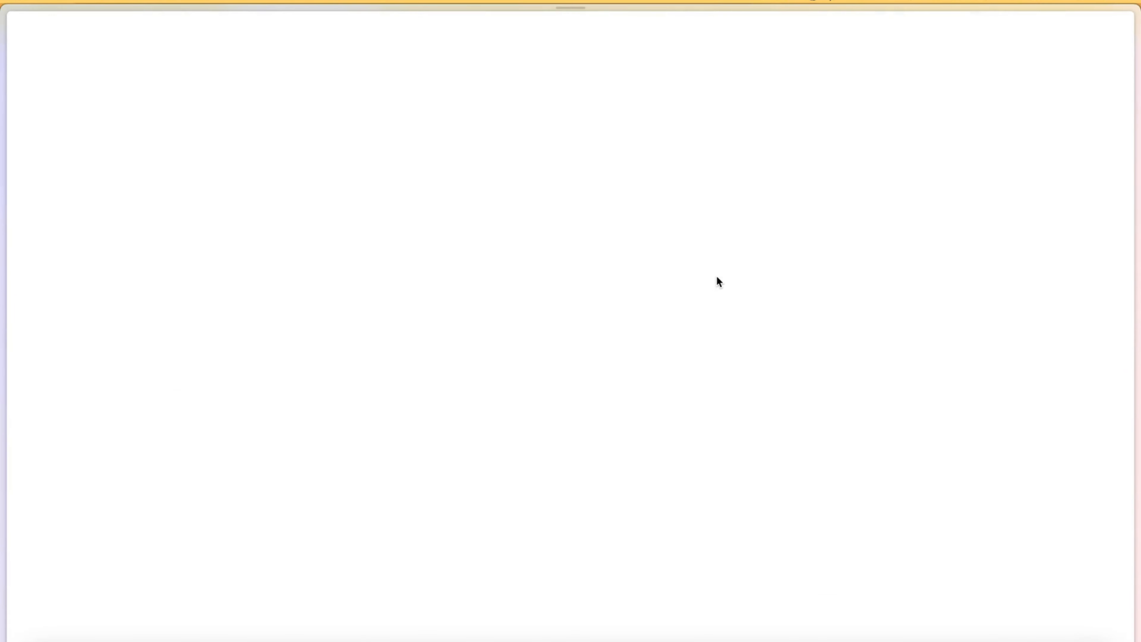
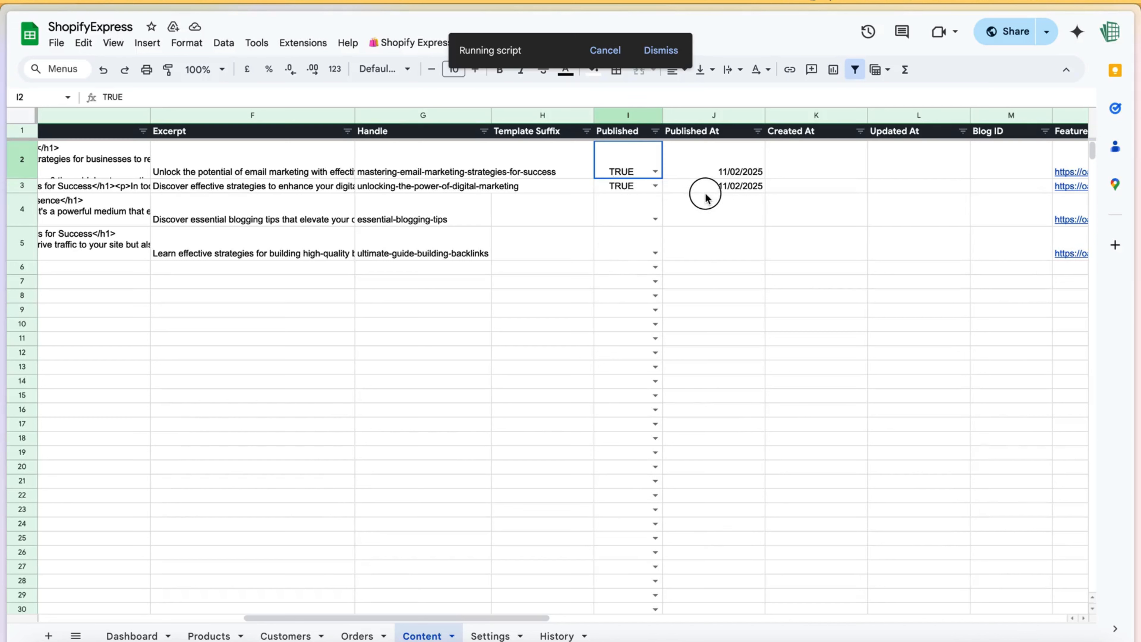
Check the Published and Published At cells of the blog posts in rows 4 and 5 while the publishing script runs.
{"action": "left_click", "coordinate": [630, 217]}
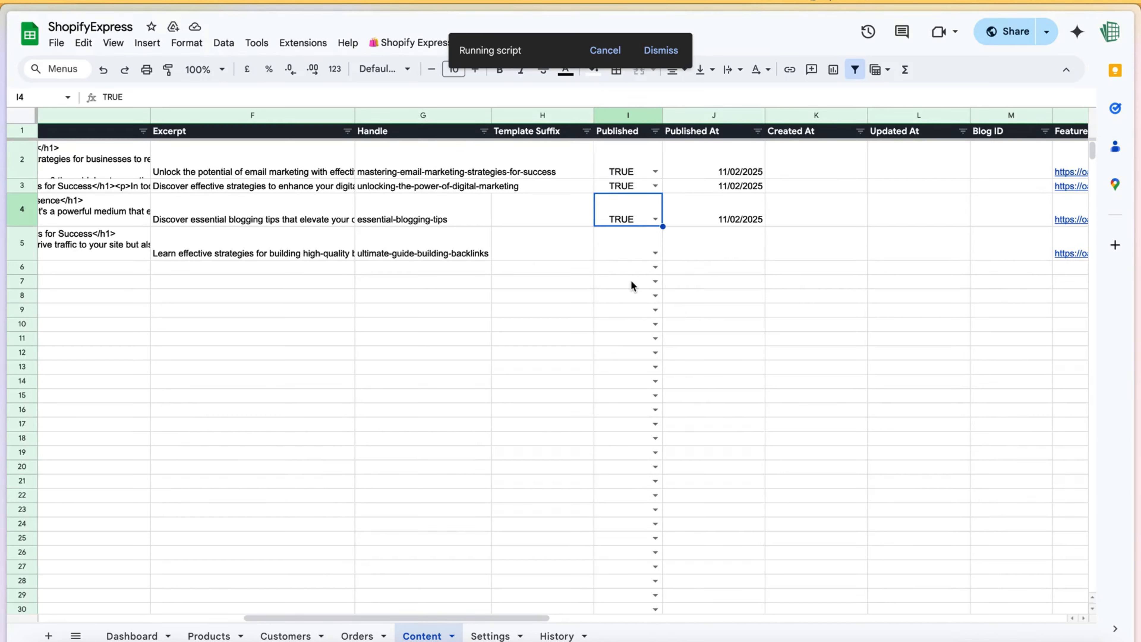
{"action": "left_click_drag", "start_coordinate": [629, 245], "coordinate": [693, 235]}
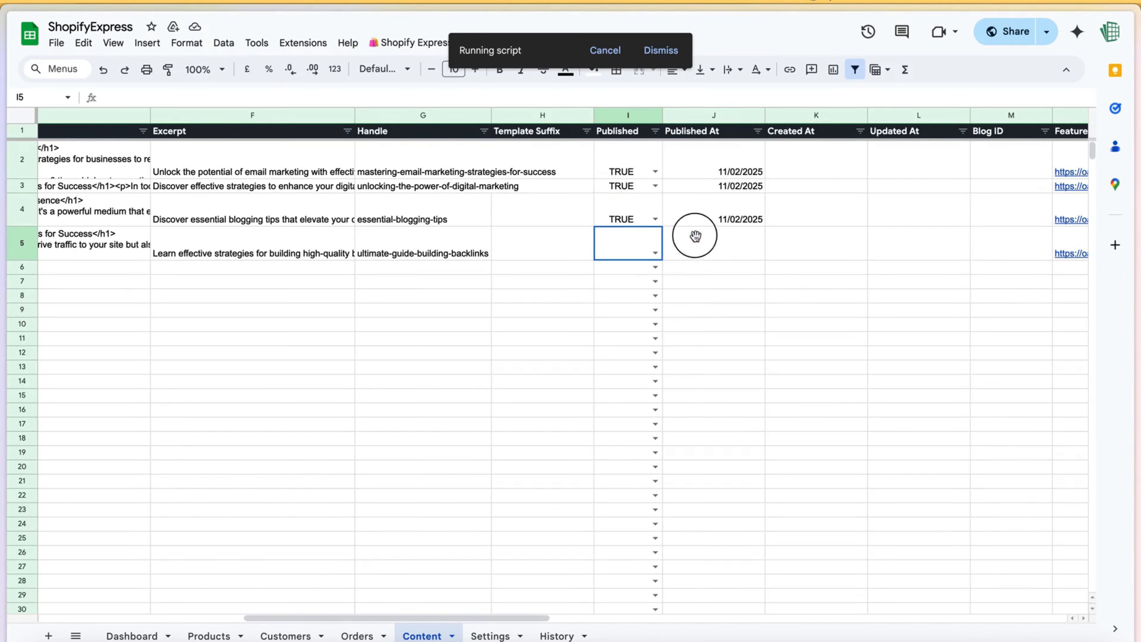
{"action": "left_click", "coordinate": [731, 343]}
Switch to the Shopify admin and open the store's Blog posts list under Content.
{"action": "mouse_move", "coordinate": [3, 256]}
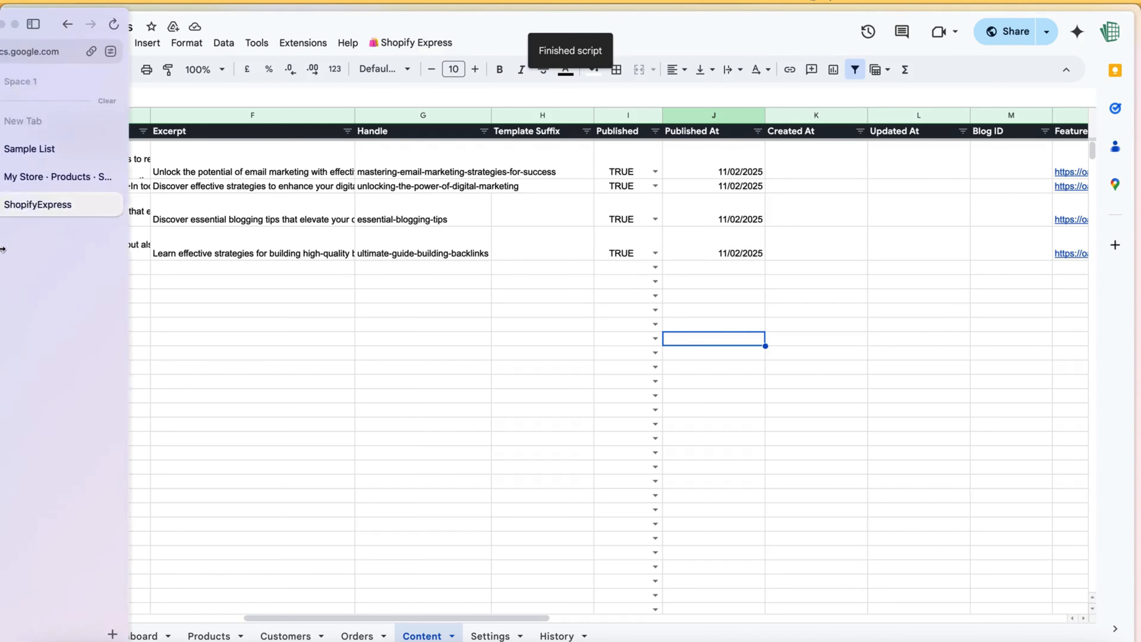
{"action": "left_click", "coordinate": [53, 181]}
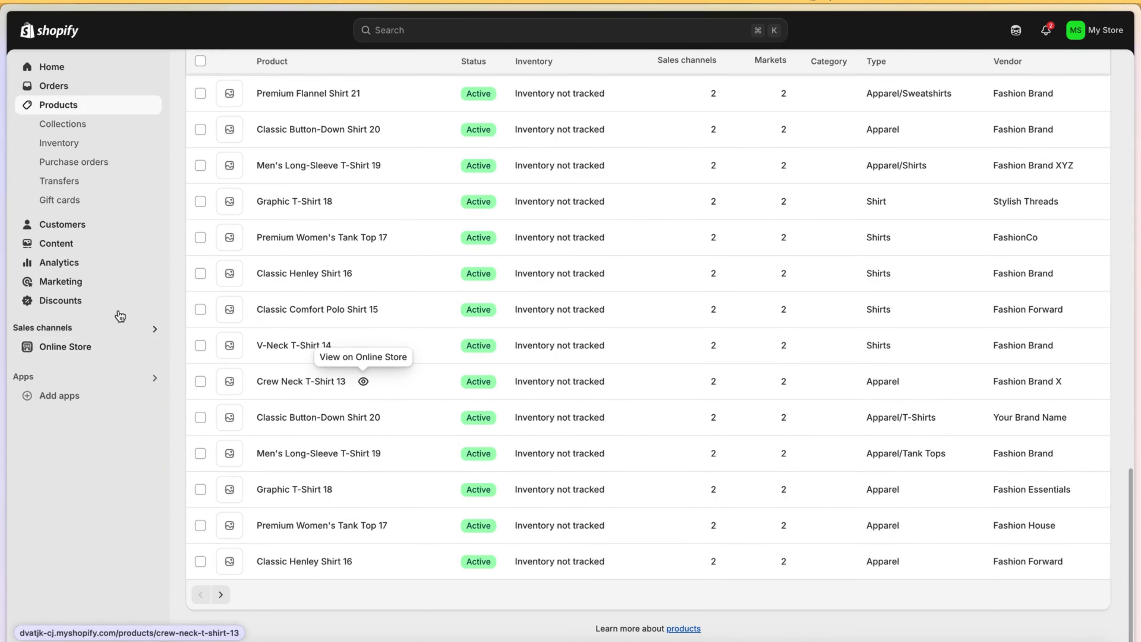
{"action": "left_click", "coordinate": [82, 248]}
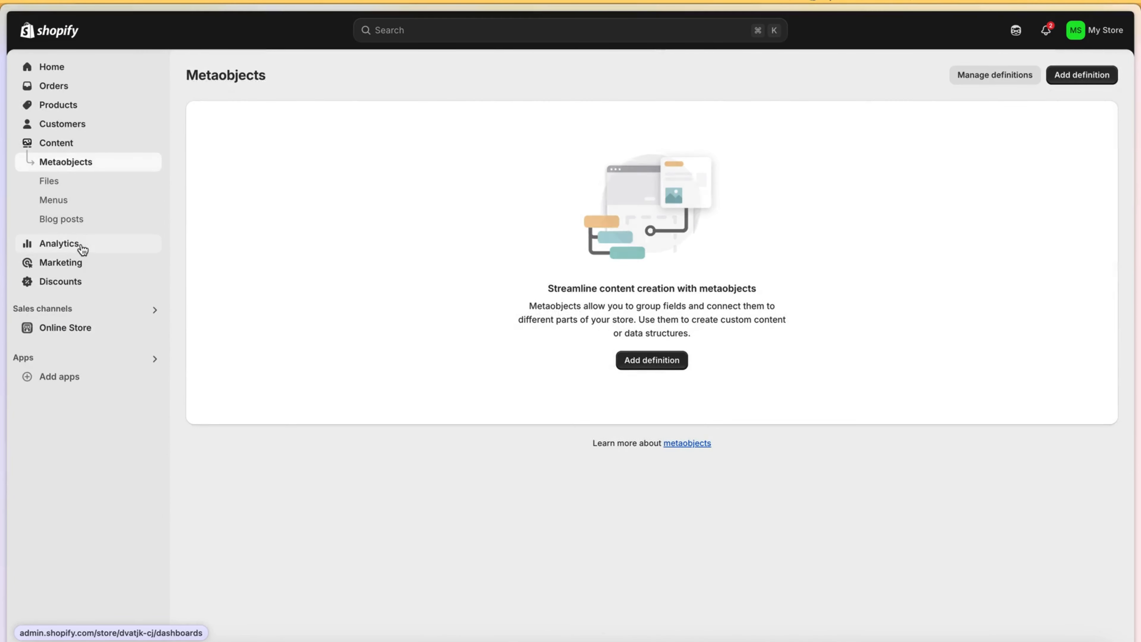
{"action": "left_click", "coordinate": [80, 228]}
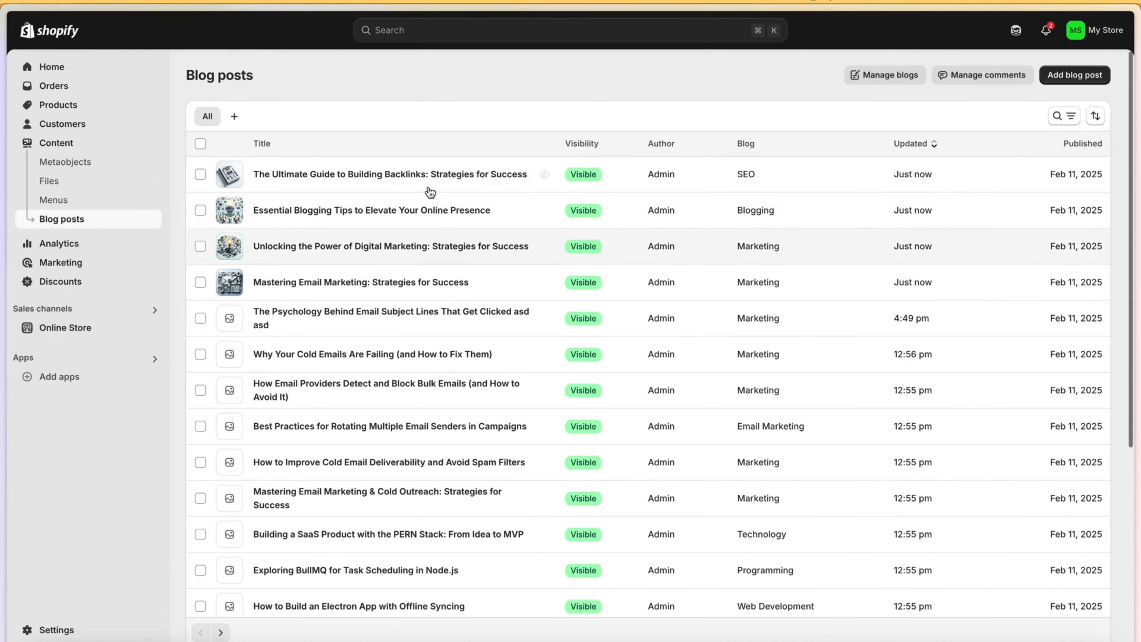
View the four newest blog posts in separate browser tabs and close the extra Shopify admin tabs between them.
{"action": "left_click", "coordinate": [549, 177]}
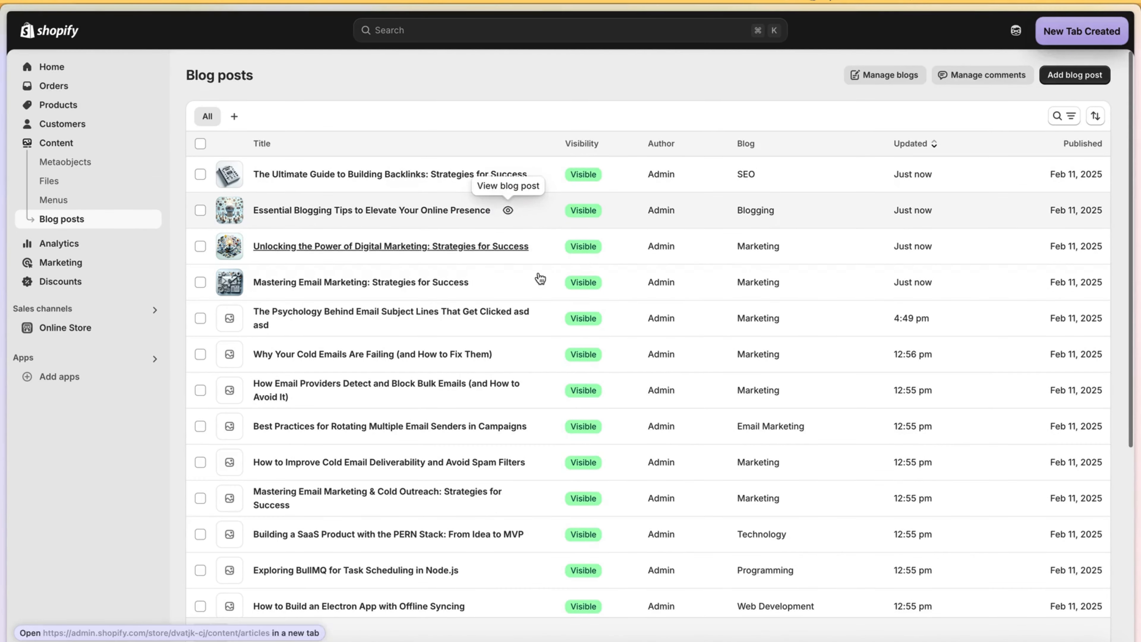
{"action": "left_click", "coordinate": [487, 282]}
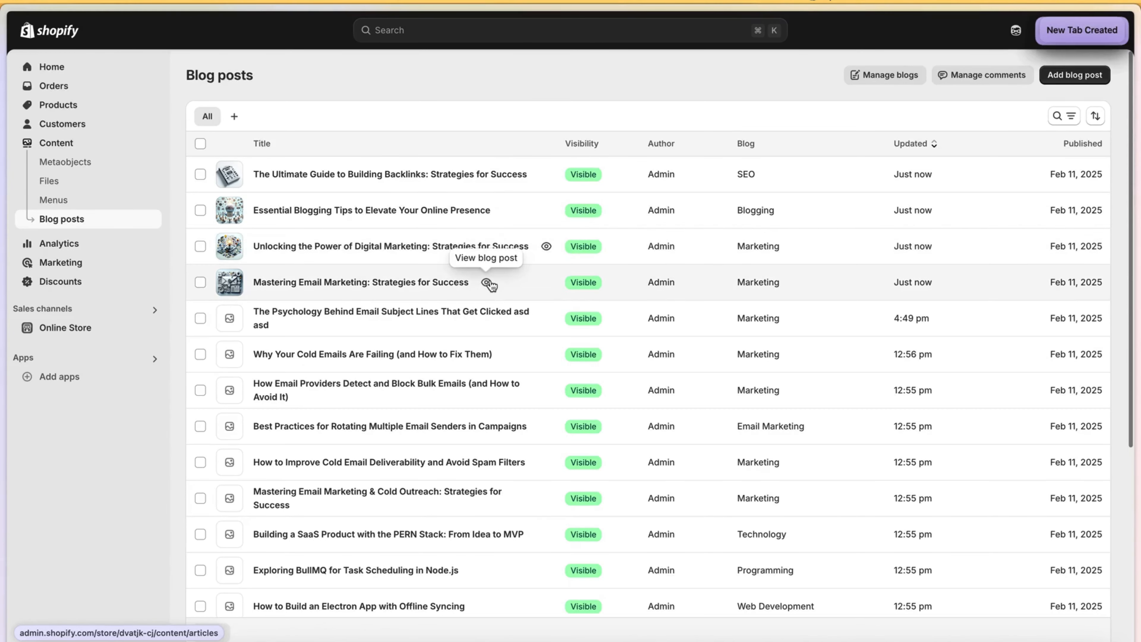
{"action": "left_click", "coordinate": [489, 283], "text": "super"}
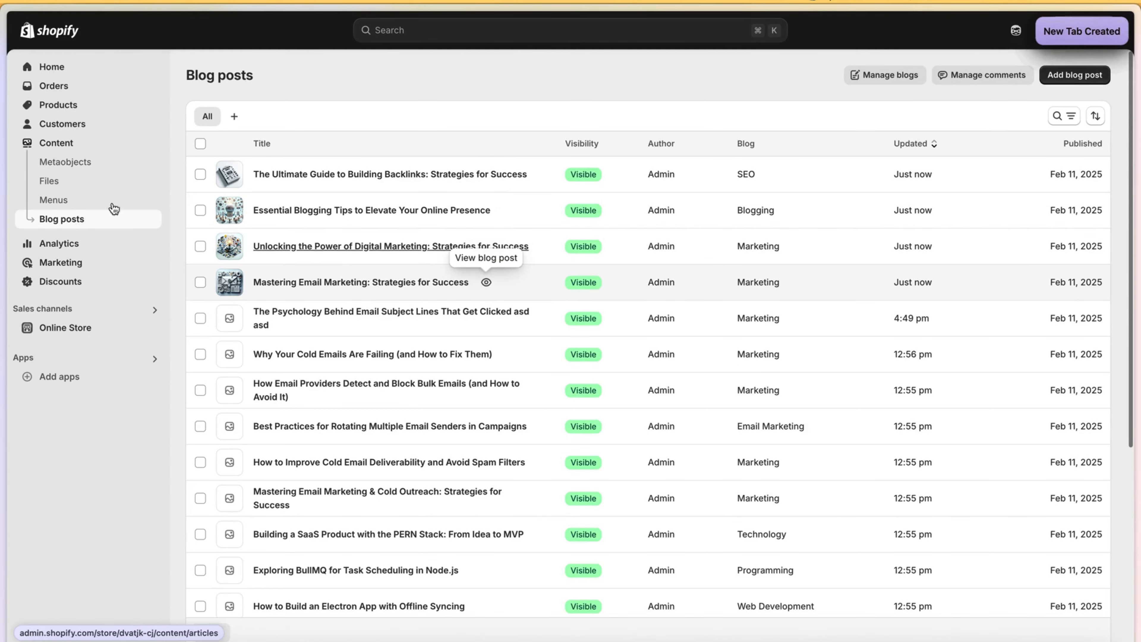
{"action": "mouse_move", "coordinate": [2, 213]}
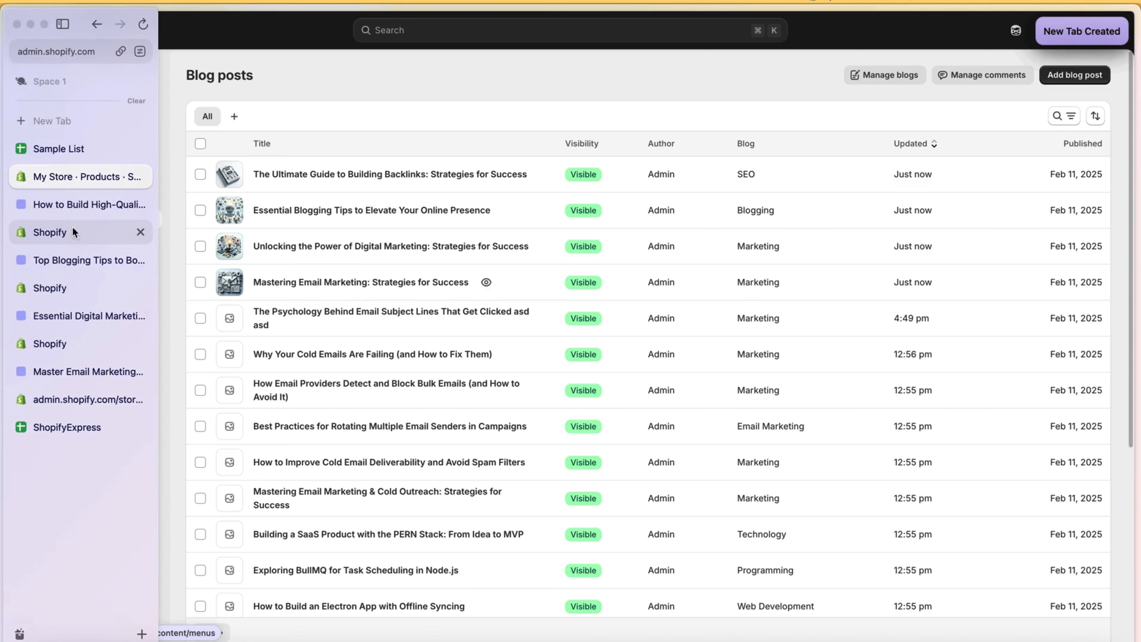
{"action": "left_click", "coordinate": [139, 231]}
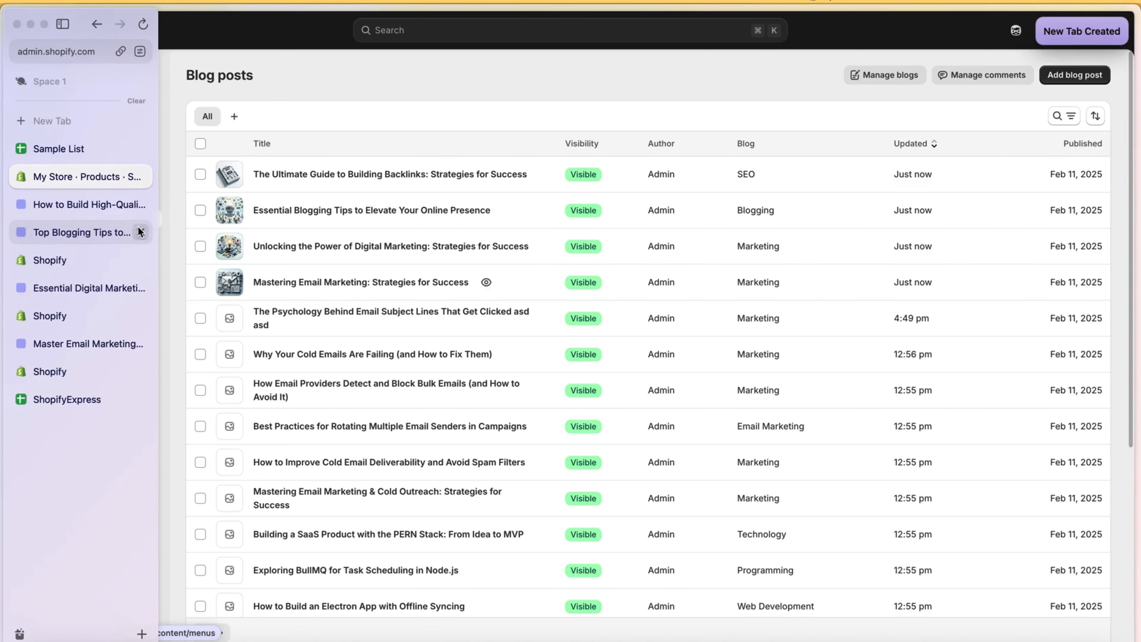
{"action": "left_click", "coordinate": [136, 259]}
{"action": "left_click", "coordinate": [140, 288]}
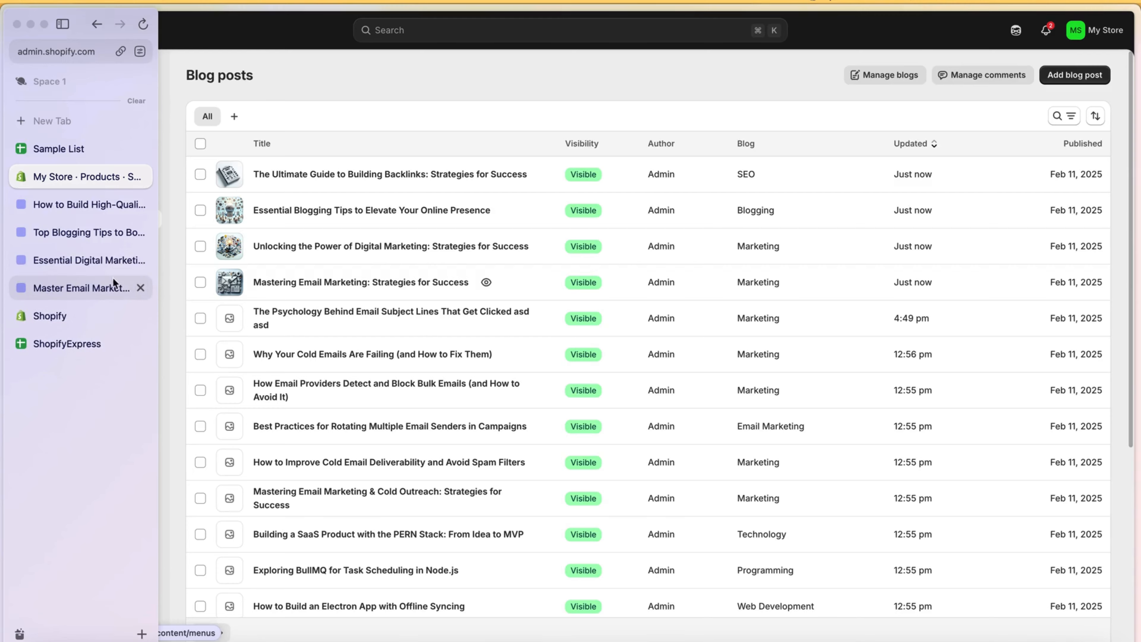
Review the published backlinks guide on the storefront, from its featured image and title through to the Call to Action.
{"action": "left_click", "coordinate": [58, 202]}
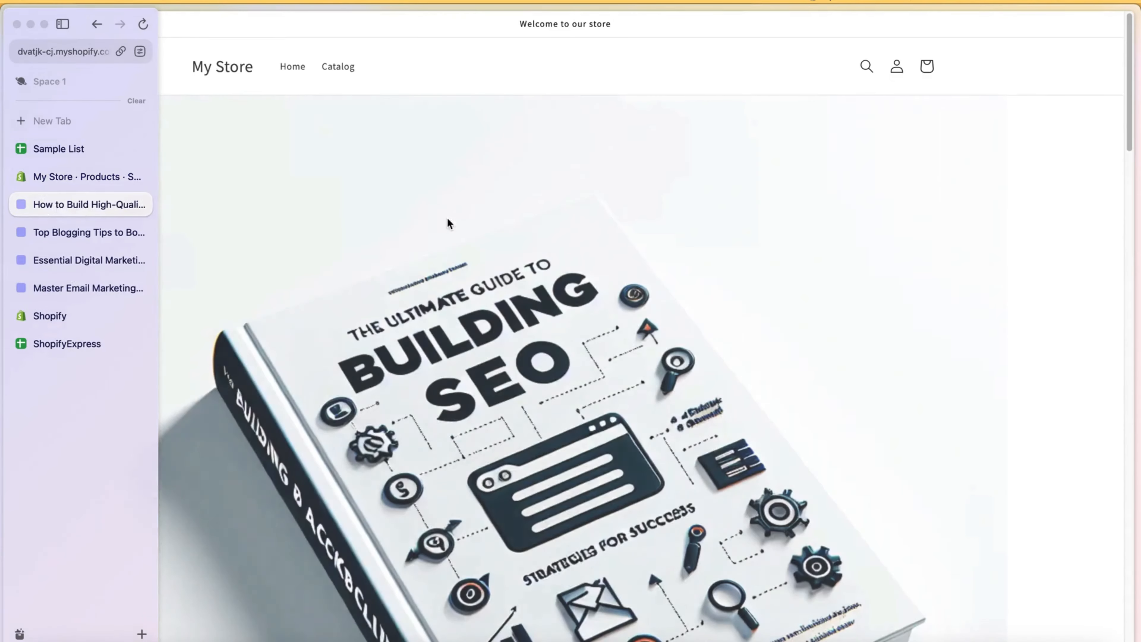
{"action": "scroll", "coordinate": [466, 292], "scroll_direction": "down", "scroll_amount": 10}
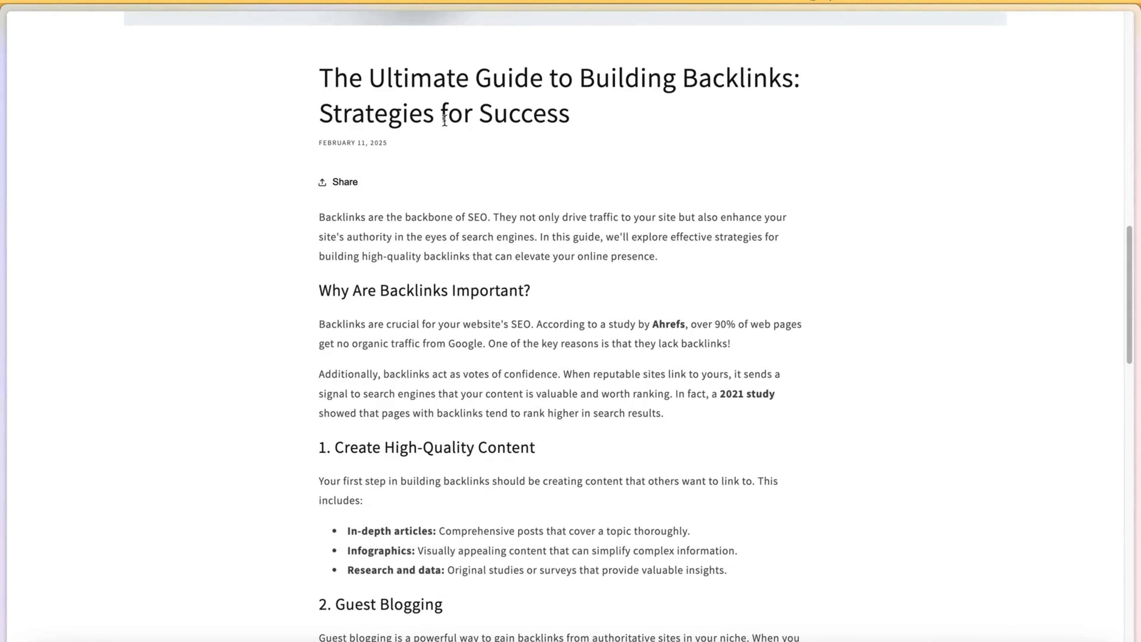
{"action": "triple_click", "coordinate": [451, 101]}
{"action": "left_click_drag", "start_coordinate": [514, 284], "coordinate": [559, 433]}
{"action": "scroll", "coordinate": [539, 358], "scroll_direction": "down", "scroll_amount": 8}
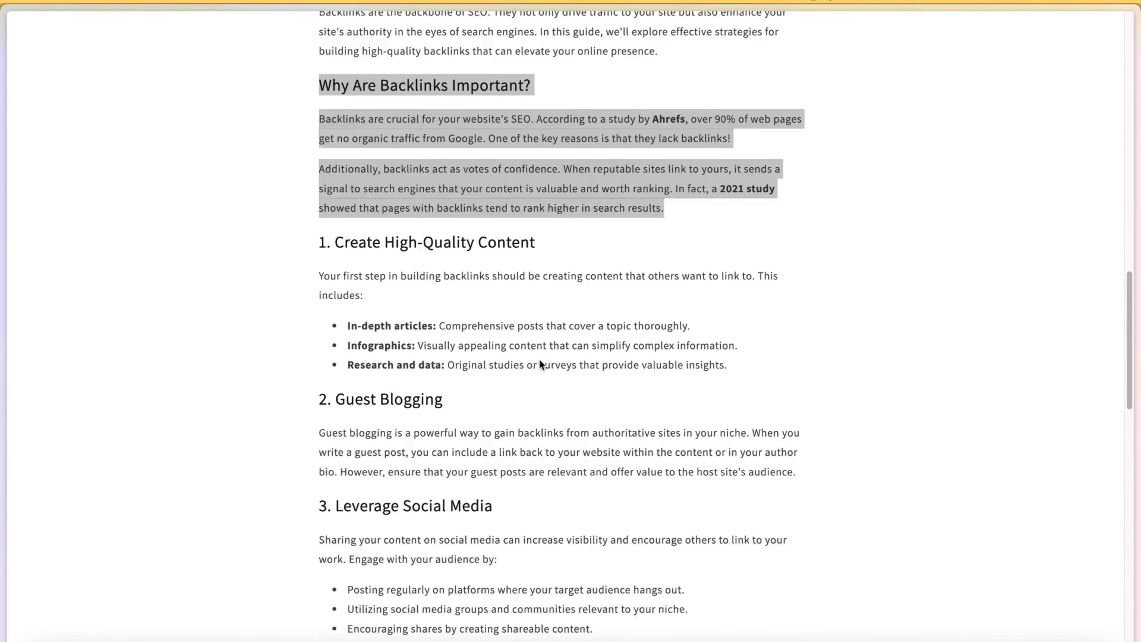
{"action": "scroll", "coordinate": [420, 324], "scroll_direction": "down", "scroll_amount": 12}
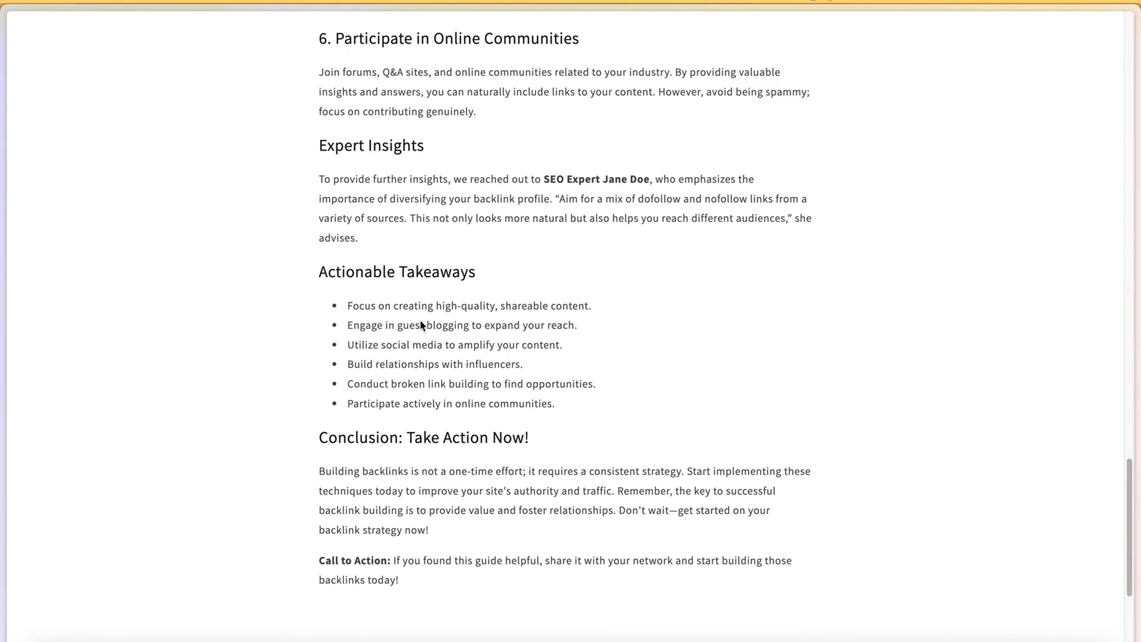
{"action": "scroll", "coordinate": [431, 388], "scroll_direction": "down", "scroll_amount": 2}
{"action": "triple_click", "coordinate": [458, 511]}
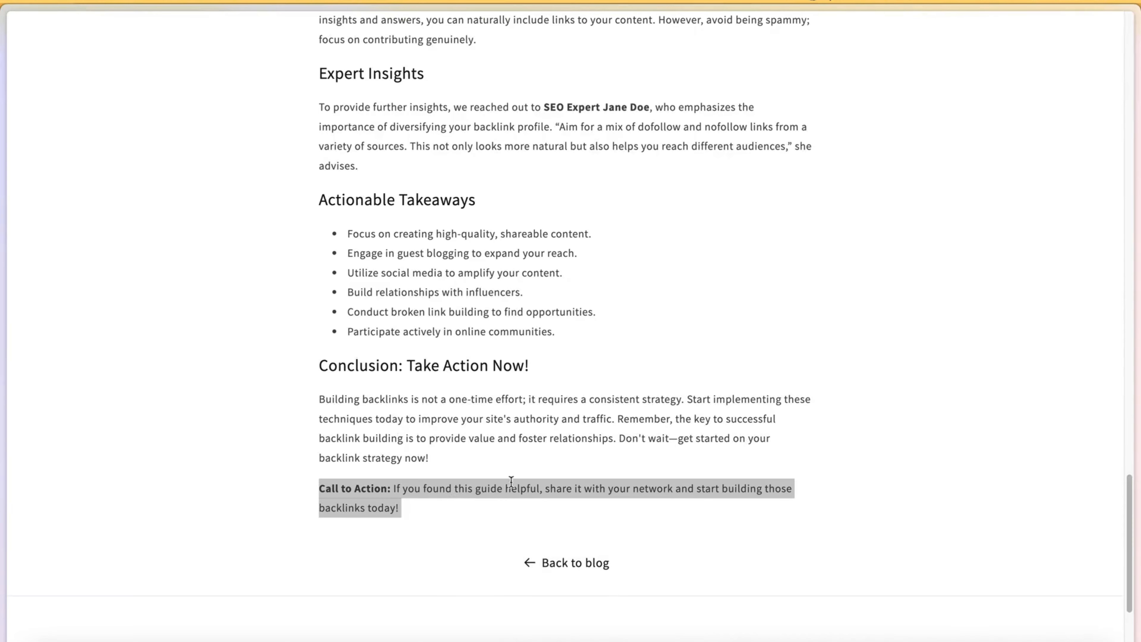
{"action": "left_click", "coordinate": [411, 351]}
Review the published post "Essential Blogging Tips to Elevate Your Online Presence" from its title through to the conclusion.
{"action": "mouse_move", "coordinate": [2, 189]}
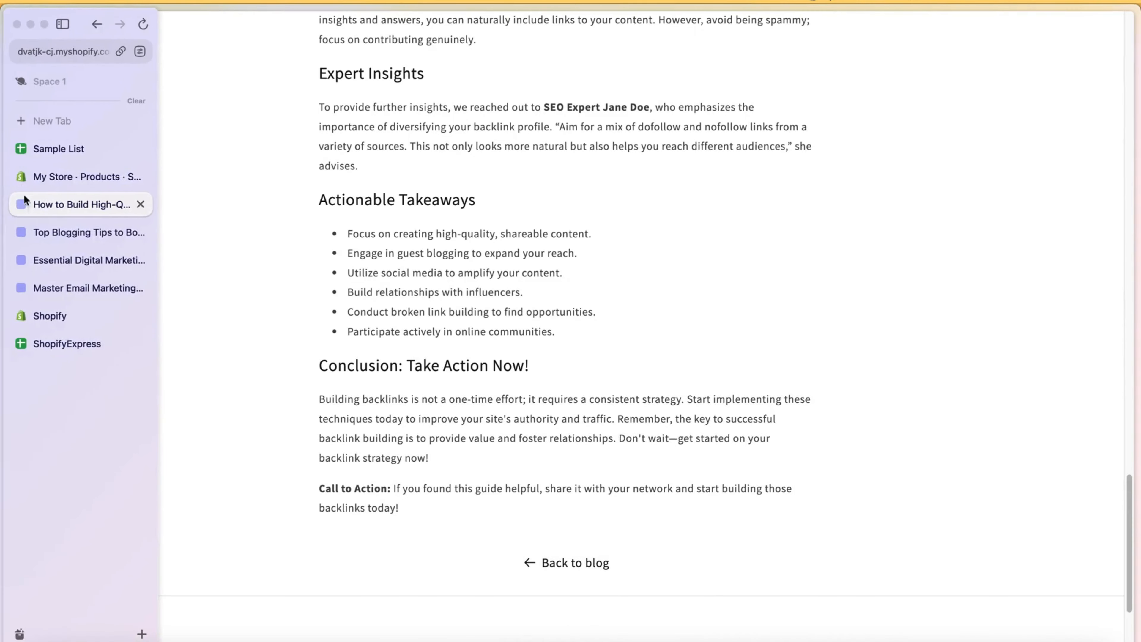
{"action": "left_click", "coordinate": [41, 227]}
{"action": "scroll", "coordinate": [483, 256], "scroll_direction": "down", "scroll_amount": 2}
{"action": "scroll", "coordinate": [484, 253], "scroll_direction": "down", "scroll_amount": 10}
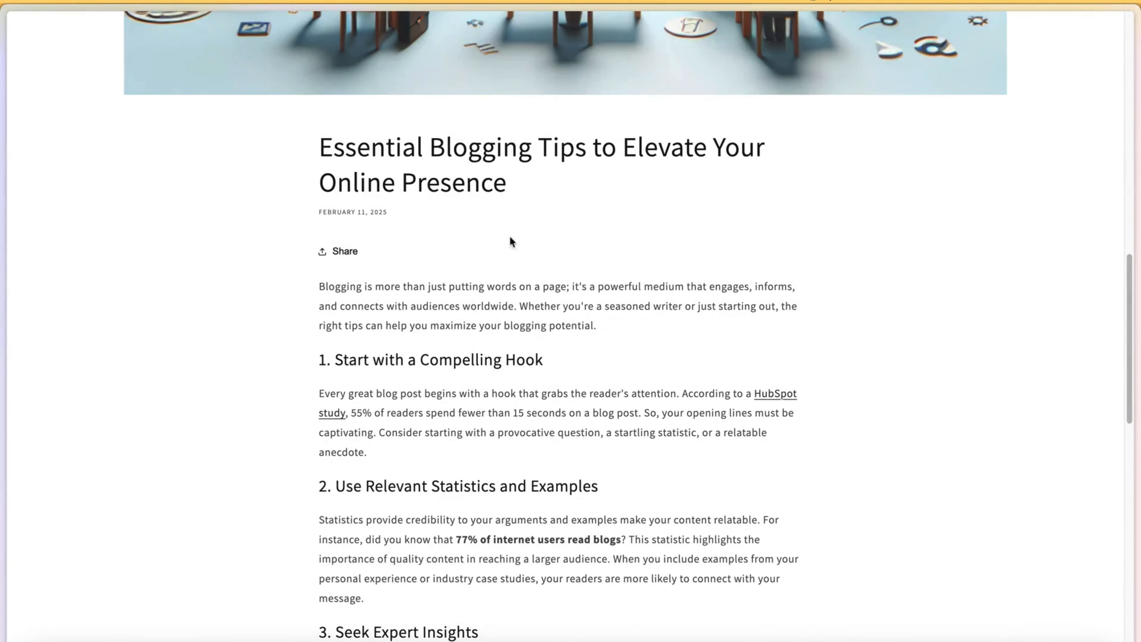
{"action": "triple_click", "coordinate": [438, 319]}
{"action": "left_click", "coordinate": [462, 373]}
{"action": "scroll", "coordinate": [408, 349], "scroll_direction": "down", "scroll_amount": 15}
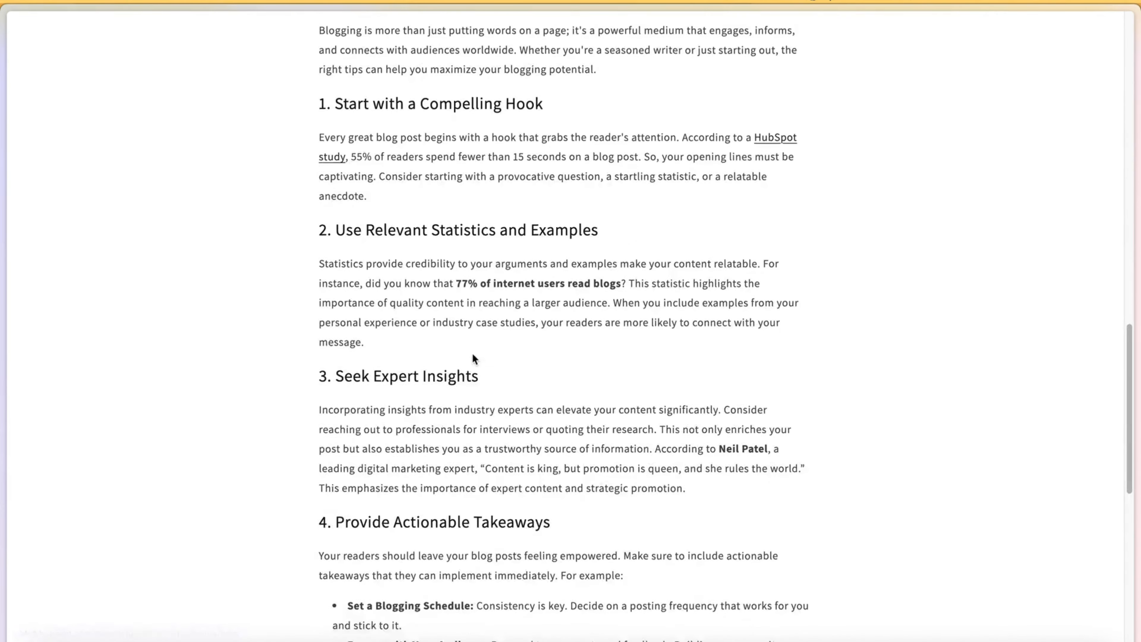
Review the published post "Unlocking the Power of Digital Marketing: Strategies for Success" with its featured image and conclusion.
{"action": "mouse_move", "coordinate": [2, 205]}
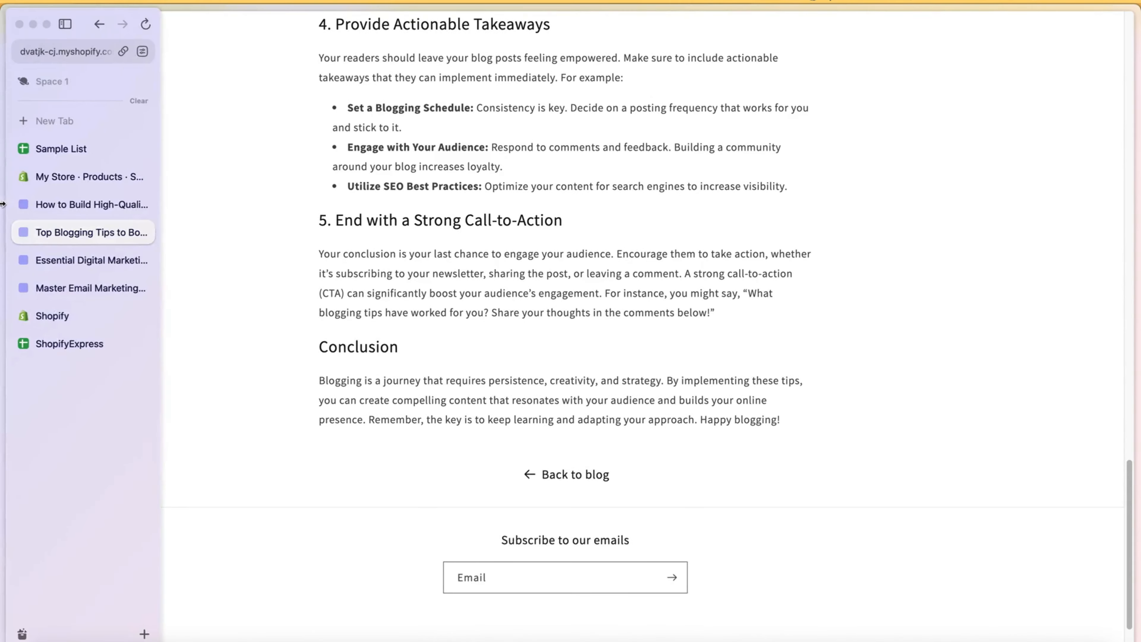
{"action": "left_click", "coordinate": [51, 260]}
{"action": "scroll", "coordinate": [569, 251], "scroll_direction": "down", "scroll_amount": 10}
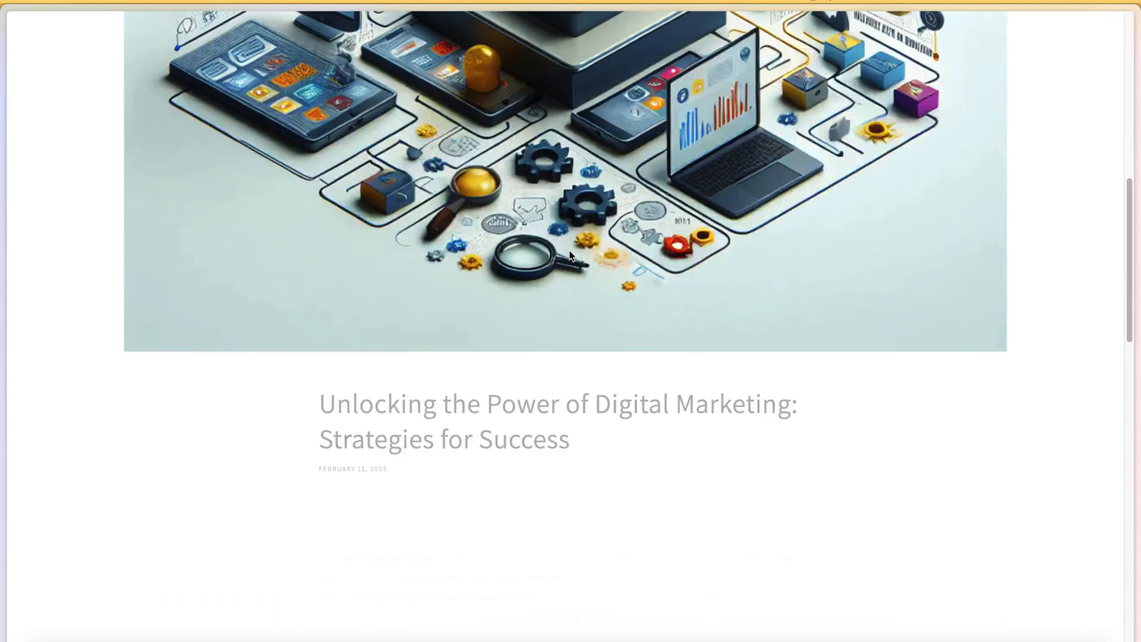
{"action": "scroll", "coordinate": [477, 331], "scroll_direction": "down", "scroll_amount": 12}
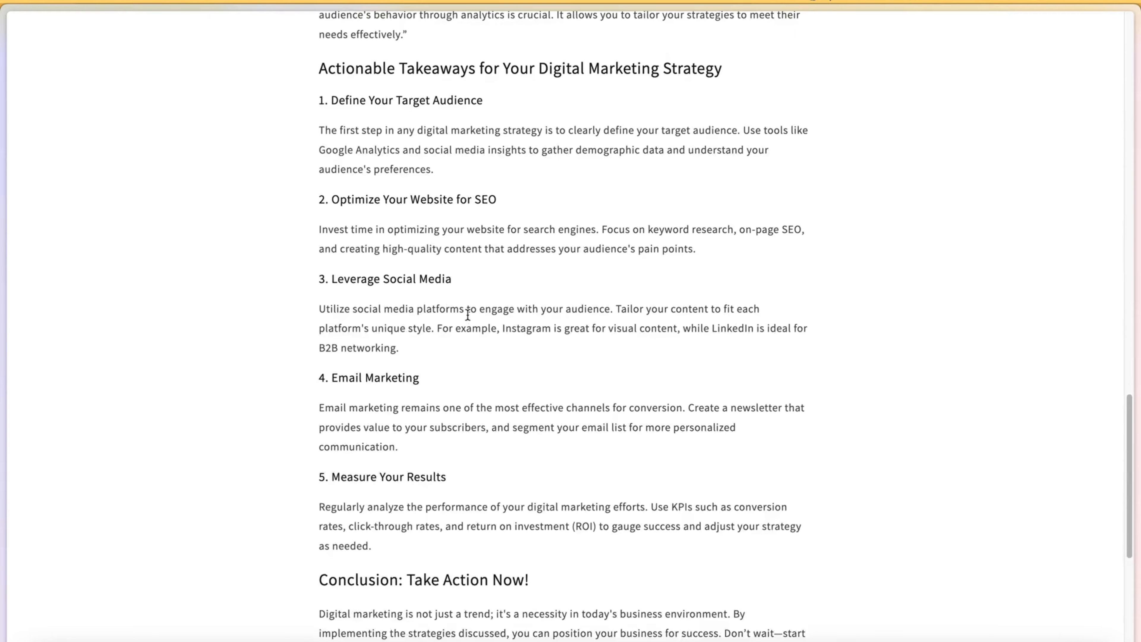
{"action": "mouse_move", "coordinate": [3, 270]}
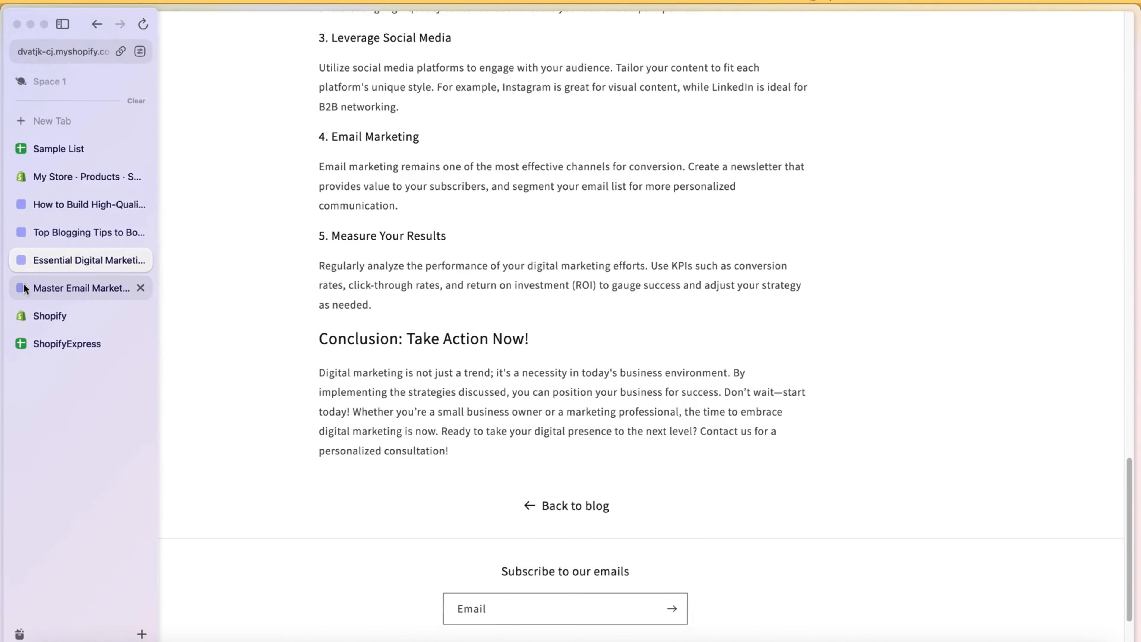
Review the published post "Mastering Email Marketing: Strategies for Success" from its title through to the actionable takeaways and conclusion.
{"action": "left_click", "coordinate": [67, 288]}
{"action": "scroll", "coordinate": [550, 231], "scroll_direction": "down", "scroll_amount": 5}
{"action": "scroll", "coordinate": [550, 231], "scroll_direction": "down", "scroll_amount": 8}
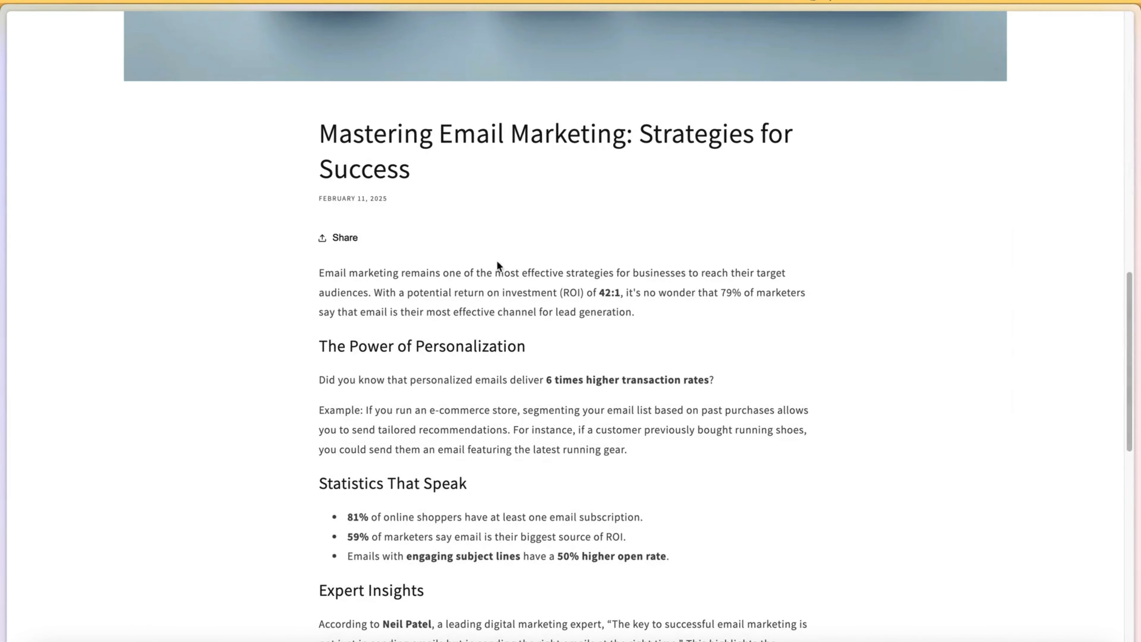
{"action": "scroll", "coordinate": [618, 353], "scroll_direction": "down", "scroll_amount": 10}
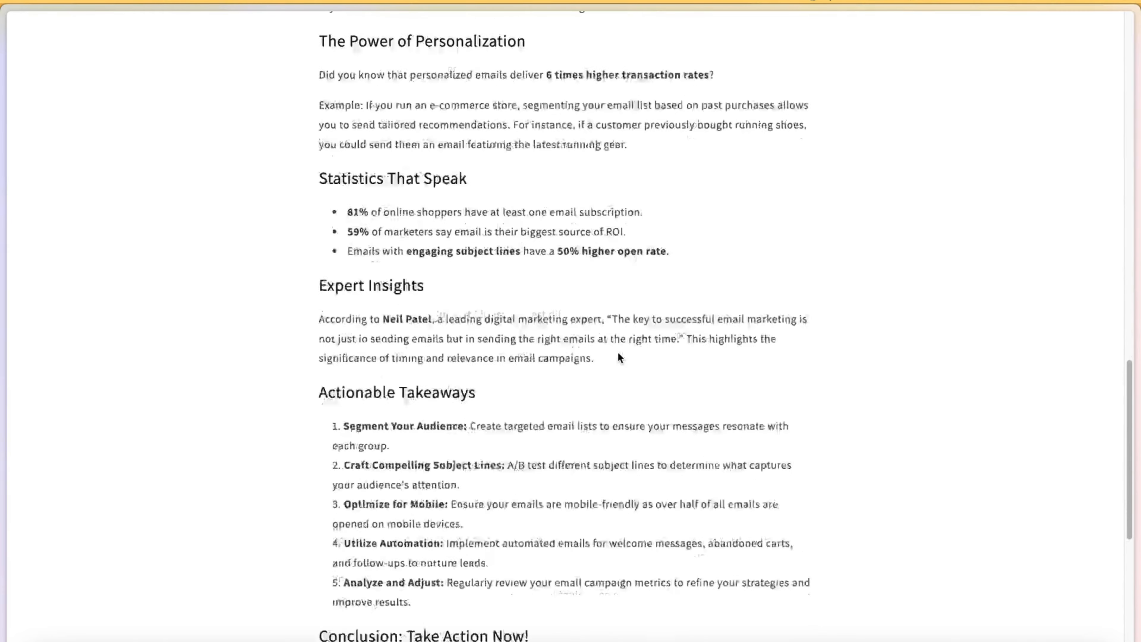
Close the four browser tabs showing the published storefront blog posts.
{"action": "mouse_move", "coordinate": [3, 254]}
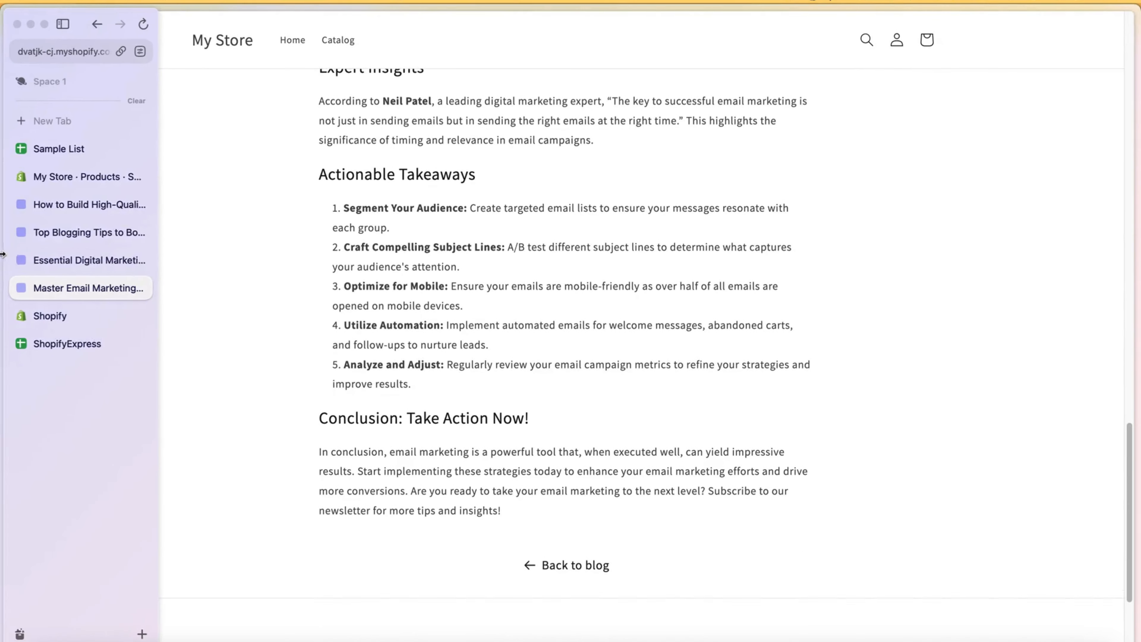
{"action": "left_click", "coordinate": [140, 202]}
{"action": "left_click", "coordinate": [139, 202]}
{"action": "left_click", "coordinate": [140, 202]}
{"action": "left_click", "coordinate": [139, 205]}
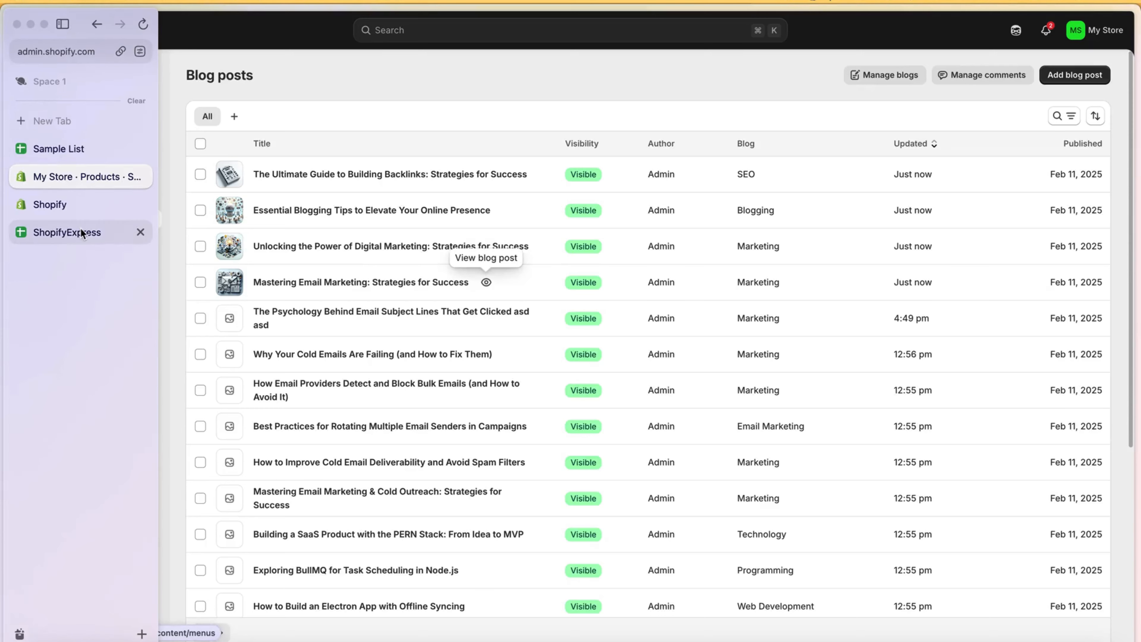
Switch to the ShopifyExpress spreadsheet and review the Content sheet's excerpts and titles plus the Shopify Express settings and sync options.
{"action": "left_click", "coordinate": [82, 233]}
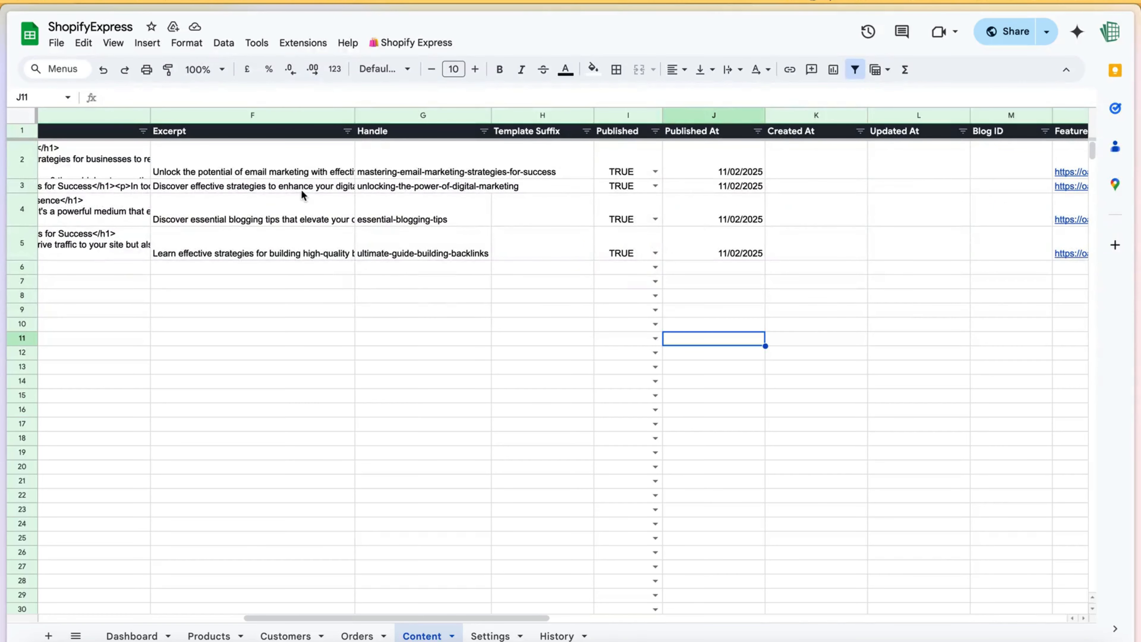
{"action": "left_click", "coordinate": [302, 194]}
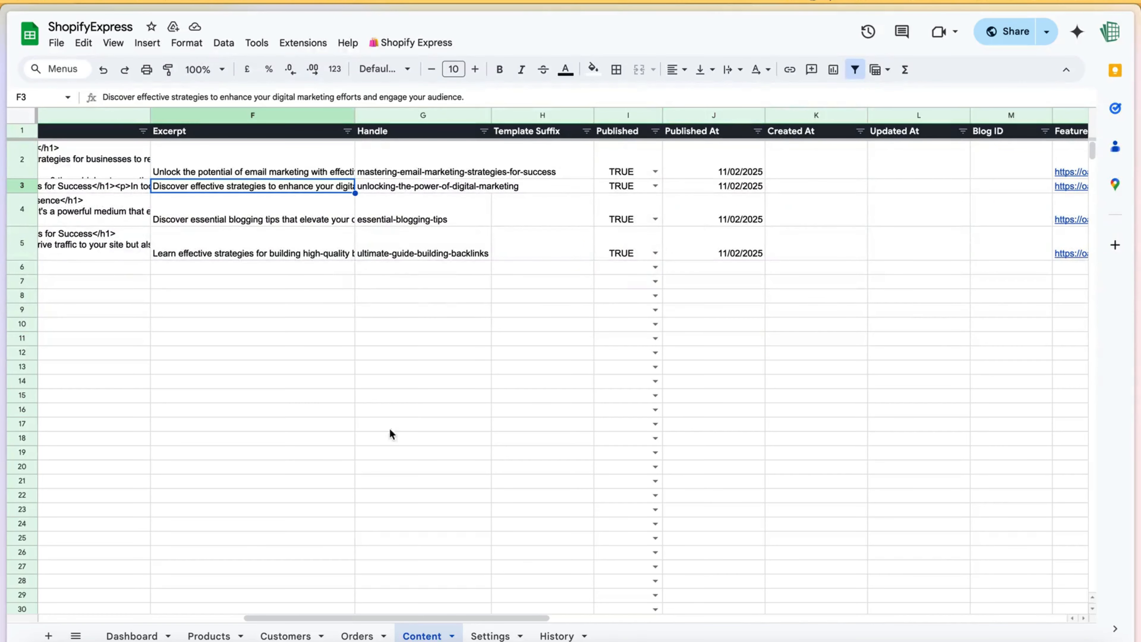
{"action": "left_click_drag", "start_coordinate": [502, 619], "coordinate": [174, 616]}
{"action": "left_click", "coordinate": [382, 248]}
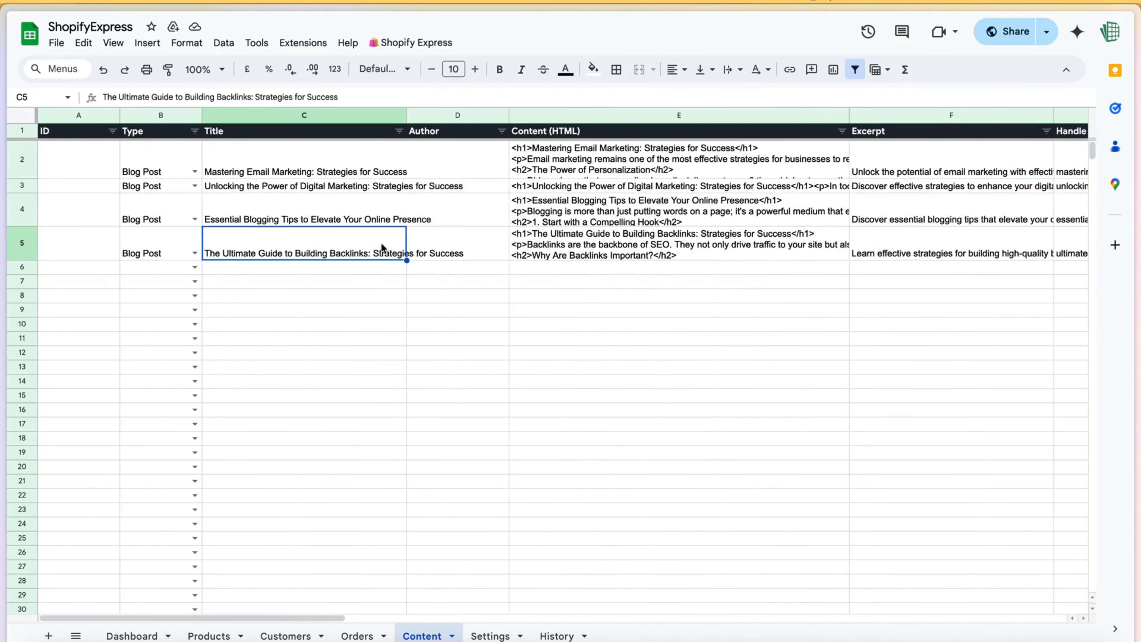
{"action": "left_click", "coordinate": [422, 45]}
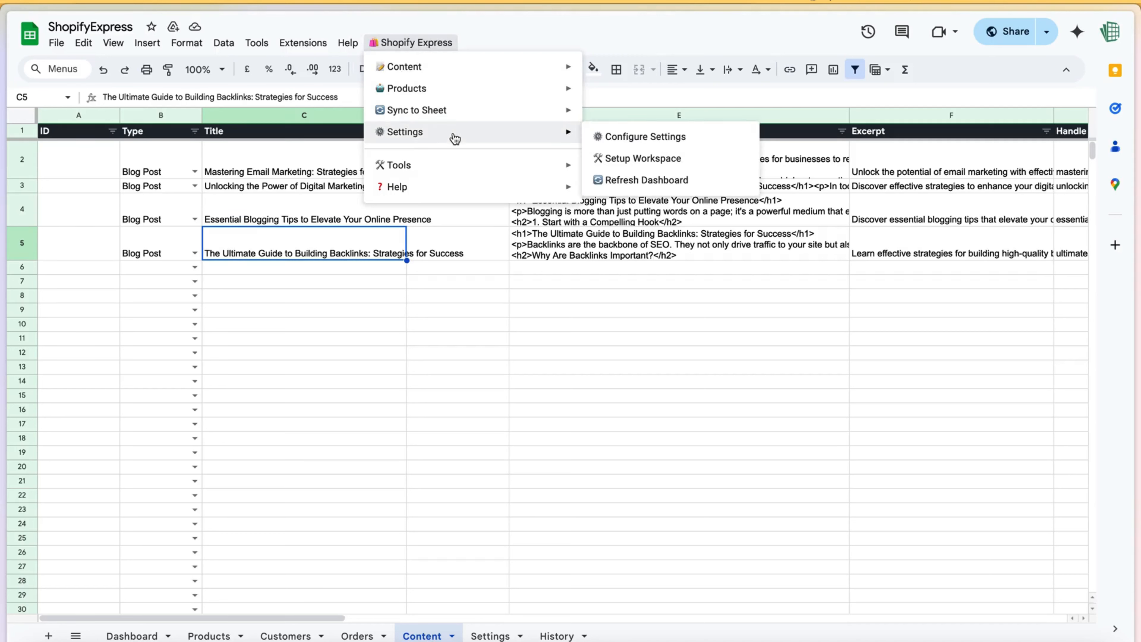
{"action": "mouse_move", "coordinate": [459, 107]}
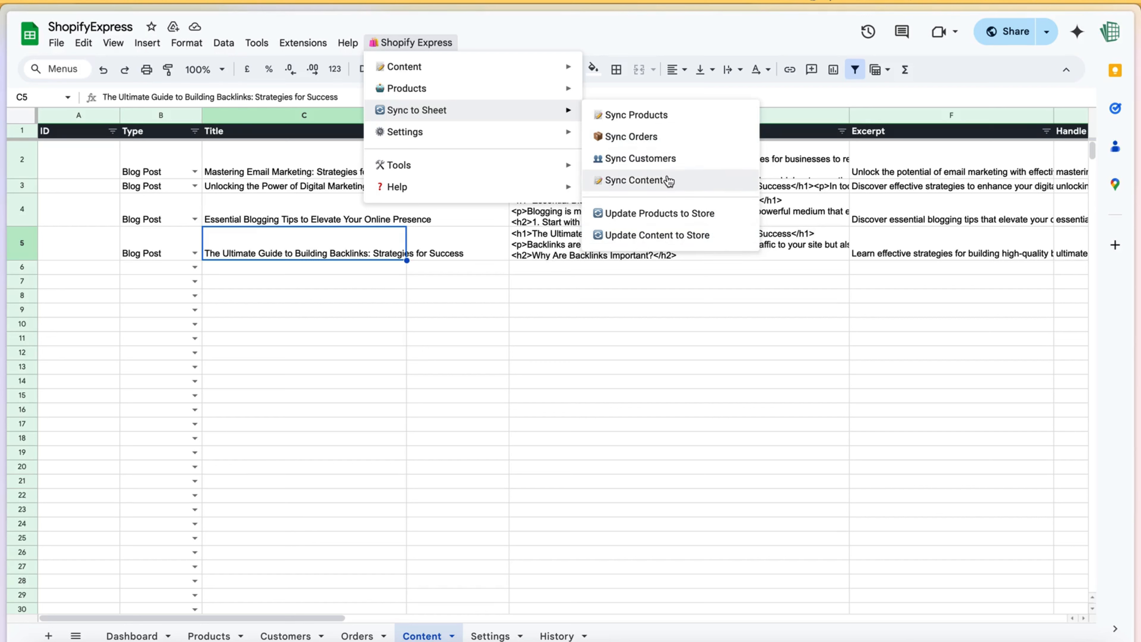
{"action": "left_click", "coordinate": [437, 411]}
Switch ShopifyExpress to its empty Products sheet and copy the clothing topics in A2:A52 of the Sample List spreadsheet.
{"action": "left_click", "coordinate": [228, 634]}
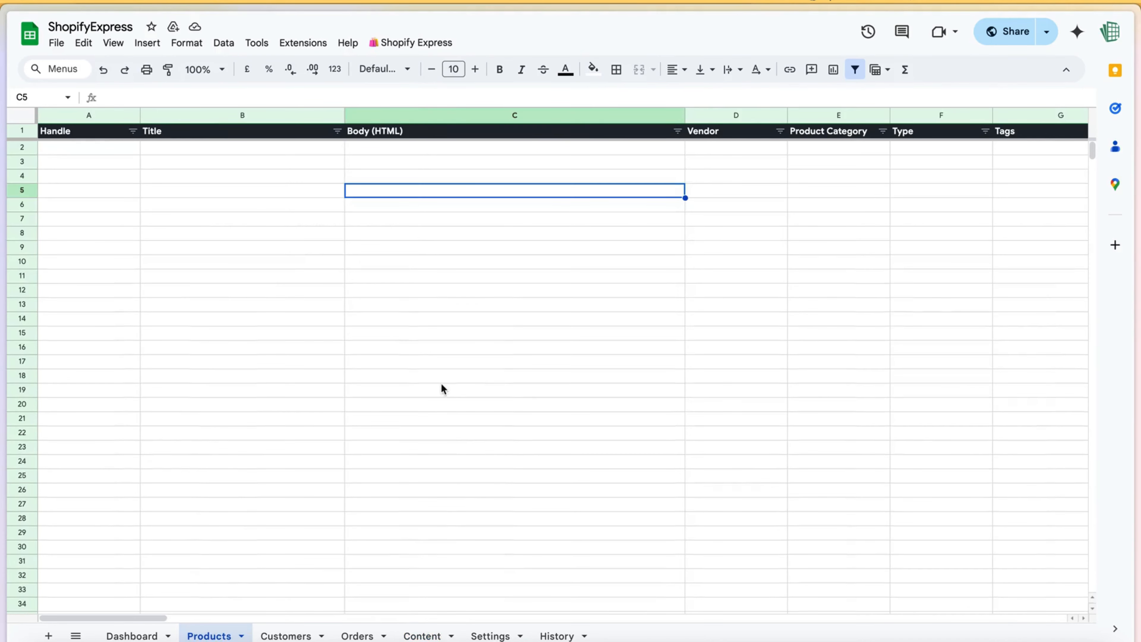
{"action": "mouse_move", "coordinate": [2, 269]}
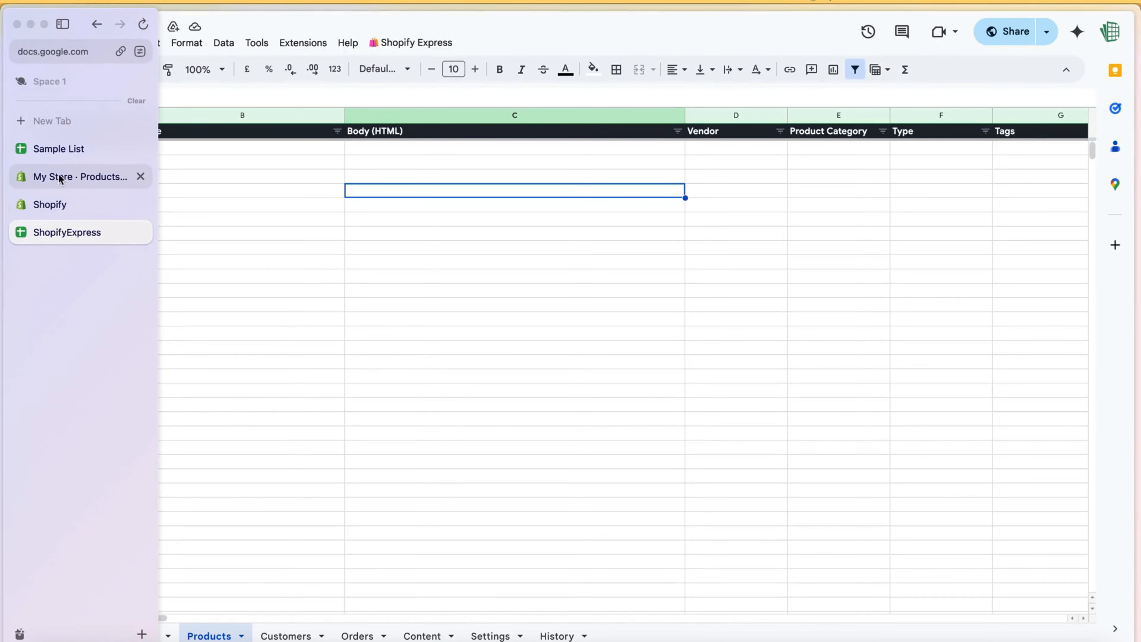
{"action": "left_click", "coordinate": [59, 152]}
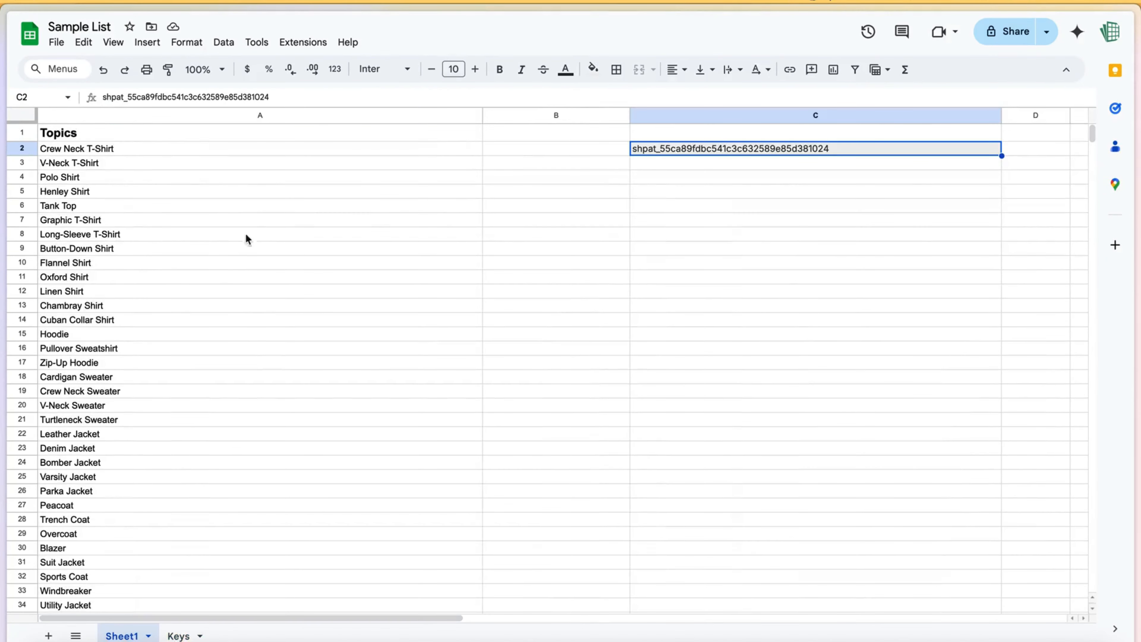
{"action": "left_click", "coordinate": [163, 151]}
{"action": "scroll", "coordinate": [118, 391], "scroll_direction": "down", "scroll_amount": 9}
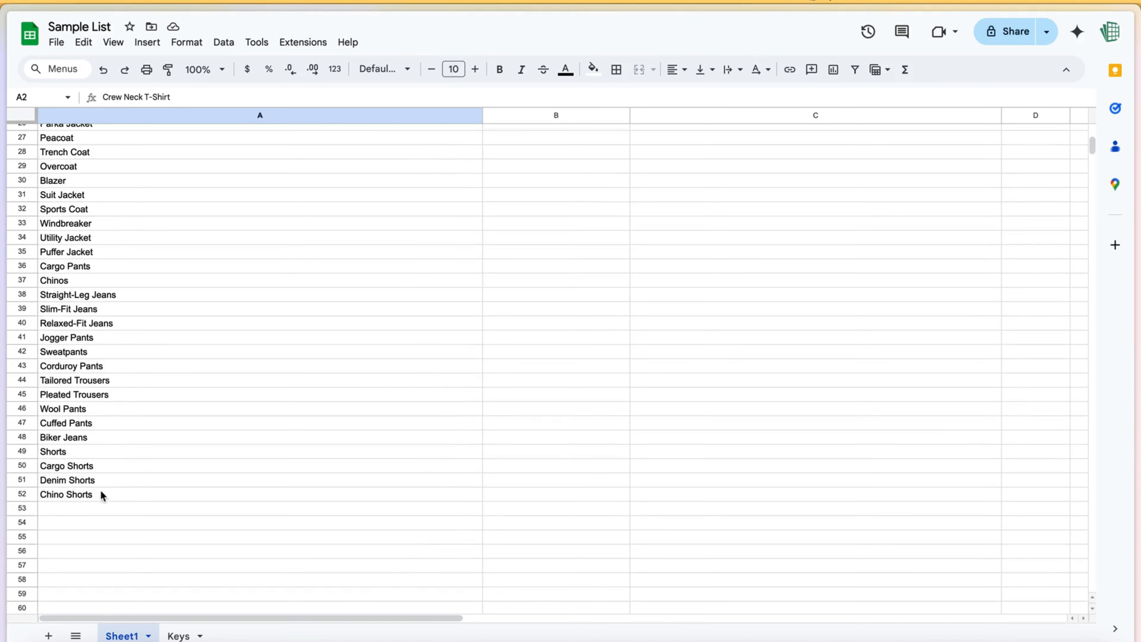
{"action": "left_click", "coordinate": [100, 500], "text": "shift"}
{"action": "key", "text": "ctrl+c"}
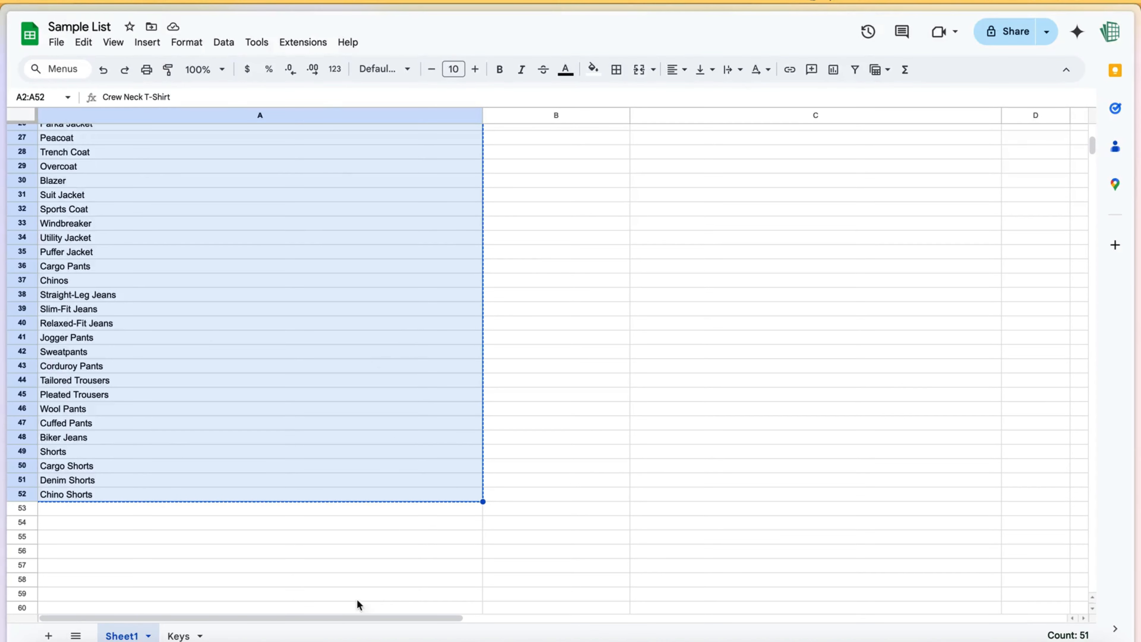
Paste the copied clothing topics into the AI Prompt column of the ShopifyExpress Products sheet, starting at AZ2, and check the list.
{"action": "key", "text": "ctrl+Tab"}
{"action": "left_click", "coordinate": [326, 424]}
{"action": "left_click_drag", "start_coordinate": [149, 616], "coordinate": [1136, 598]}
{"action": "left_click", "coordinate": [707, 151]}
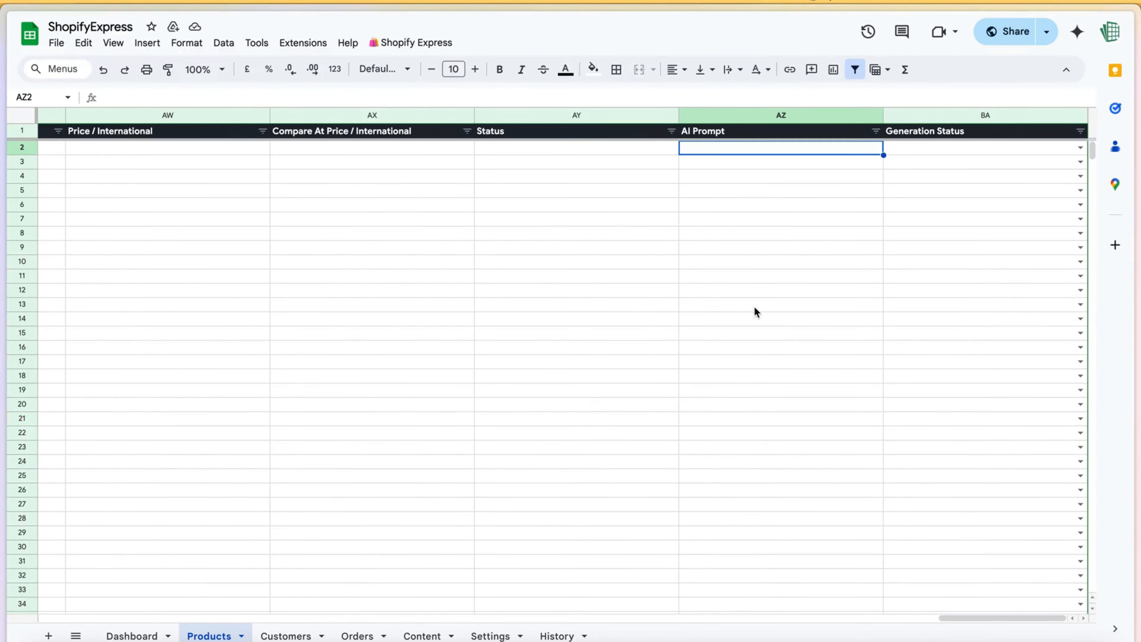
{"action": "key", "text": "ctrl+v"}
{"action": "left_click", "coordinate": [601, 250]}
{"action": "scroll", "coordinate": [601, 250], "scroll_direction": "down", "scroll_amount": 5}
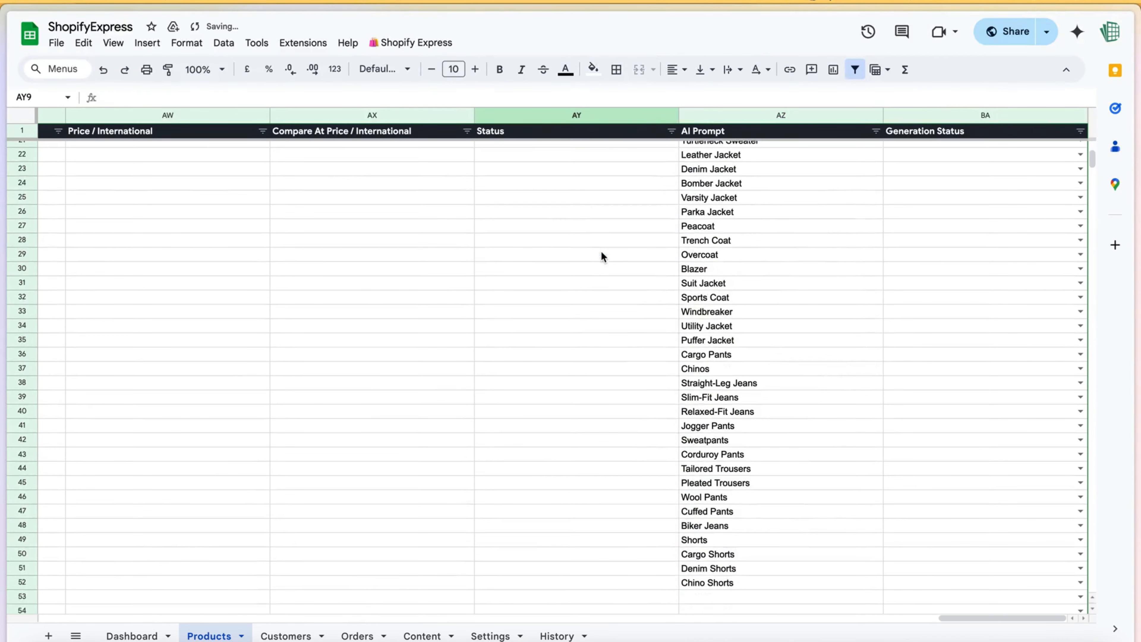
{"action": "scroll", "coordinate": [601, 251], "scroll_direction": "up", "scroll_amount": 5}
{"action": "scroll", "coordinate": [669, 250], "scroll_direction": "down", "scroll_amount": 7}
Delete the AI prompts from Leather Jacket in AZ22 down through AZ53, keeping the list up to Turtleneck Sweater.
{"action": "left_click", "coordinate": [777, 236]}
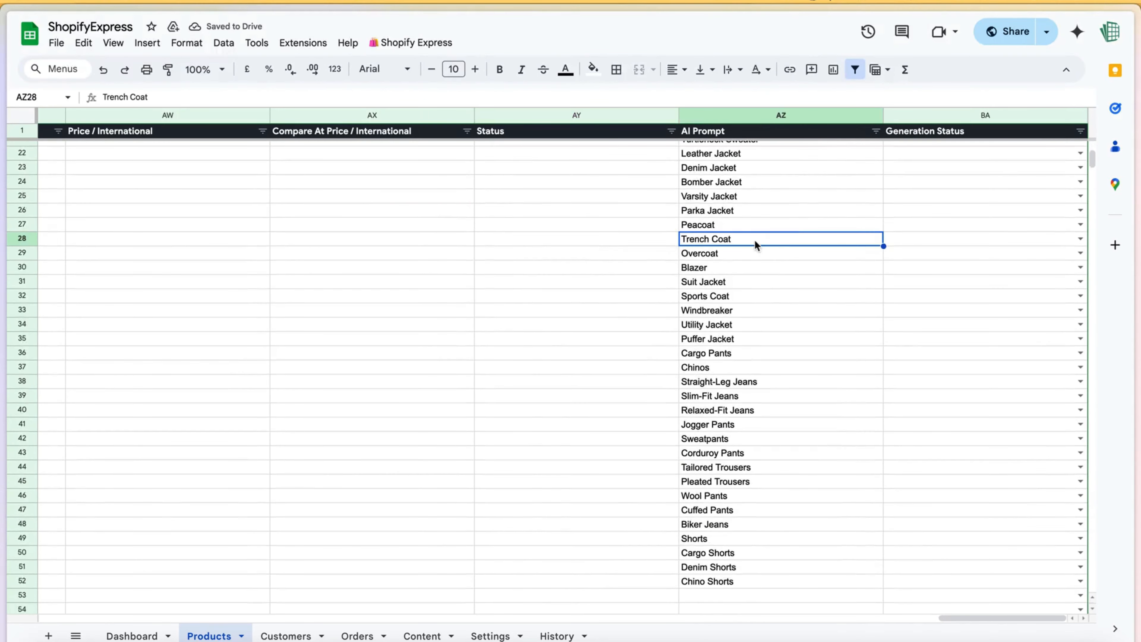
{"action": "scroll", "coordinate": [754, 243], "scroll_direction": "up", "scroll_amount": 4}
{"action": "left_click", "coordinate": [764, 297]}
{"action": "left_click", "coordinate": [777, 353]}
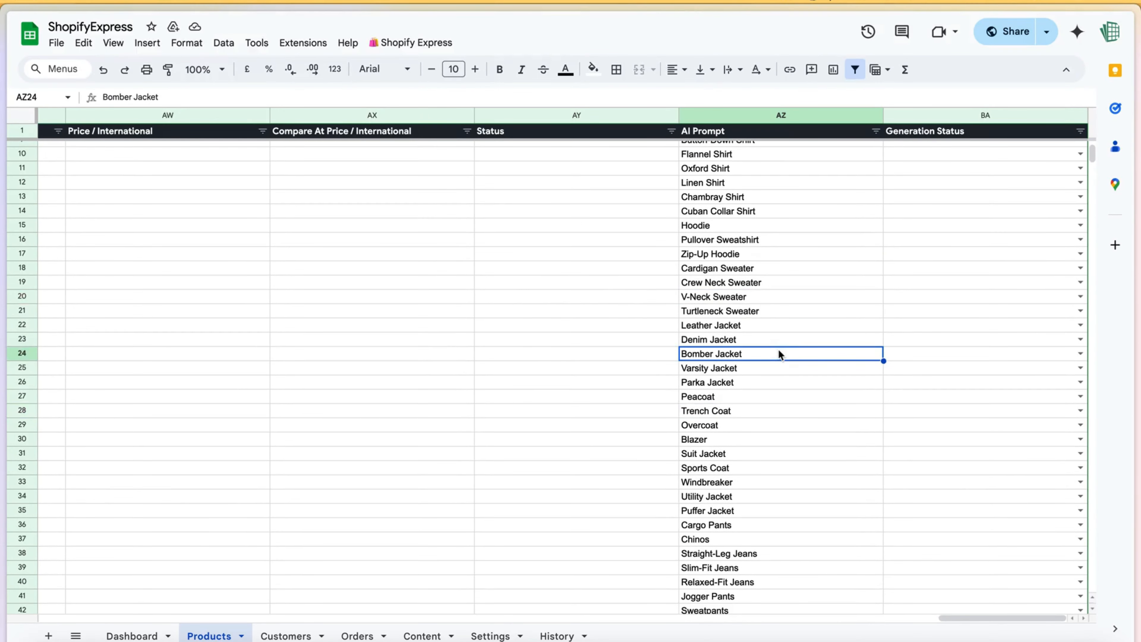
{"action": "left_click", "coordinate": [771, 328]}
{"action": "scroll", "coordinate": [772, 331], "scroll_direction": "down", "scroll_amount": 6}
{"action": "left_click", "coordinate": [777, 515], "text": "shift"}
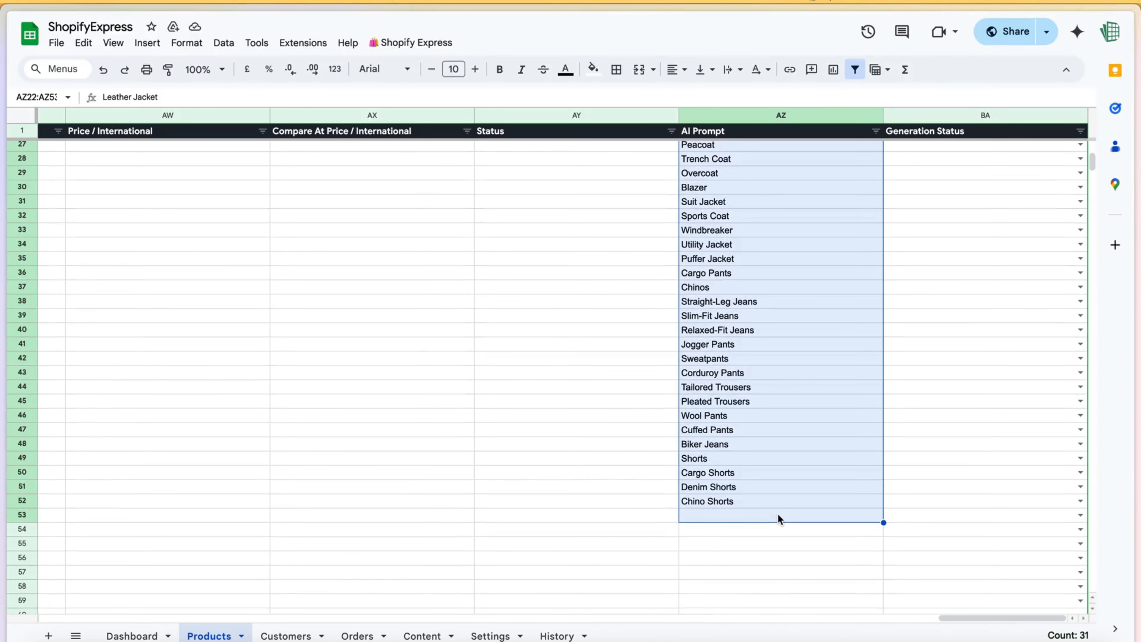
{"action": "key", "text": "Delete"}
{"action": "scroll", "coordinate": [547, 377], "scroll_direction": "up", "scroll_amount": 8}
{"action": "left_click", "coordinate": [727, 291]}
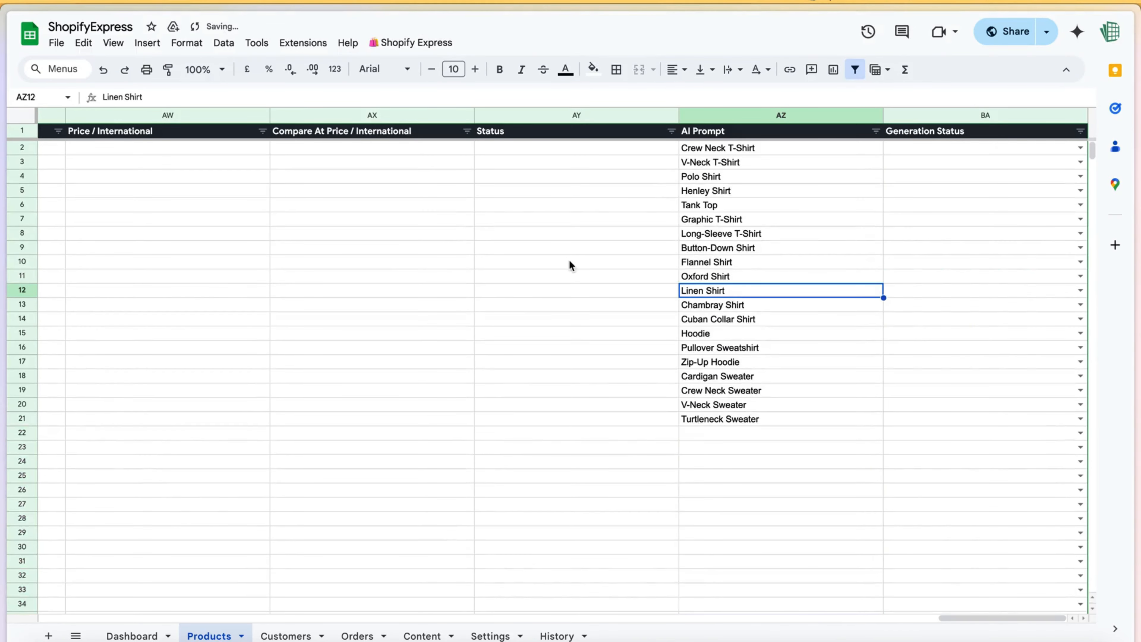
Start Shopify Express's AI product generation for the prompts in the Products sheet.
{"action": "left_click", "coordinate": [569, 260]}
{"action": "left_click", "coordinate": [447, 43]}
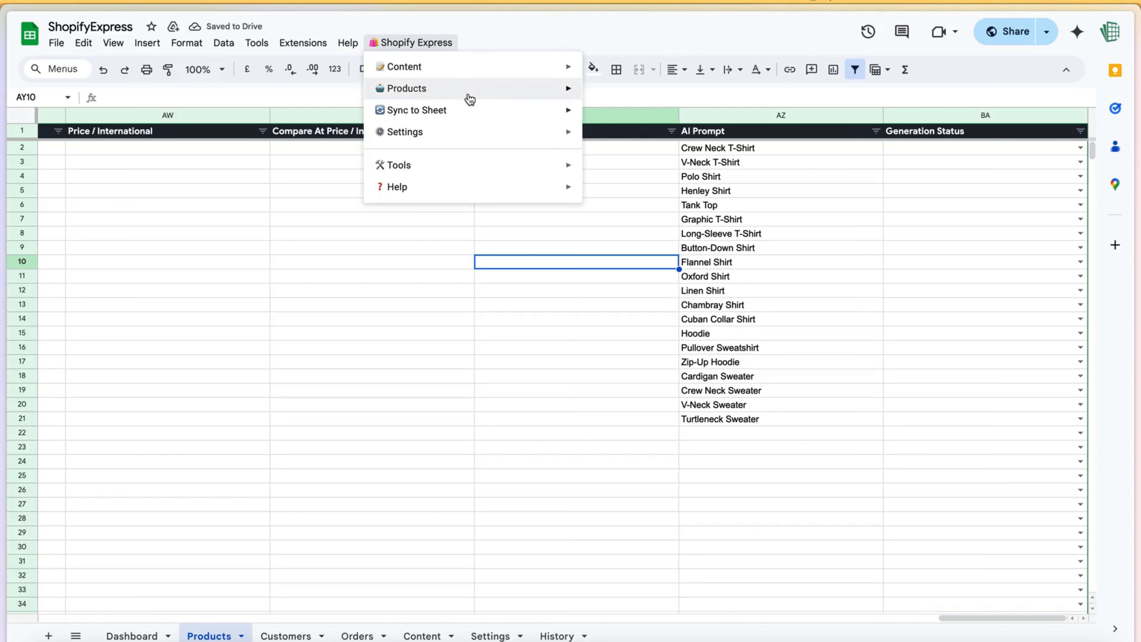
{"action": "left_click", "coordinate": [670, 95]}
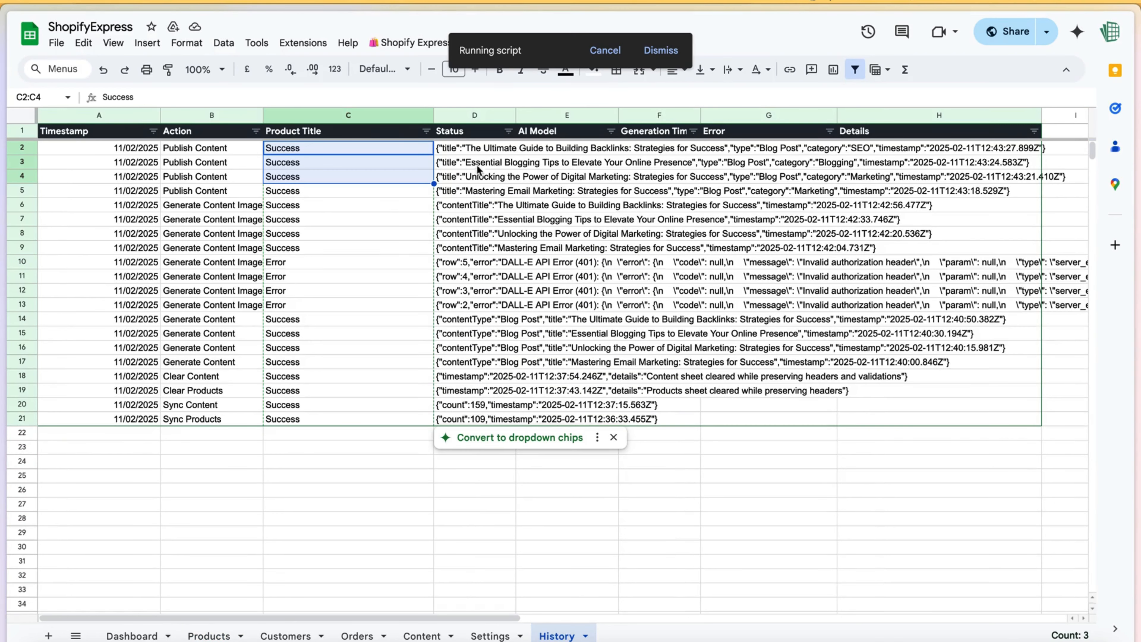
Look through the History log and the column headers of the Orders and Customers sheets while the generation script runs.
{"action": "left_click", "coordinate": [467, 151]}
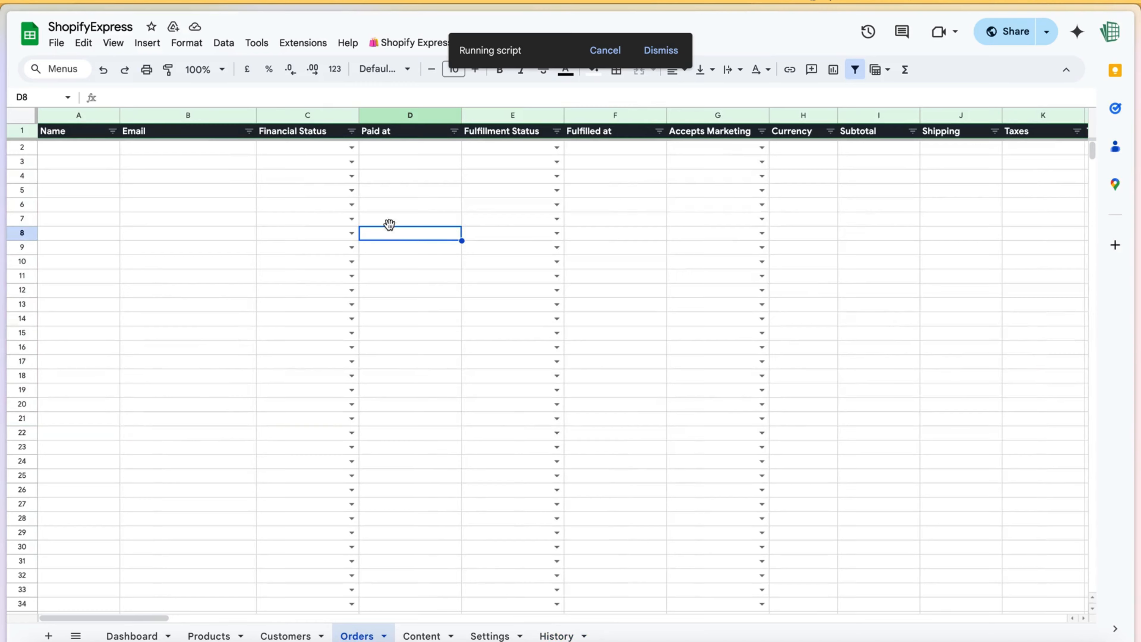
{"action": "mouse_move", "coordinate": [142, 623]}
{"action": "left_mouse_down"}
{"action": "mouse_move", "coordinate": [1116, 634]}
{"action": "mouse_move", "coordinate": [236, 601]}
{"action": "mouse_move", "coordinate": [153, 609]}
{"action": "mouse_move", "coordinate": [144, 620]}
{"action": "left_mouse_up"}
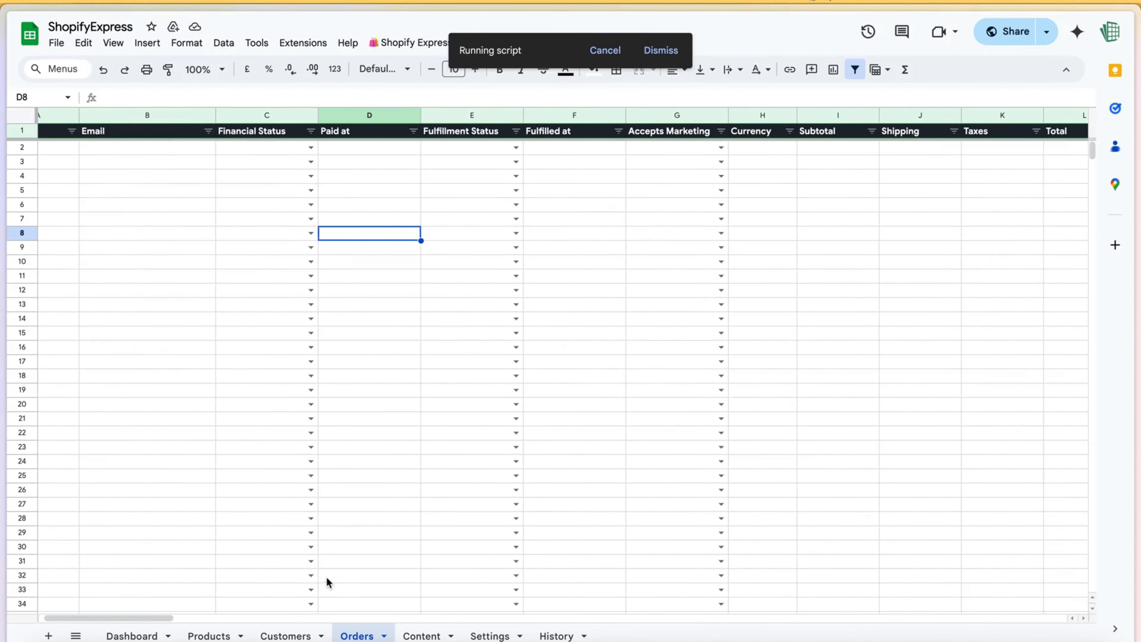
{"action": "left_click", "coordinate": [269, 630]}
{"action": "left_click", "coordinate": [159, 133]}
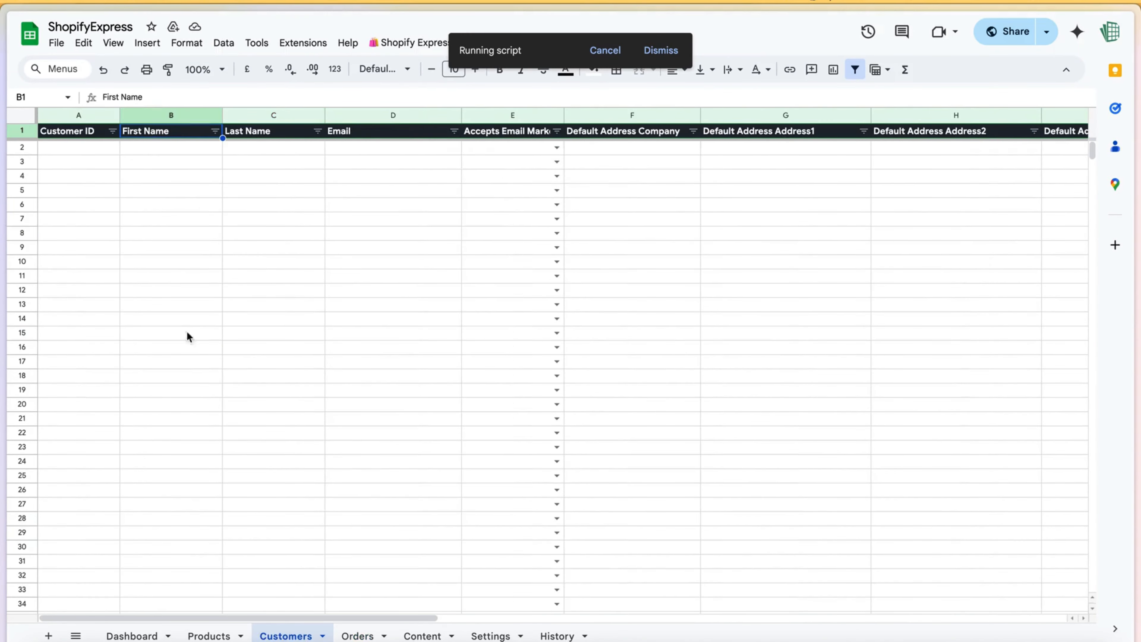
{"action": "left_click_drag", "start_coordinate": [137, 620], "coordinate": [684, 489]}
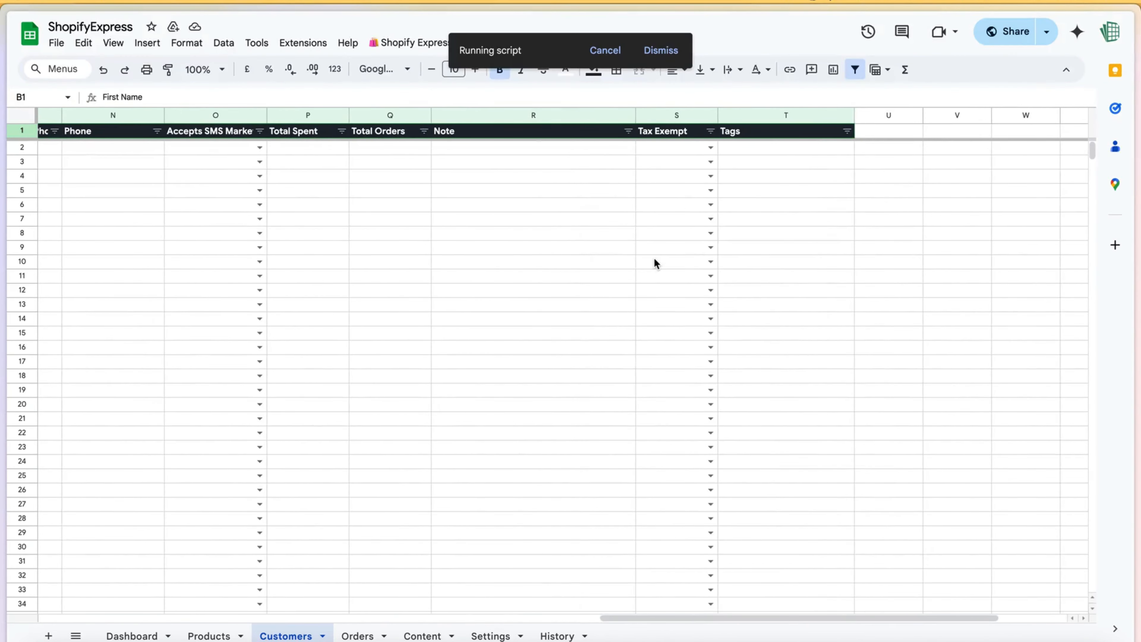
{"action": "left_click_drag", "start_coordinate": [791, 619], "coordinate": [179, 569]}
{"action": "left_click", "coordinate": [148, 323]}
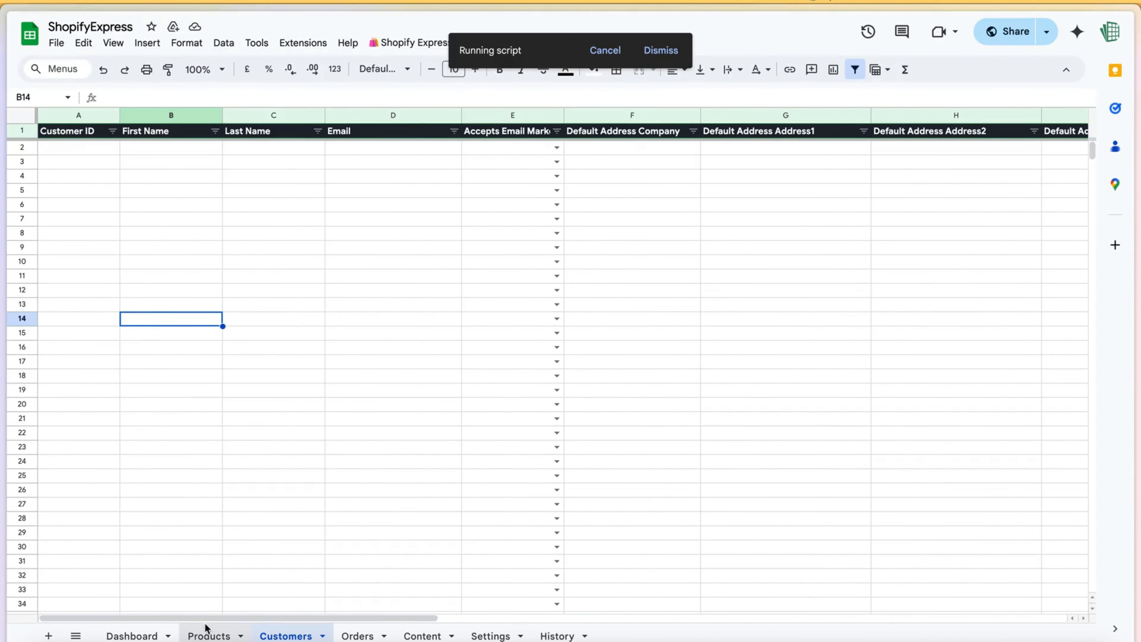
Check the Products sheet's generation statuses and inspect the generated Body (HTML) descriptions, including the one for the henley shirt.
{"action": "left_click", "coordinate": [207, 634]}
{"action": "left_click", "coordinate": [404, 350]}
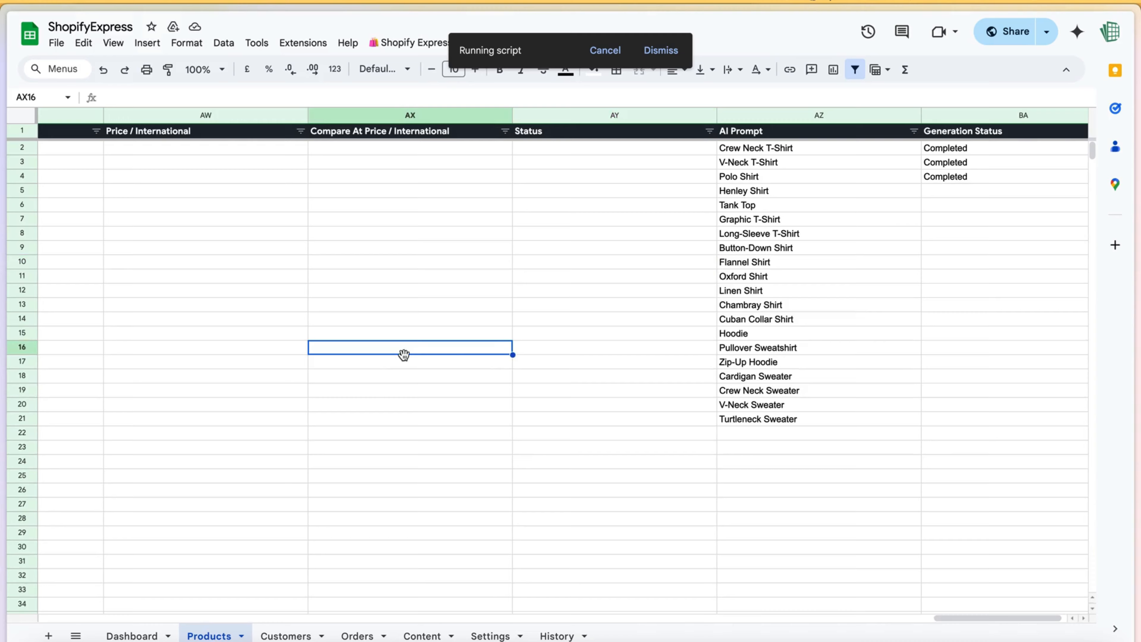
{"action": "left_click", "coordinate": [934, 175]}
{"action": "left_click_drag", "start_coordinate": [974, 618], "coordinate": [69, 634]}
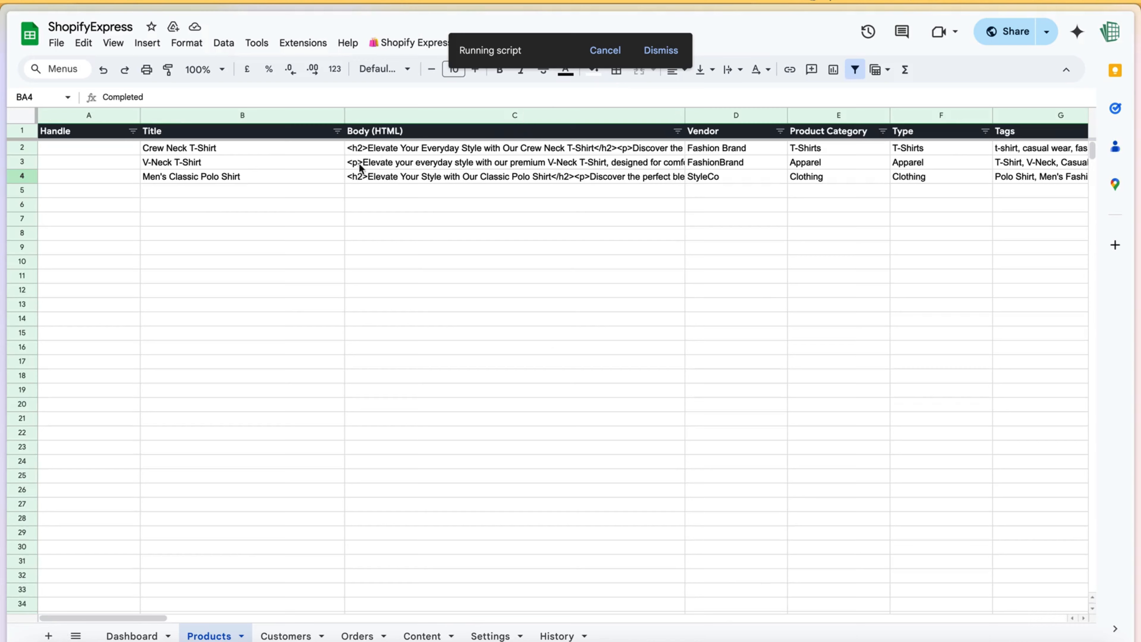
{"action": "double_click", "coordinate": [371, 166]}
{"action": "left_click", "coordinate": [388, 262]}
{"action": "left_click", "coordinate": [402, 195]}
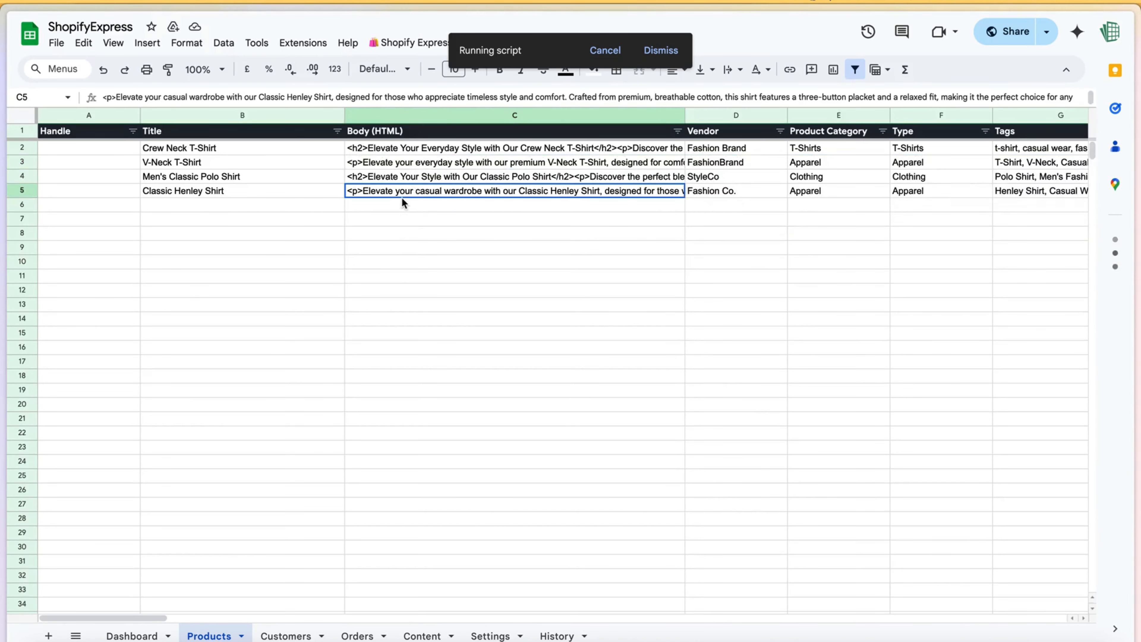
{"action": "double_click", "coordinate": [403, 196]}
{"action": "left_click", "coordinate": [411, 290]}
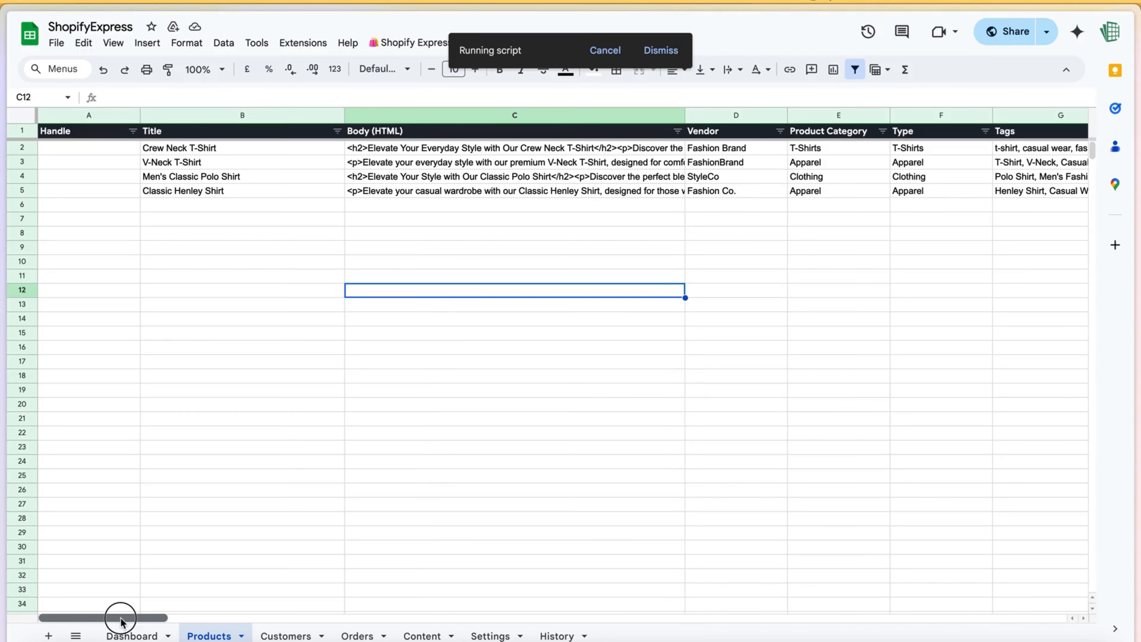
Examine the generated SEO Title and SEO Description values in the Products sheet.
{"action": "left_click_drag", "start_coordinate": [121, 622], "coordinate": [520, 604]}
{"action": "left_click", "coordinate": [388, 205]}
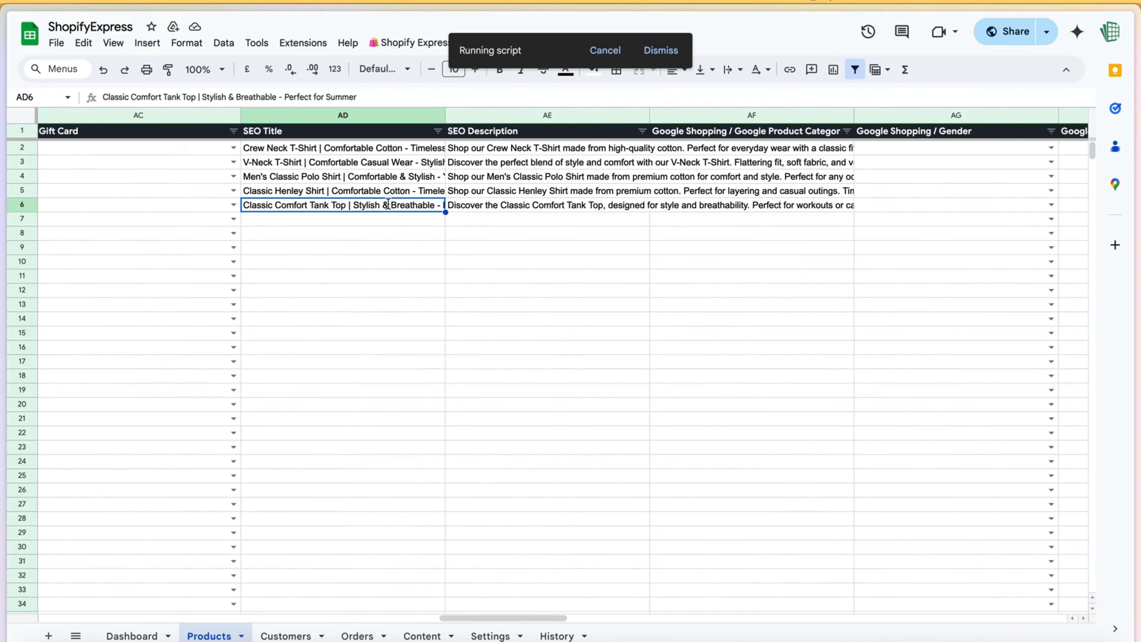
{"action": "left_click", "coordinate": [512, 190]}
{"action": "left_click", "coordinate": [546, 347]}
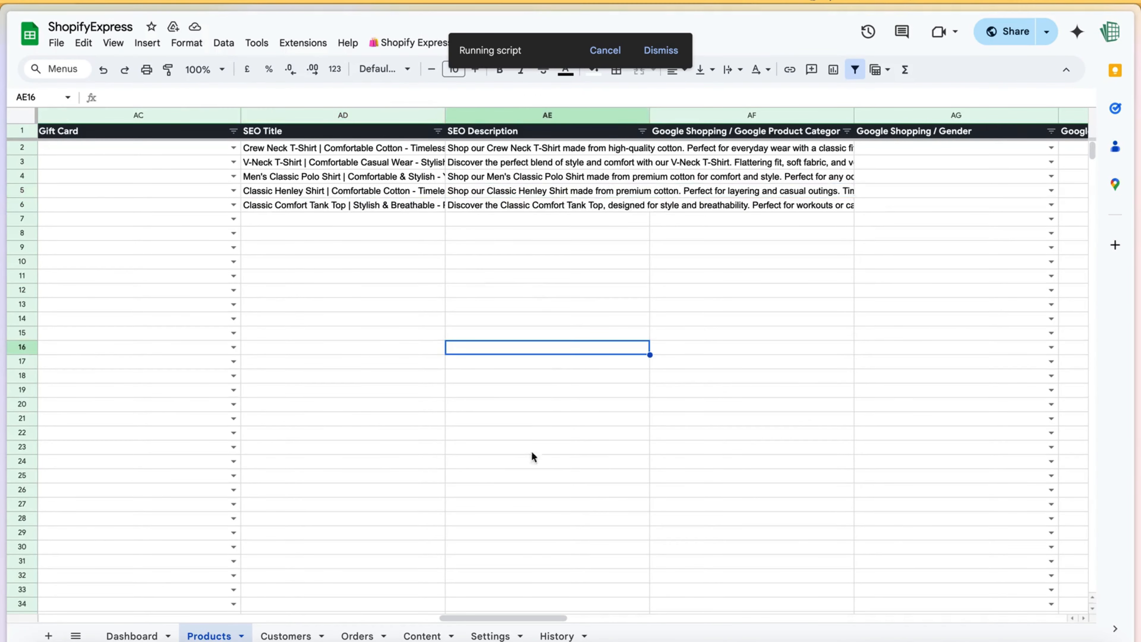
Compare the Generation Status column with the AI prompts to see which products are still waiting to be generated.
{"action": "left_click_drag", "start_coordinate": [551, 620], "coordinate": [1045, 634]}
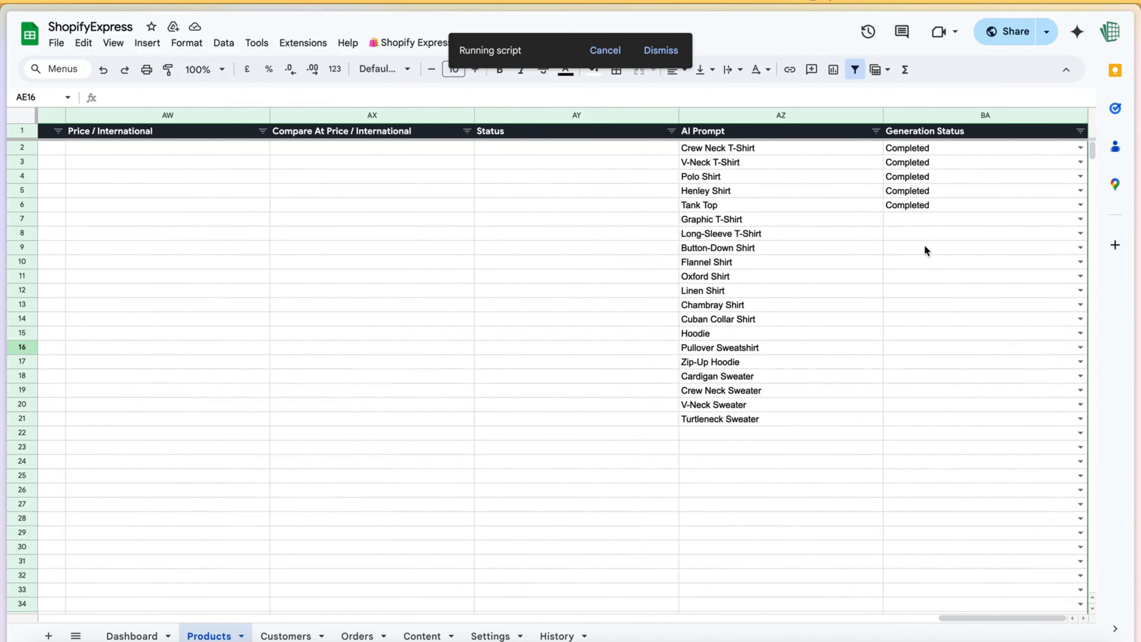
{"action": "left_click", "coordinate": [913, 209]}
{"action": "left_click_drag", "start_coordinate": [835, 224], "coordinate": [838, 408]}
{"action": "left_click", "coordinate": [588, 349]}
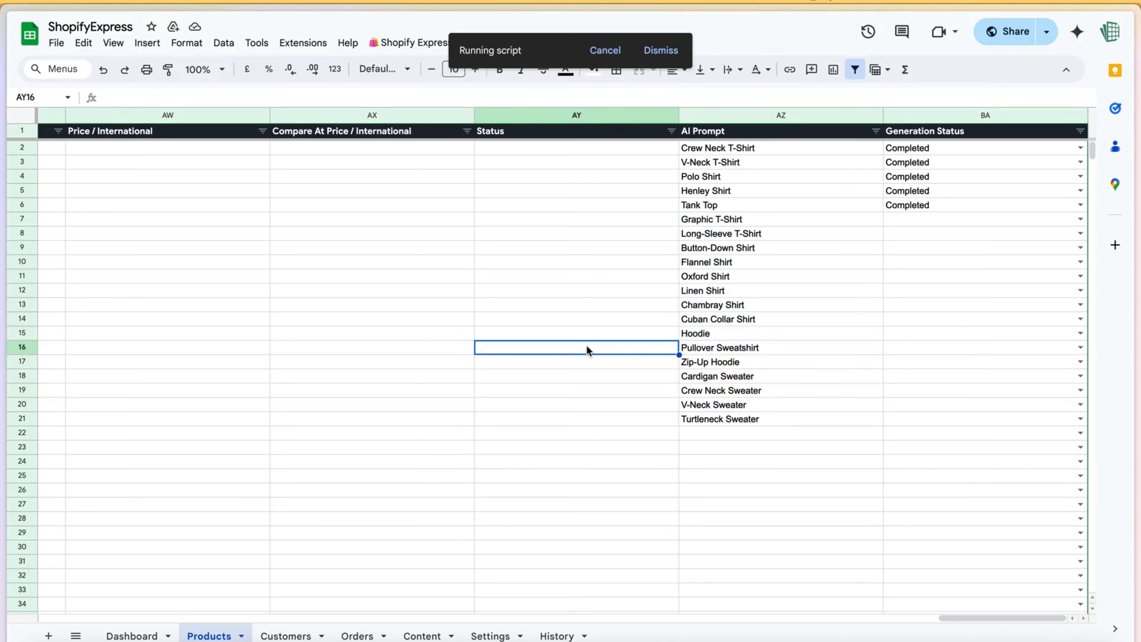
{"action": "left_click", "coordinate": [408, 42]}
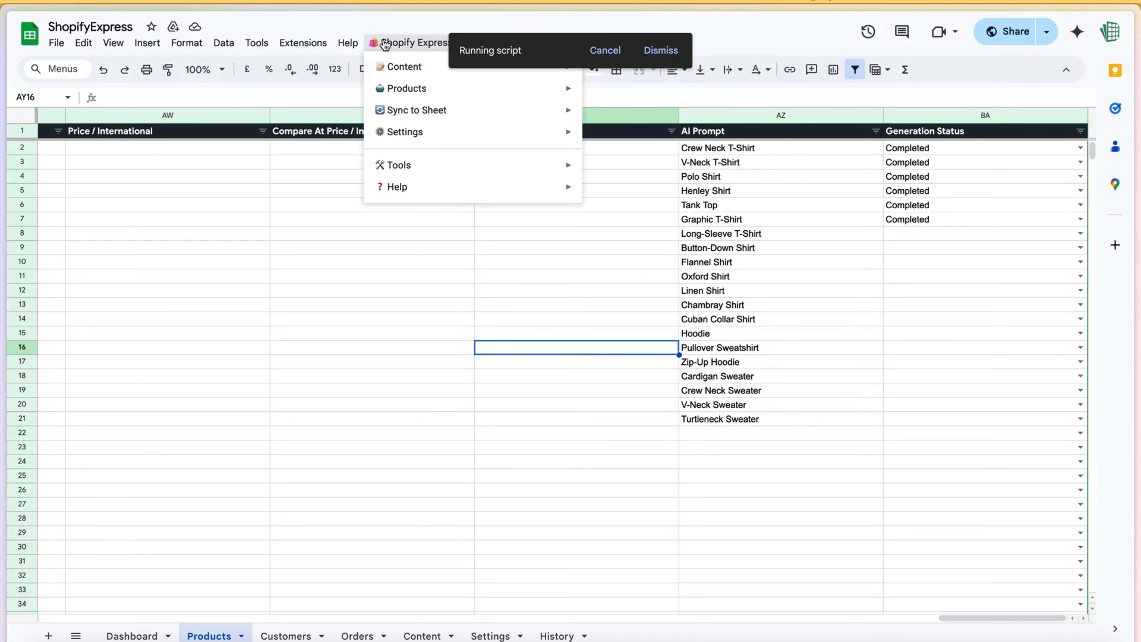
{"action": "mouse_move", "coordinate": [406, 88]}
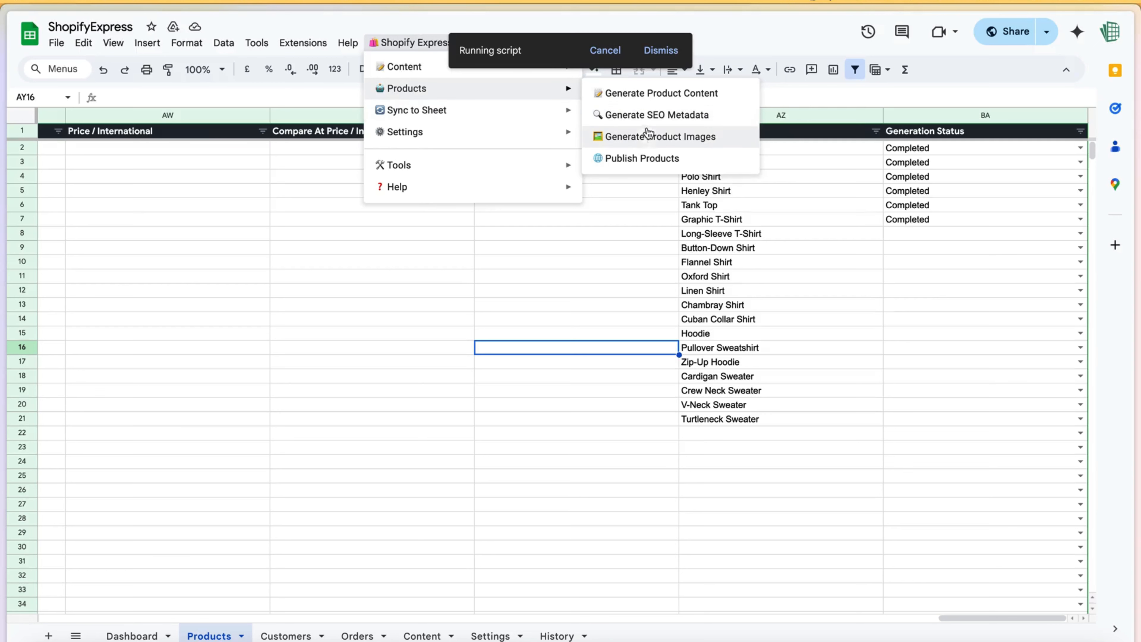
{"action": "left_click", "coordinate": [578, 491]}
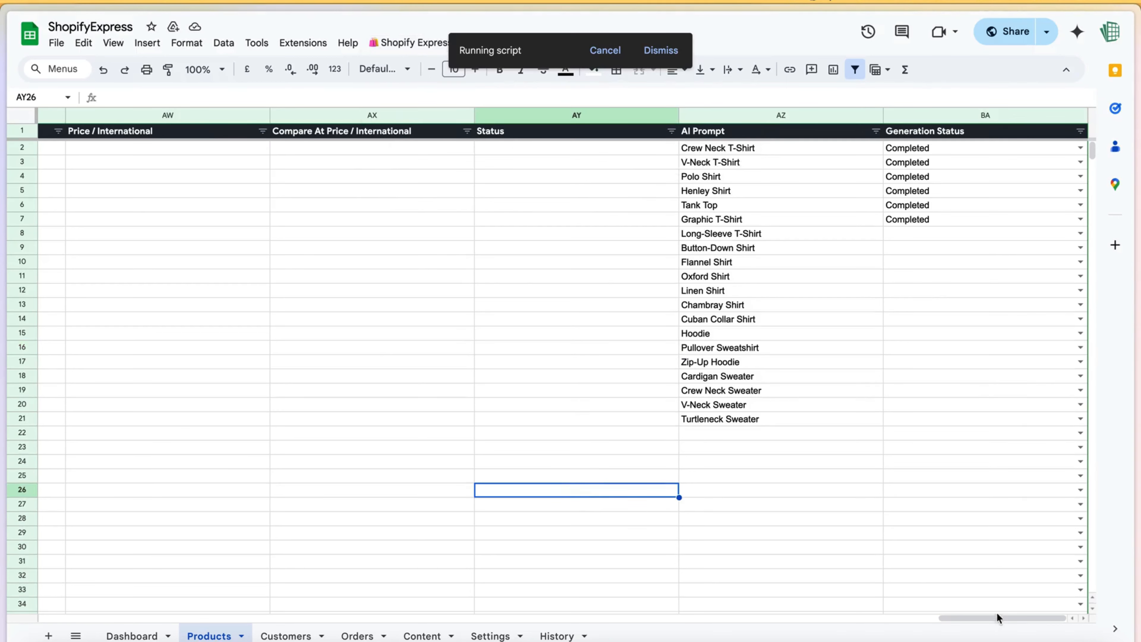
Examine the generated SEO Title and SEO Description entries in the Products sheet again.
{"action": "left_click_drag", "start_coordinate": [924, 625], "coordinate": [436, 619]}
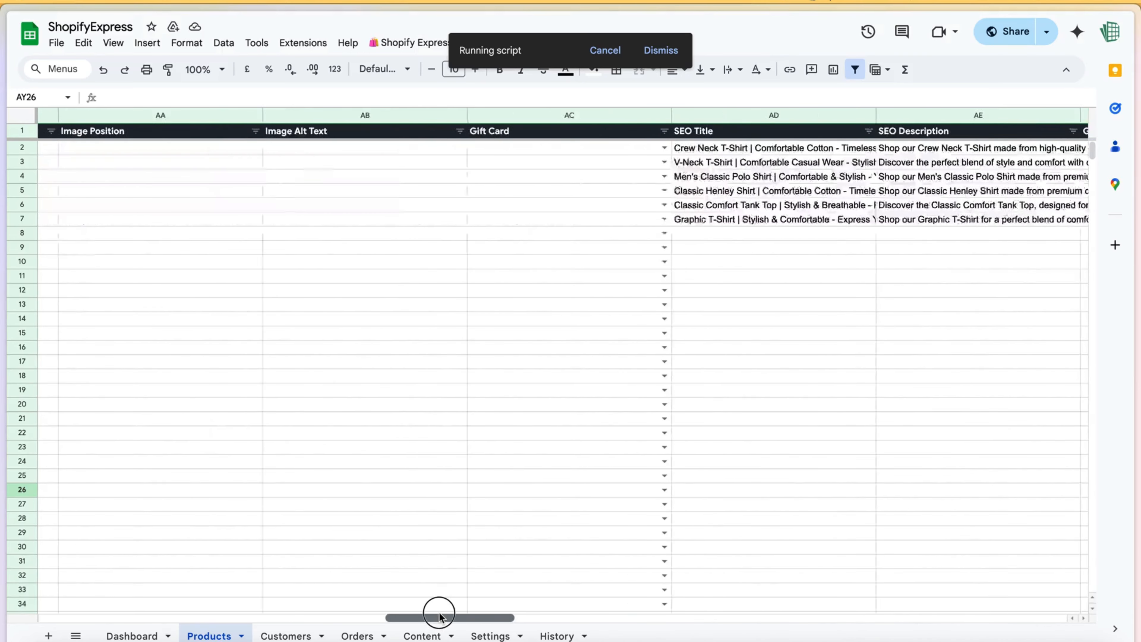
{"action": "scroll", "coordinate": [500, 271], "scroll_direction": "right", "scroll_amount": 5}
{"action": "left_click_drag", "start_coordinate": [330, 152], "coordinate": [420, 212]}
{"action": "left_click", "coordinate": [429, 282]}
{"action": "left_click", "coordinate": [405, 43]}
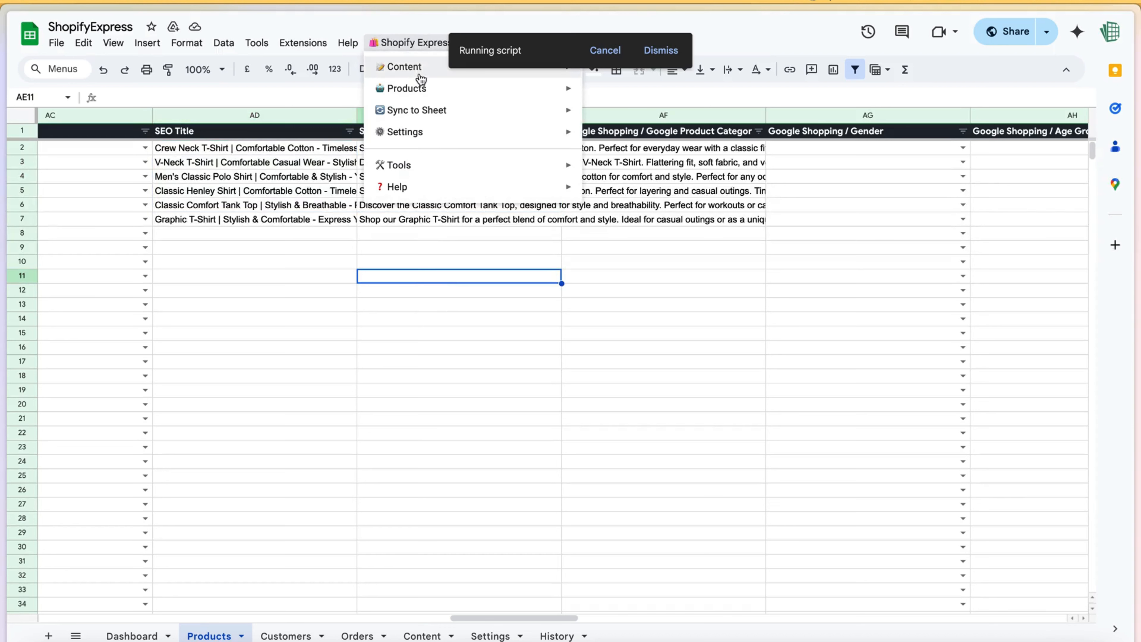
{"action": "mouse_move", "coordinate": [422, 87]}
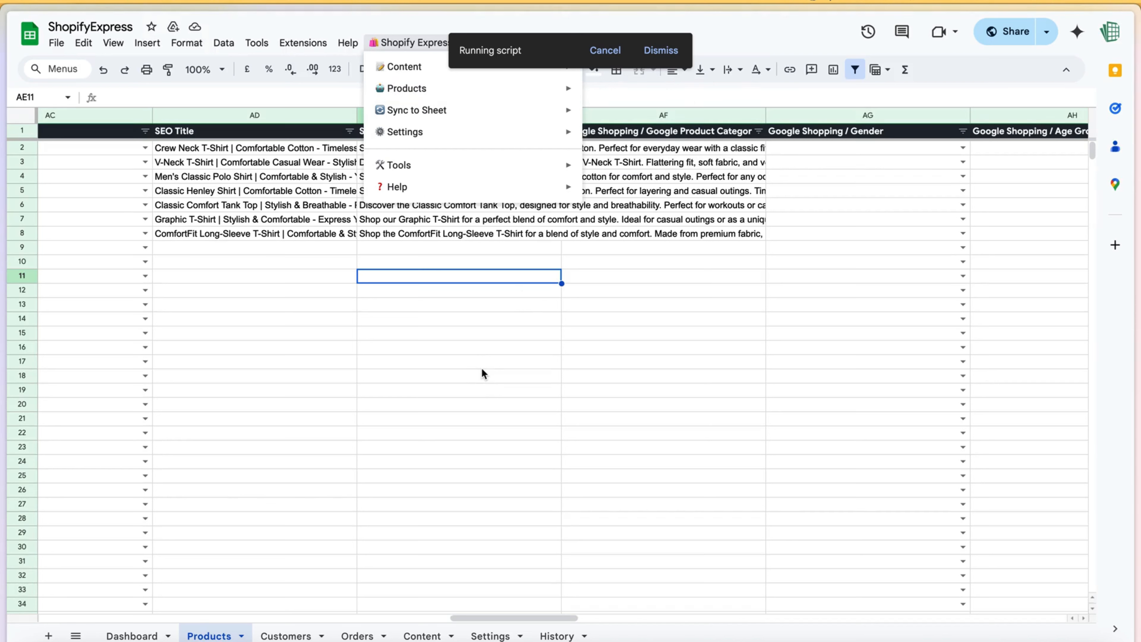
{"action": "mouse_move", "coordinate": [539, 167]}
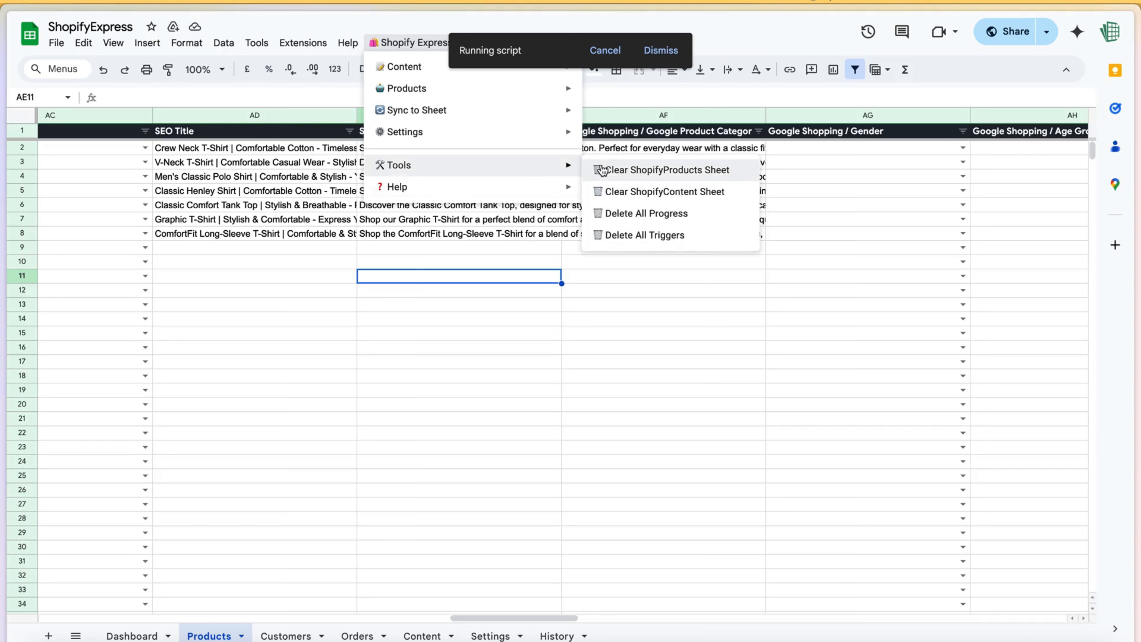
{"action": "mouse_move", "coordinate": [524, 128]}
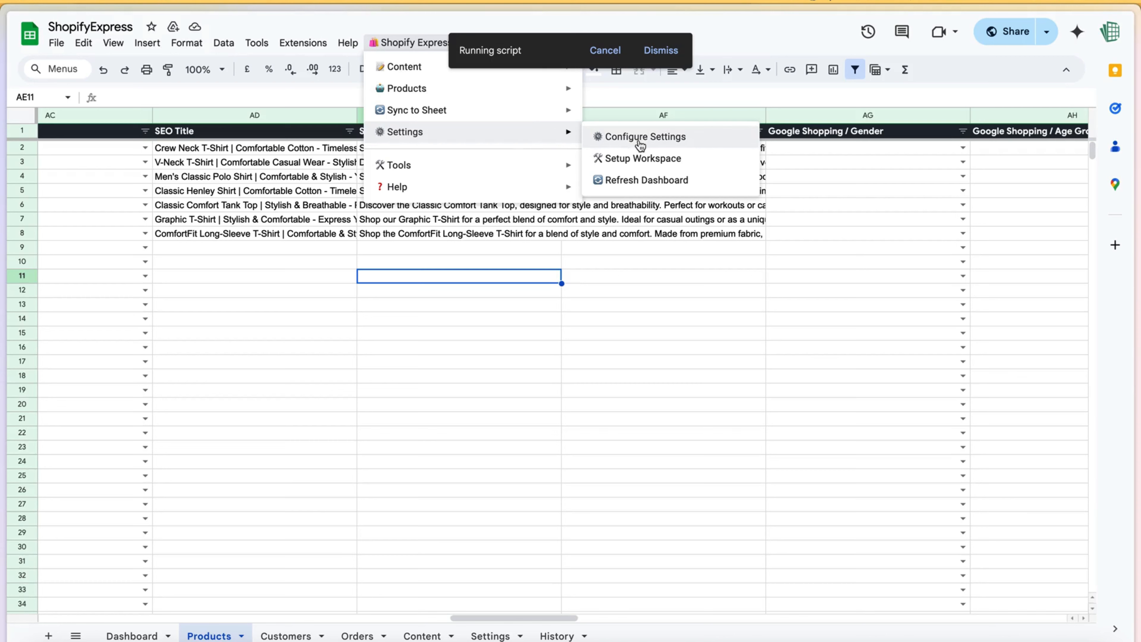
{"action": "left_click", "coordinate": [599, 319]}
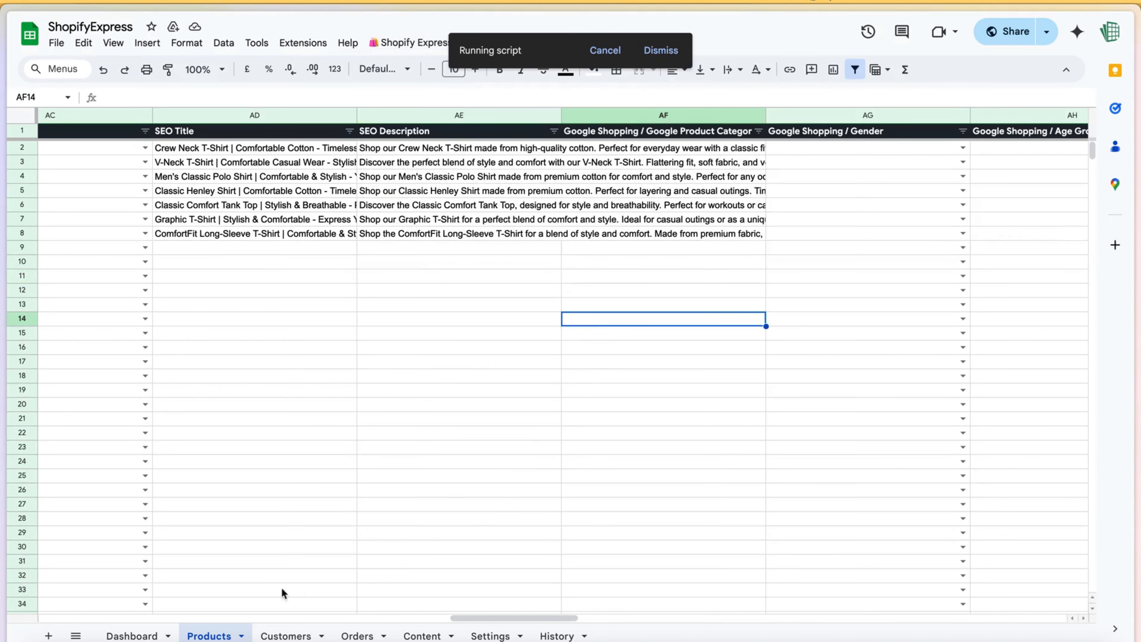
Check the Flannel Shirt's Generation Status in the Products sheet and the latest product entries in the History log.
{"action": "left_click_drag", "start_coordinate": [515, 618], "coordinate": [1002, 618]}
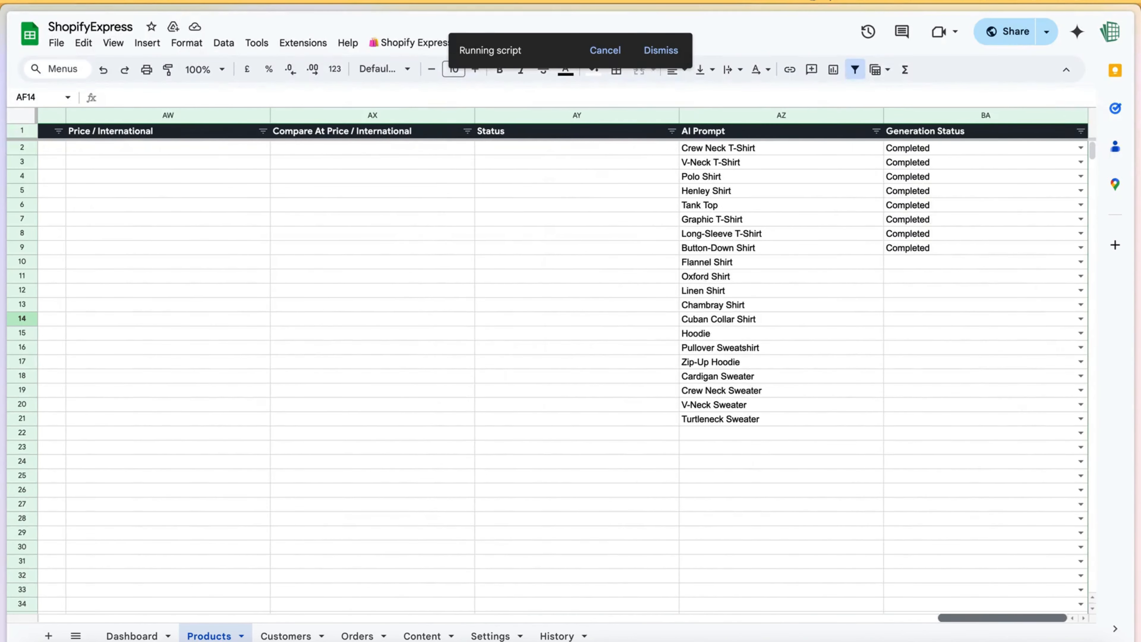
{"action": "left_click", "coordinate": [889, 264]}
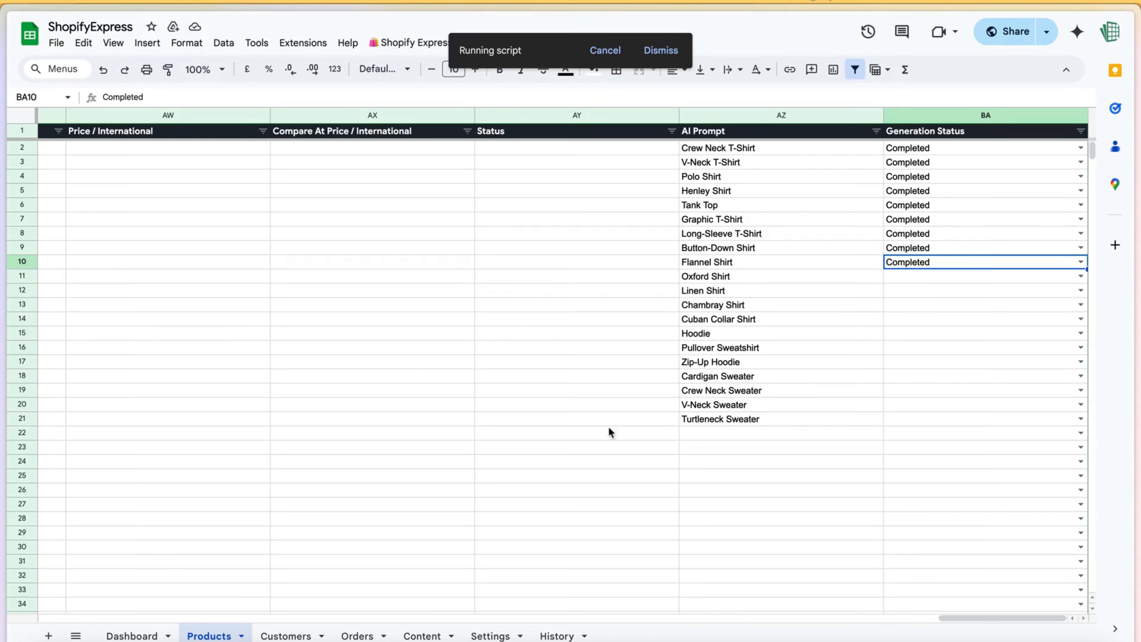
{"action": "left_click", "coordinate": [557, 636]}
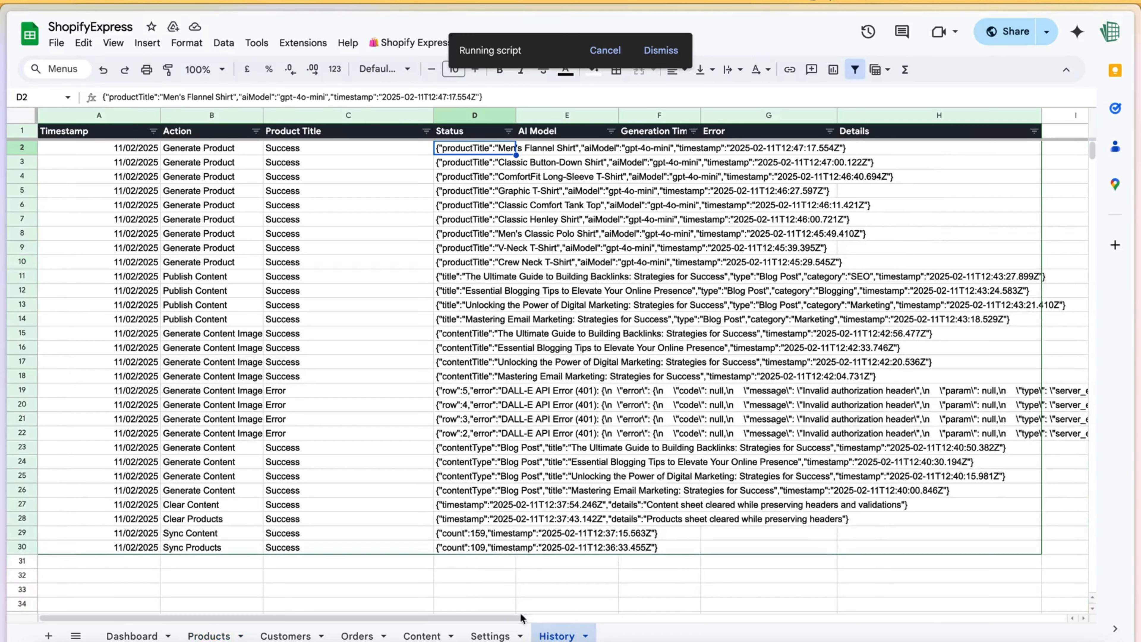
Review the Dashboard's AI generation statistics and its Recent Activity entries for the generated products.
{"action": "left_click", "coordinate": [119, 633]}
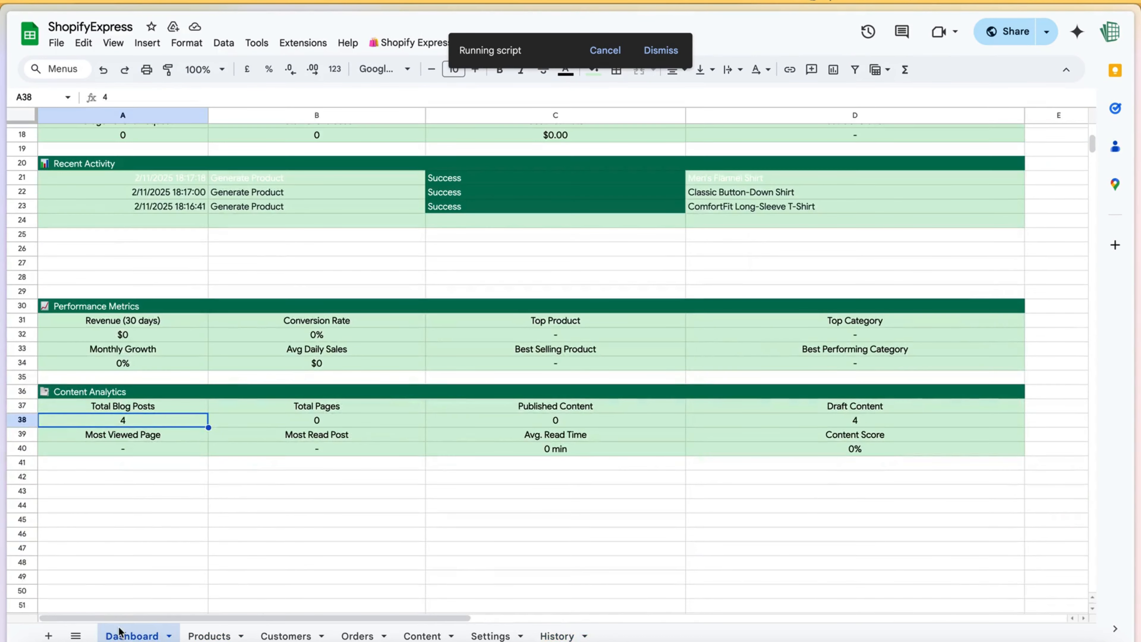
{"action": "scroll", "coordinate": [296, 480], "scroll_direction": "up", "scroll_amount": 5}
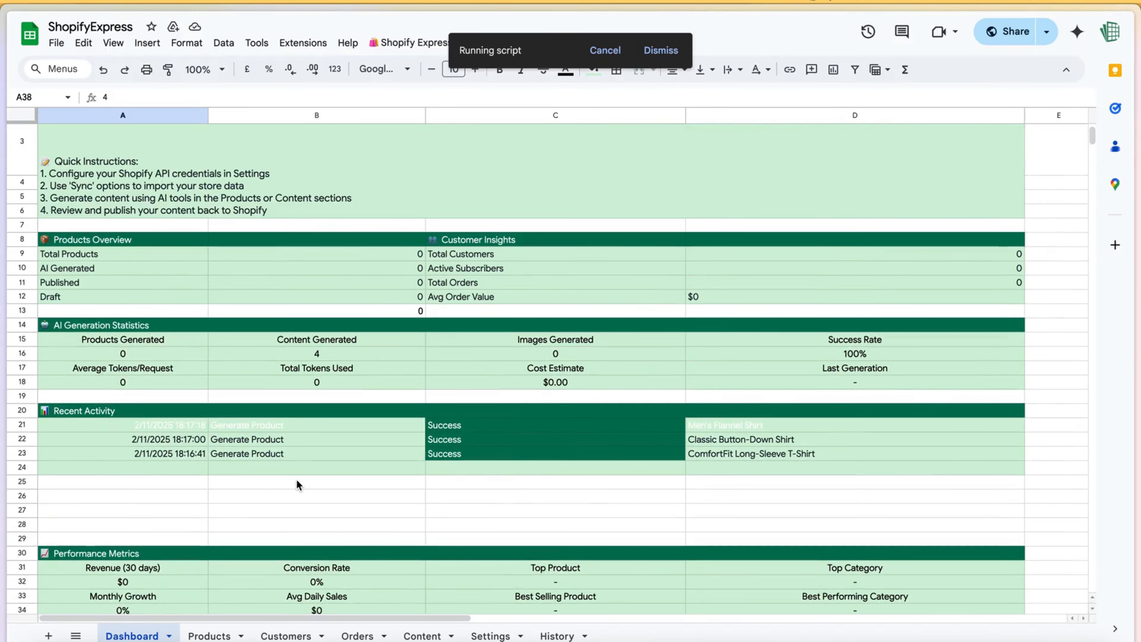
{"action": "scroll", "coordinate": [295, 485], "scroll_direction": "up", "scroll_amount": 2}
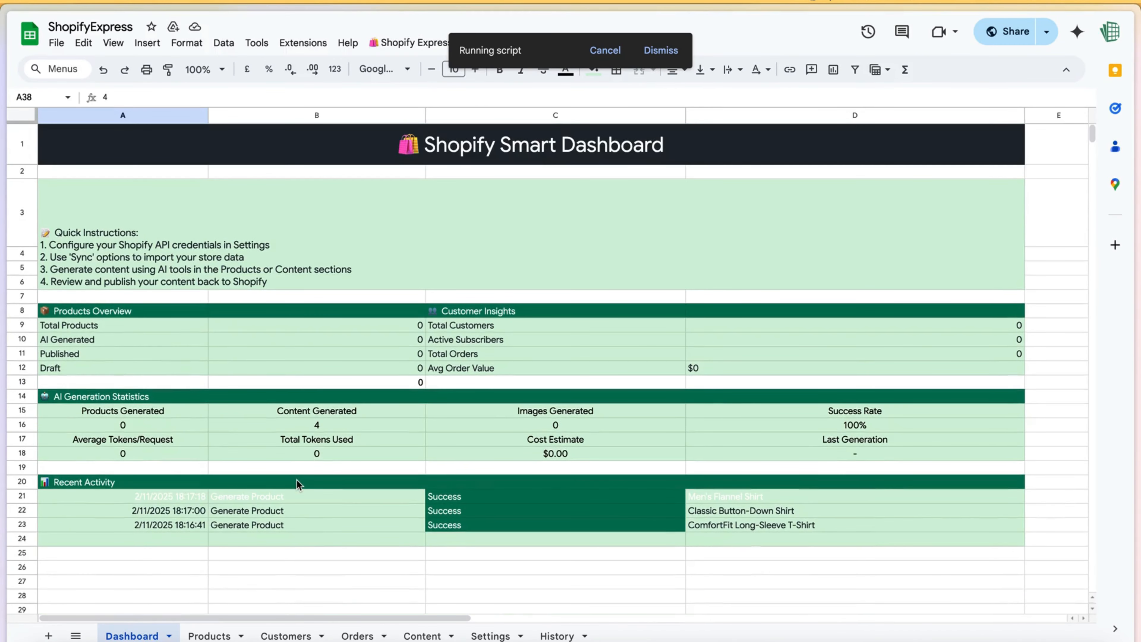
{"action": "left_click", "coordinate": [717, 522]}
{"action": "left_click", "coordinate": [480, 527]}
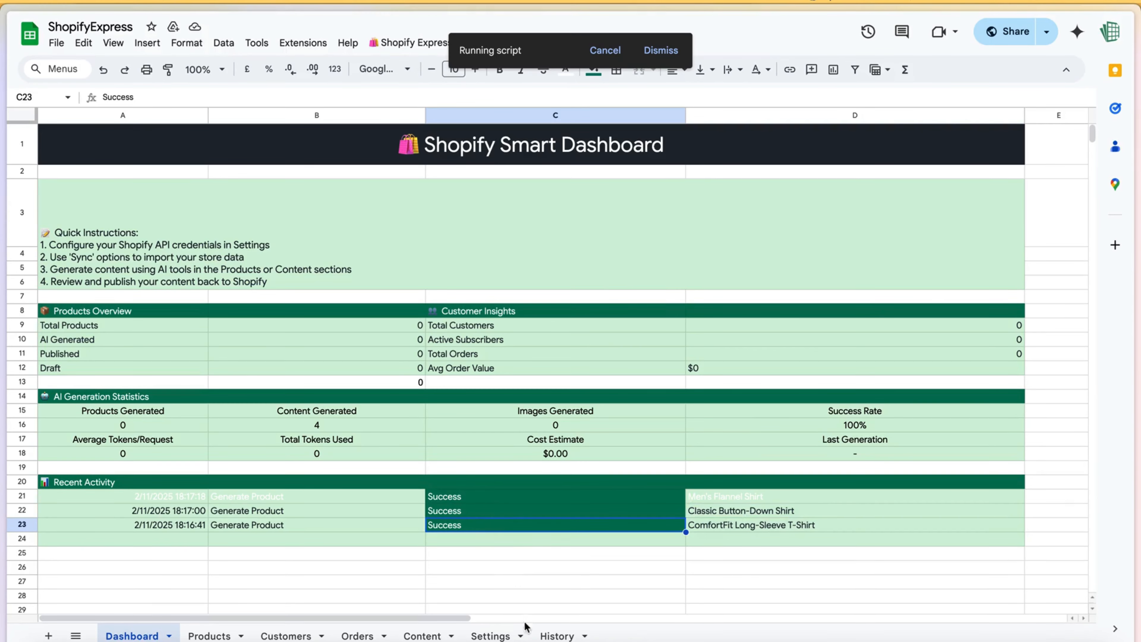
Return to the Products sheet and check the Generation Status against the Linen Shirt and Pullover Sweatshirt prompts.
{"action": "left_click", "coordinate": [426, 636]}
{"action": "left_click", "coordinate": [210, 636]}
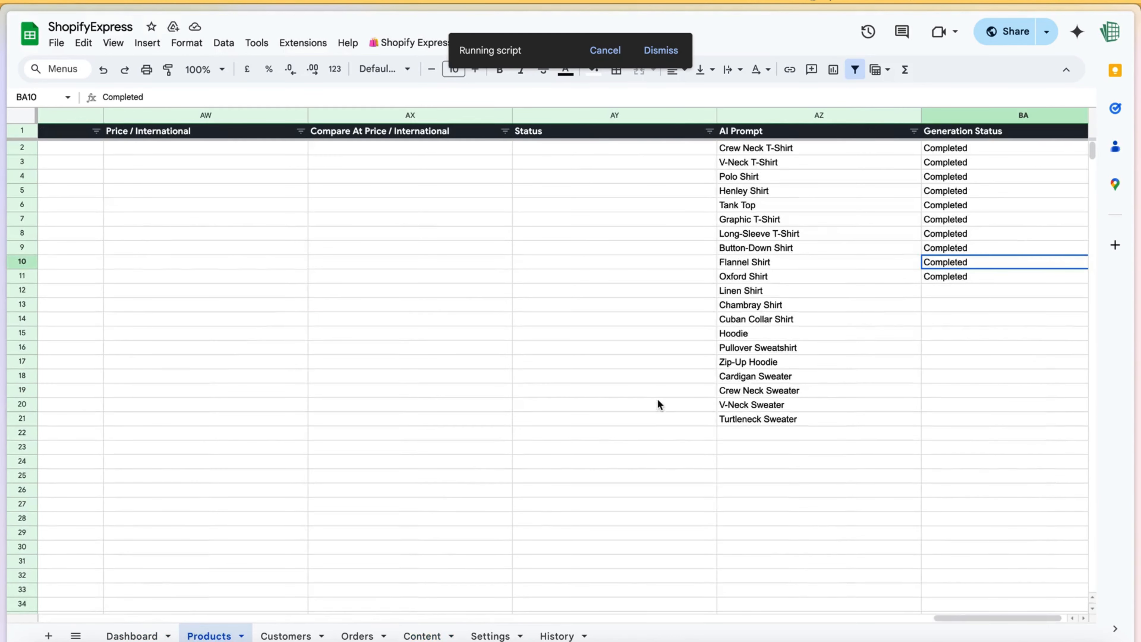
{"action": "left_click", "coordinate": [903, 290]}
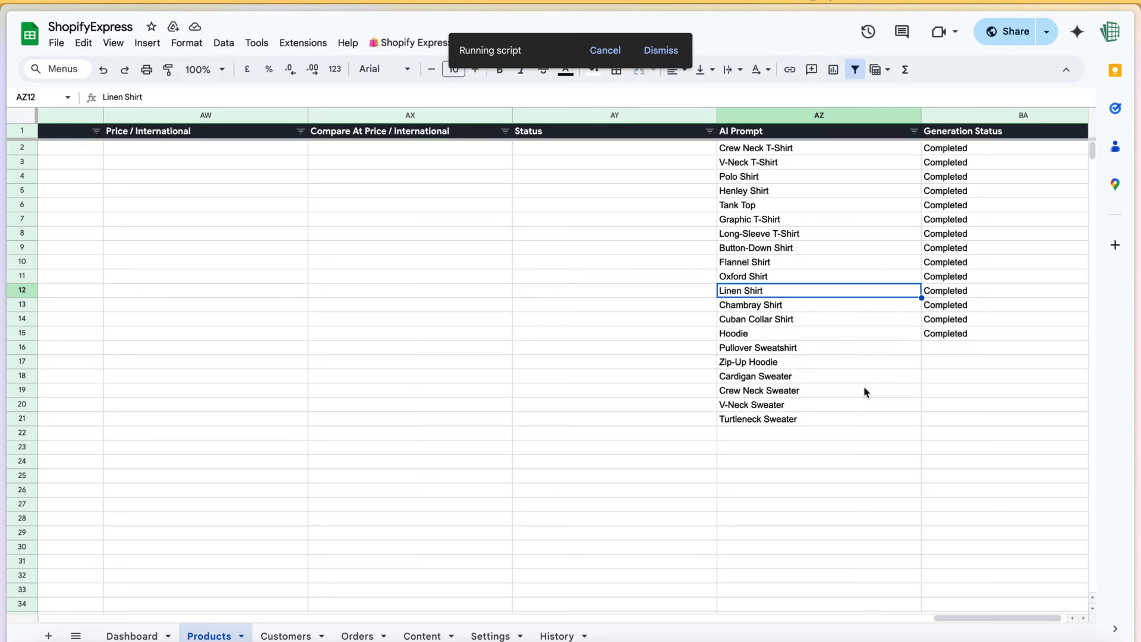
{"action": "left_click", "coordinate": [901, 349]}
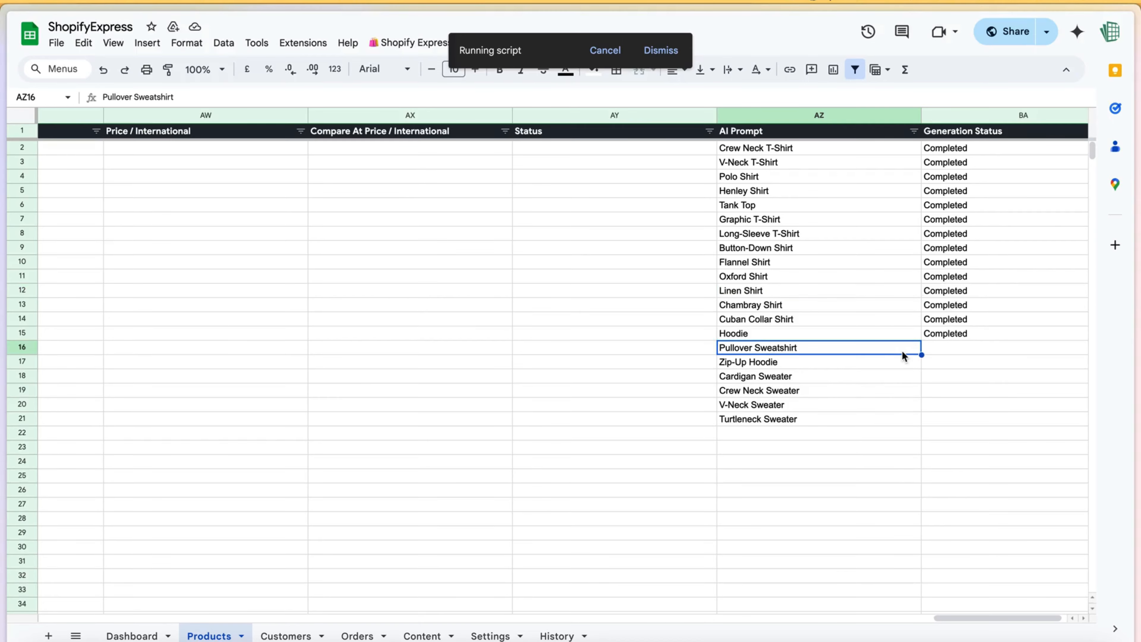
Inspect the generated titles, Body (HTML) descriptions and product types, including the description of the Cozy Comfort Hoodie.
{"action": "left_click_drag", "start_coordinate": [1006, 618], "coordinate": [120, 612]}
{"action": "left_click", "coordinate": [479, 339]}
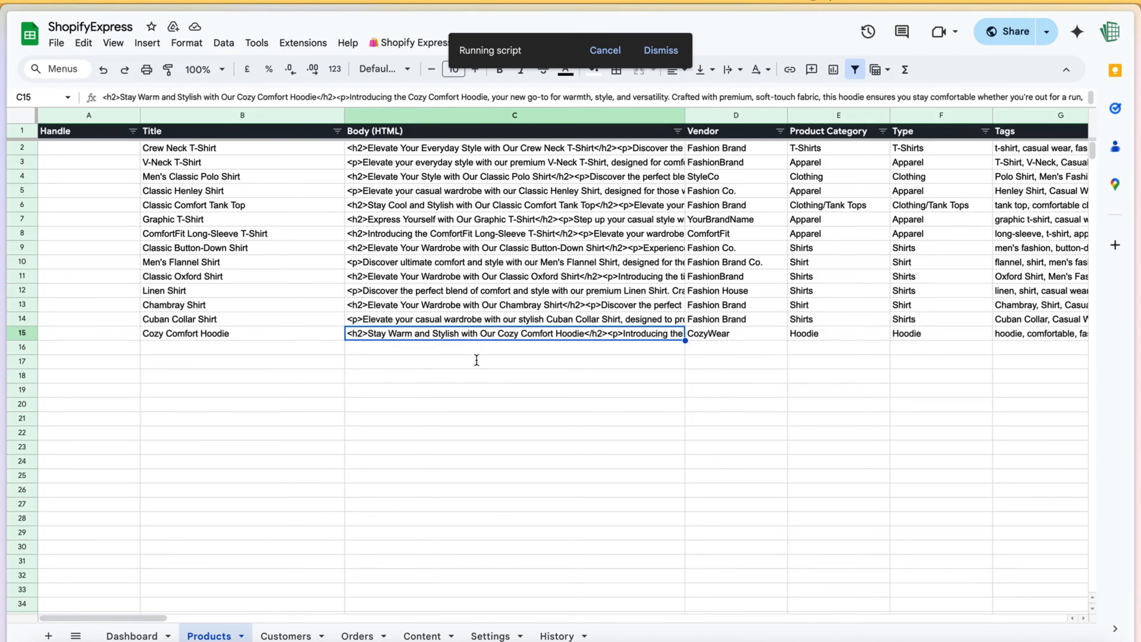
{"action": "left_click", "coordinate": [493, 476]}
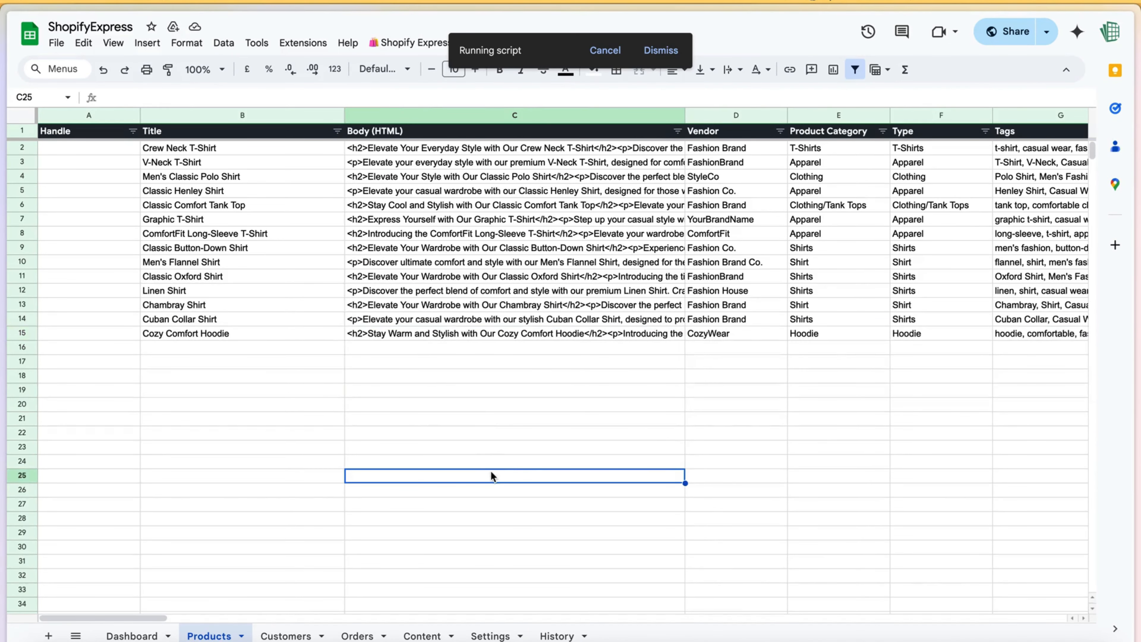
{"action": "left_click", "coordinate": [912, 363]}
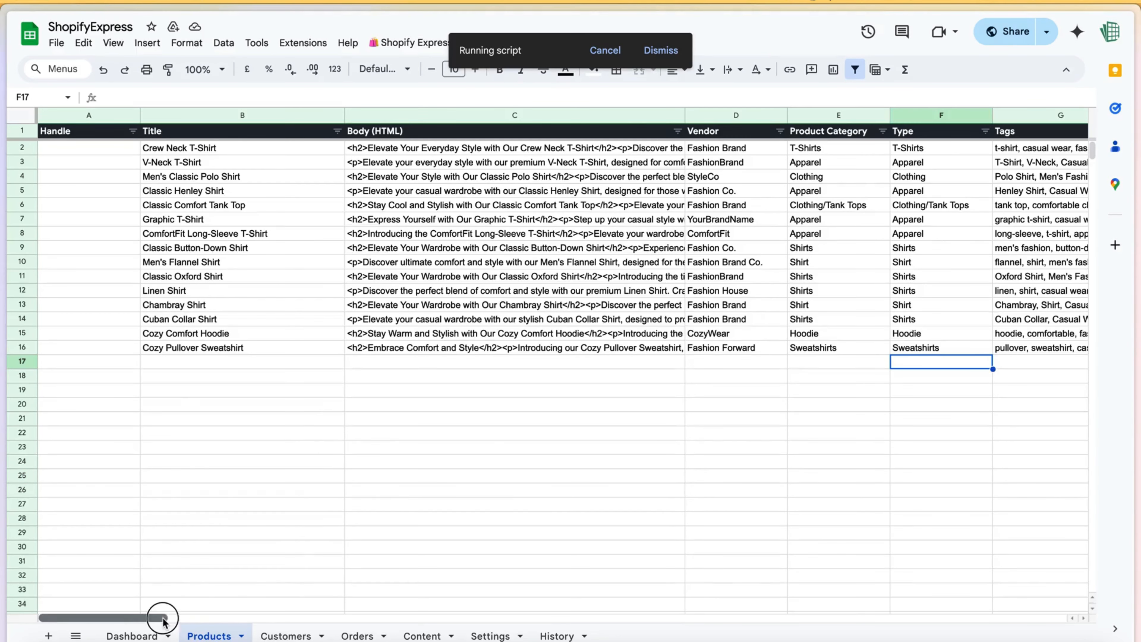
Check the Generation Status from the Zip-Up Hoodie to the V-Neck Sweater and the newest History log entries.
{"action": "left_click_drag", "start_coordinate": [162, 622], "coordinate": [1033, 619]}
{"action": "left_click", "coordinate": [912, 364]}
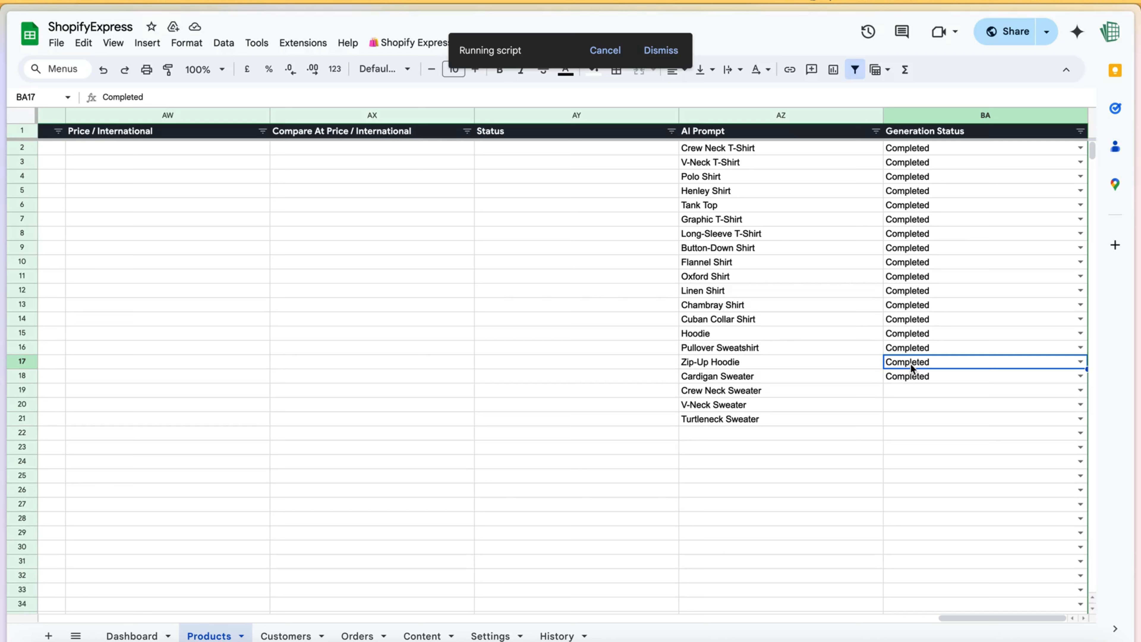
{"action": "left_click", "coordinate": [854, 395]}
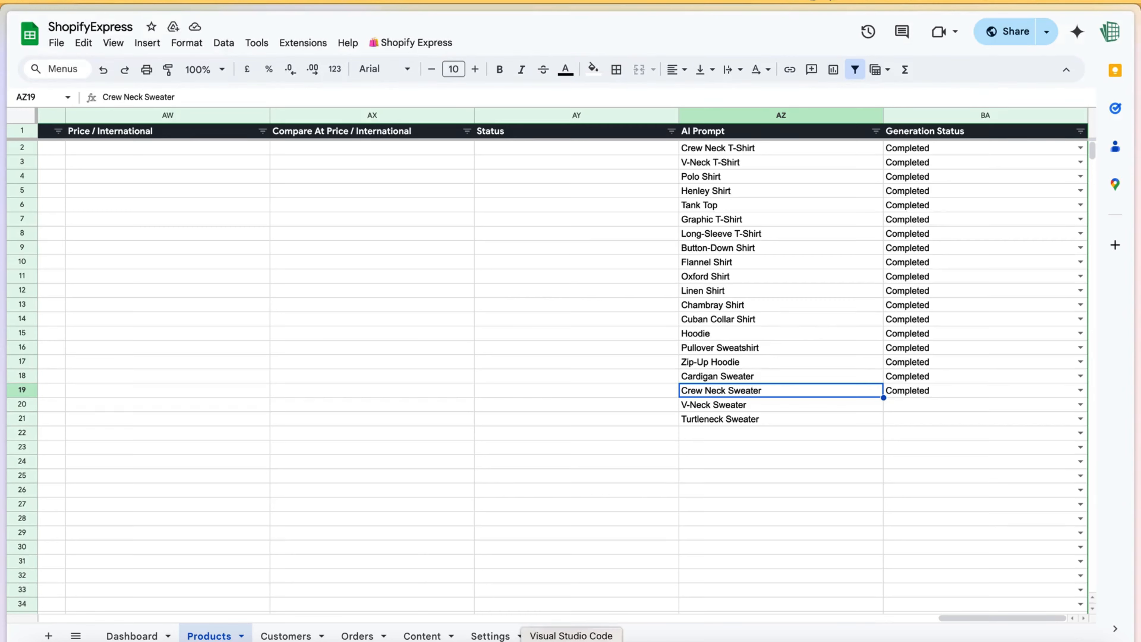
{"action": "left_click", "coordinate": [557, 636]}
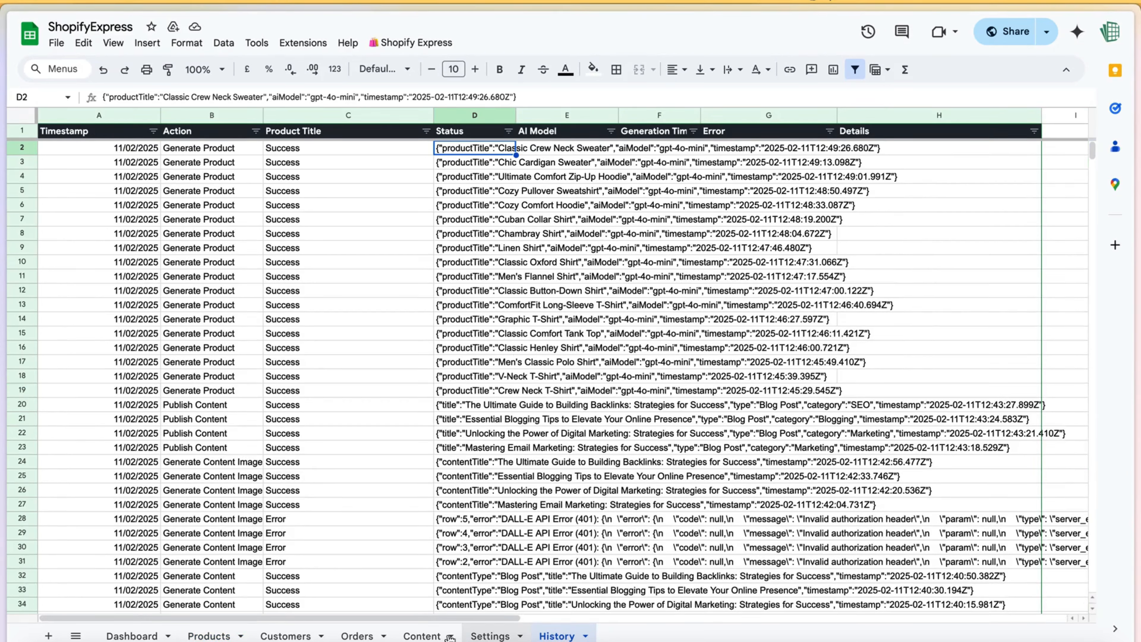
{"action": "left_click", "coordinate": [224, 632]}
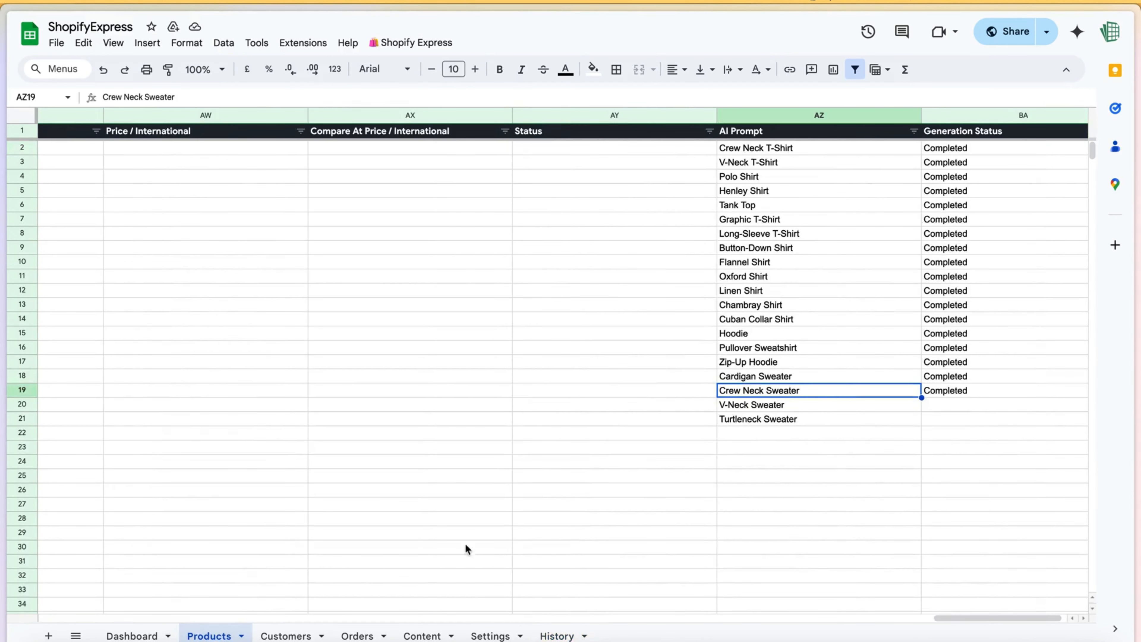
{"action": "left_click", "coordinate": [866, 410]}
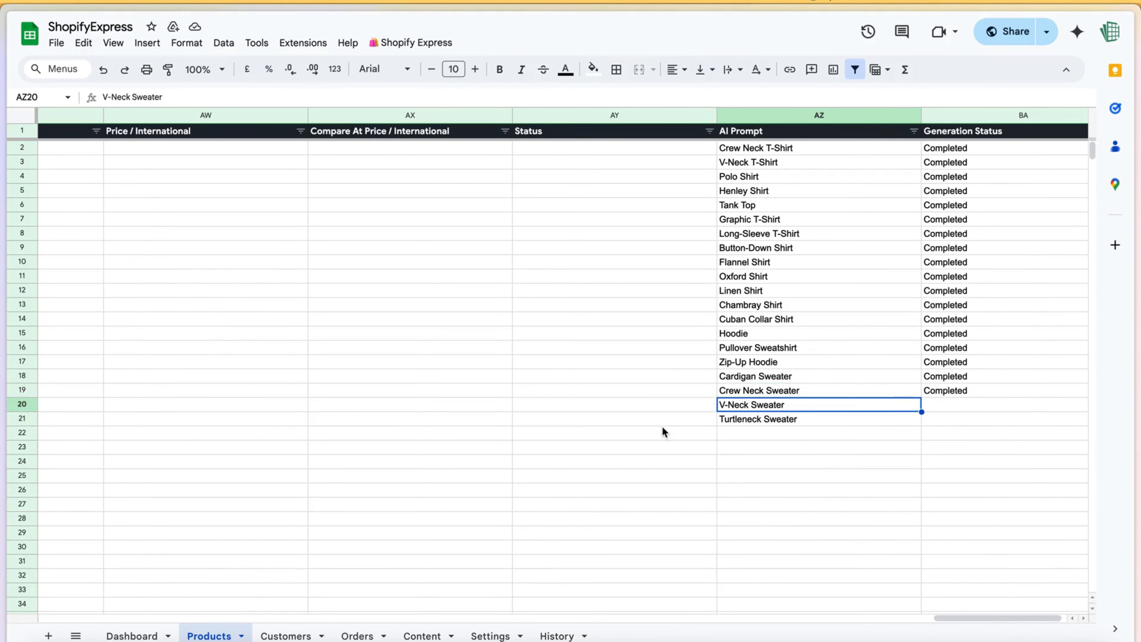
Enter the note "it will continue after 30 seconds" in the Status column of the V-Neck Sweater row.
{"action": "left_click", "coordinate": [655, 407]}
{"action": "type", "text": "it w"}
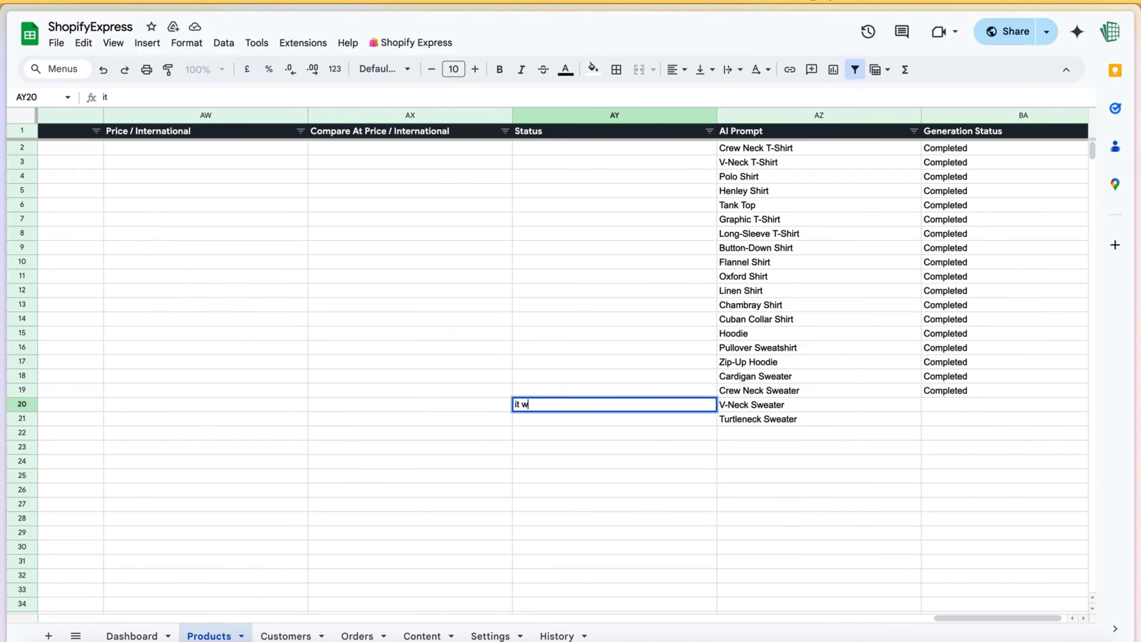
{"action": "type", "text": "ill continue af"}
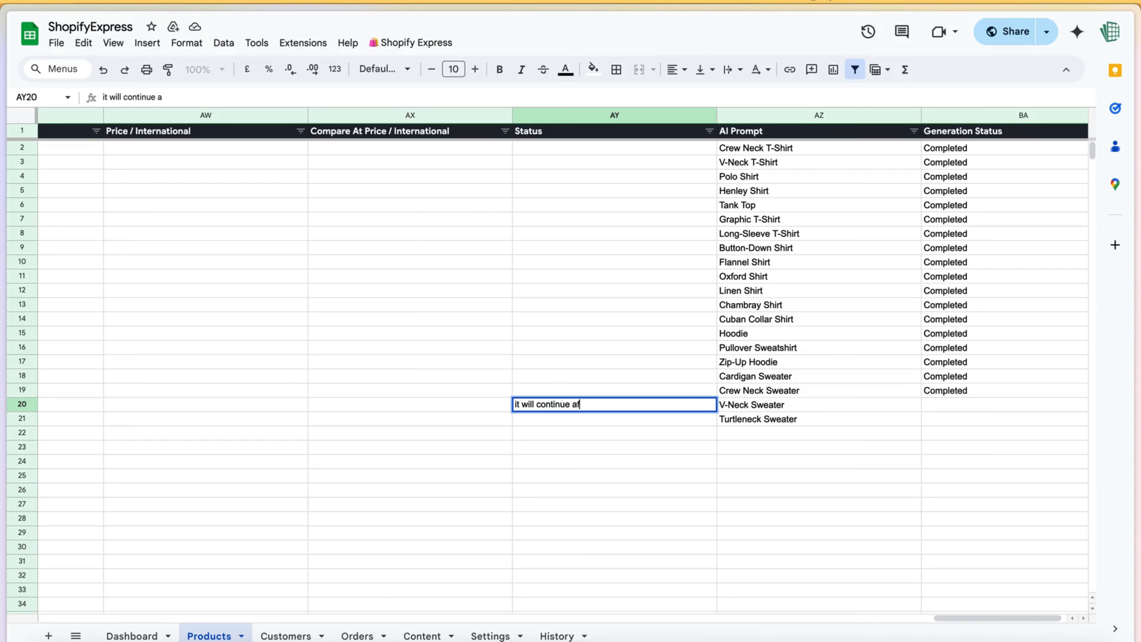
{"action": "type", "text": "ter 30 seconds"}
{"action": "key", "text": "Return"}
{"action": "left_click", "coordinate": [720, 359]}
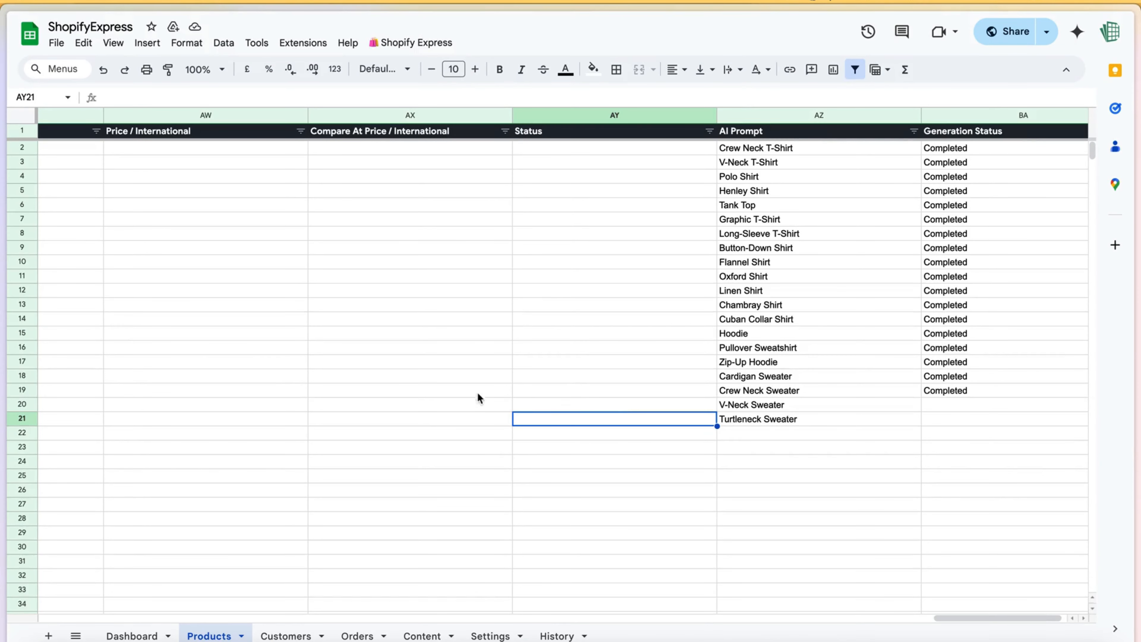
Run Generate Product Images for the products in the Products sheet.
{"action": "left_click", "coordinate": [948, 406]}
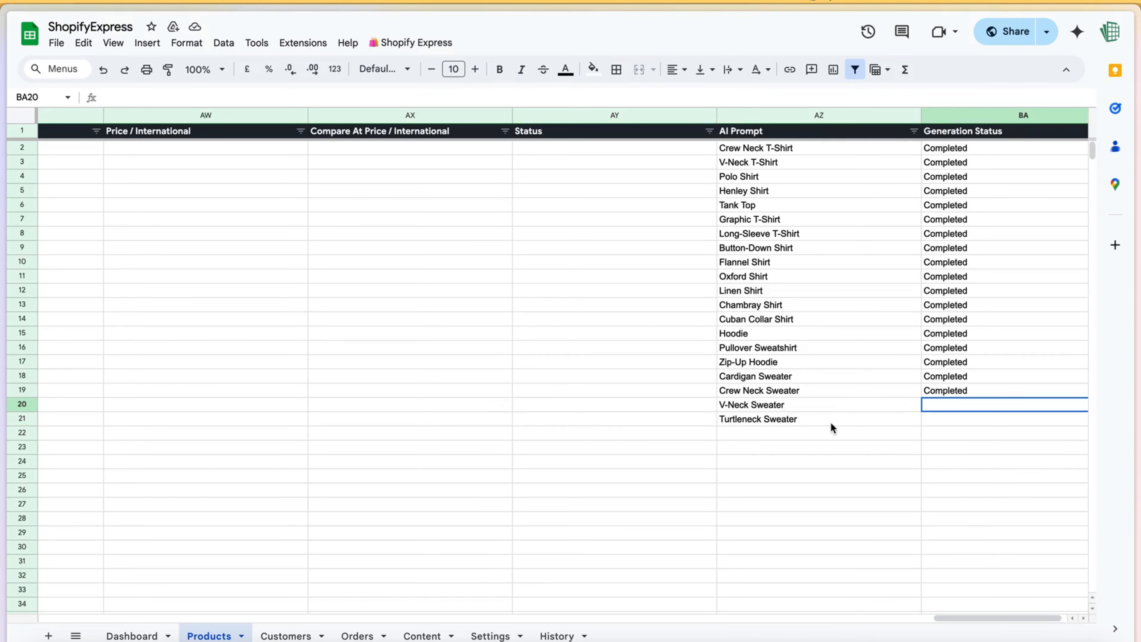
{"action": "left_click", "coordinate": [429, 43]}
{"action": "mouse_move", "coordinate": [437, 96]}
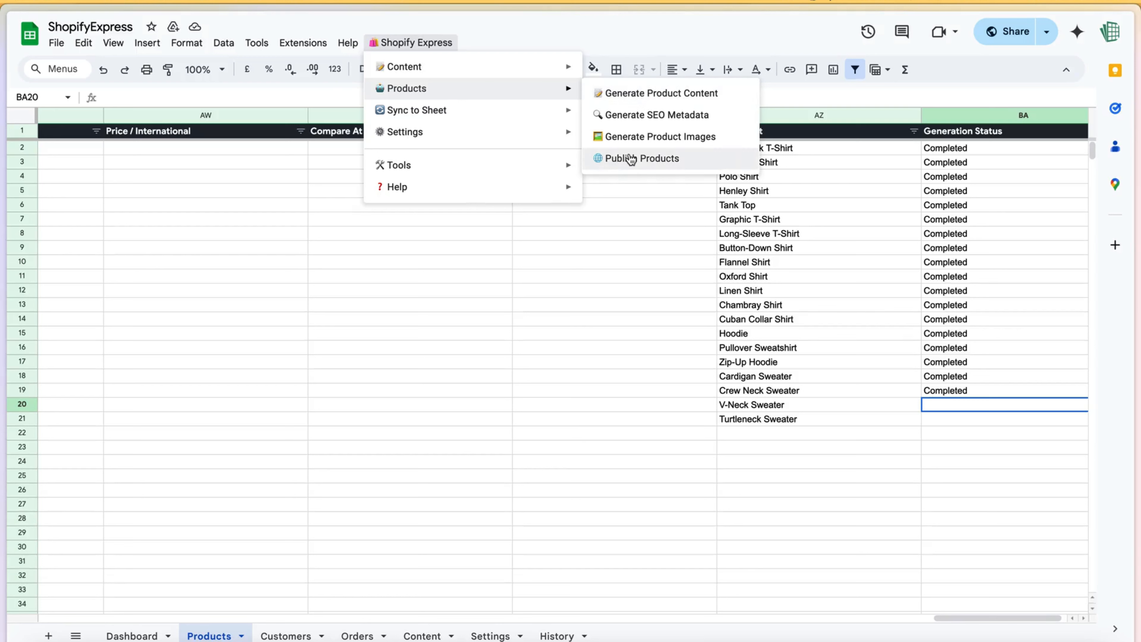
{"action": "left_click", "coordinate": [639, 142]}
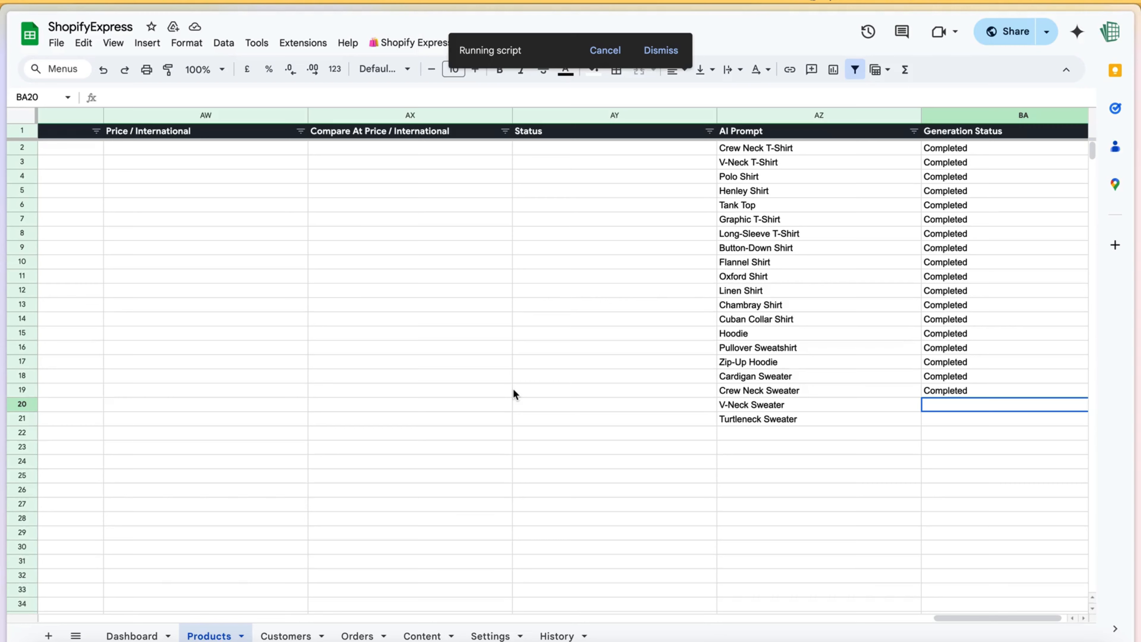
Inspect the Crew Neck T-Shirt's generated image link in the Image Src column and cancel the running image generation script.
{"action": "left_click_drag", "start_coordinate": [1042, 624], "coordinate": [431, 624]}
{"action": "left_click", "coordinate": [438, 149]}
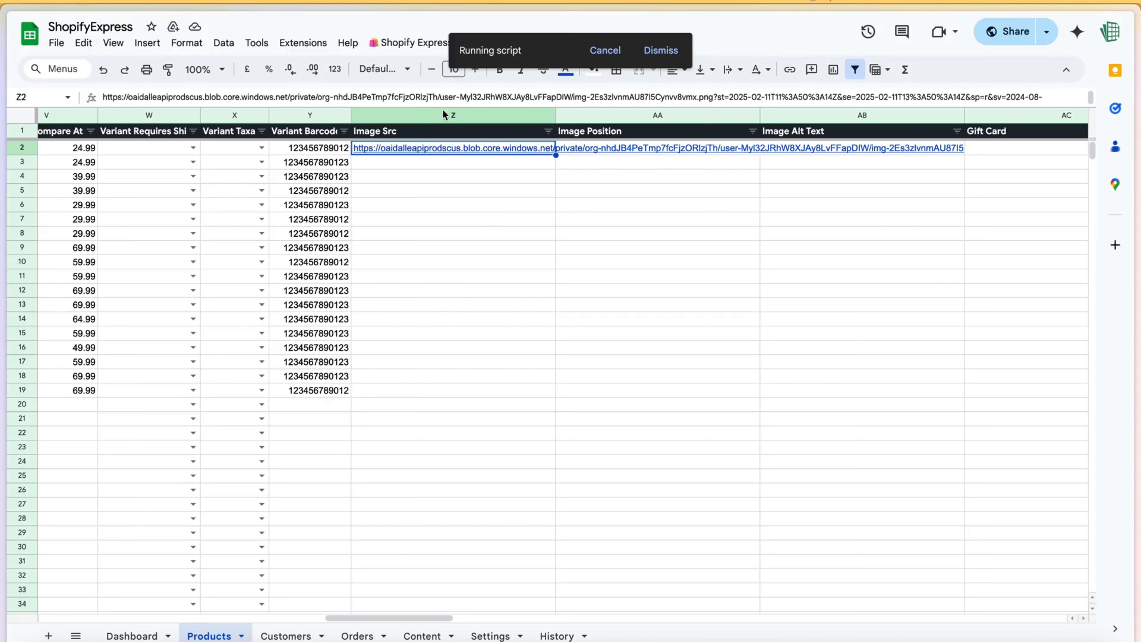
{"action": "left_click", "coordinate": [605, 50]}
{"action": "left_click", "coordinate": [491, 223]}
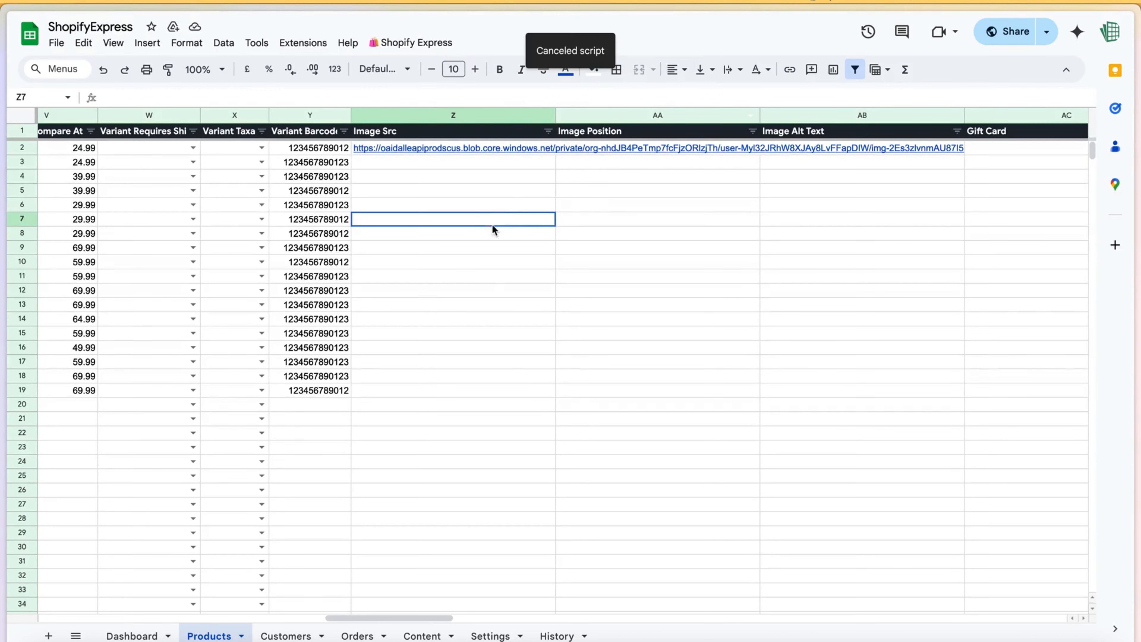
Open the Crew Neck T-Shirt's generated image from its Image Src link, view it and return to the spreadsheet.
{"action": "left_click", "coordinate": [473, 148]}
{"action": "left_click", "coordinate": [445, 169]}
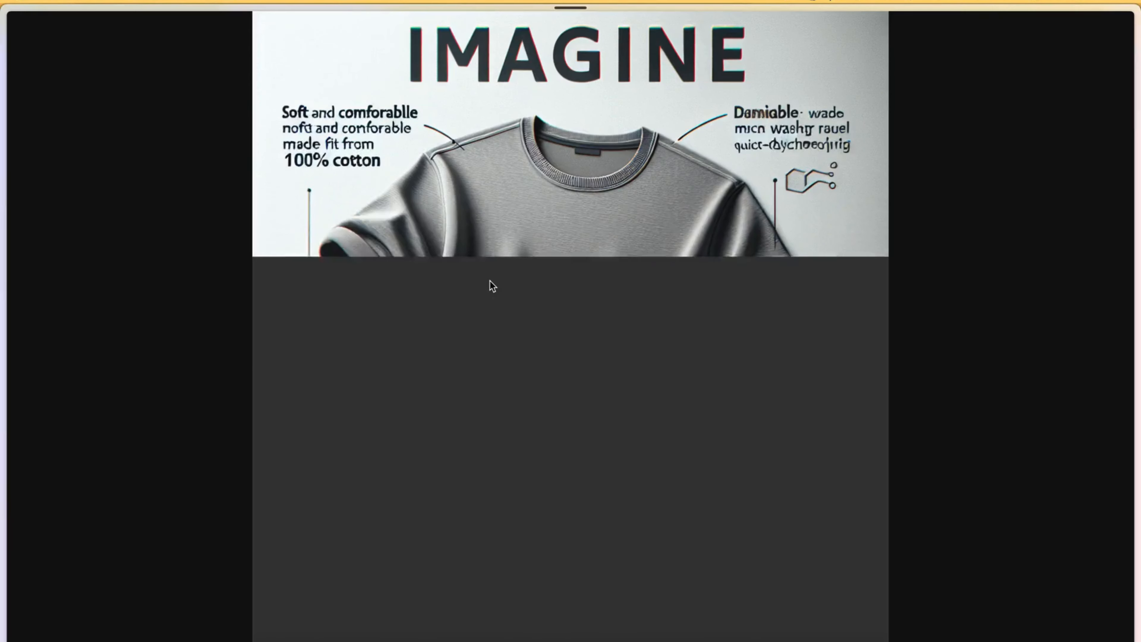
{"action": "mouse_move", "coordinate": [2, 198]}
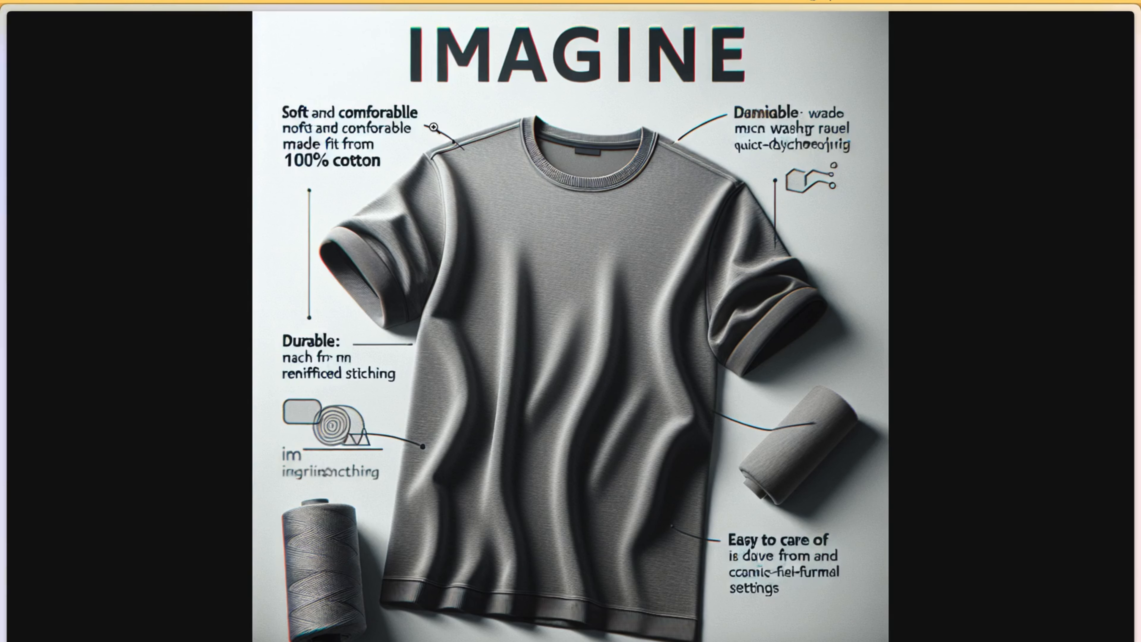
{"action": "left_click", "coordinate": [141, 261]}
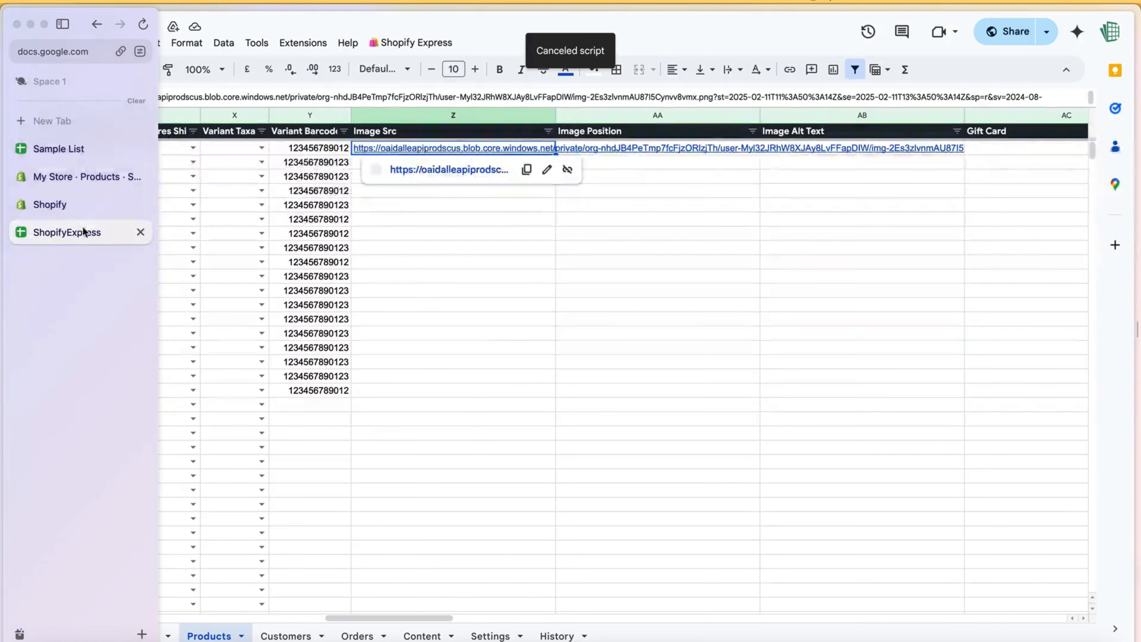
Publish the products from the Products sheet to Shopify and bring the Published column into view.
{"action": "left_click", "coordinate": [411, 42]}
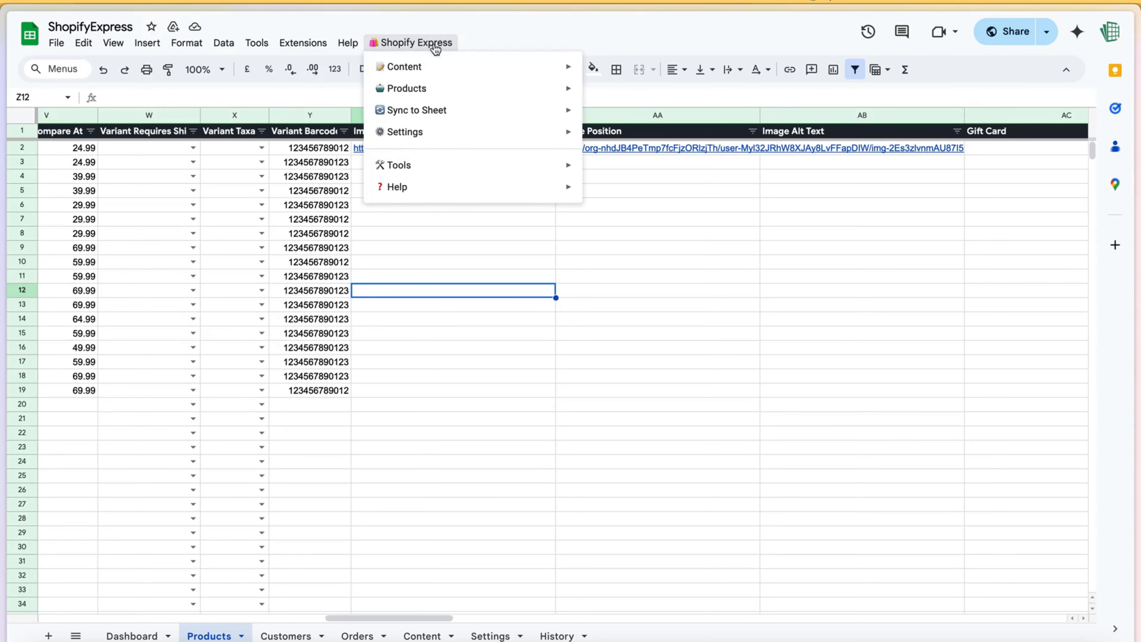
{"action": "mouse_move", "coordinate": [505, 88]}
{"action": "left_click", "coordinate": [669, 159]}
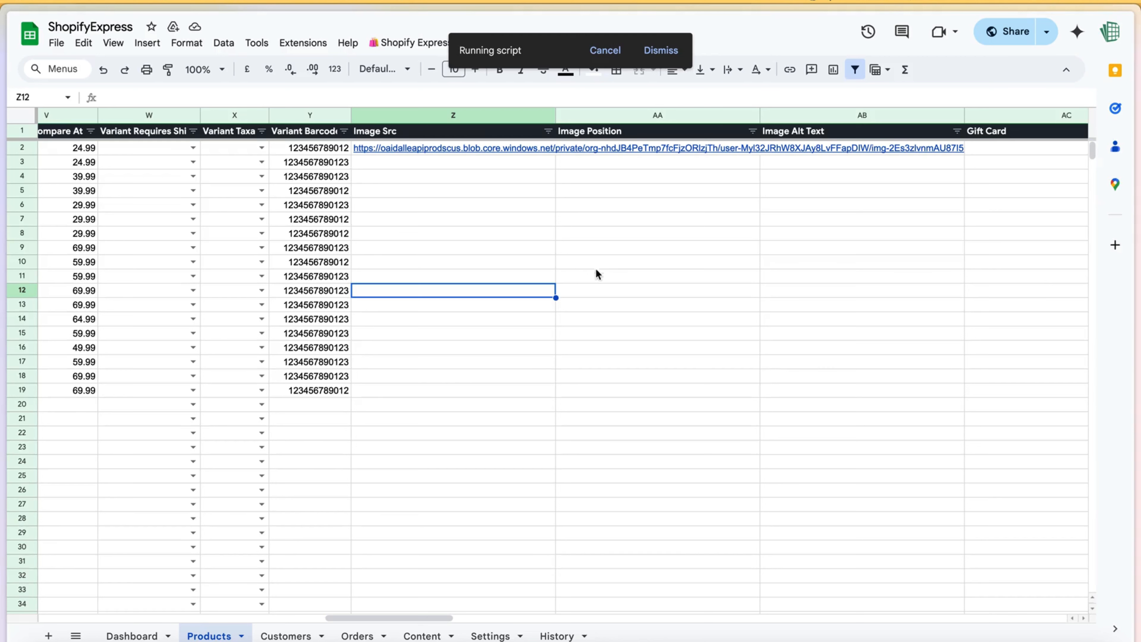
{"action": "left_click_drag", "start_coordinate": [427, 618], "coordinate": [238, 622]}
{"action": "scroll", "coordinate": [238, 623], "scroll_direction": "left", "scroll_amount": 5}
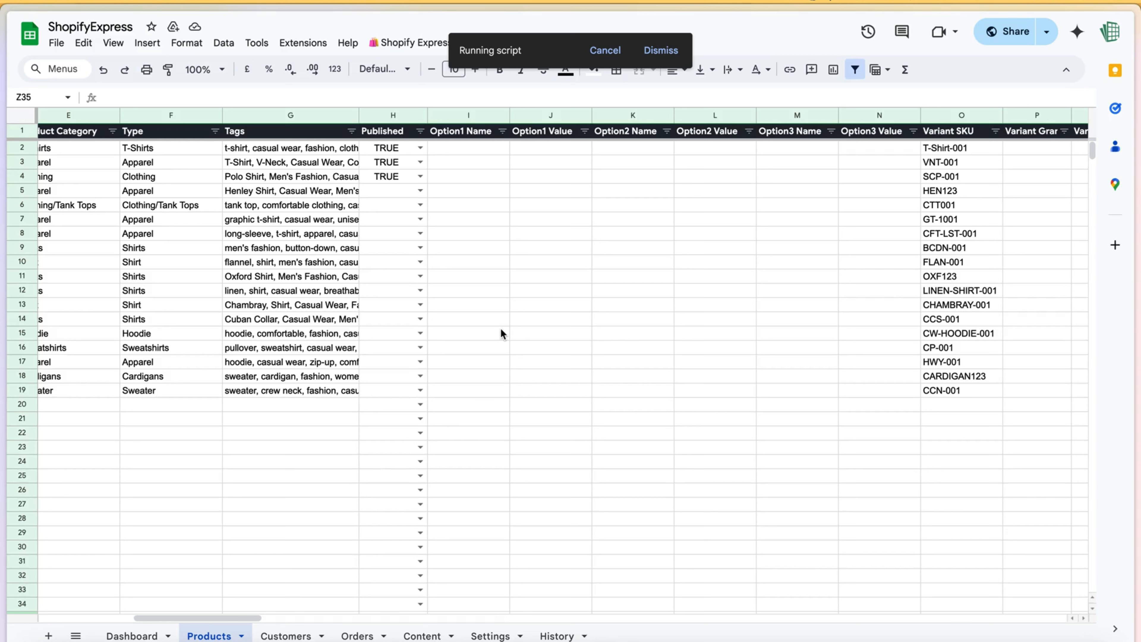
Review the Recent Activity, Performance Metrics and Content Analytics sections of the Dashboard sheet.
{"action": "left_click", "coordinate": [135, 635]}
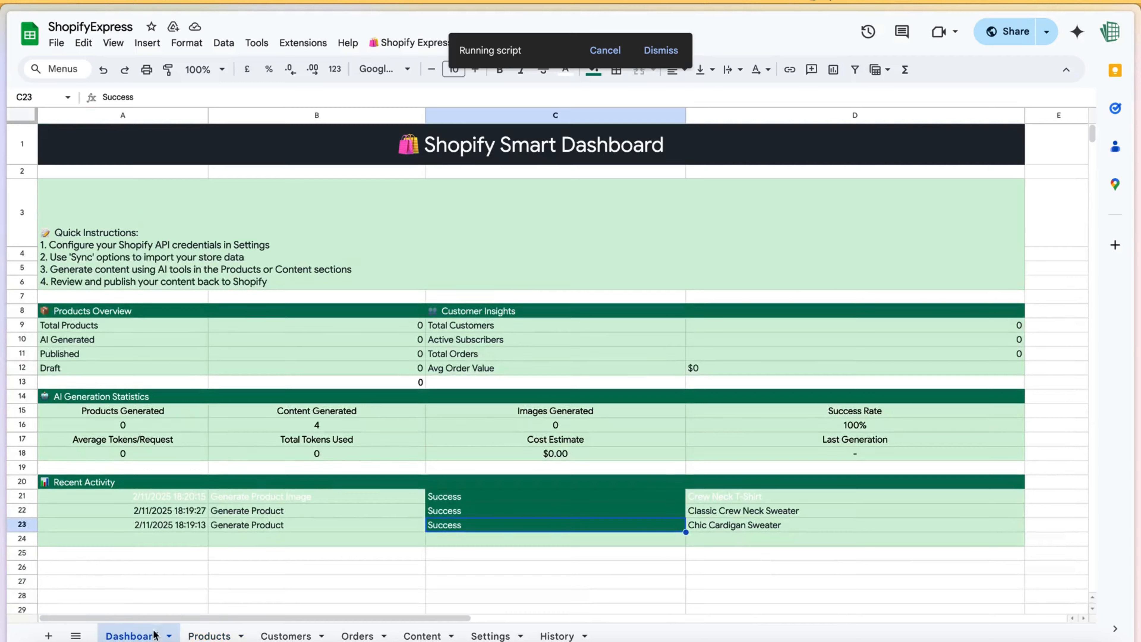
{"action": "scroll", "coordinate": [660, 473], "scroll_direction": "down", "scroll_amount": 2}
{"action": "left_click", "coordinate": [706, 450]}
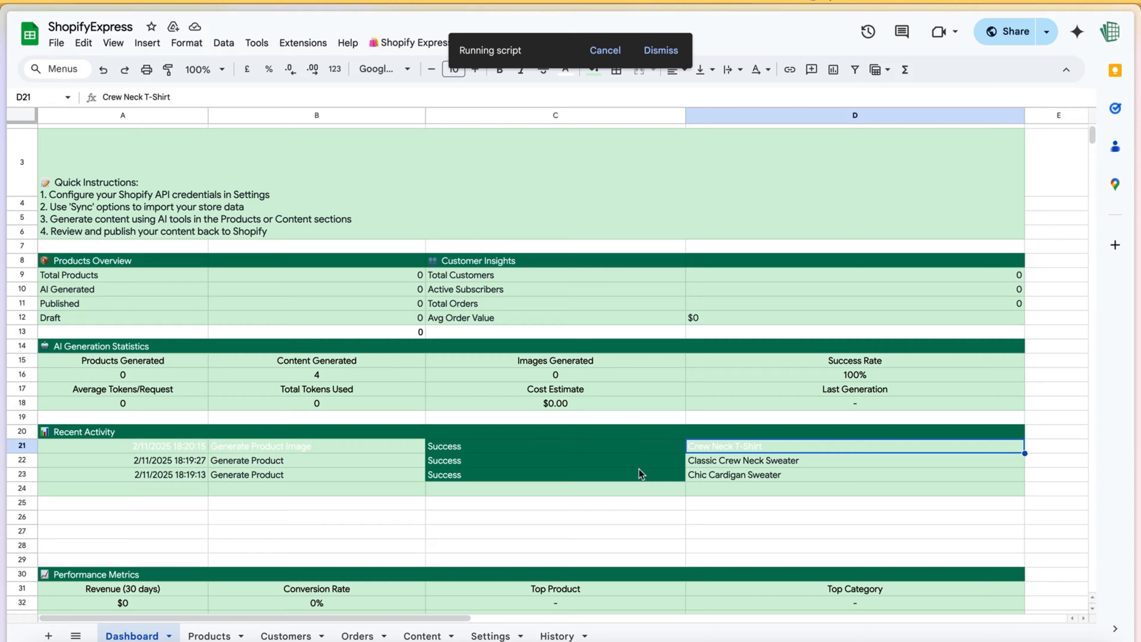
{"action": "scroll", "coordinate": [639, 469], "scroll_direction": "down", "scroll_amount": 5}
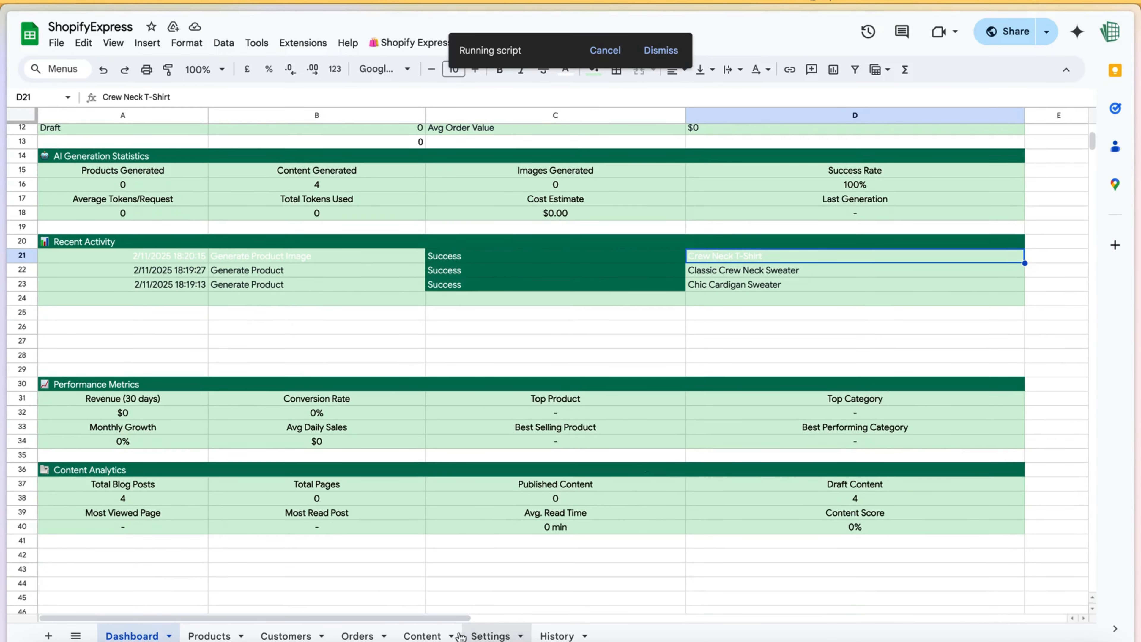
Check the newest History log entry and the Published values of the products in the Products sheet.
{"action": "left_click", "coordinate": [219, 636]}
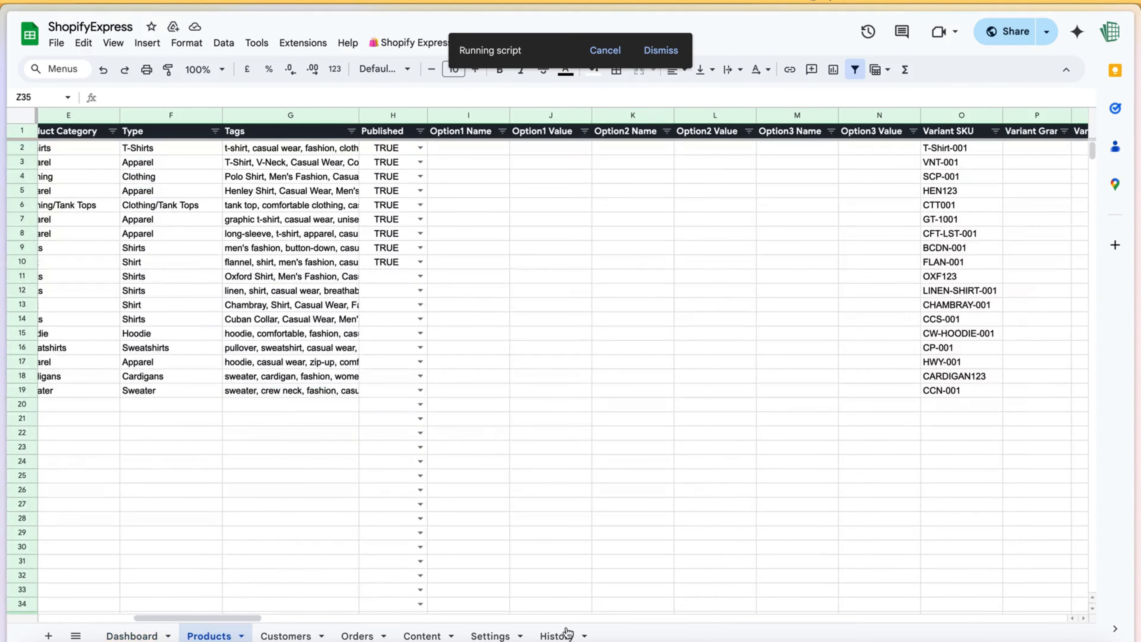
{"action": "left_click", "coordinate": [567, 636]}
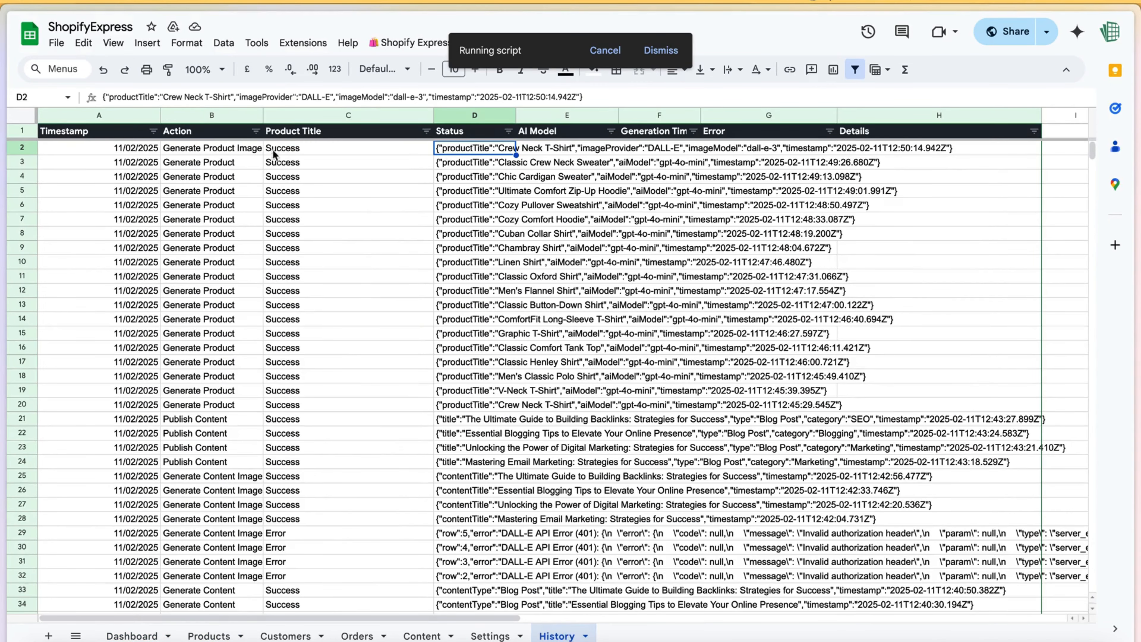
{"action": "left_click", "coordinate": [300, 149]}
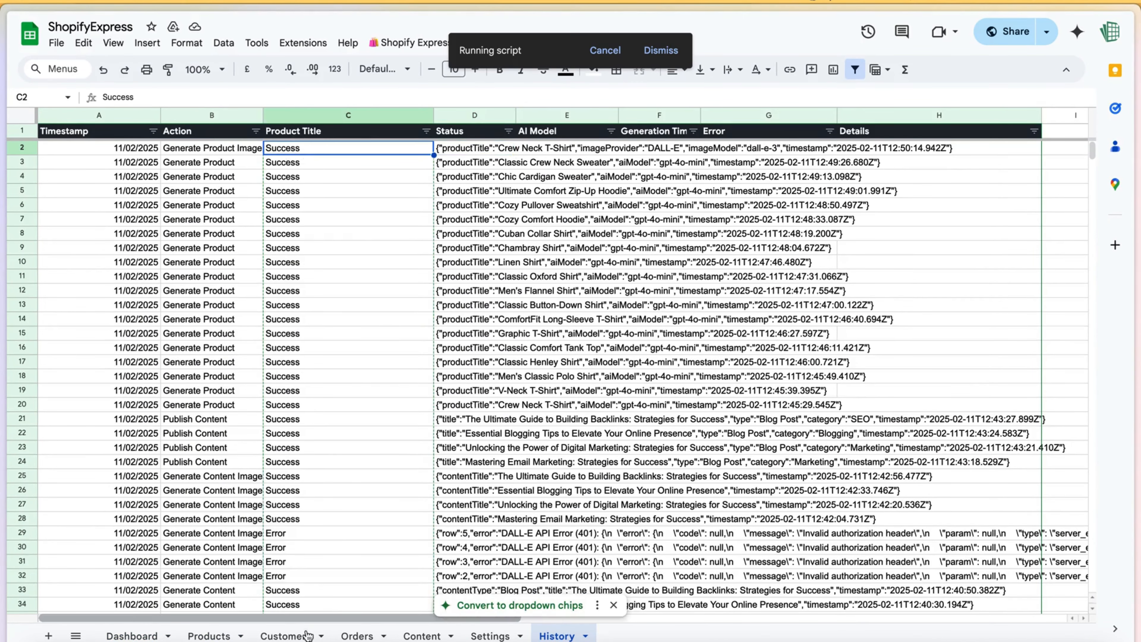
{"action": "left_click", "coordinate": [216, 631]}
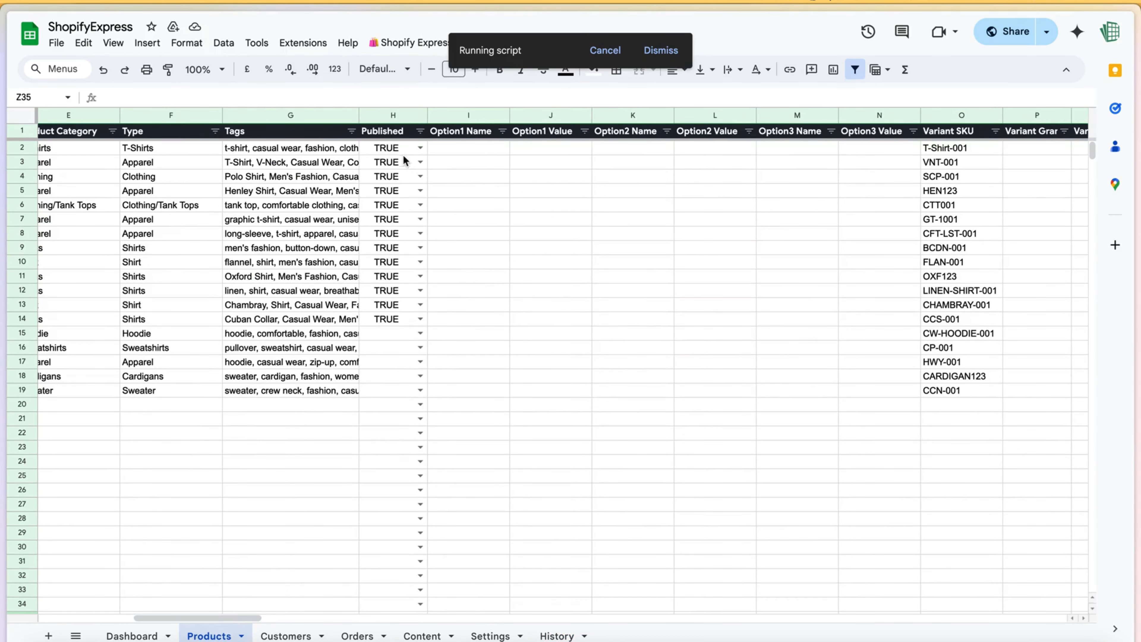
{"action": "left_click_drag", "start_coordinate": [400, 152], "coordinate": [386, 319]}
{"action": "left_click", "coordinate": [511, 342]}
Close the spare Shopify tab, switch to the Shopify admin, reload it and open the store's product list.
{"action": "mouse_move", "coordinate": [3, 262]}
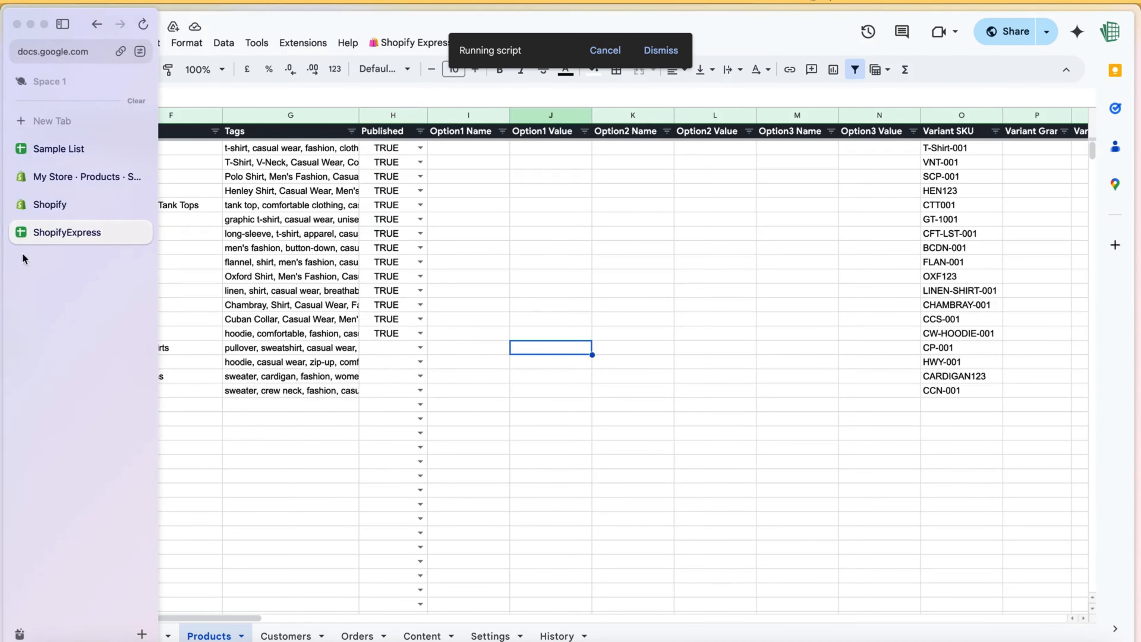
{"action": "left_click", "coordinate": [66, 205]}
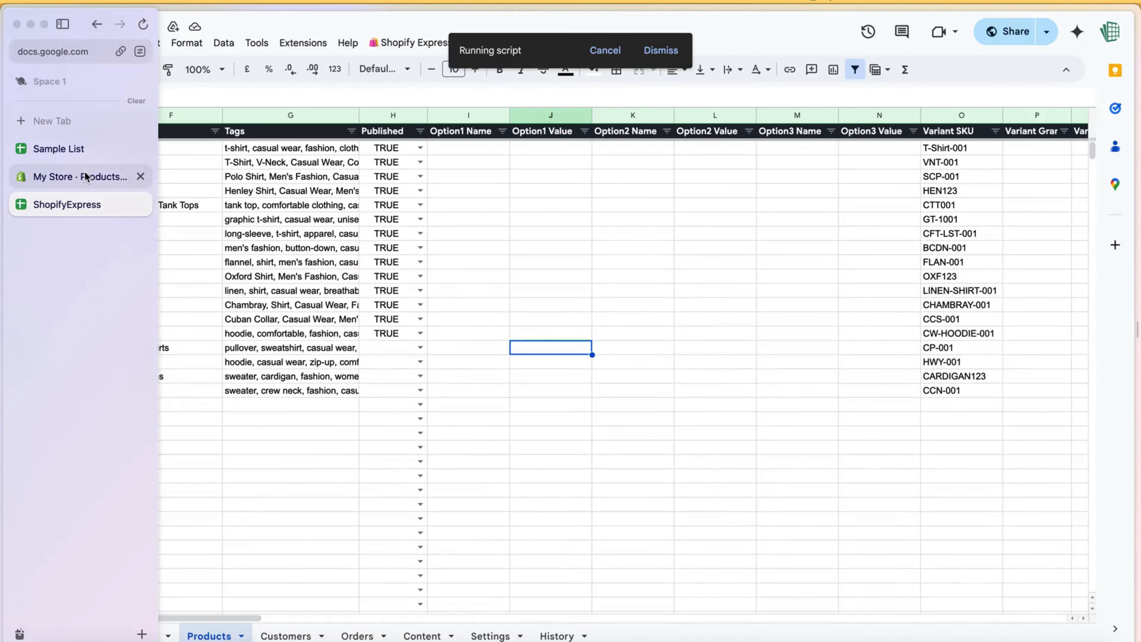
{"action": "left_click", "coordinate": [86, 176]}
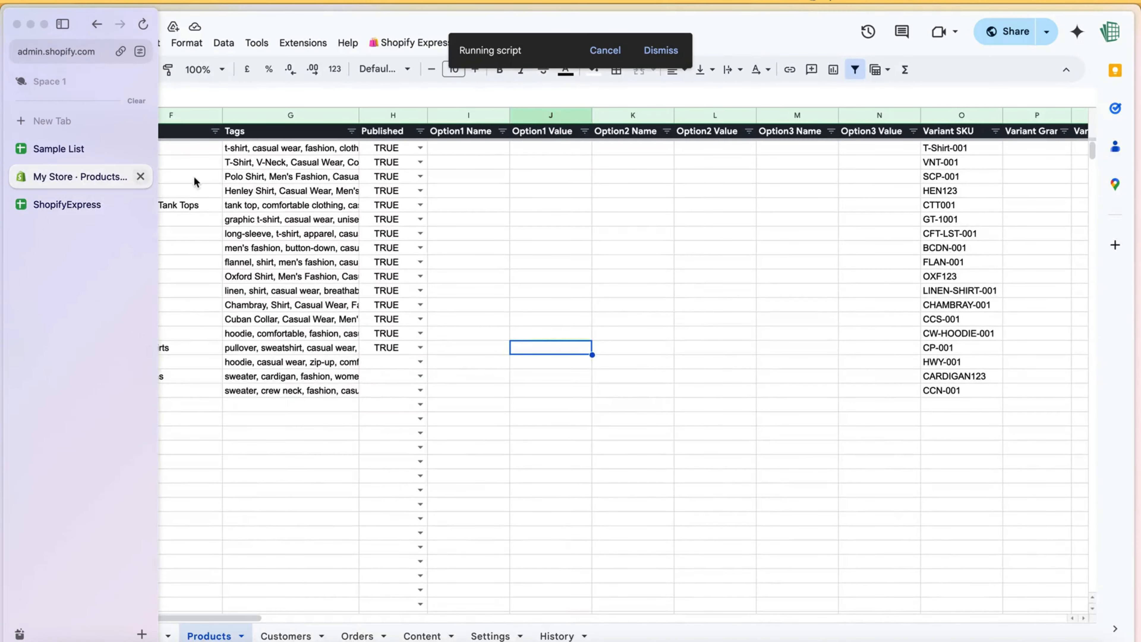
{"action": "mouse_move", "coordinate": [4, 77]}
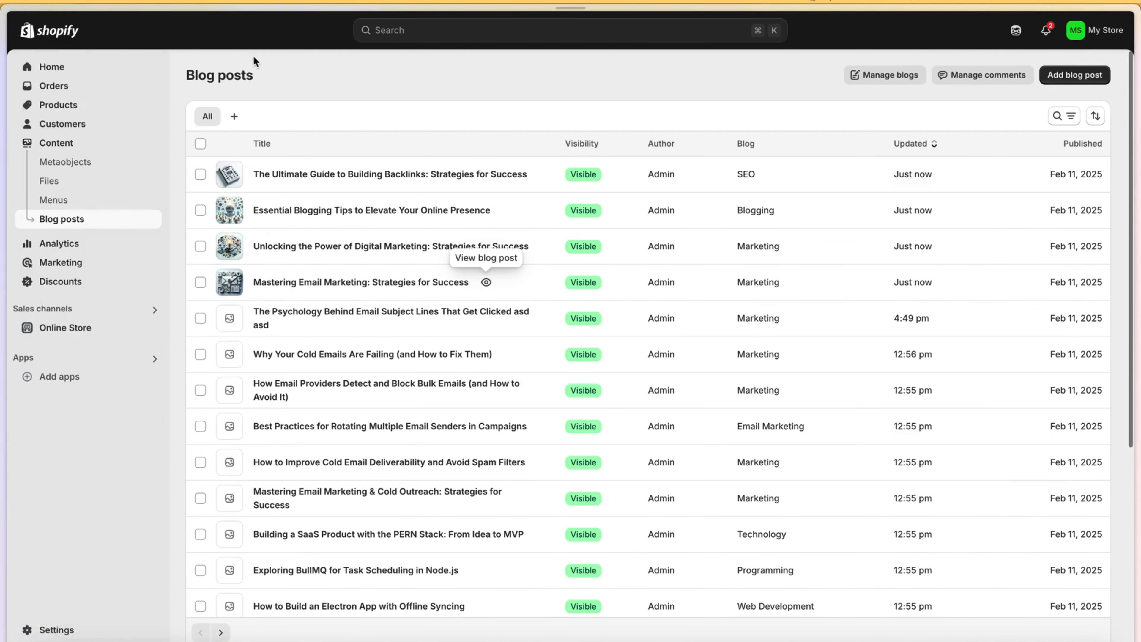
{"action": "key", "text": "super+r"}
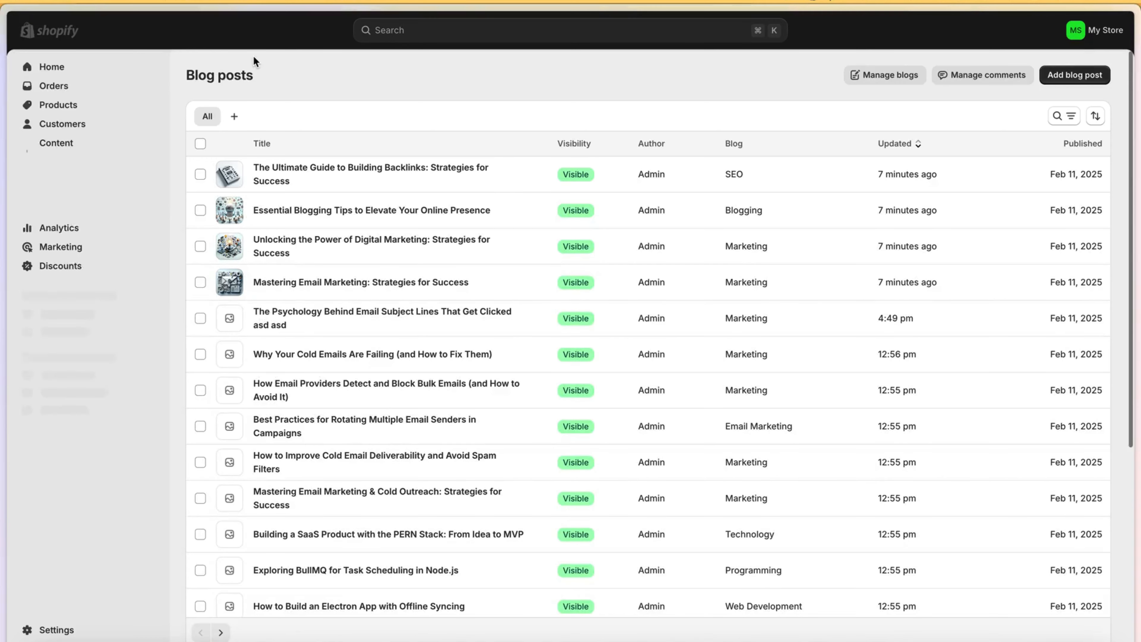
{"action": "left_click", "coordinate": [92, 109]}
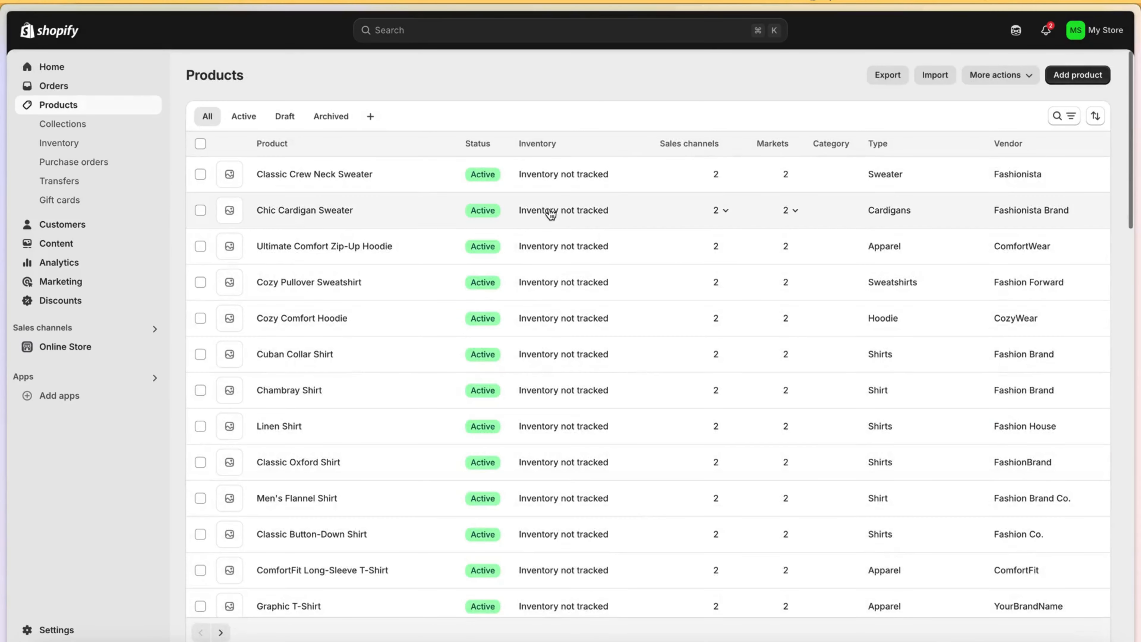
Open the Crew Neck T-Shirt's storefront page and review its title, image and description.
{"action": "scroll", "coordinate": [551, 214], "scroll_direction": "down", "scroll_amount": 7}
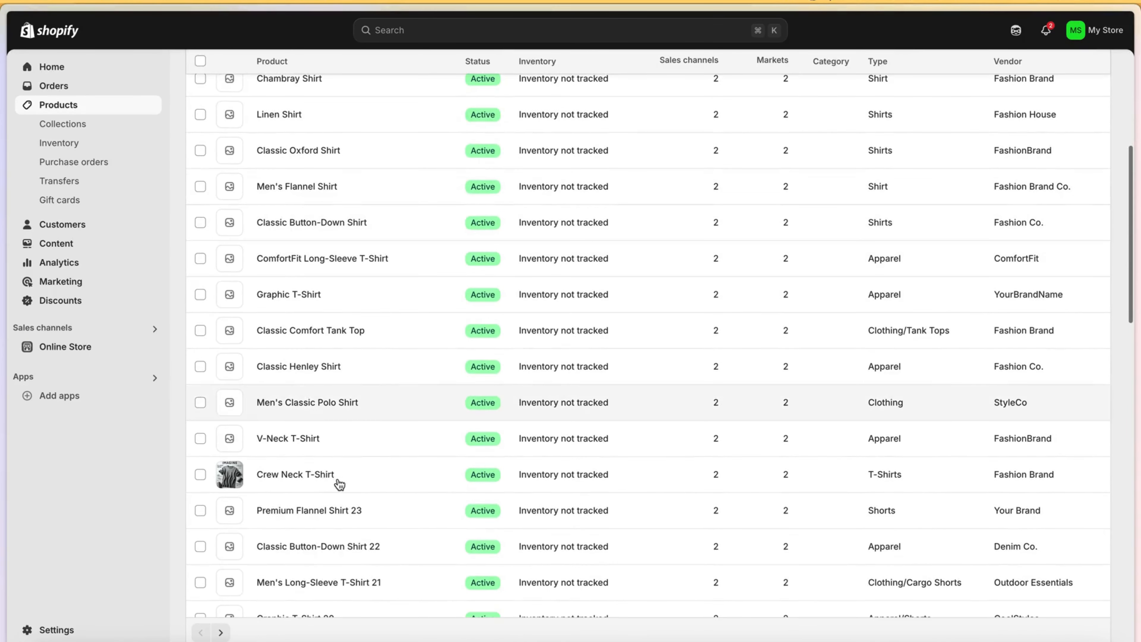
{"action": "left_click", "coordinate": [352, 474]}
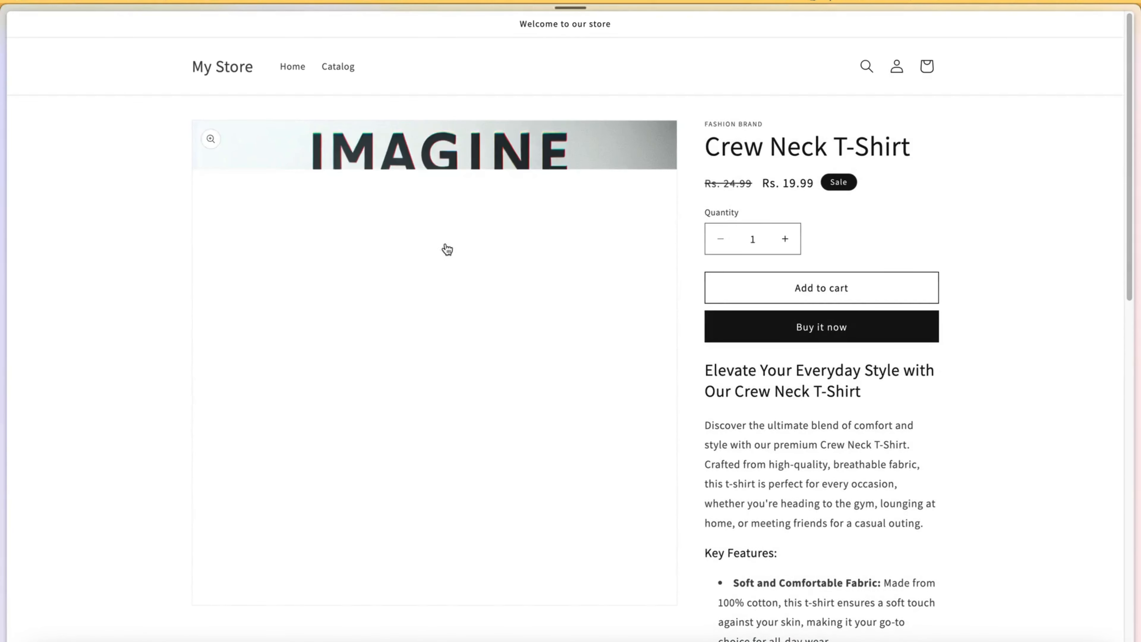
{"action": "triple_click", "coordinate": [760, 147]}
{"action": "scroll", "coordinate": [782, 240], "scroll_direction": "down", "scroll_amount": 4}
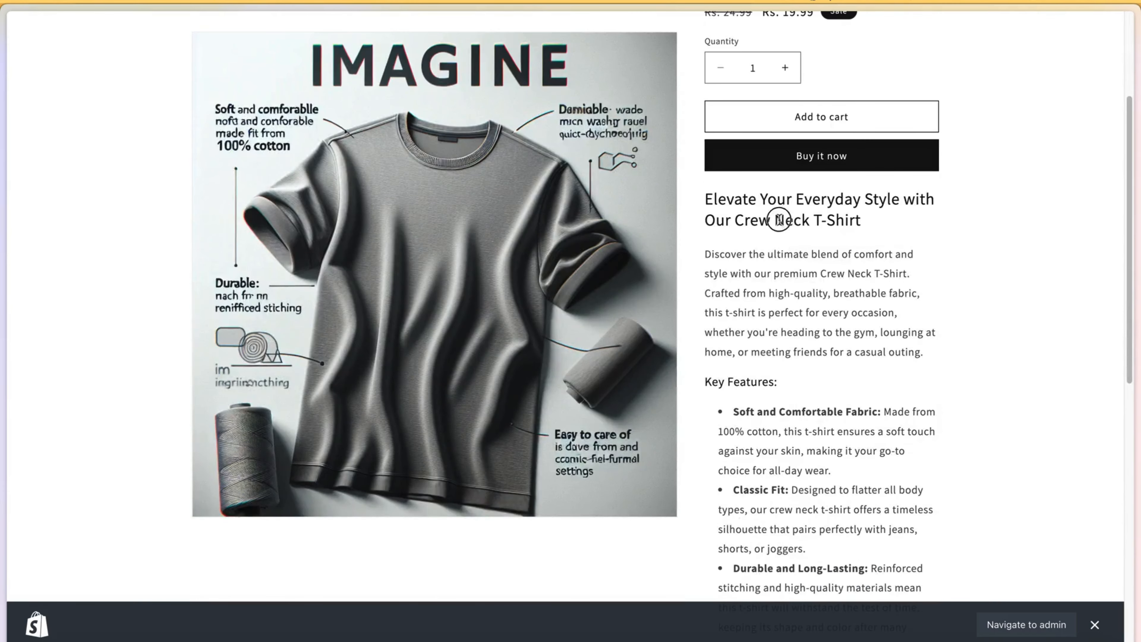
{"action": "scroll", "coordinate": [819, 355], "scroll_direction": "down", "scroll_amount": 9}
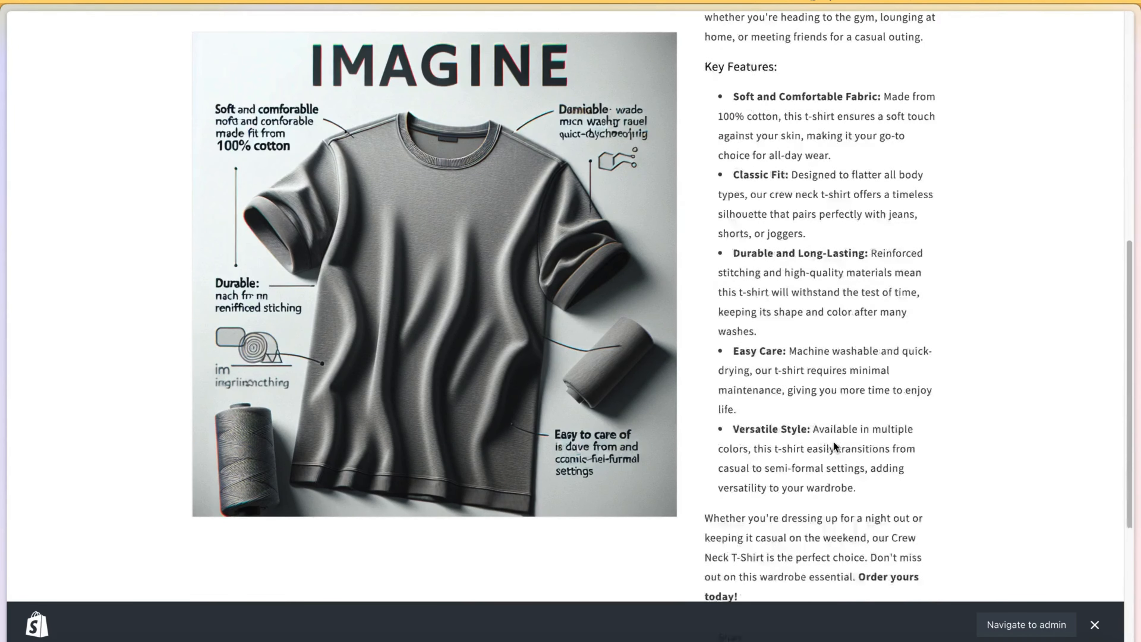
{"action": "left_click_drag", "start_coordinate": [781, 236], "coordinate": [811, 315]}
{"action": "scroll", "coordinate": [816, 341], "scroll_direction": "down", "scroll_amount": 4}
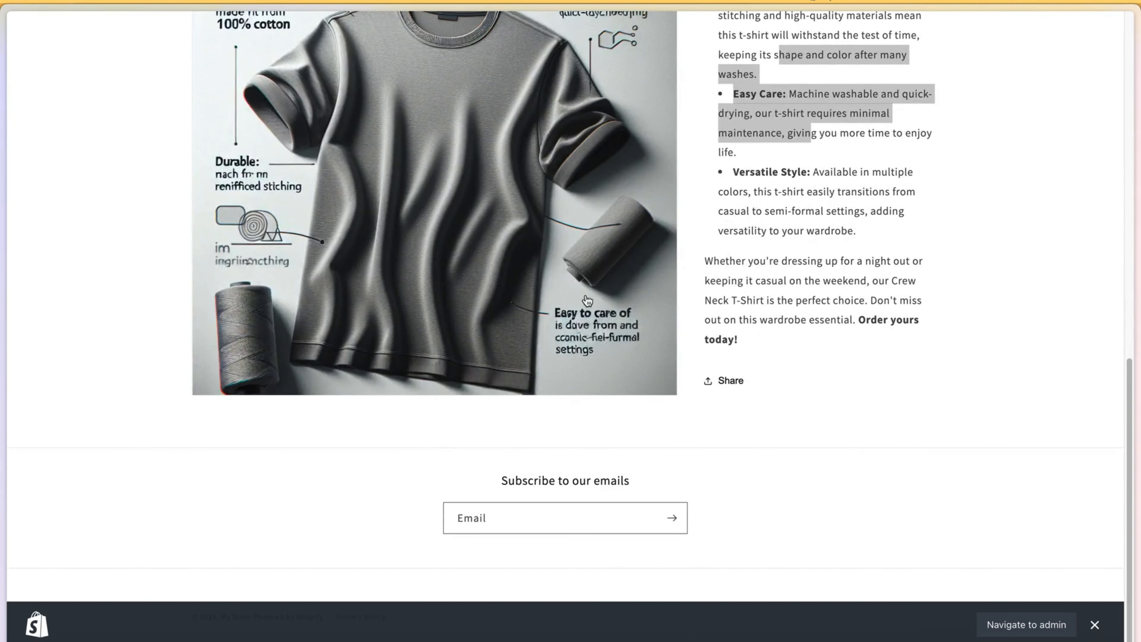
Switch back to the ShopifyExpress spreadsheet and dismiss the product publishing report.
{"action": "mouse_move", "coordinate": [2, 270]}
{"action": "left_click", "coordinate": [35, 234]}
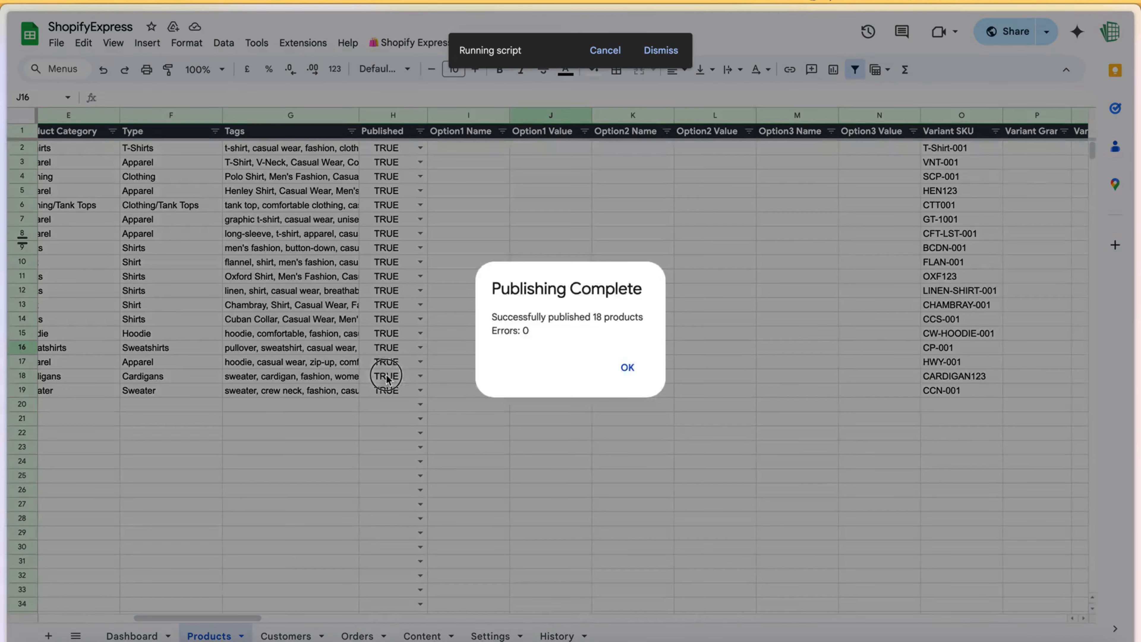
{"action": "left_click", "coordinate": [626, 366]}
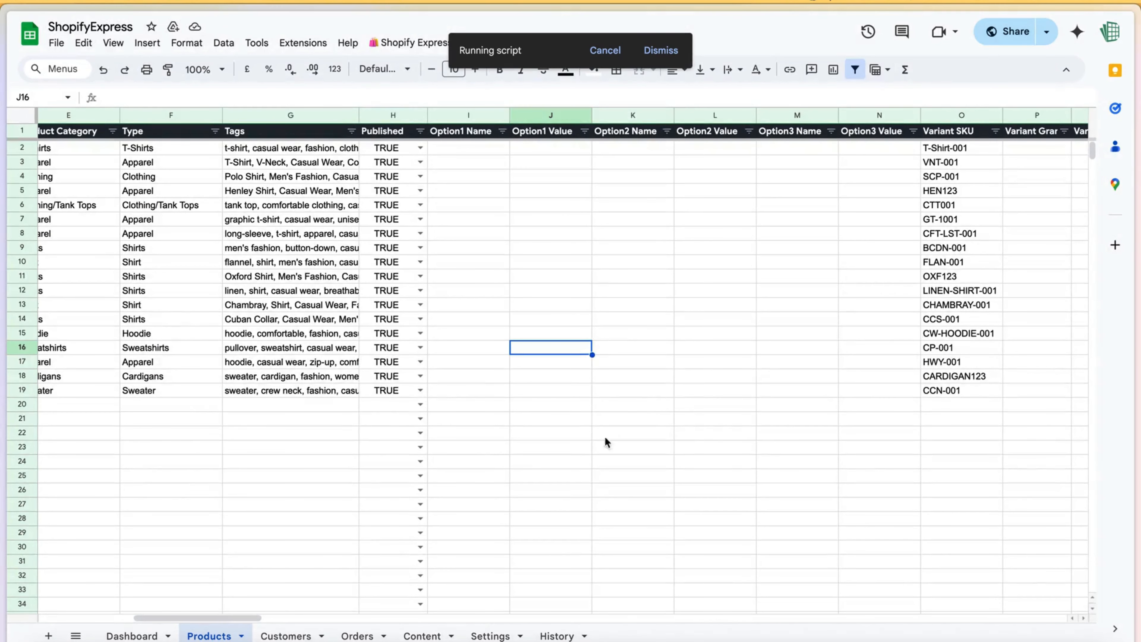
Inspect the newest product generation entries and their results in the History log.
{"action": "left_click", "coordinate": [557, 635]}
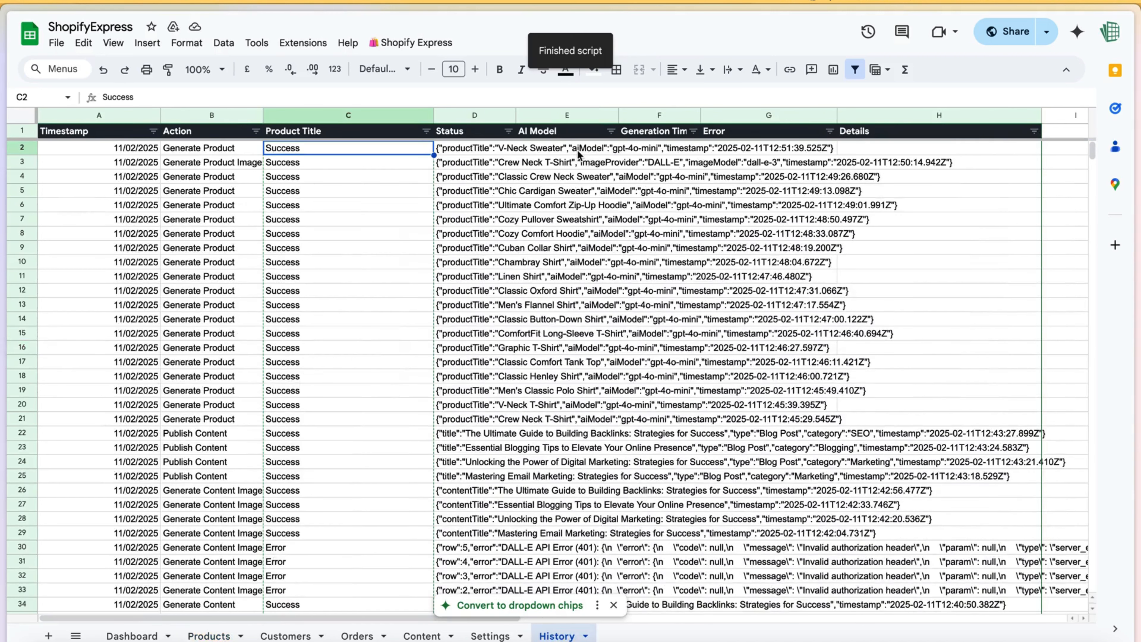
{"action": "left_click", "coordinate": [576, 150]}
{"action": "left_click", "coordinate": [495, 209]}
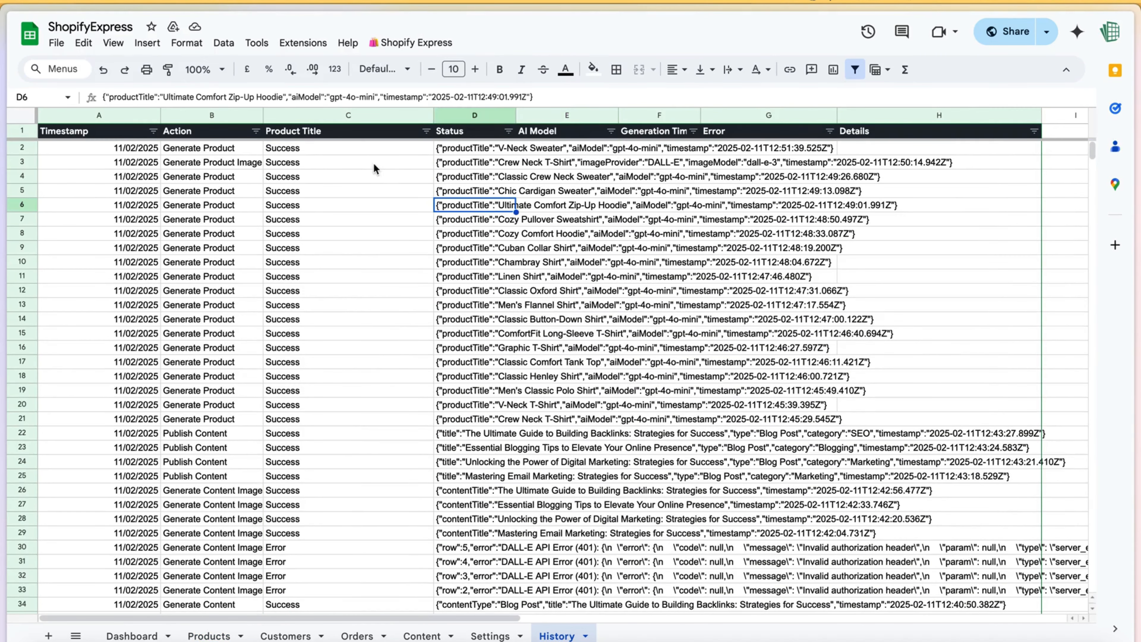
{"action": "left_click", "coordinate": [371, 152]}
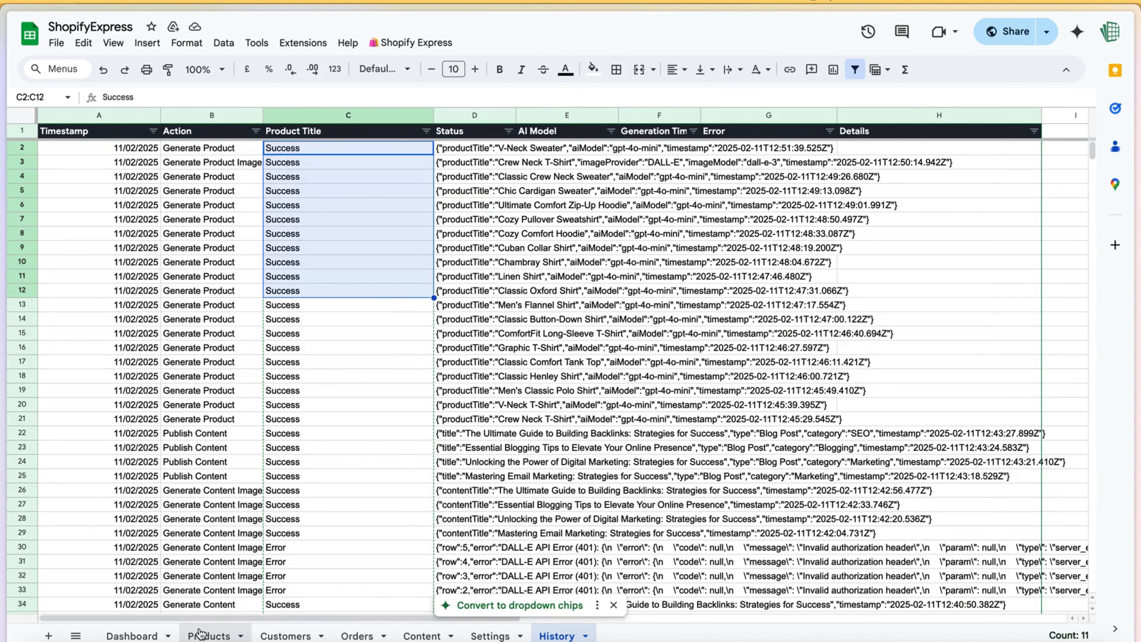
Examine the V-Neck Sweater row in the Products sheet, from its Published cell back to its title.
{"action": "left_click", "coordinate": [201, 632]}
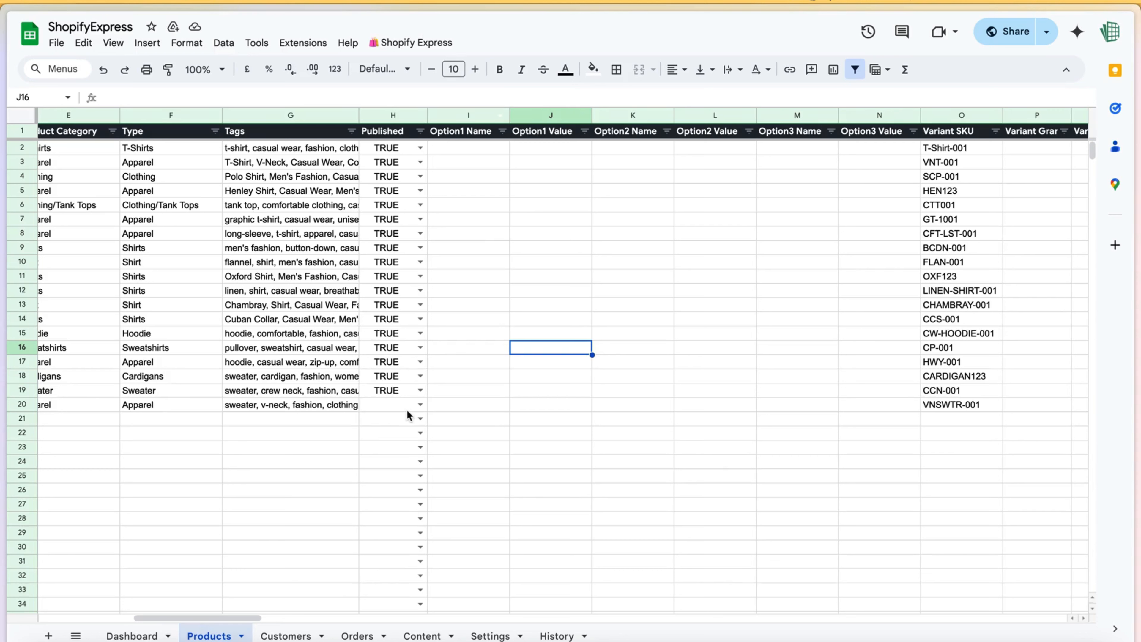
{"action": "left_click", "coordinate": [395, 405]}
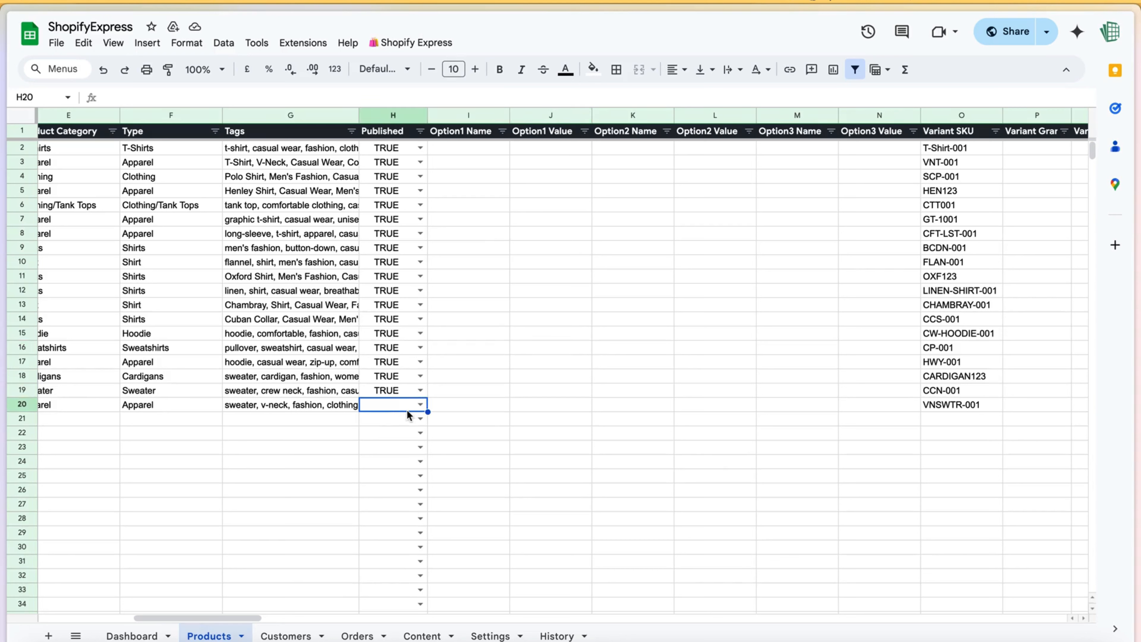
{"action": "left_click", "coordinate": [22, 404]}
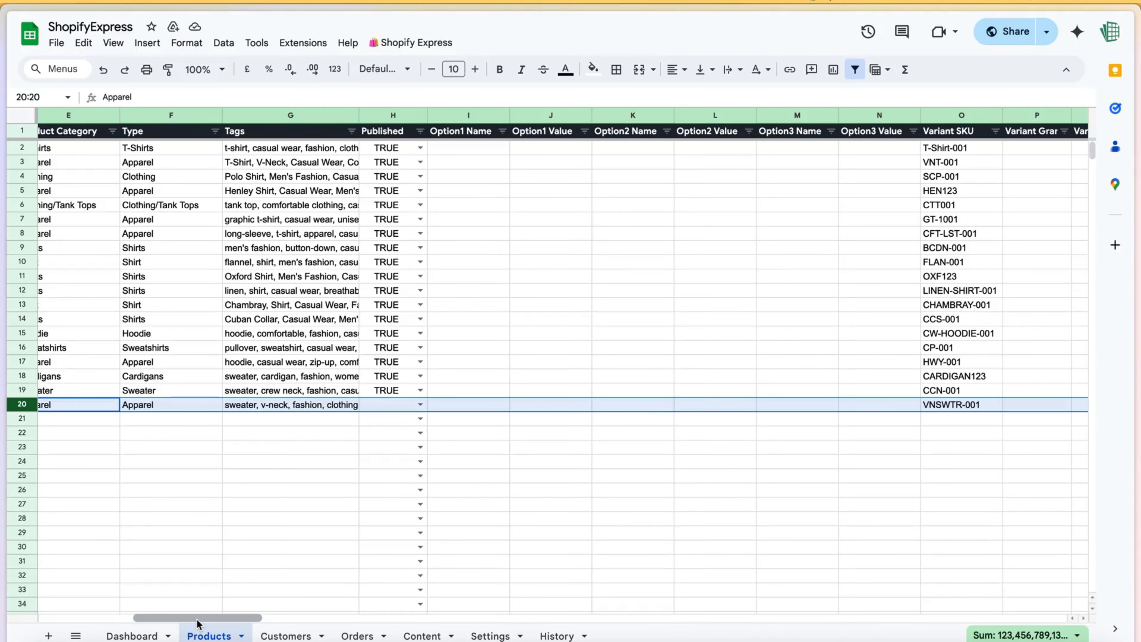
{"action": "left_click_drag", "start_coordinate": [197, 619], "coordinate": [51, 604]}
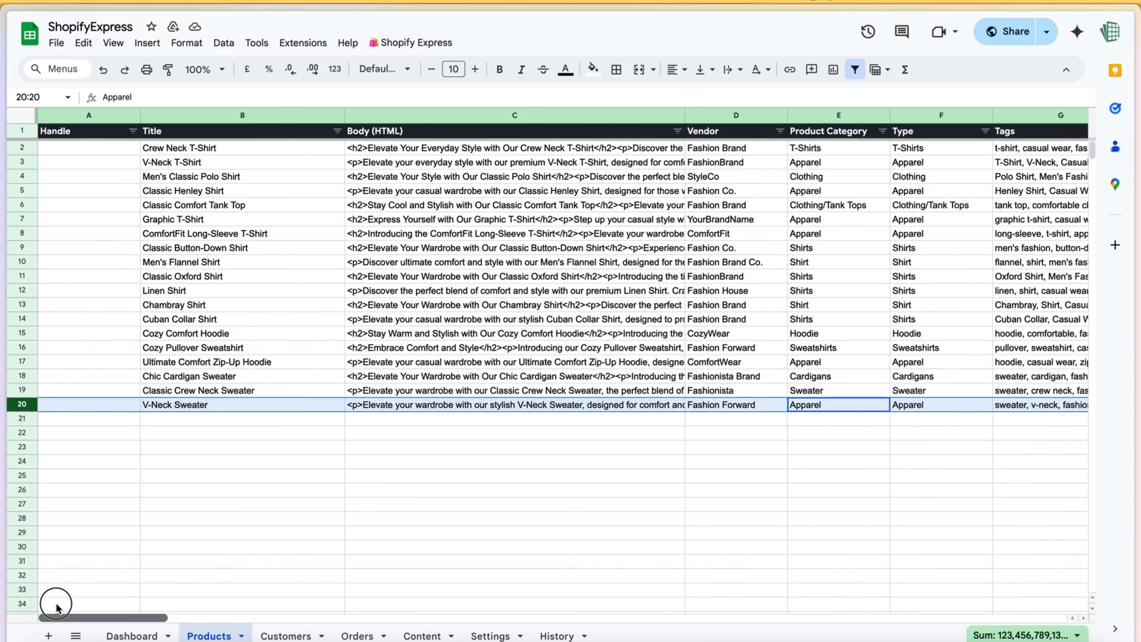
Review the generated product titles and descriptions and check the Generation Status of the V-Neck Sweater and Turtleneck Sweater.
{"action": "left_click", "coordinate": [253, 209]}
{"action": "left_click_drag", "start_coordinate": [423, 152], "coordinate": [432, 396]}
{"action": "left_click", "coordinate": [432, 471]}
{"action": "left_click_drag", "start_coordinate": [240, 406], "coordinate": [242, 420]}
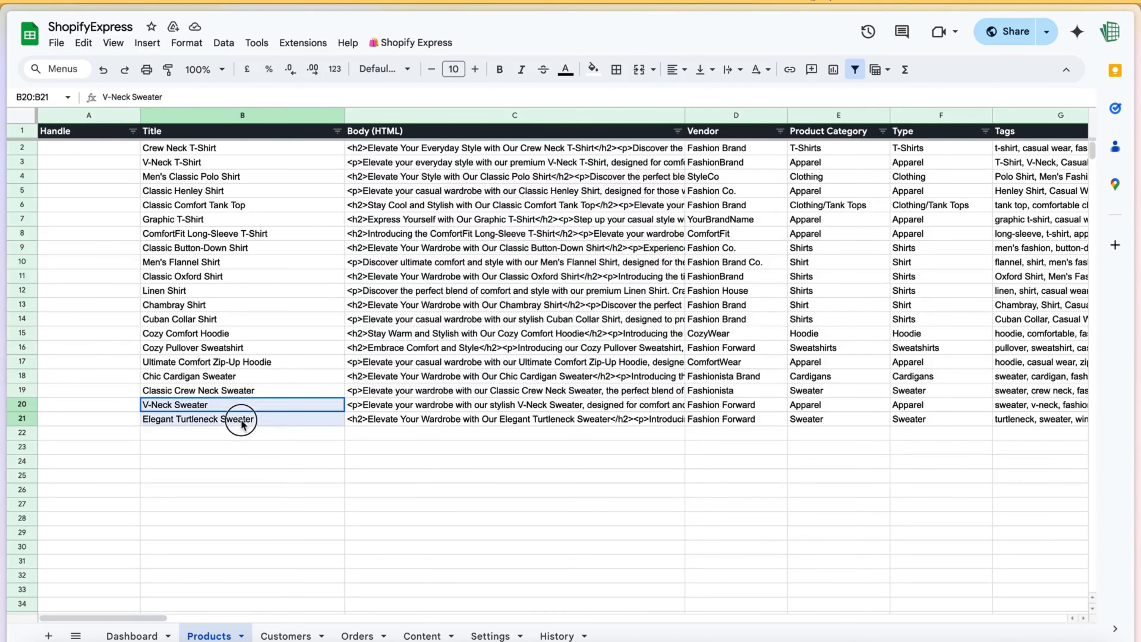
{"action": "left_click_drag", "start_coordinate": [132, 619], "coordinate": [1032, 619]}
{"action": "left_click_drag", "start_coordinate": [914, 403], "coordinate": [912, 420]}
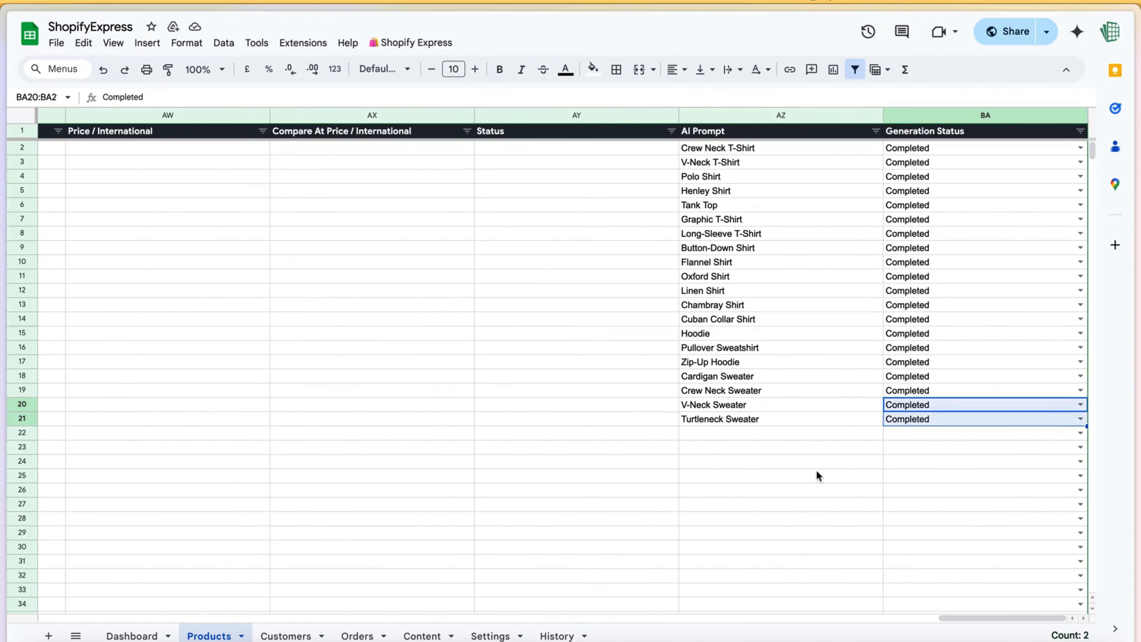
Review the AI prompts from Henley Shirt to Zip-Up Hoodie and the V-Neck Sweater's generated description in the Products sheet.
{"action": "left_click", "coordinate": [815, 472]}
{"action": "left_click_drag", "start_coordinate": [768, 190], "coordinate": [784, 362]}
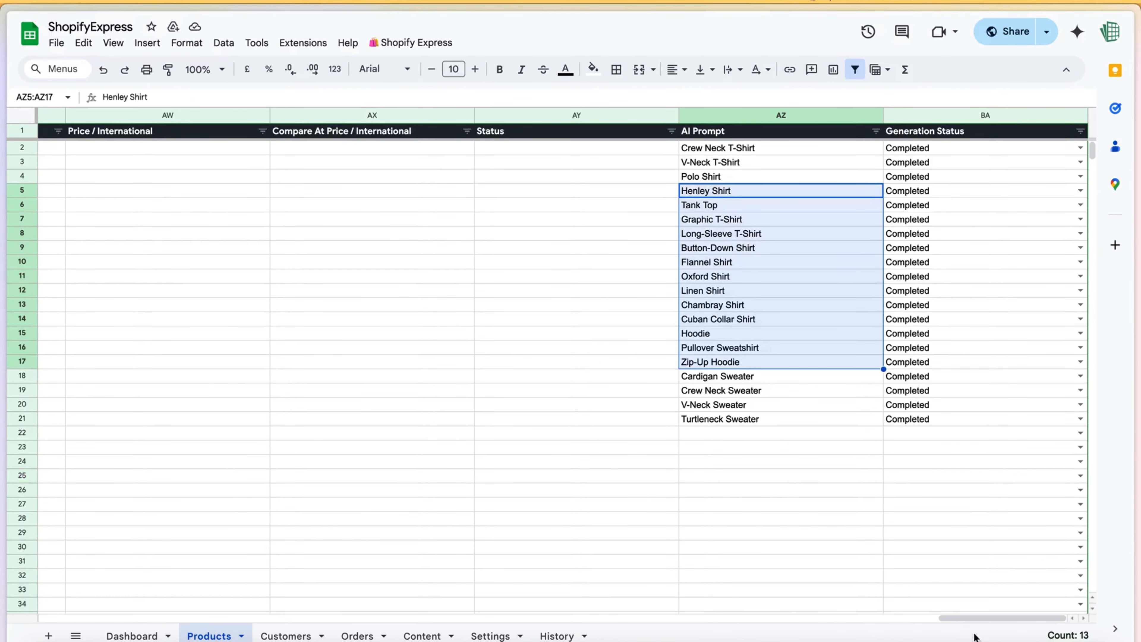
{"action": "left_click_drag", "start_coordinate": [993, 620], "coordinate": [661, 620]}
{"action": "left_click_drag", "start_coordinate": [310, 638], "coordinate": [1, 624]}
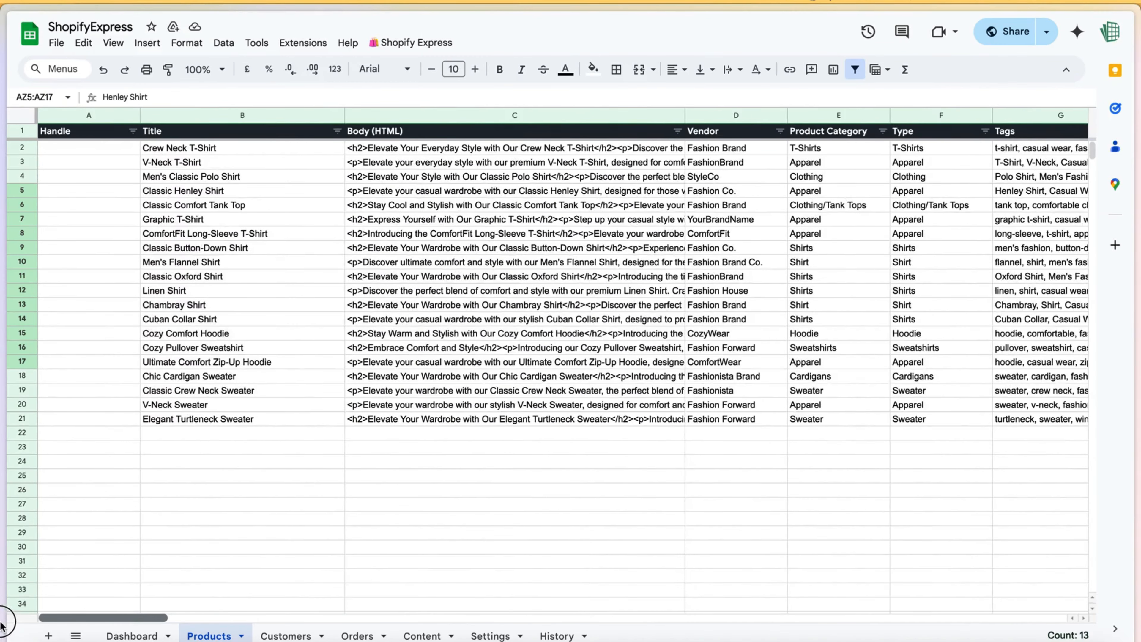
{"action": "left_click", "coordinate": [514, 403]}
Delete rows 2 to 27 from the Products sheet to clear all generated products.
{"action": "left_click_drag", "start_coordinate": [170, 619], "coordinate": [297, 619]}
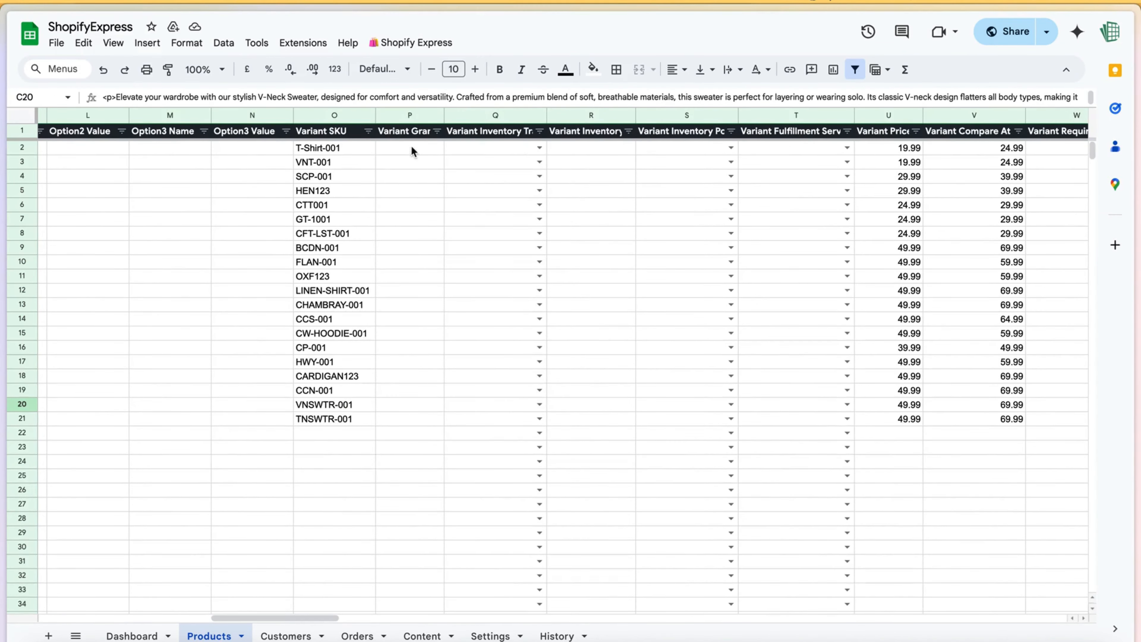
{"action": "left_click_drag", "start_coordinate": [412, 152], "coordinate": [440, 504]}
{"action": "right_click", "coordinate": [409, 277]}
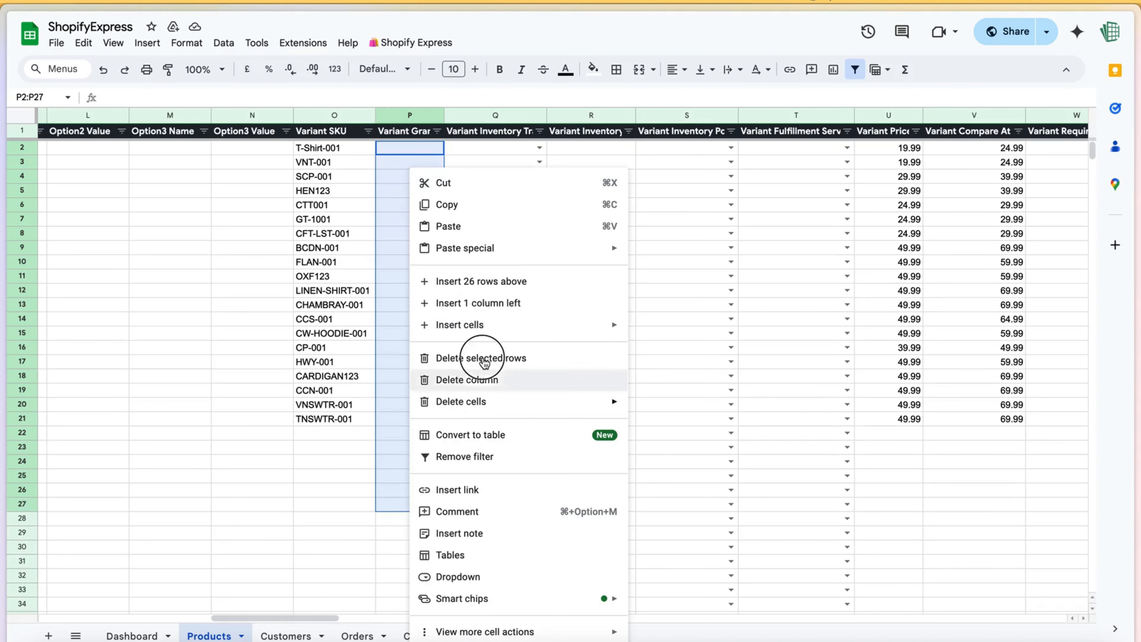
{"action": "left_click", "coordinate": [482, 360]}
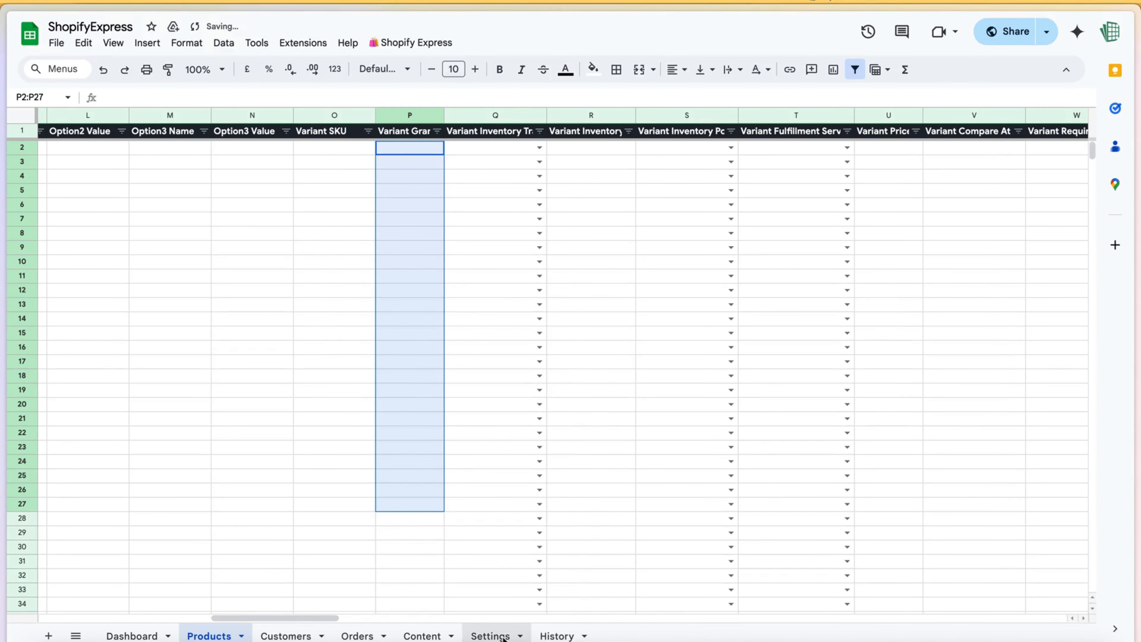
Examine the supported languages and their enabled flags in the Languages section of the Settings sheet.
{"action": "left_click", "coordinate": [491, 635]}
{"action": "scroll", "coordinate": [413, 456], "scroll_direction": "down", "scroll_amount": 3}
{"action": "scroll", "coordinate": [413, 456], "scroll_direction": "down", "scroll_amount": 8}
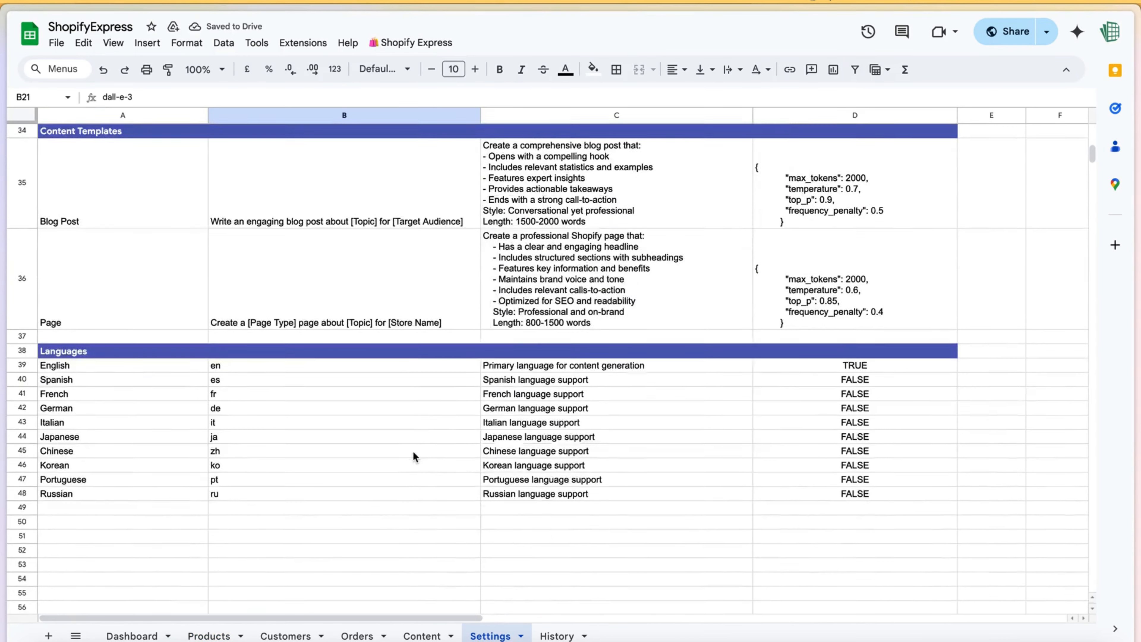
{"action": "left_click", "coordinate": [863, 295]}
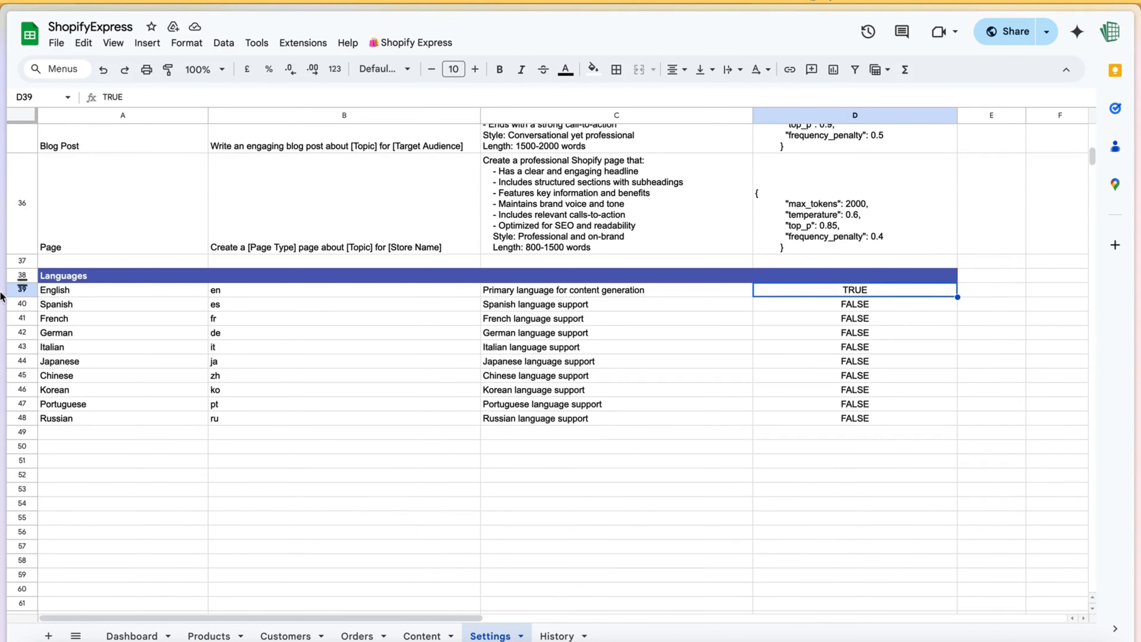
{"action": "left_click", "coordinate": [75, 337]}
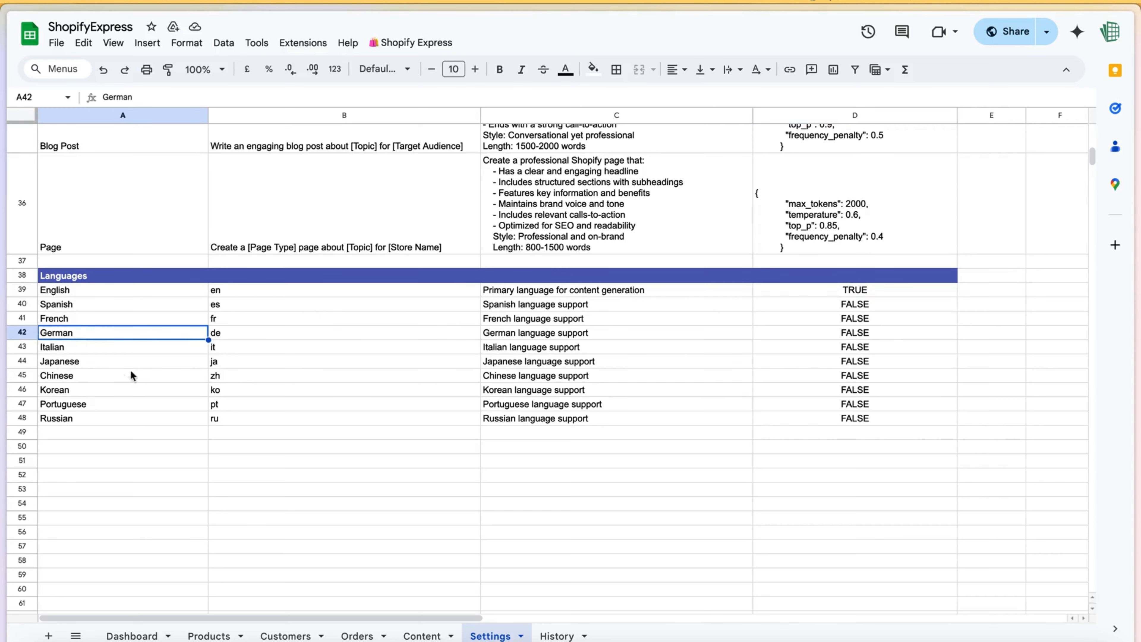
{"action": "left_click", "coordinate": [119, 365]}
{"action": "left_click", "coordinate": [68, 403]}
{"action": "left_click", "coordinate": [99, 334]}
{"action": "left_click", "coordinate": [22, 333]}
In the Languages settings, set German to TRUE and English to FALSE so content is generated in German.
{"action": "left_click", "coordinate": [859, 333]}
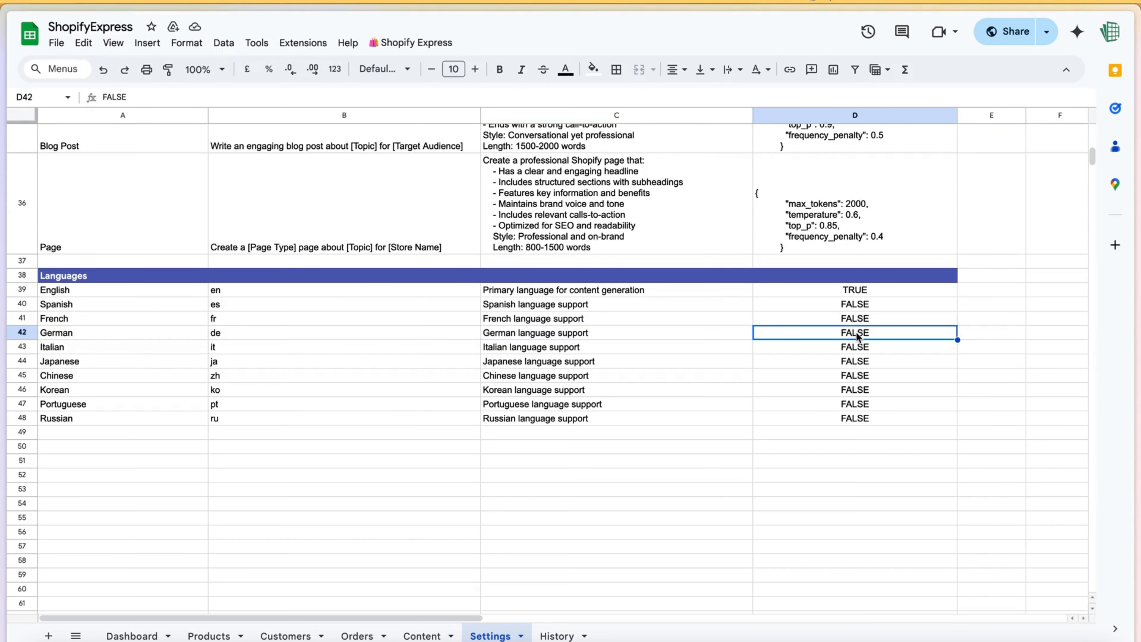
{"action": "type", "text": "TRUE"}
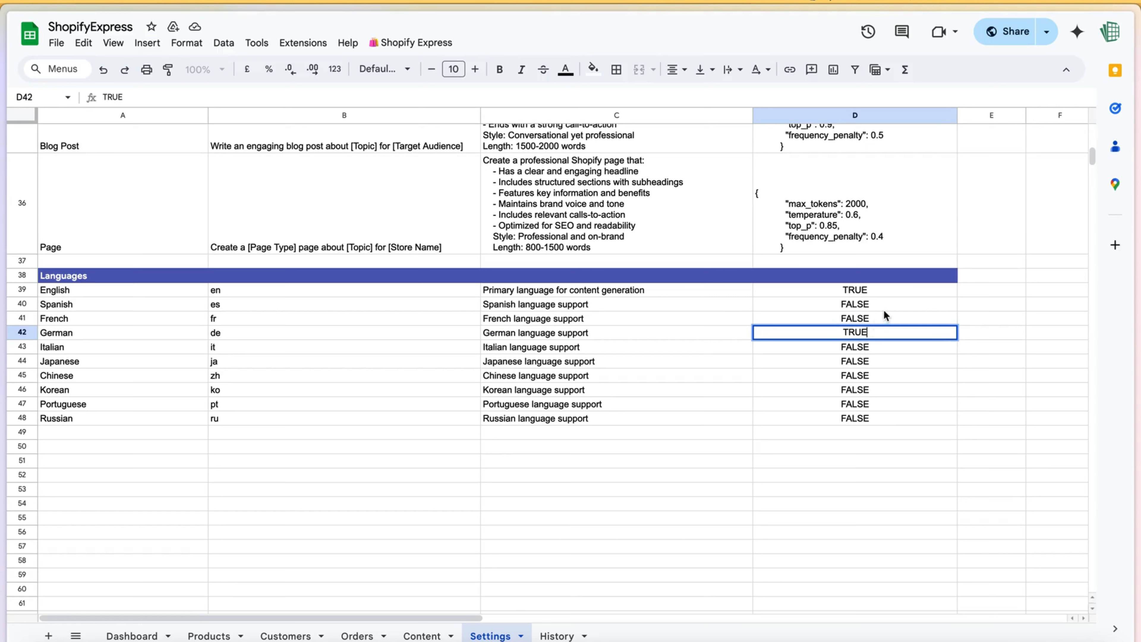
{"action": "left_click", "coordinate": [884, 310]}
{"action": "key", "text": "super+c"}
{"action": "left_click", "coordinate": [864, 292]}
{"action": "key", "text": "super+v"}
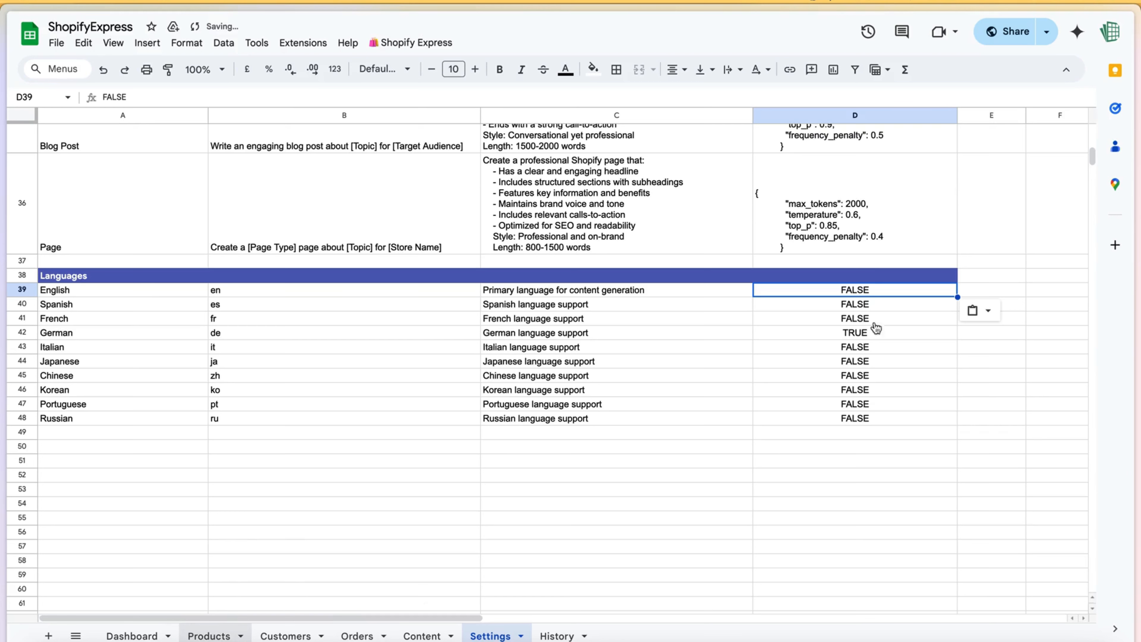
Enter RED T SHIRT as the AI Prompt in row 2 of the Products sheet.
{"action": "left_click", "coordinate": [209, 636]}
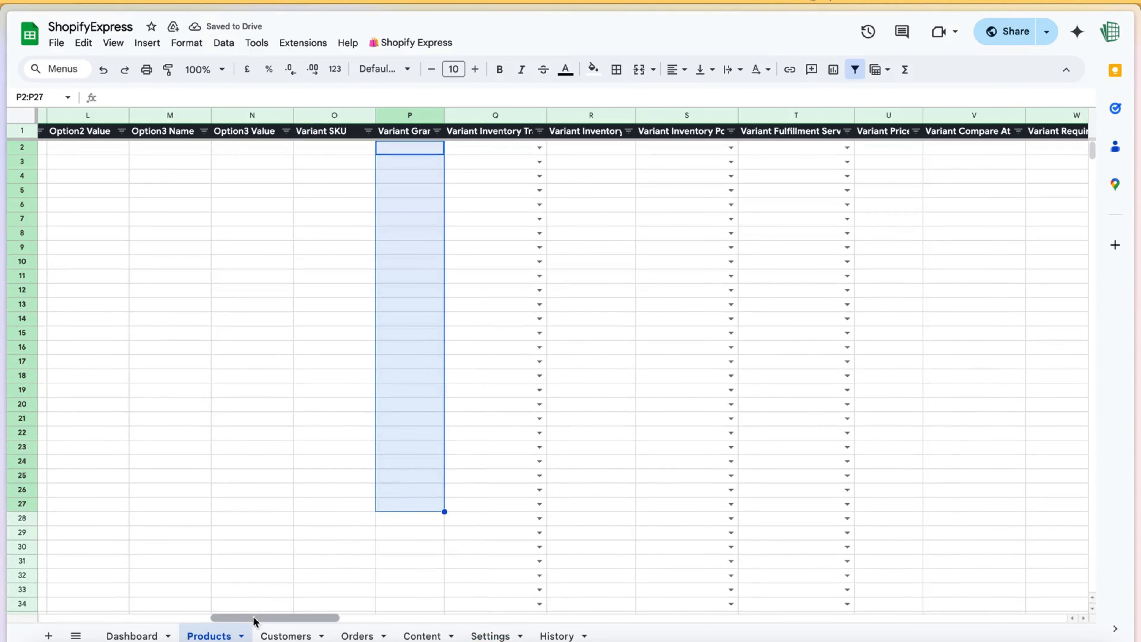
{"action": "left_click_drag", "start_coordinate": [256, 618], "coordinate": [984, 618]}
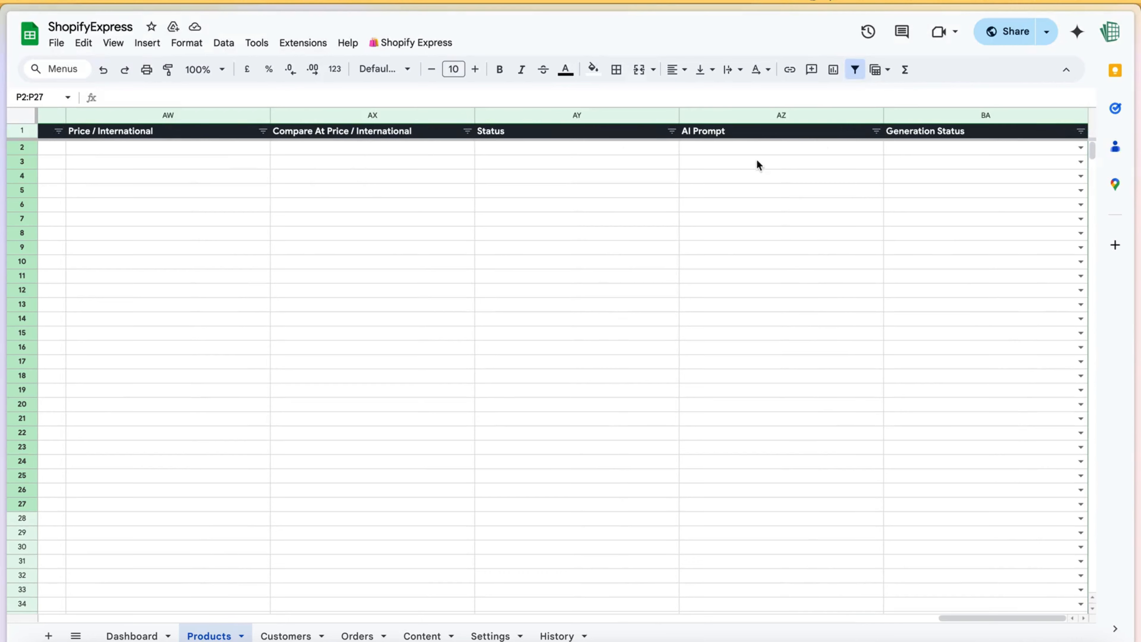
{"action": "left_click", "coordinate": [756, 148]}
{"action": "type", "text": "RED"}
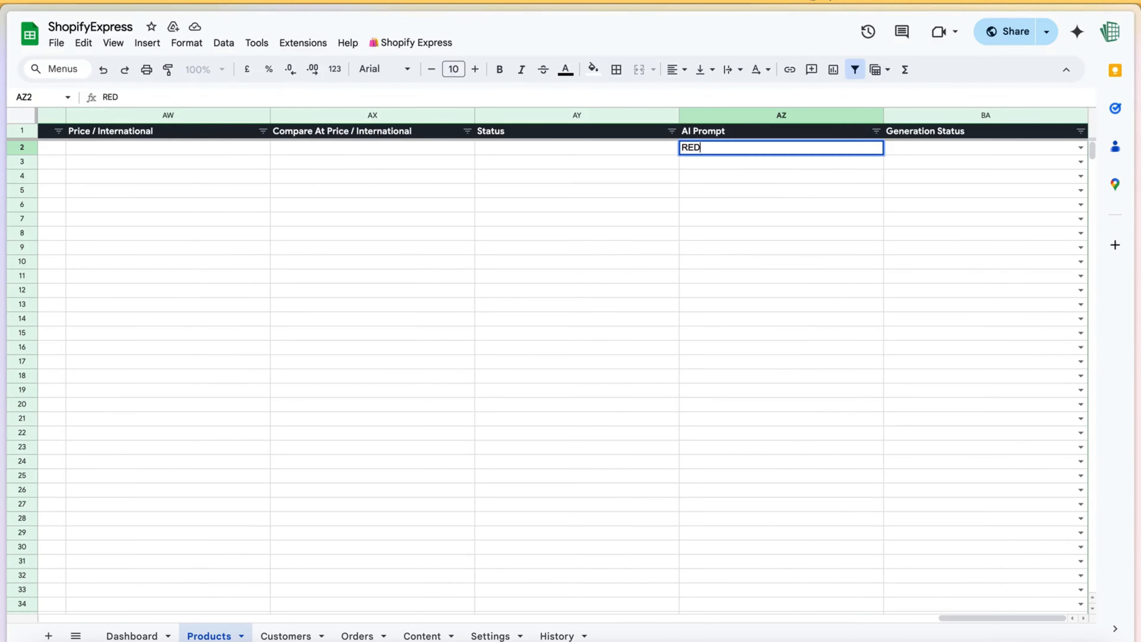
{"action": "type", "text": " T SHIRT"}
{"action": "key", "text": "Return"}
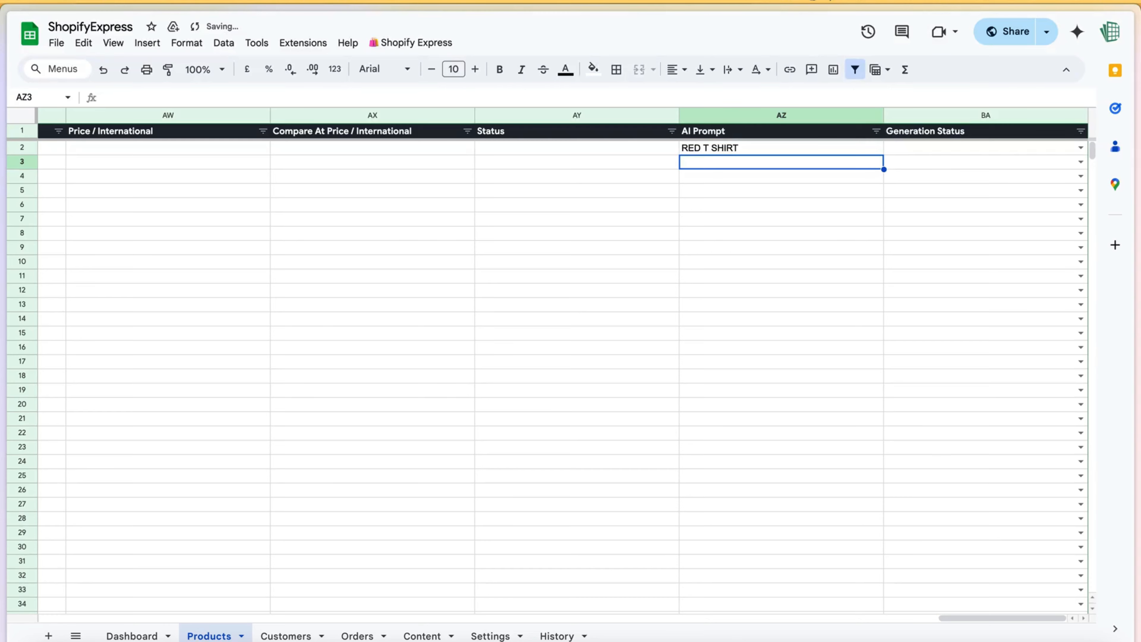
Run the Shopify Express AI product generation for the RED T SHIRT prompt.
{"action": "left_click", "coordinate": [451, 44]}
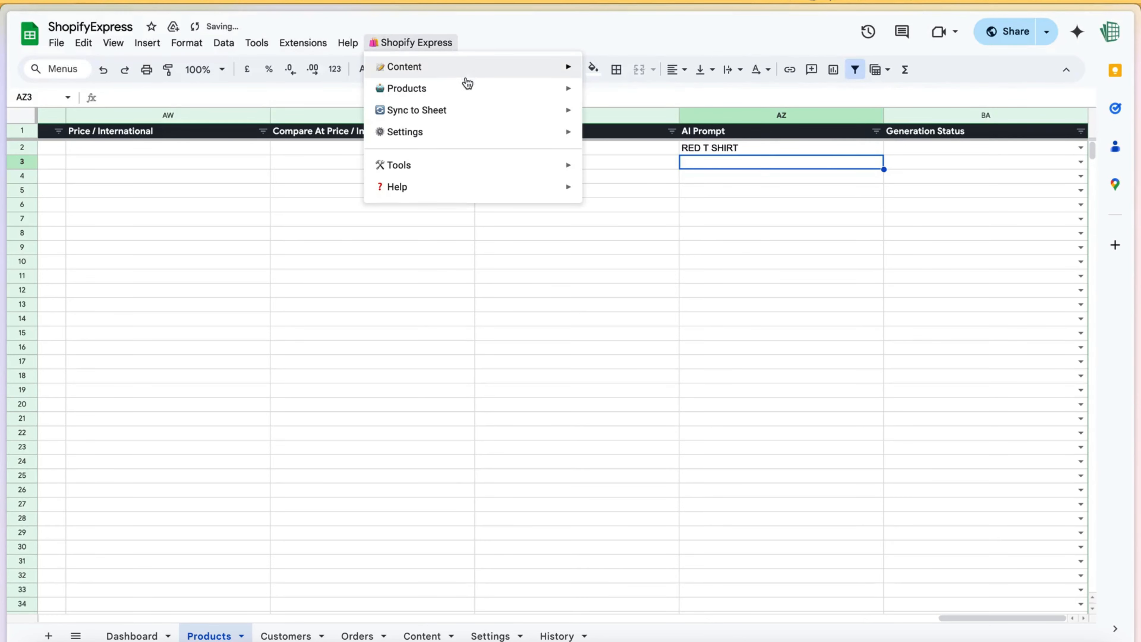
{"action": "mouse_move", "coordinate": [469, 86]}
{"action": "left_click", "coordinate": [611, 95]}
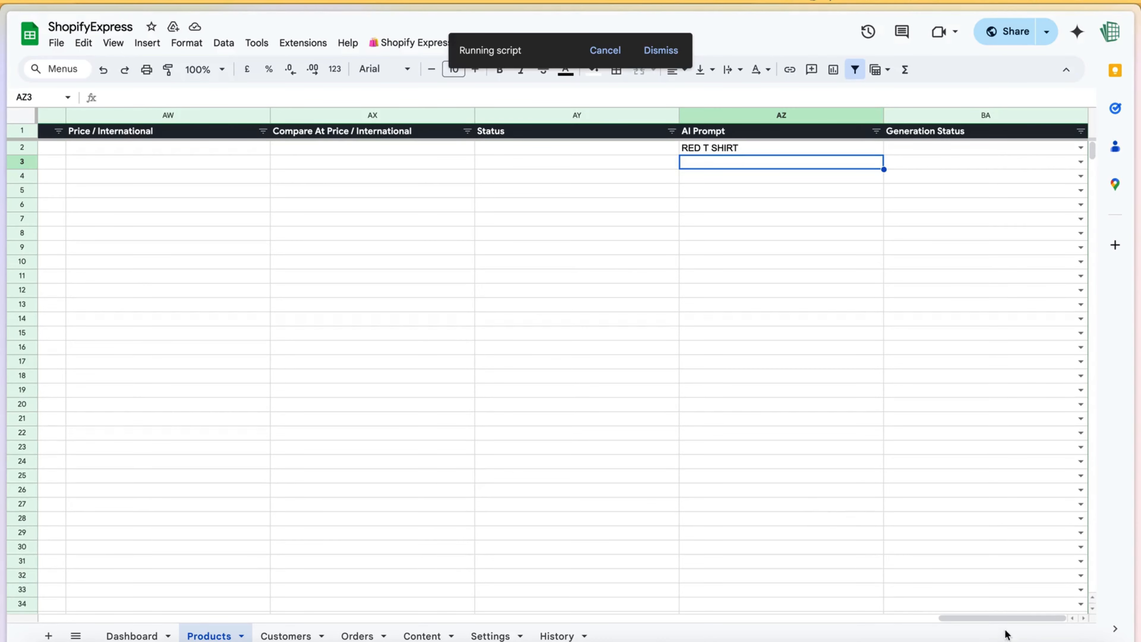
Inspect the German title, description, vendor and category generated for the red T-shirt in row 2.
{"action": "left_click_drag", "start_coordinate": [1033, 617], "coordinate": [5, 593]}
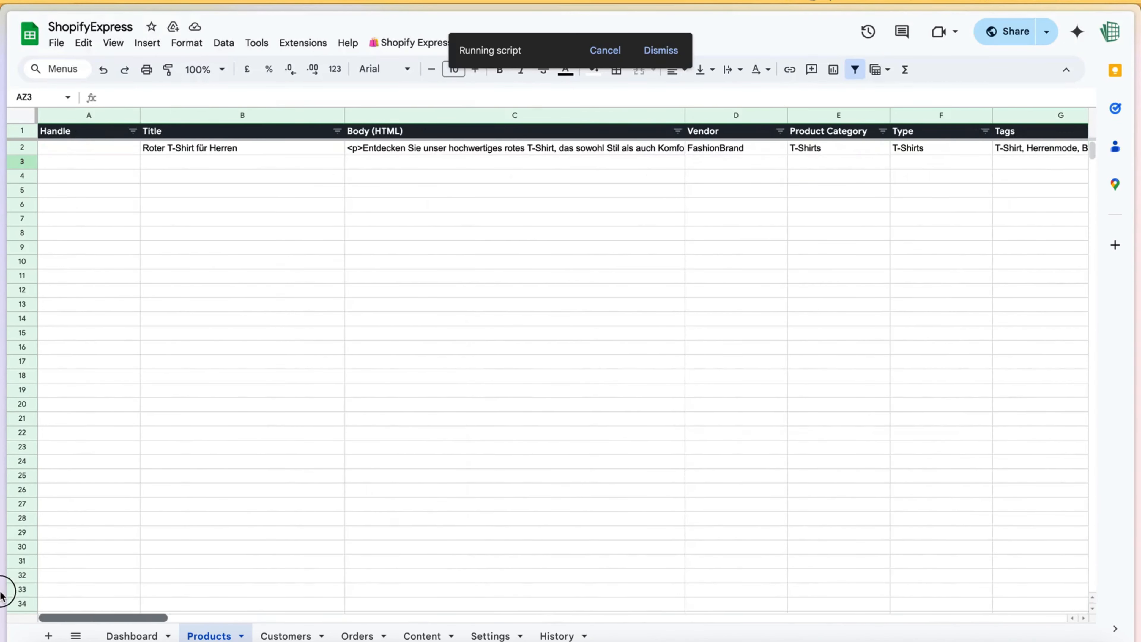
{"action": "key", "text": "Return"}
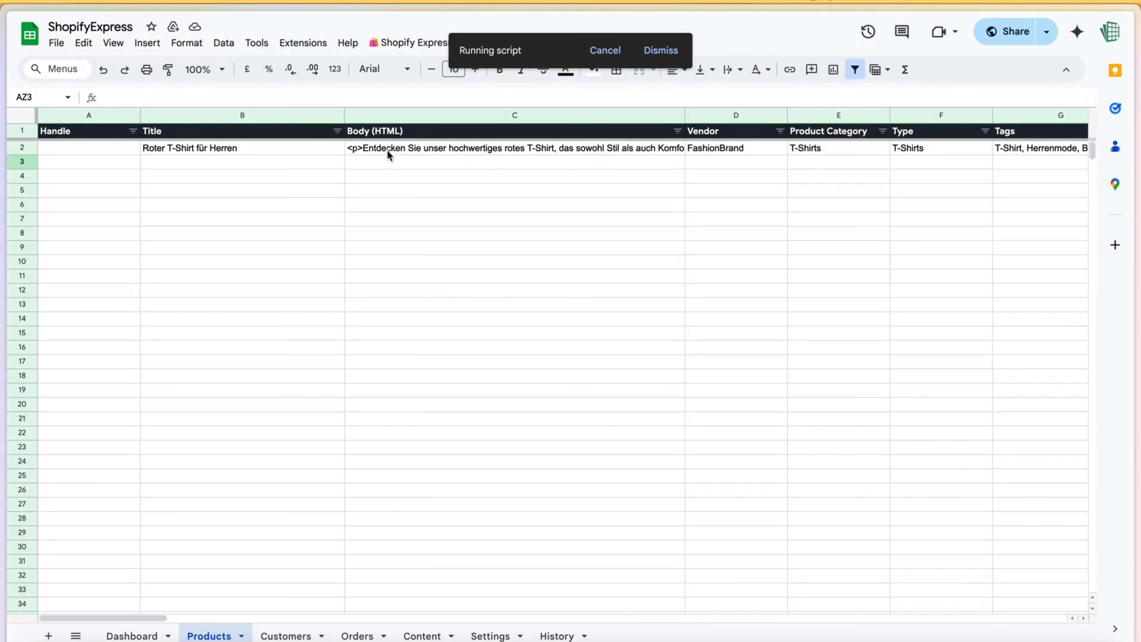
{"action": "double_click", "coordinate": [387, 152]}
{"action": "triple_click", "coordinate": [496, 163]}
{"action": "left_click", "coordinate": [519, 264]}
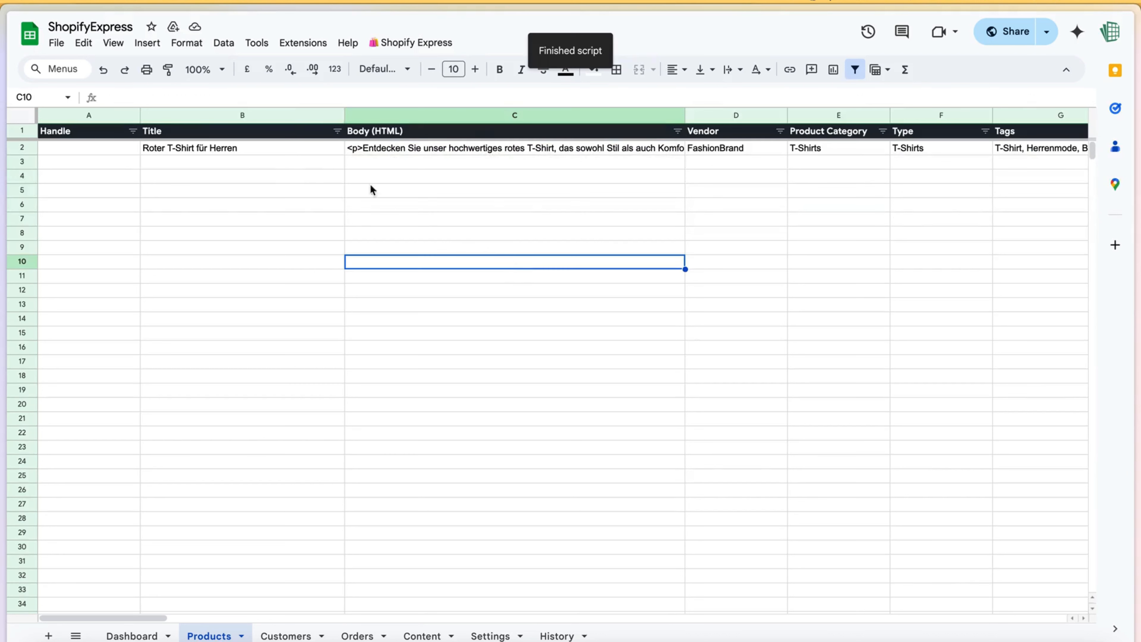
{"action": "left_click", "coordinate": [293, 148]}
{"action": "left_click", "coordinate": [458, 247]}
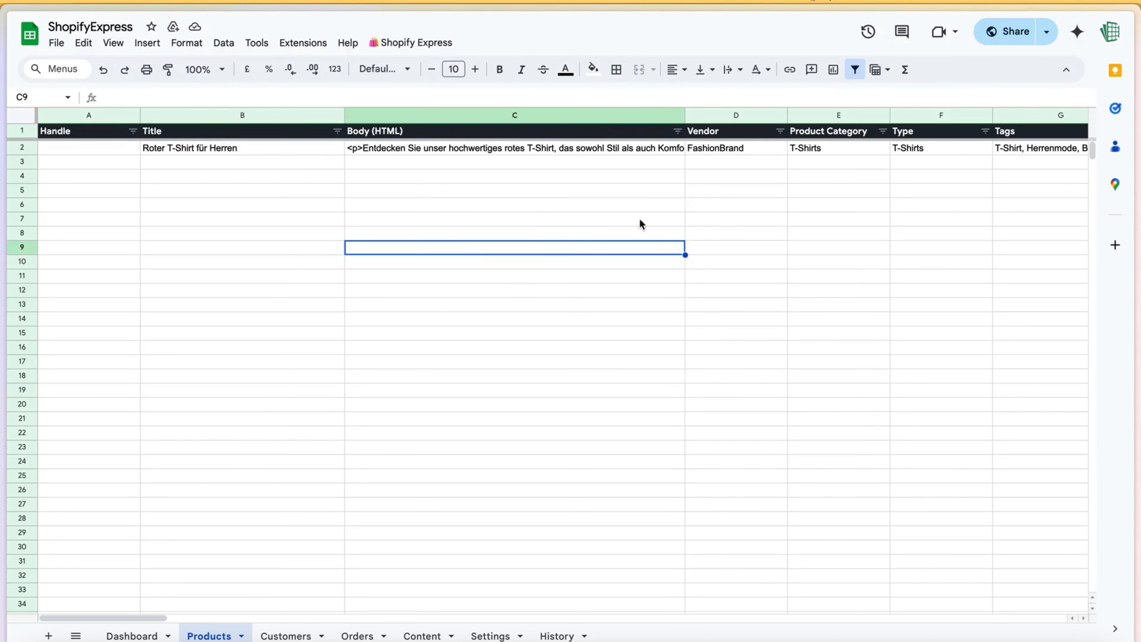
{"action": "left_click", "coordinate": [829, 151]}
{"action": "left_click", "coordinate": [736, 150]}
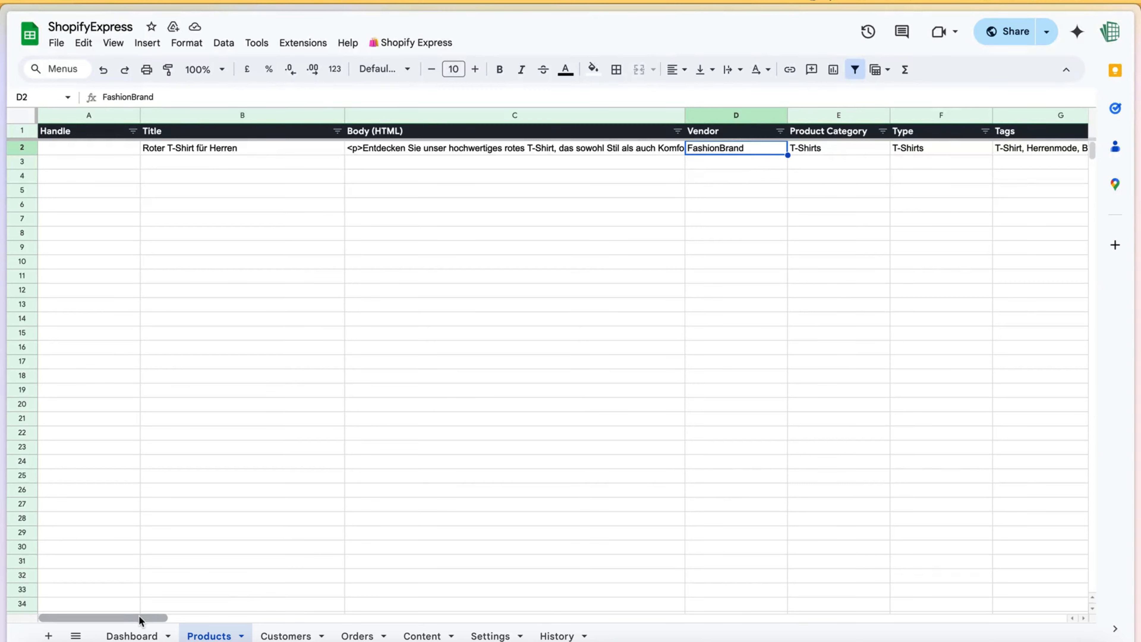
Check the German SEO title and SEO description generated for the red T-shirt.
{"action": "left_click_drag", "start_coordinate": [139, 619], "coordinate": [574, 636]}
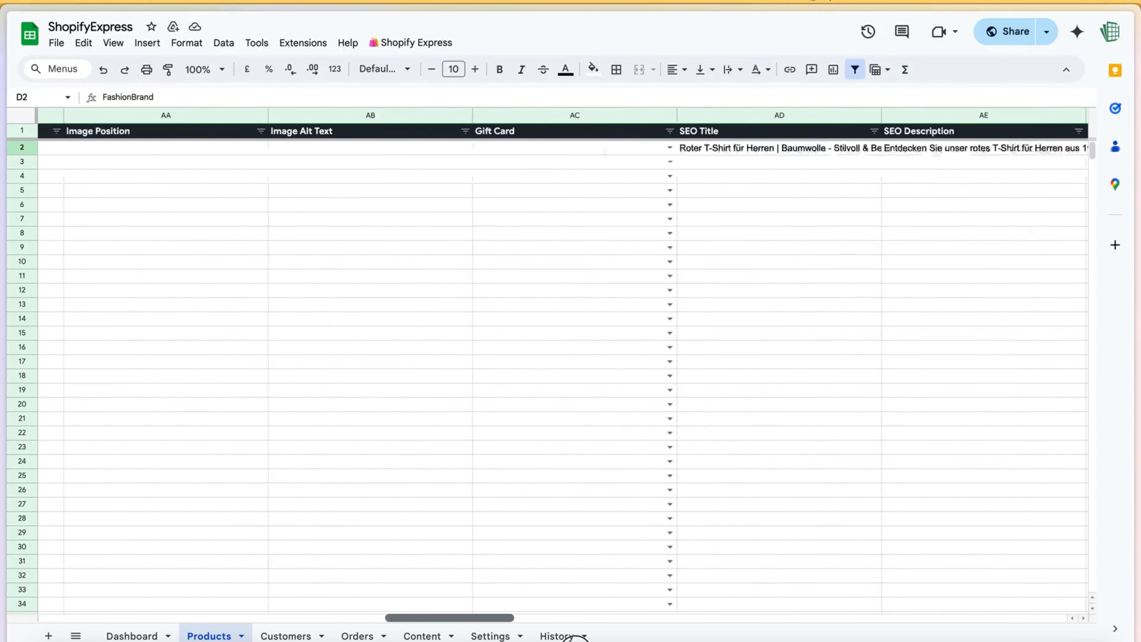
{"action": "double_click", "coordinate": [222, 147]}
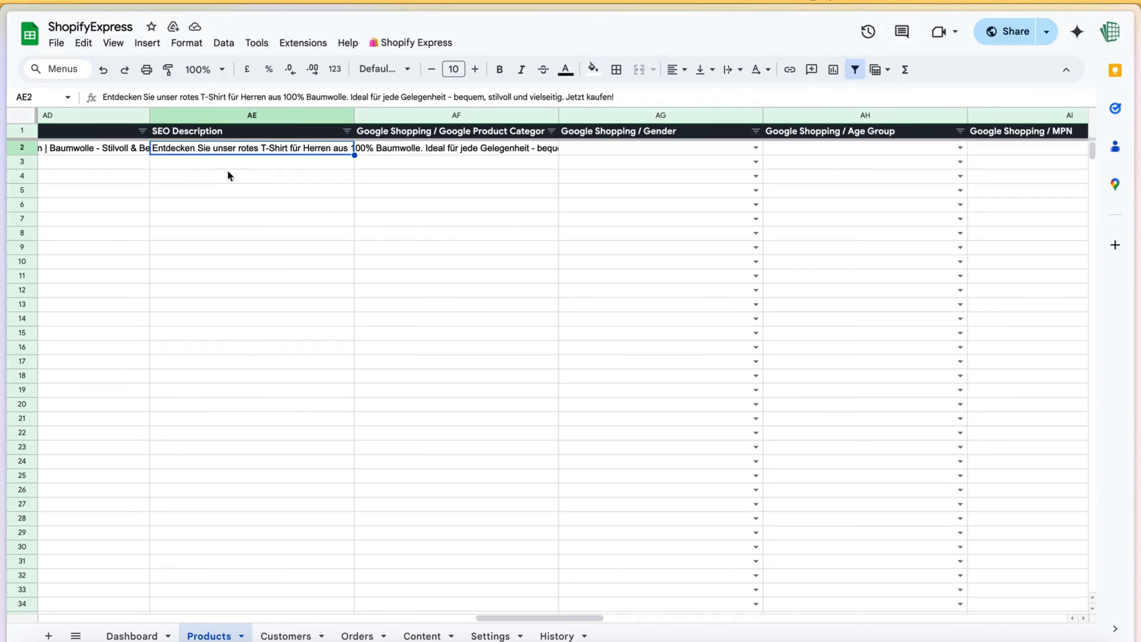
{"action": "left_click", "coordinate": [270, 222]}
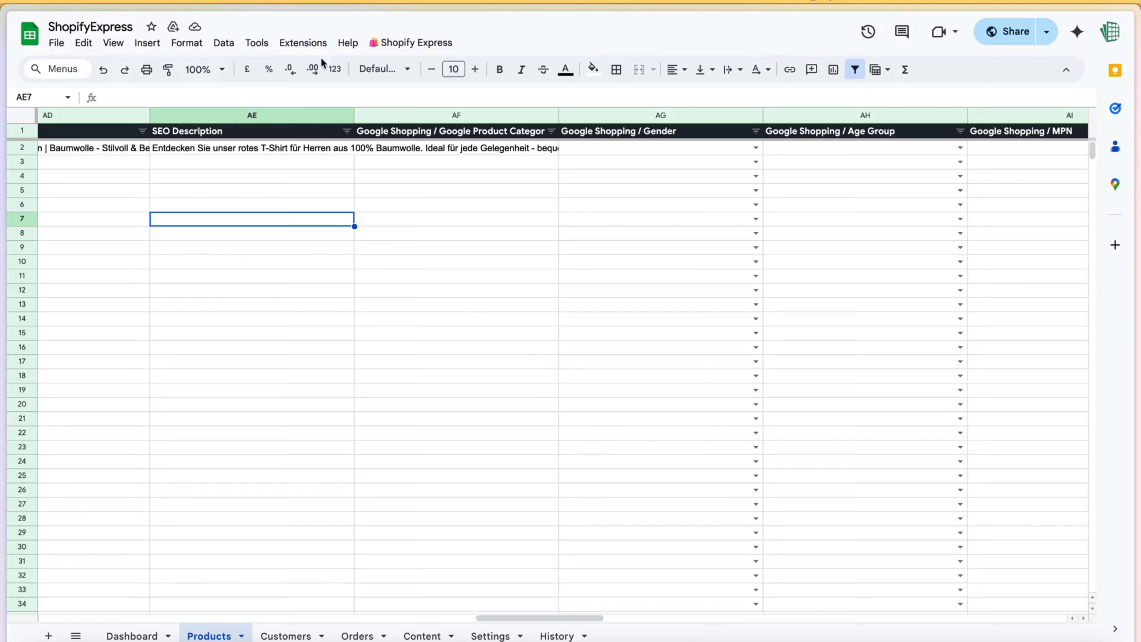
View the help resources offered by Shopify Express.
{"action": "left_click", "coordinate": [395, 42]}
{"action": "mouse_move", "coordinate": [477, 189]}
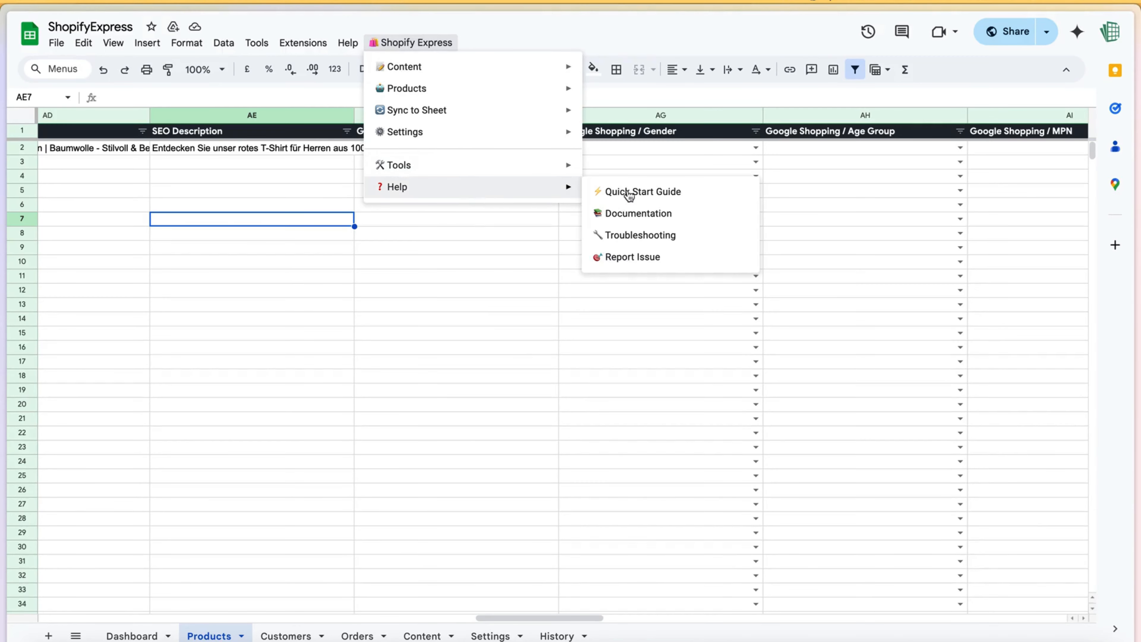